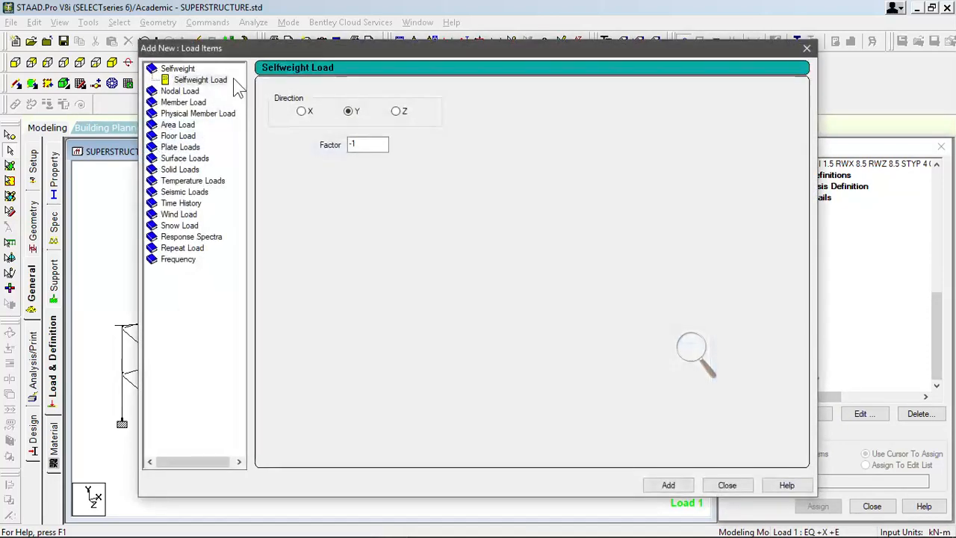
Step: Set up a seismic load for load case EQ +X +E in the X direction with factor 1 and accidental torsion factor 0.05
{"action": "left_click", "coordinate": [190, 194]}
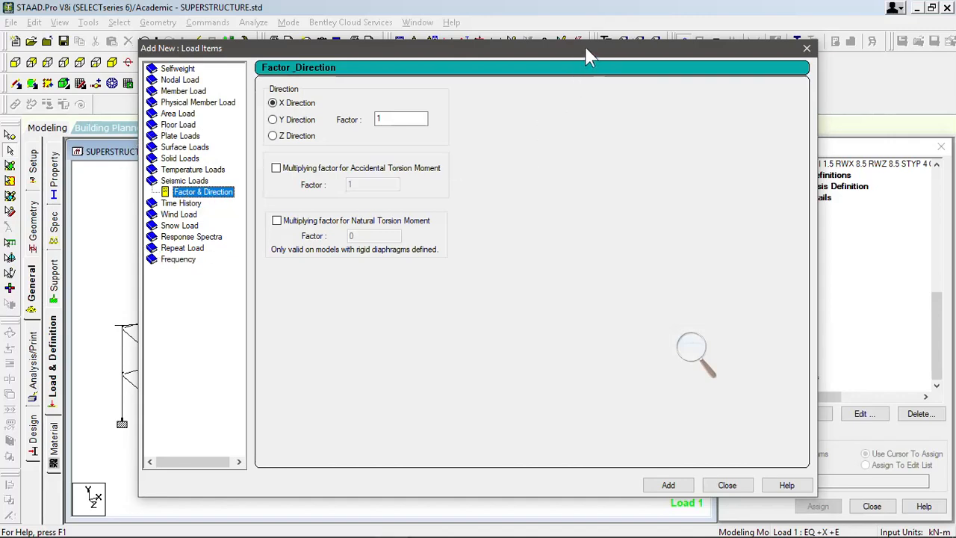
{"action": "left_click_drag", "start_coordinate": [568, 54], "coordinate": [488, 101]}
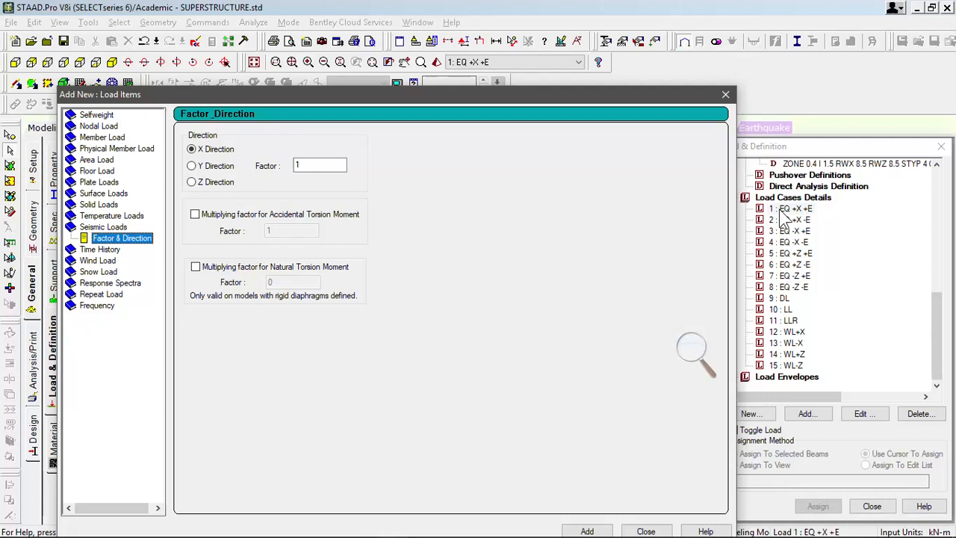
{"action": "left_click", "coordinate": [228, 152]}
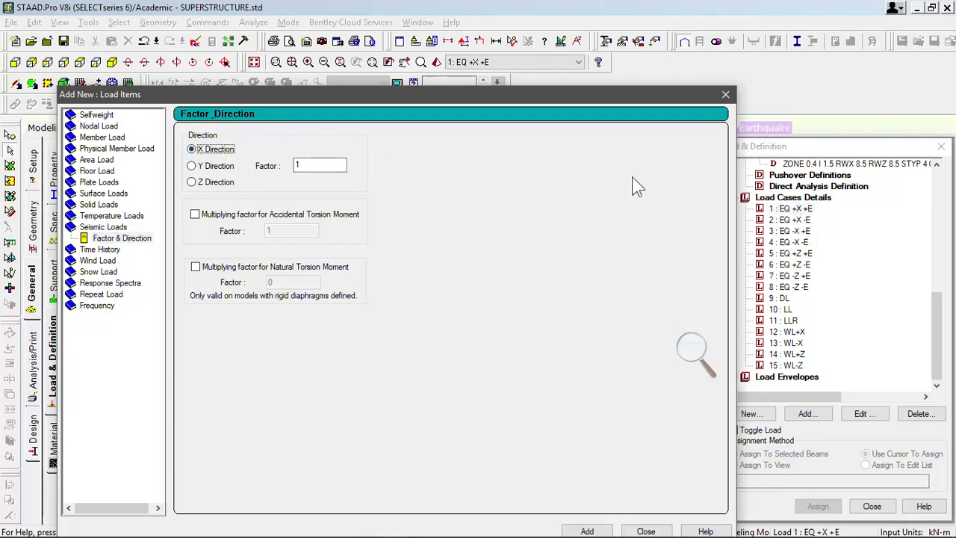
{"action": "double_click", "coordinate": [316, 165]}
{"action": "left_click", "coordinate": [196, 216]}
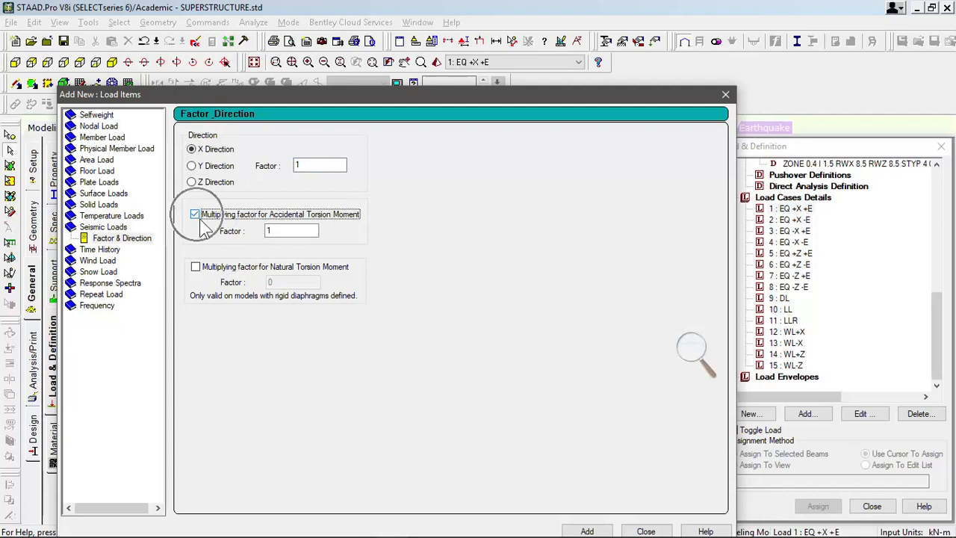
{"action": "double_click", "coordinate": [295, 231]}
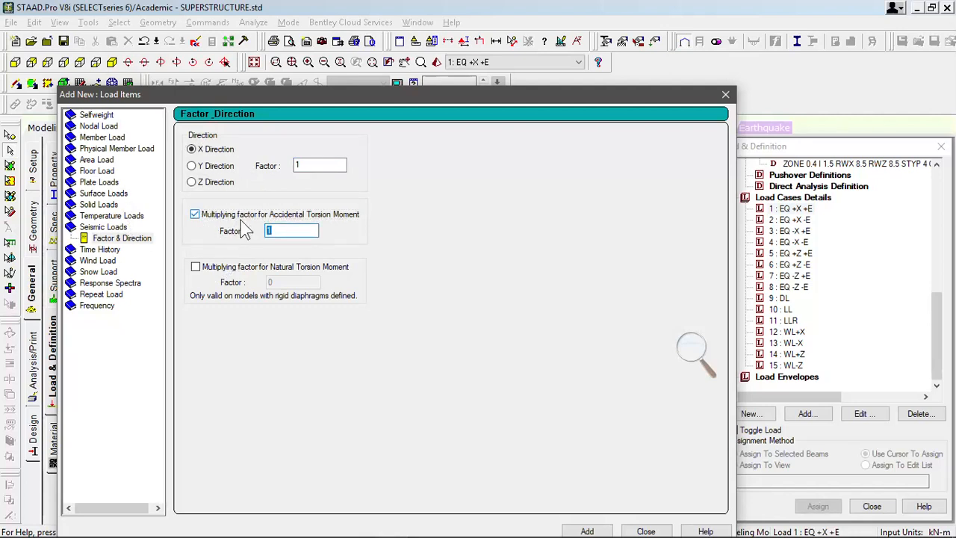
{"action": "type", "text": "0.05"}
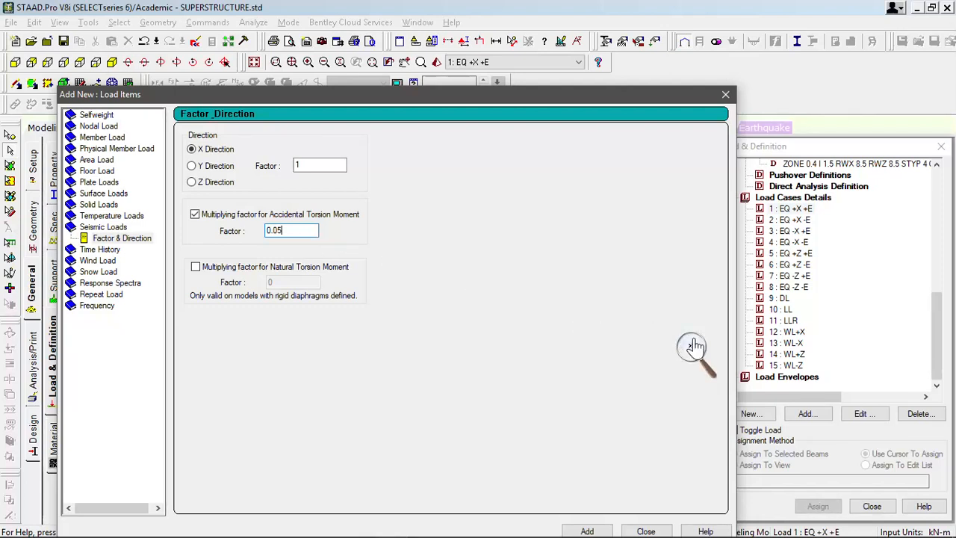
Step: Enable the natural torsion moment multiplier with factor 1 and add the seismic load to load case EQ +X +E
{"action": "left_click_drag", "start_coordinate": [692, 323], "coordinate": [269, 320]}
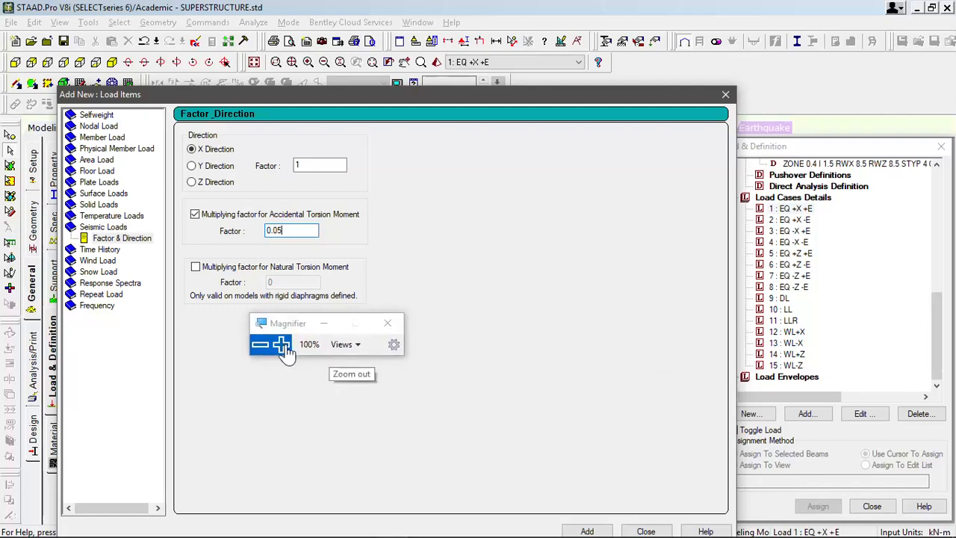
{"action": "left_click", "coordinate": [280, 343]}
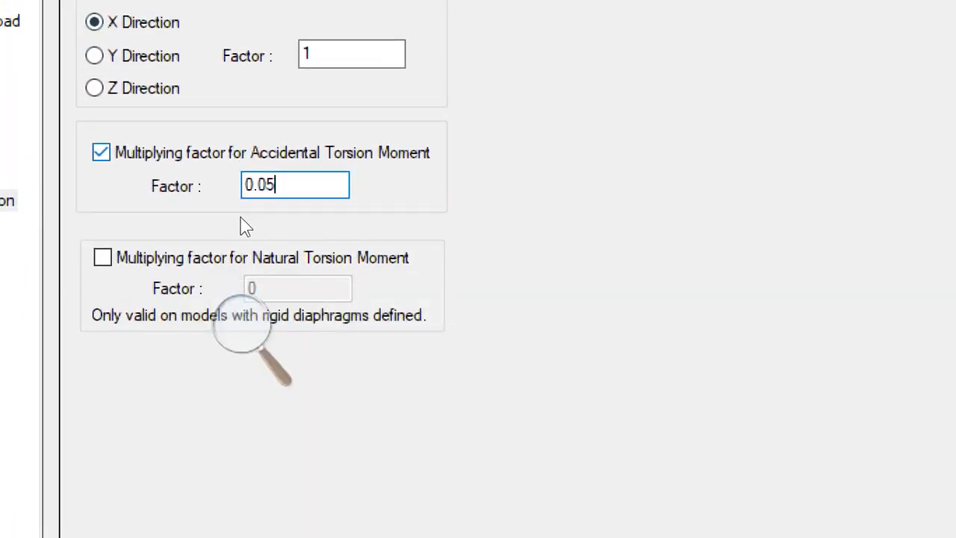
{"action": "left_click", "coordinate": [199, 261]}
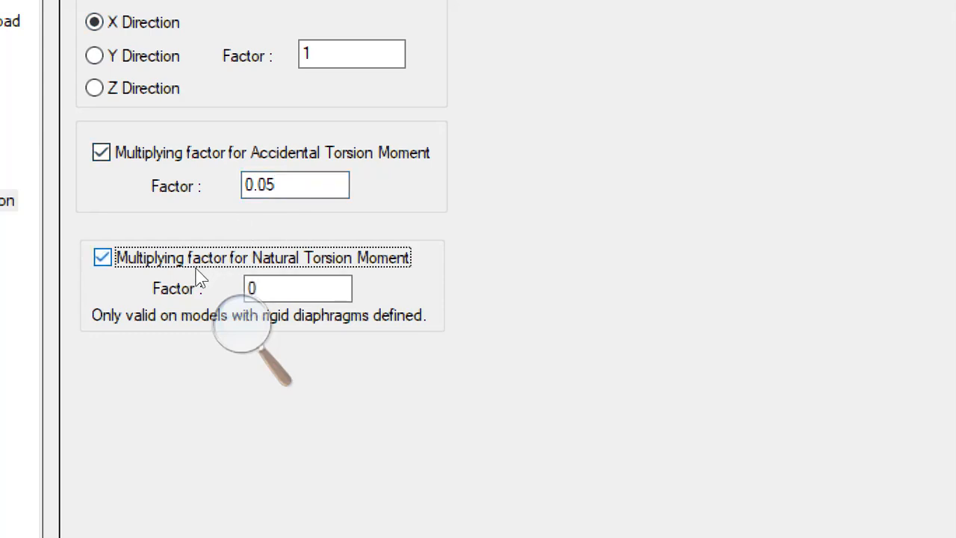
{"action": "double_click", "coordinate": [282, 284]}
{"action": "type", "text": "1"}
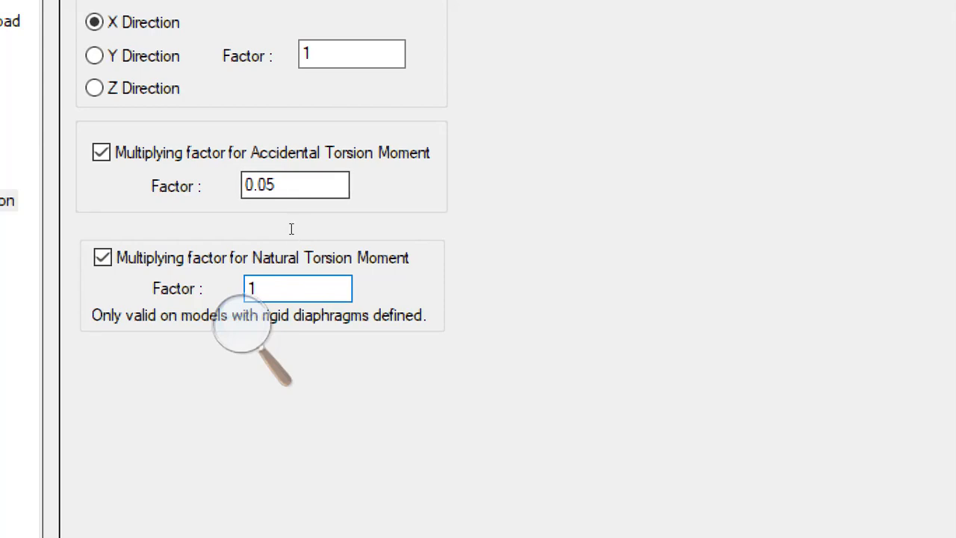
{"action": "key", "text": "shift+Tab"}
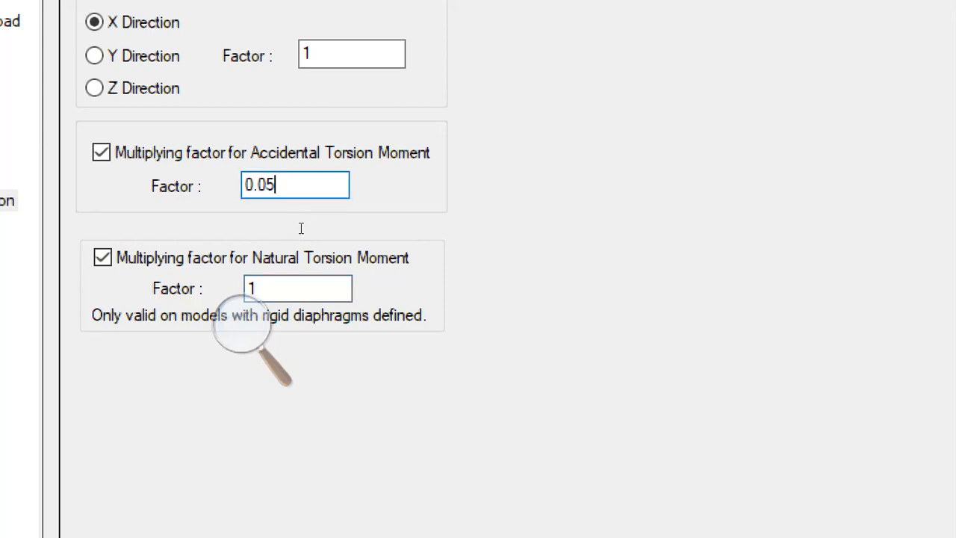
{"action": "key", "text": "shift+Home"}
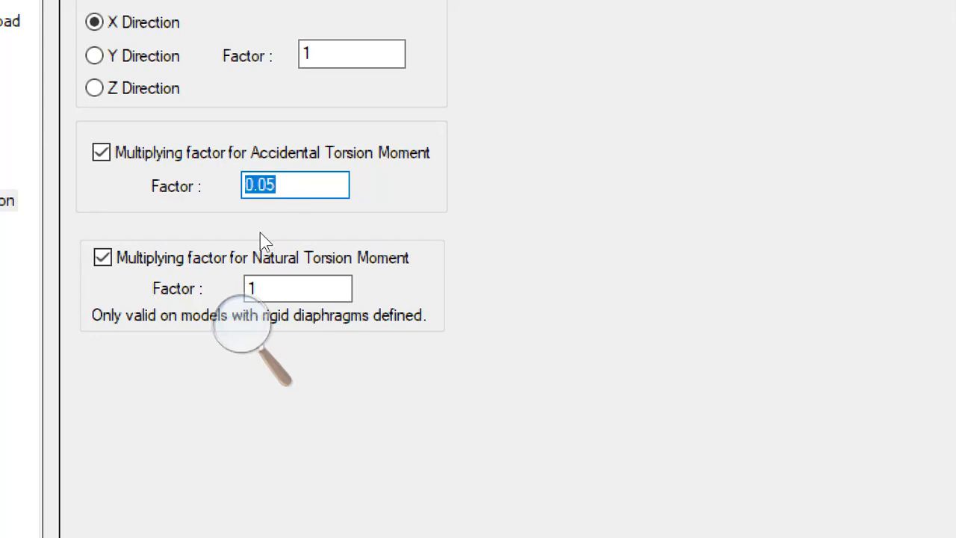
{"action": "key", "text": "End"}
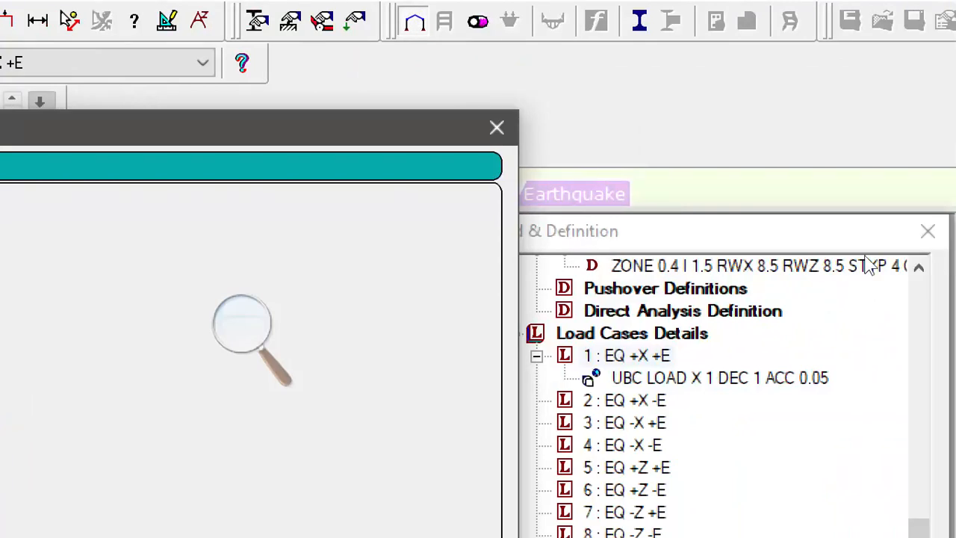
Step: Add an X-direction seismic load to load case EQ +X -E with natural torsion factor 1 and accidental torsion factor -0.05
{"action": "left_click", "coordinate": [784, 234]}
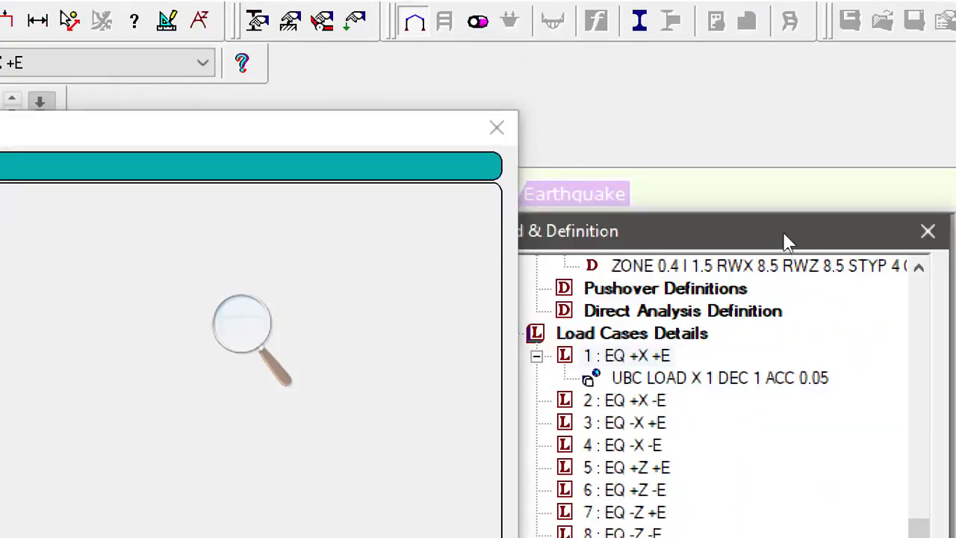
{"action": "key", "text": "Down"}
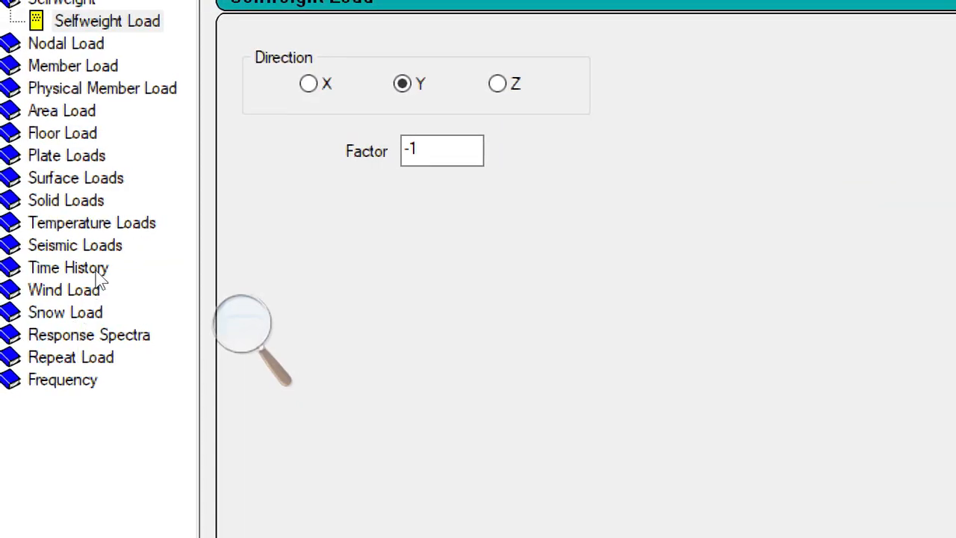
{"action": "left_click", "coordinate": [24, 241]}
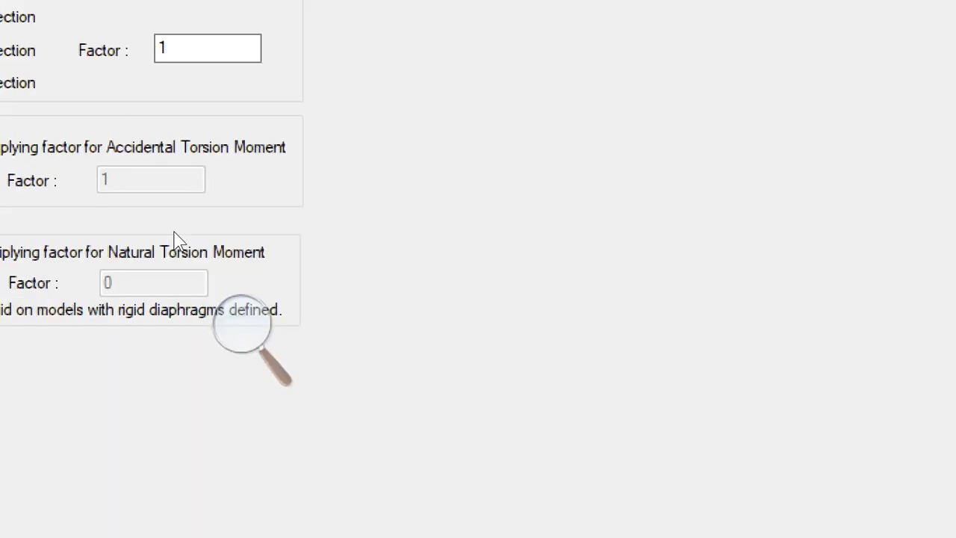
{"action": "left_click", "coordinate": [239, 197]}
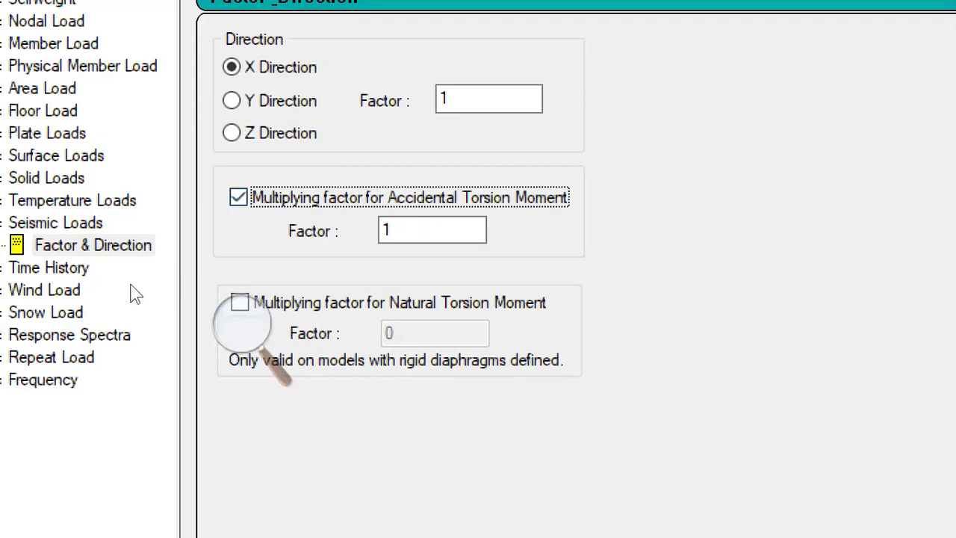
{"action": "left_click", "coordinate": [342, 303]}
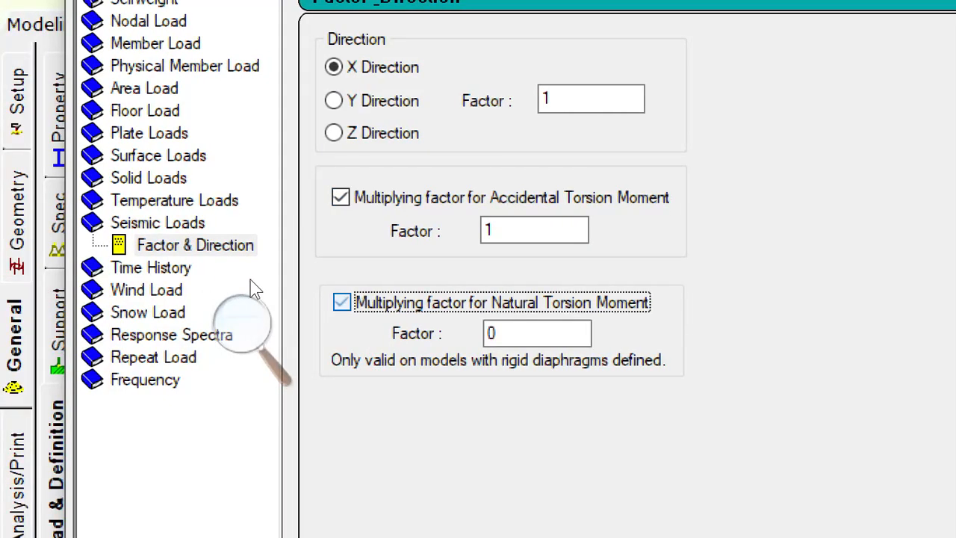
{"action": "left_click_drag", "start_coordinate": [544, 333], "coordinate": [487, 334]}
{"action": "type", "text": "1"}
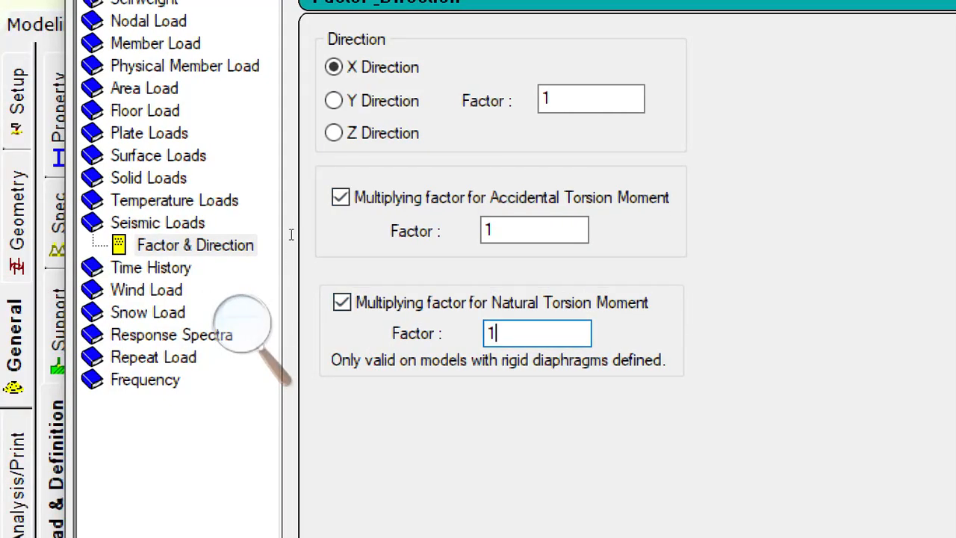
{"action": "left_click_drag", "start_coordinate": [502, 230], "coordinate": [250, 231]}
{"action": "type", "text": "-0.05"}
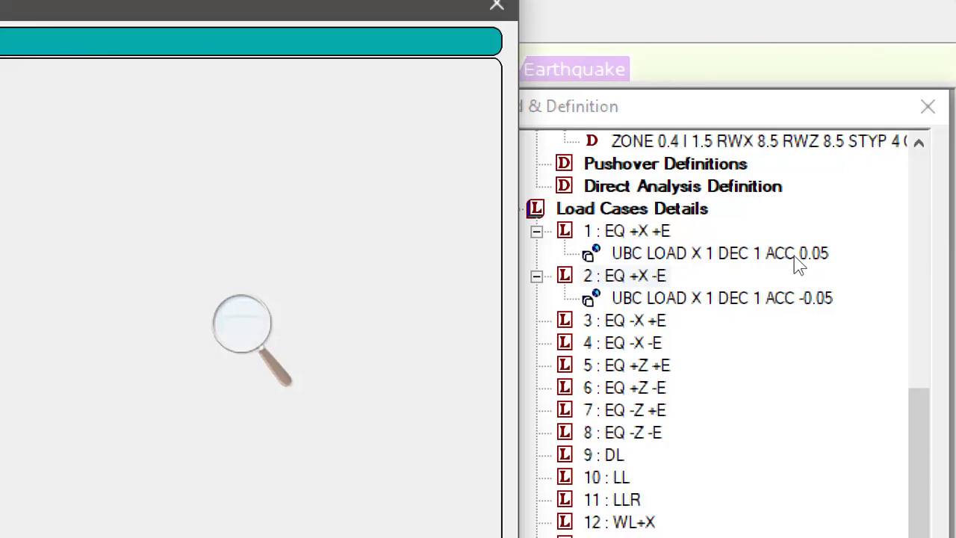
Step: Set up a seismic load for load case EQ -X +E in the X direction with factor -1 and accidental torsion factor 0.05
{"action": "left_click", "coordinate": [794, 256]}
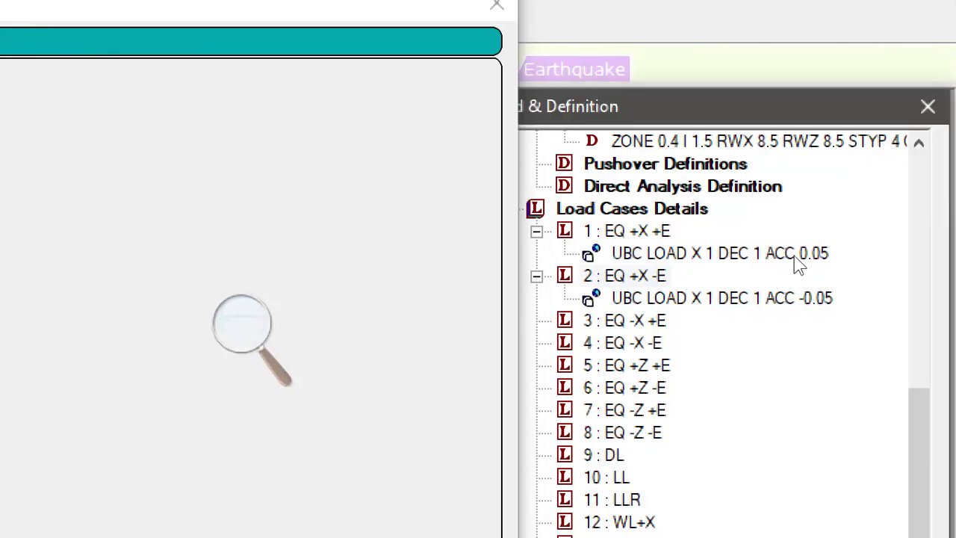
{"action": "left_click", "coordinate": [242, 321]}
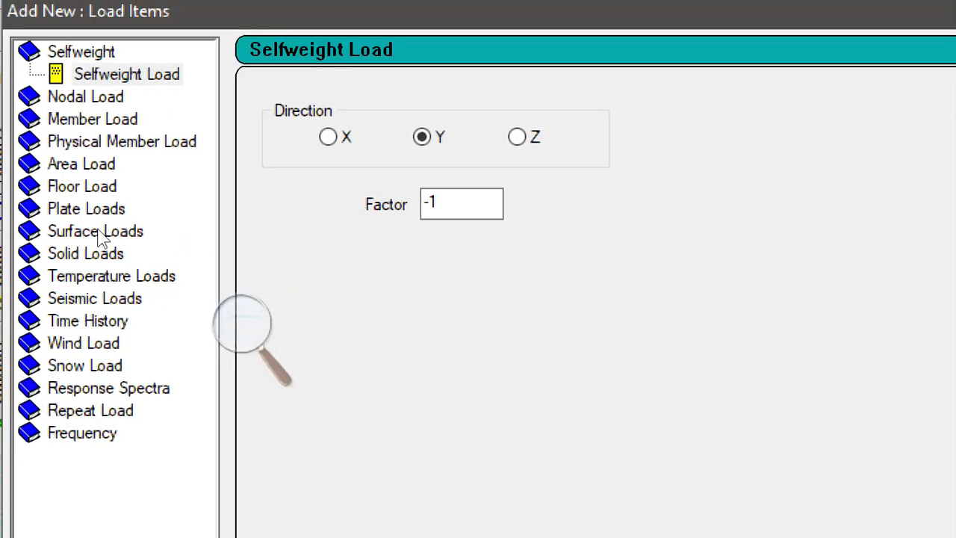
{"action": "left_click", "coordinate": [95, 298]}
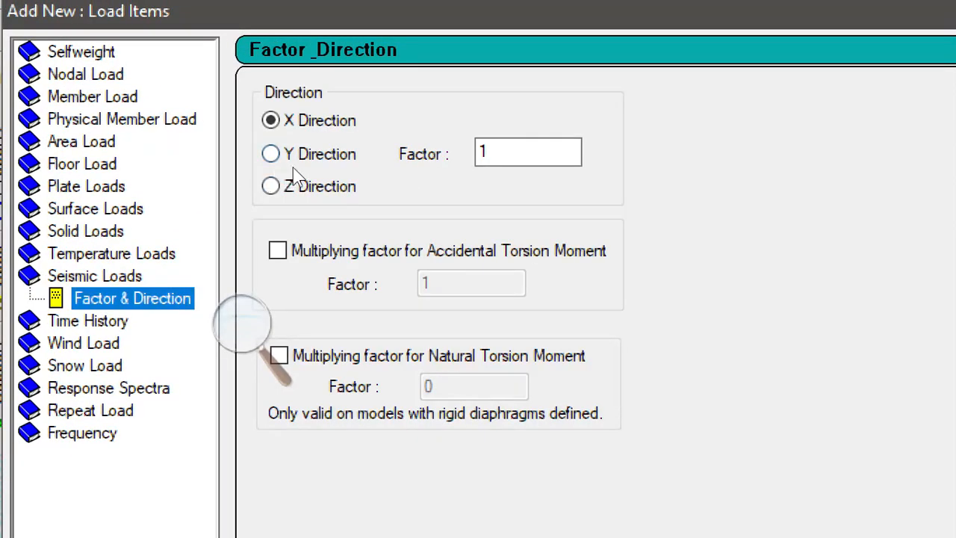
{"action": "left_click", "coordinate": [482, 152]}
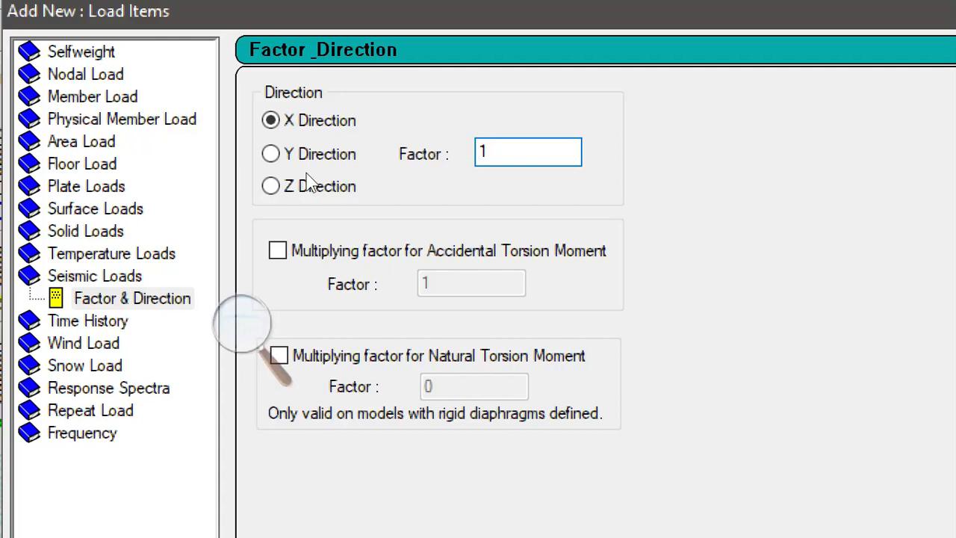
{"action": "type", "text": "-"}
{"action": "left_click", "coordinate": [277, 250]}
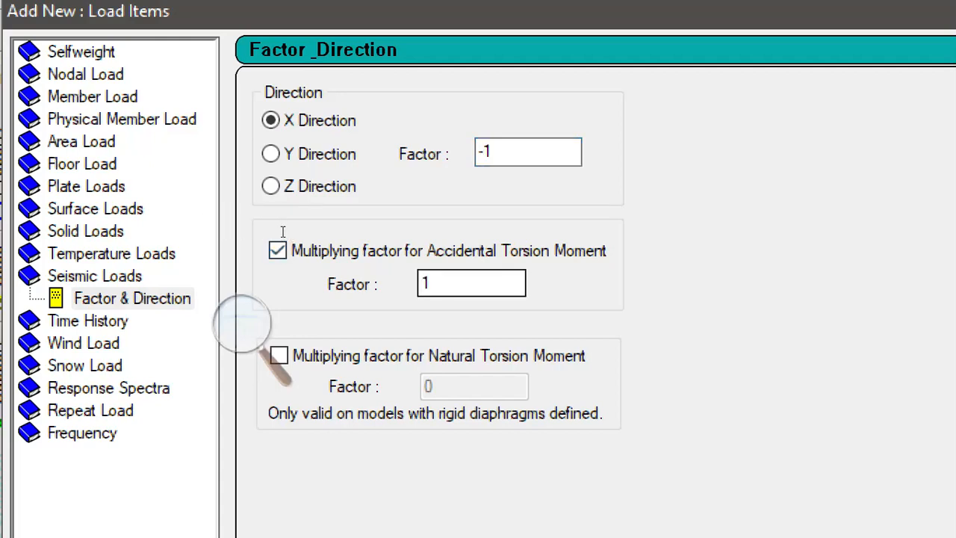
{"action": "key", "text": "Tab"}
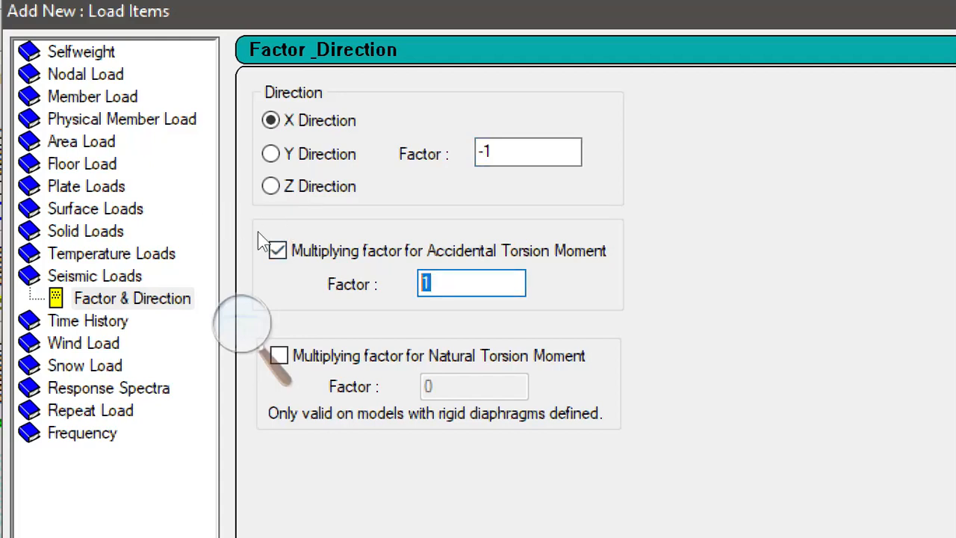
{"action": "type", "text": "0.05"}
Step: Enable natural torsion with factor 1, accept the auto save, and add the seismic load to load case EQ -X +E
{"action": "key", "text": "Tab"}
{"action": "key", "text": "space"}
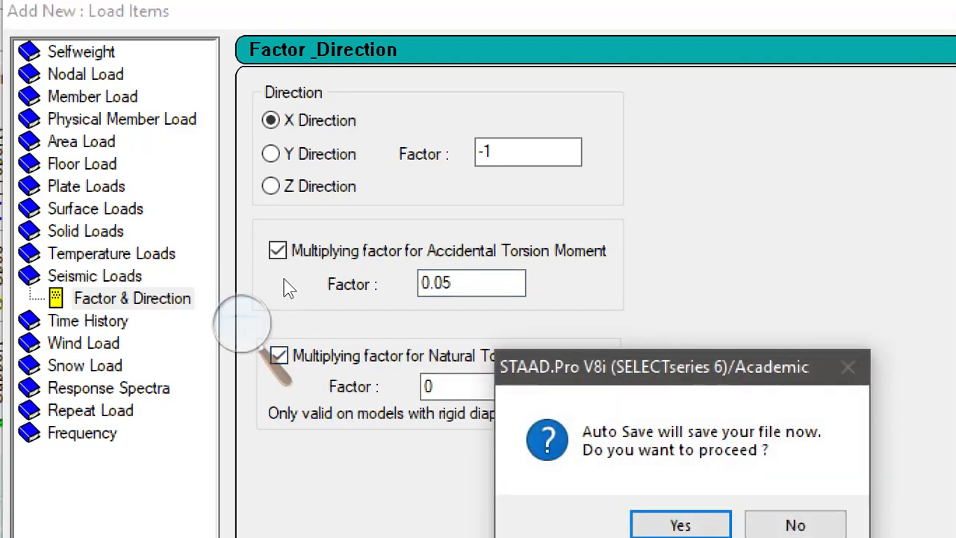
{"action": "key", "text": "Return"}
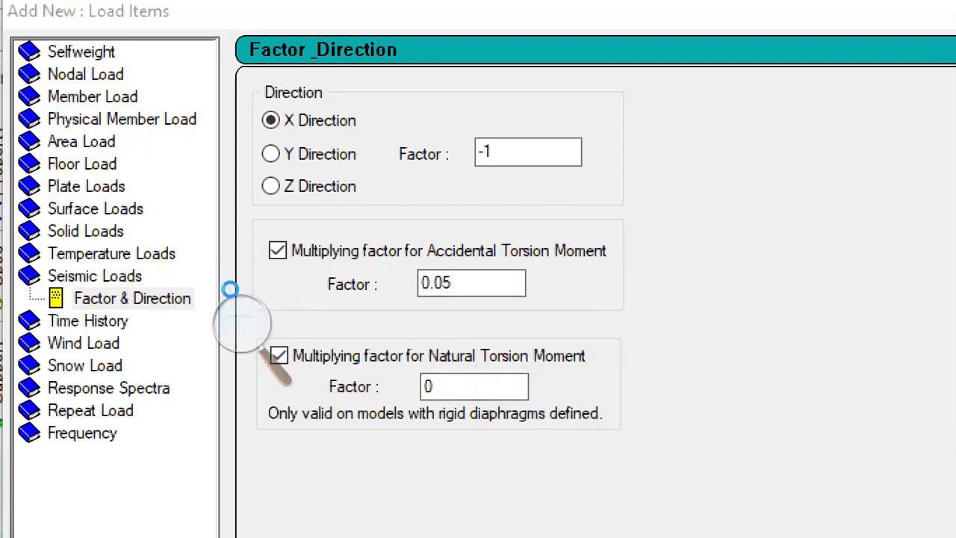
{"action": "key", "text": "Tab"}
{"action": "type", "text": "1"}
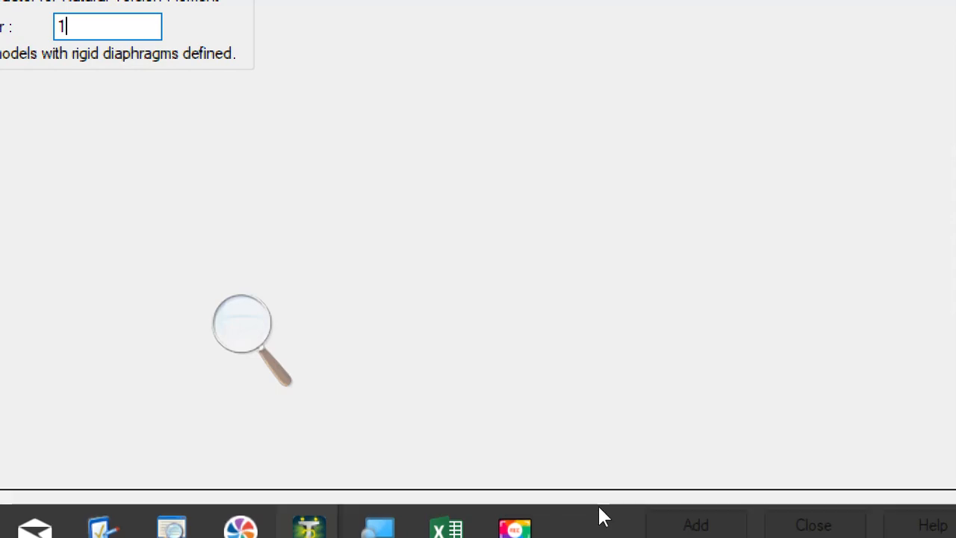
{"action": "left_click", "coordinate": [696, 525]}
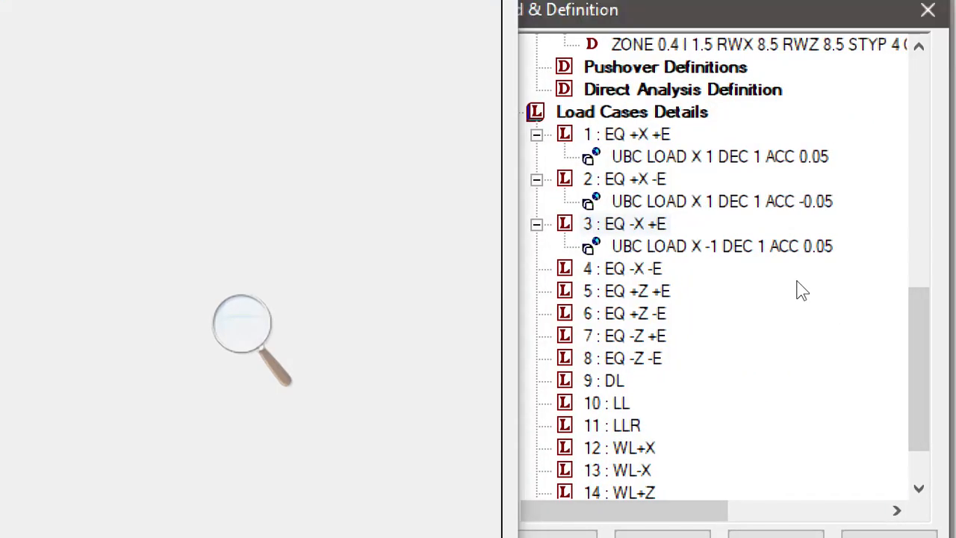
Step: Set up a seismic load for load case EQ -X -E in the X direction with factor -1 and accidental torsion factor -0.05
{"action": "left_click", "coordinate": [792, 281]}
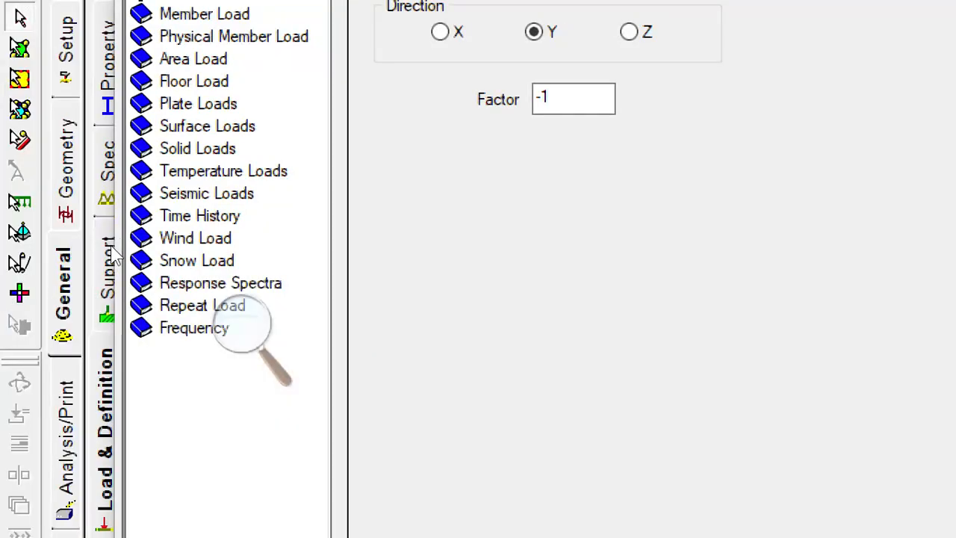
{"action": "left_click", "coordinate": [207, 194]}
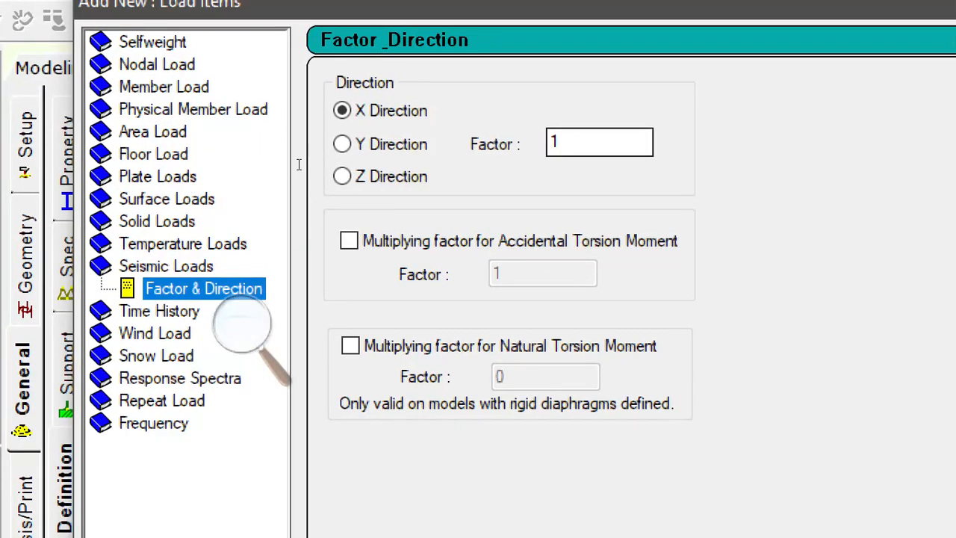
{"action": "key", "text": "Tab"}
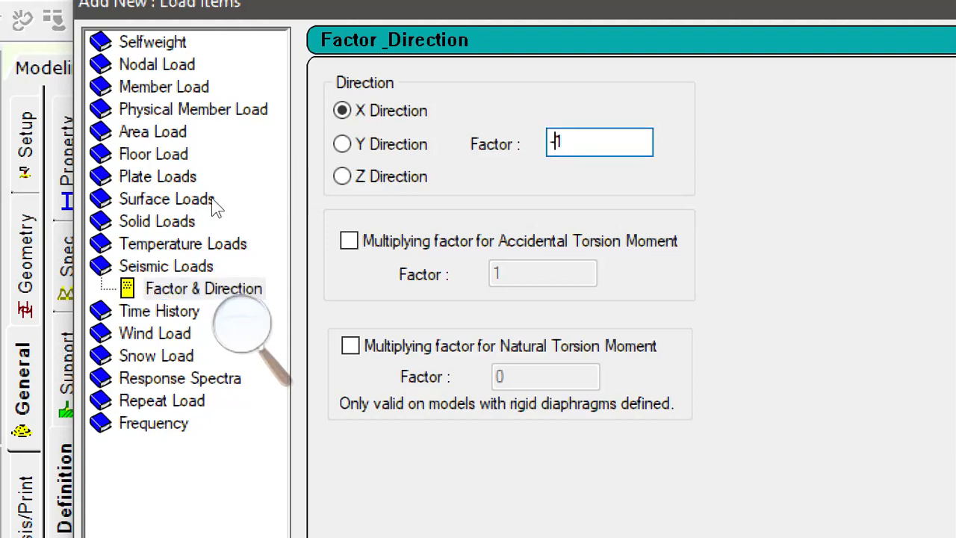
{"action": "key", "text": "Tab"}
{"action": "key", "text": "space"}
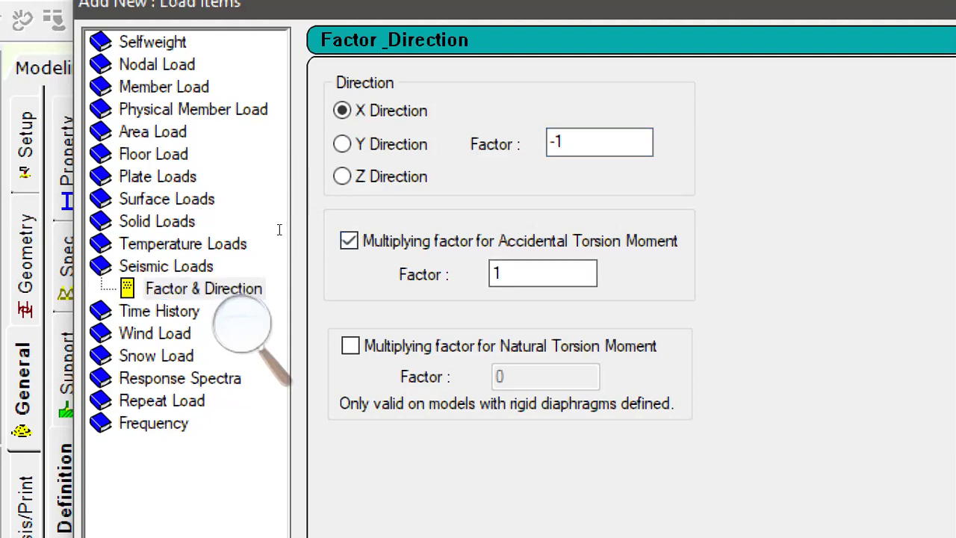
{"action": "key", "text": "Tab"}
{"action": "type", "text": "-"}
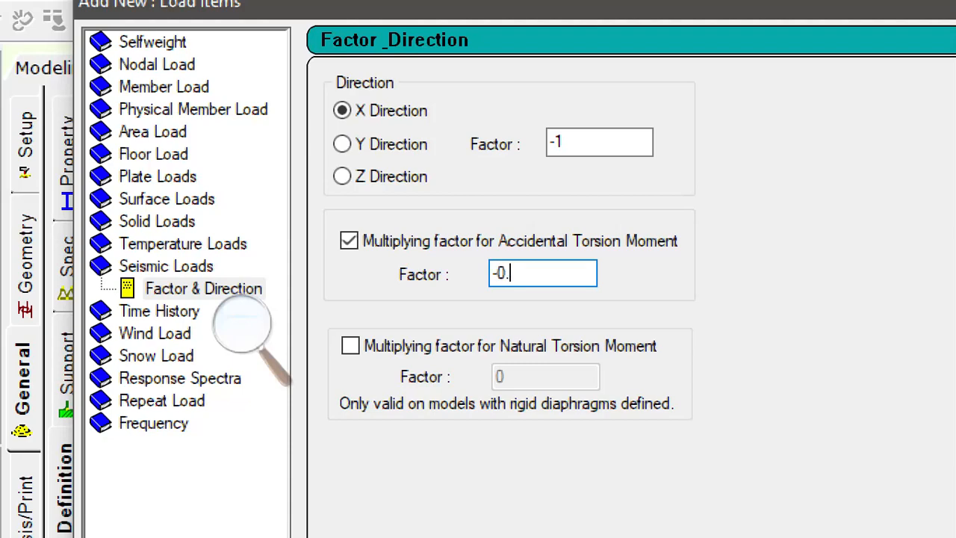
{"action": "type", "text": "0.05"}
Step: Enable the natural torsion moment multiplier with factor 1 and add the seismic load to load case EQ -X -E
{"action": "key", "text": "Tab"}
{"action": "key", "text": "space"}
{"action": "key", "text": "Tab"}
{"action": "type", "text": "1"}
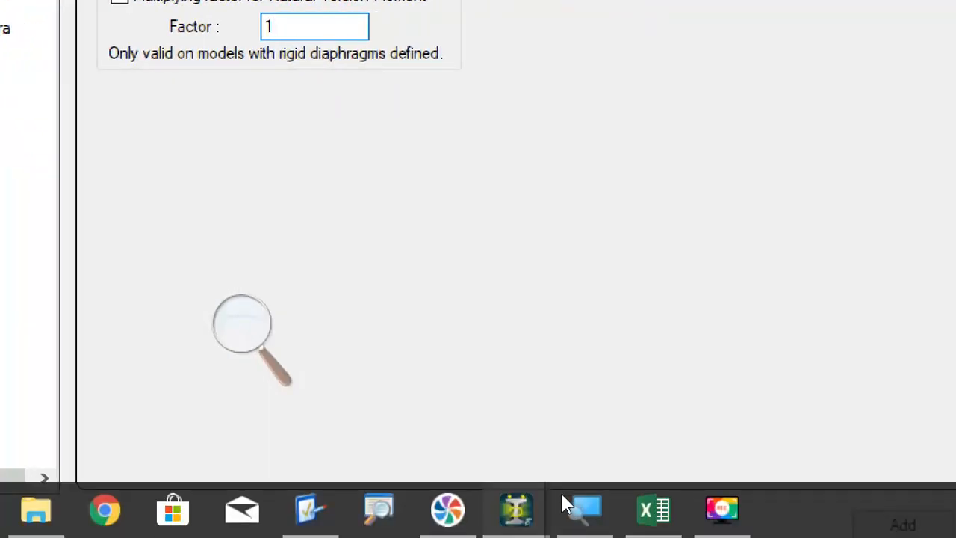
{"action": "key", "text": "Tab"}
{"action": "key", "text": "space"}
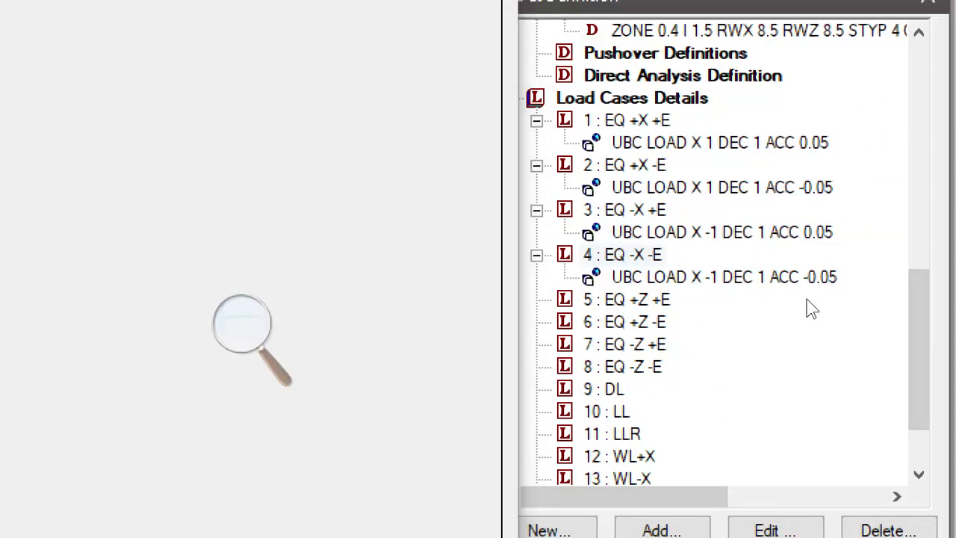
Step: Add a Z-direction seismic load to load case EQ +Z +E with accidental torsion factor 0.05 and natural torsion factor 1
{"action": "left_click", "coordinate": [803, 305]}
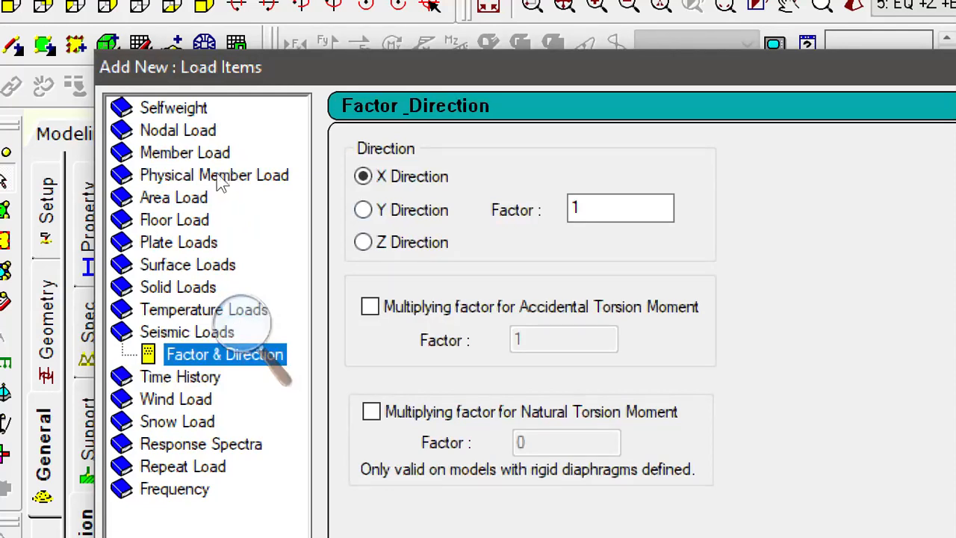
{"action": "left_click", "coordinate": [363, 242]}
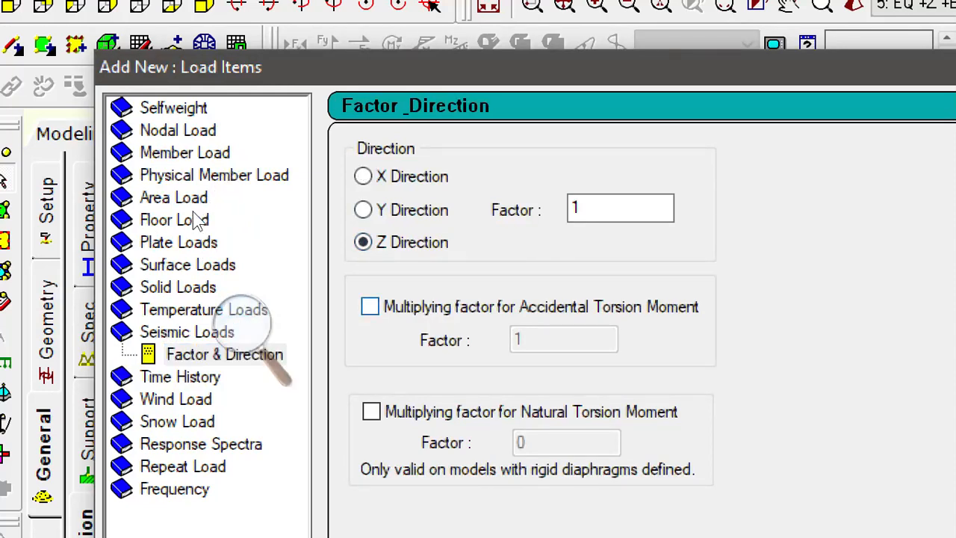
{"action": "left_click", "coordinate": [370, 307]}
{"action": "left_click", "coordinate": [371, 412]}
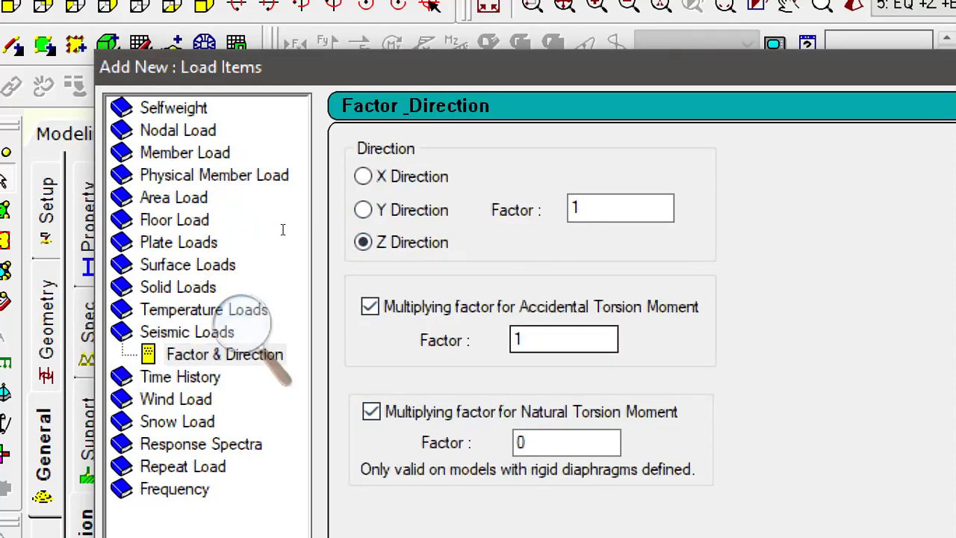
{"action": "left_click_drag", "start_coordinate": [552, 340], "coordinate": [493, 339]}
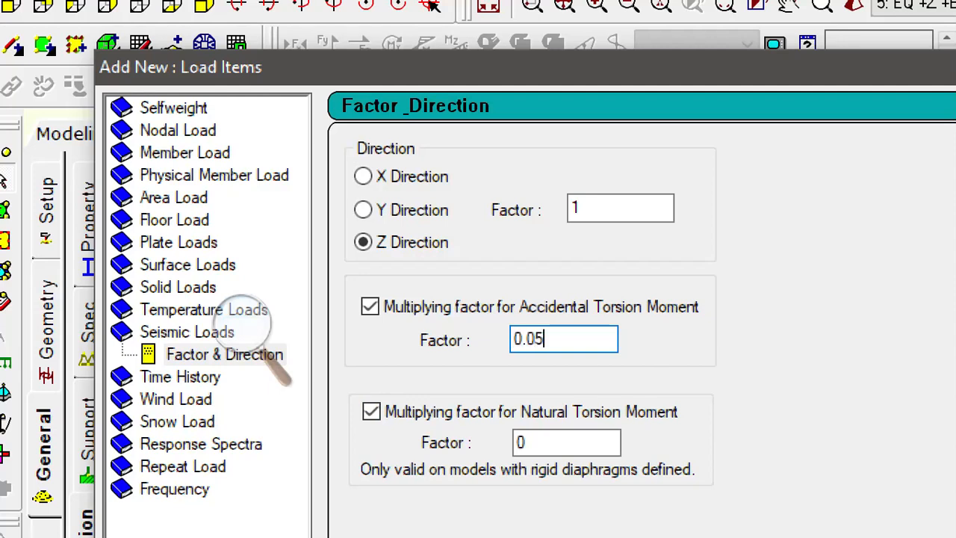
{"action": "type", "text": "0.05"}
{"action": "key", "text": "Tab"}
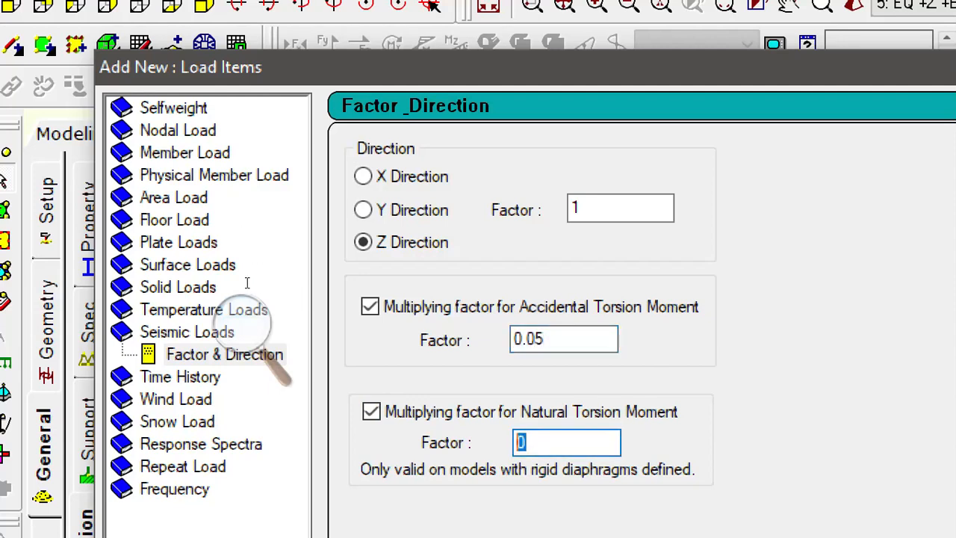
{"action": "type", "text": "1"}
{"action": "key", "text": "super+minus"}
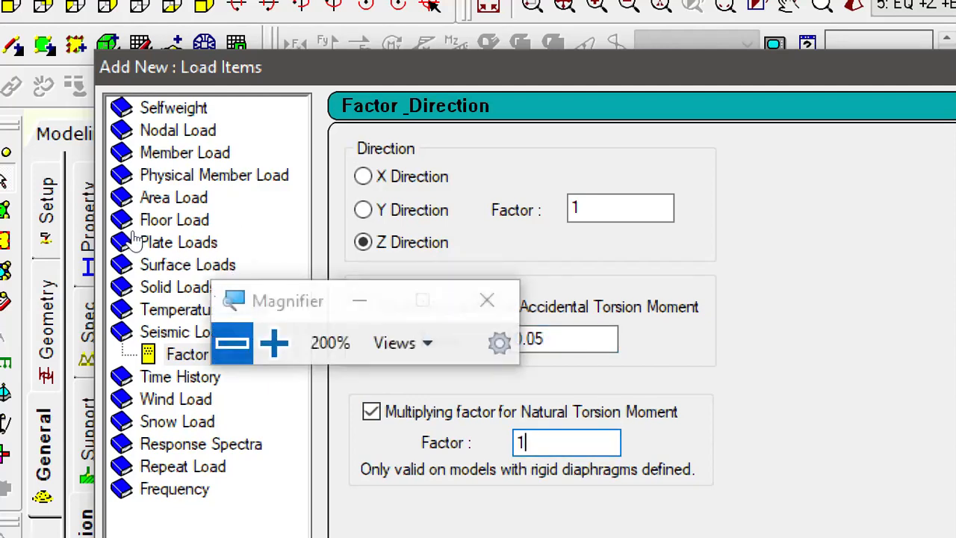
{"action": "key", "text": "super+minus"}
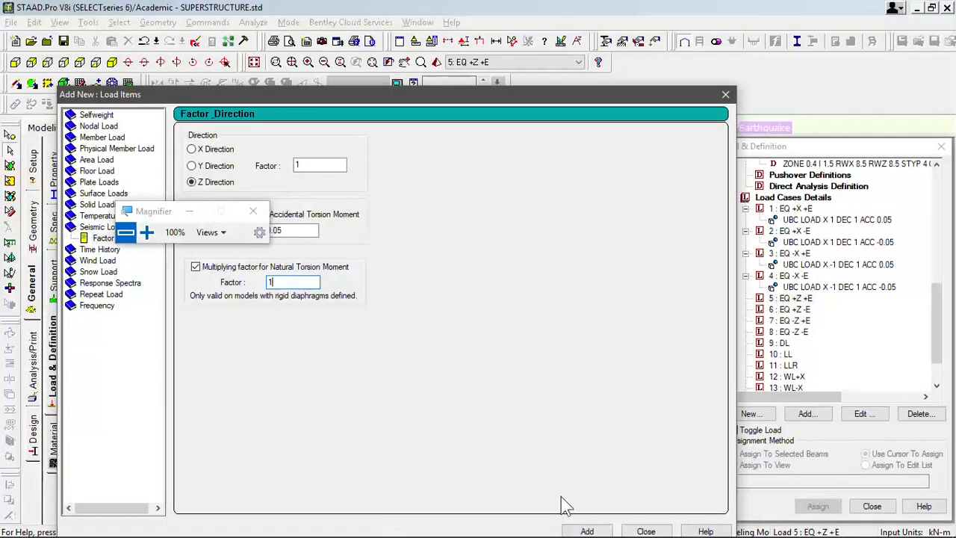
{"action": "left_click", "coordinate": [587, 531]}
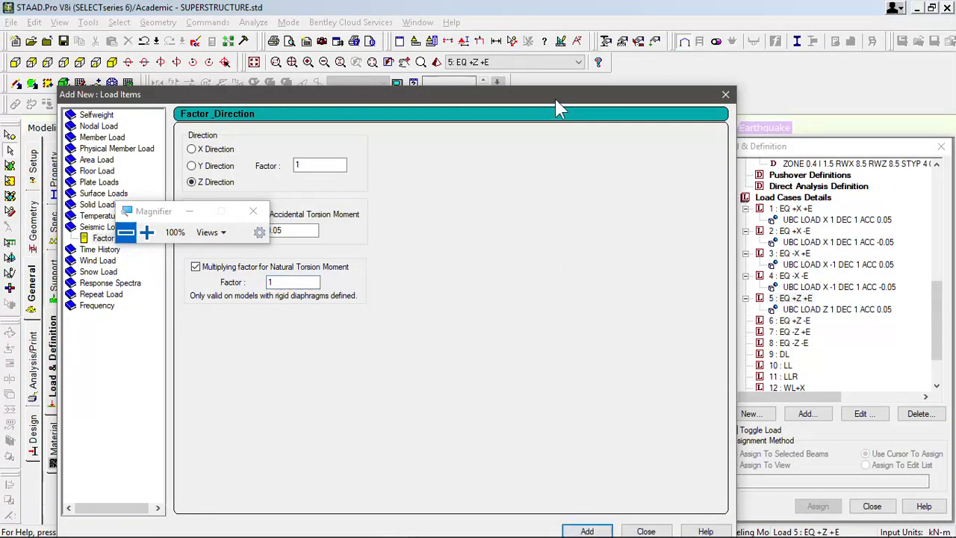
Step: Add a Z-direction seismic load to load case EQ +Z -E with accidental torsion factor -0.05 and natural torsion factor 1
{"action": "left_click_drag", "start_coordinate": [556, 98], "coordinate": [540, 41]}
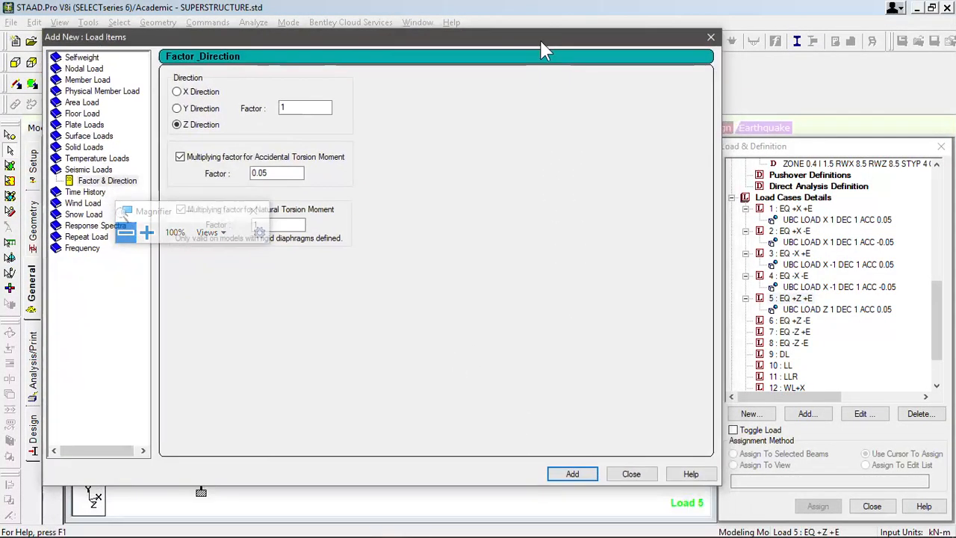
{"action": "left_click", "coordinate": [797, 321]}
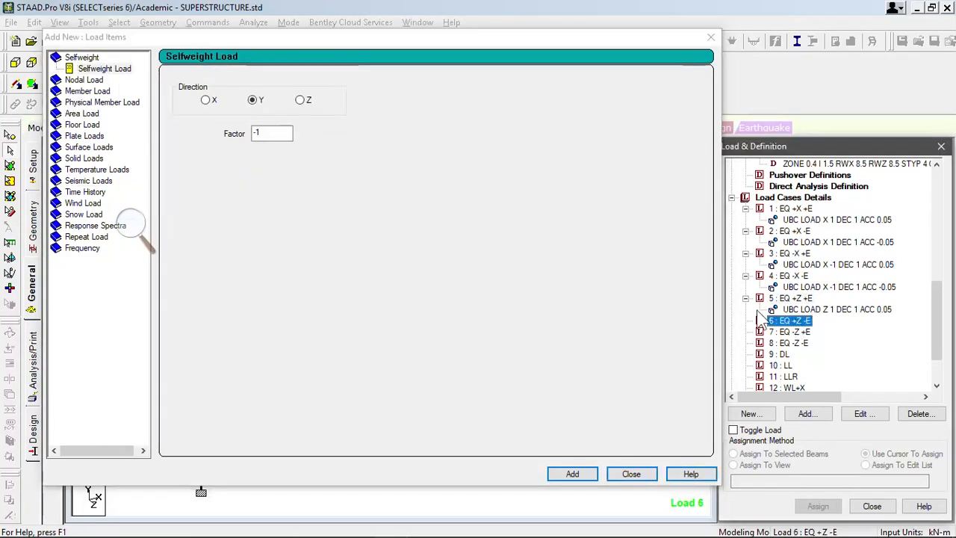
{"action": "left_click", "coordinate": [88, 181]}
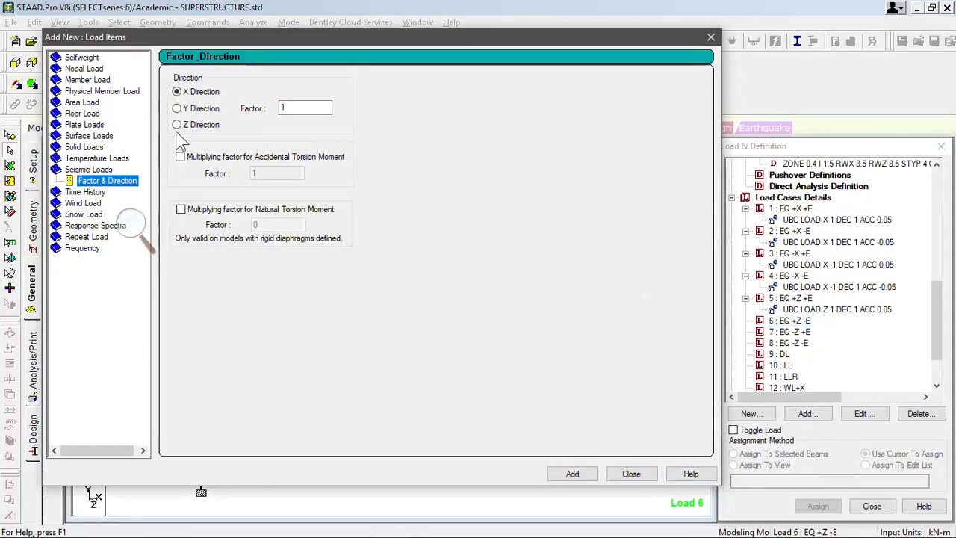
{"action": "left_click", "coordinate": [177, 125]}
{"action": "left_click", "coordinate": [180, 157]}
{"action": "left_click", "coordinate": [181, 210]}
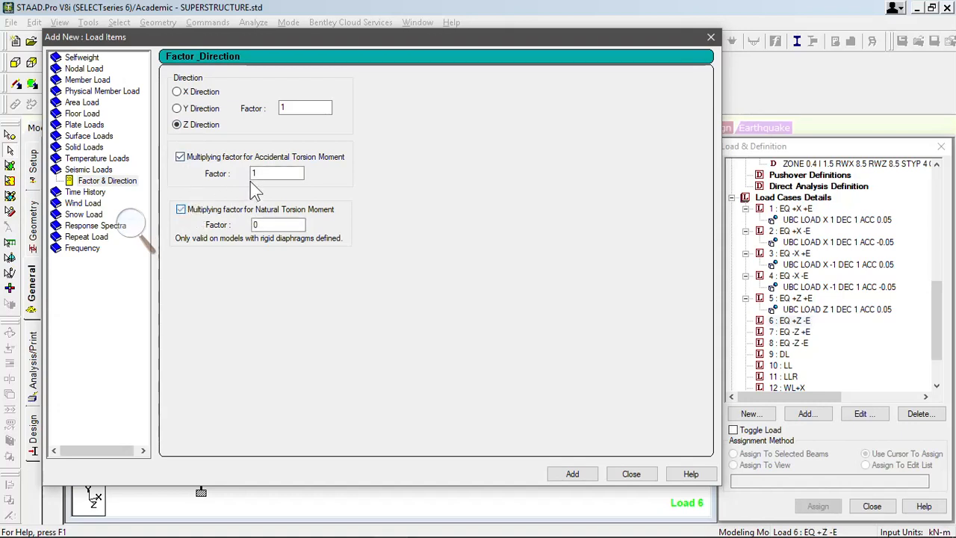
{"action": "double_click", "coordinate": [254, 174]}
{"action": "key", "text": "BackSpace"}
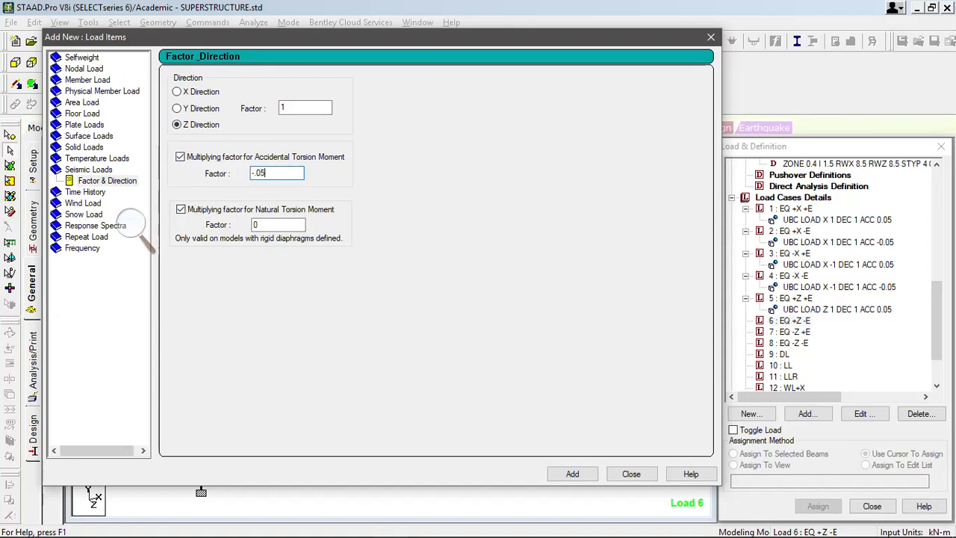
{"action": "double_click", "coordinate": [245, 224]}
{"action": "type", "text": "1"}
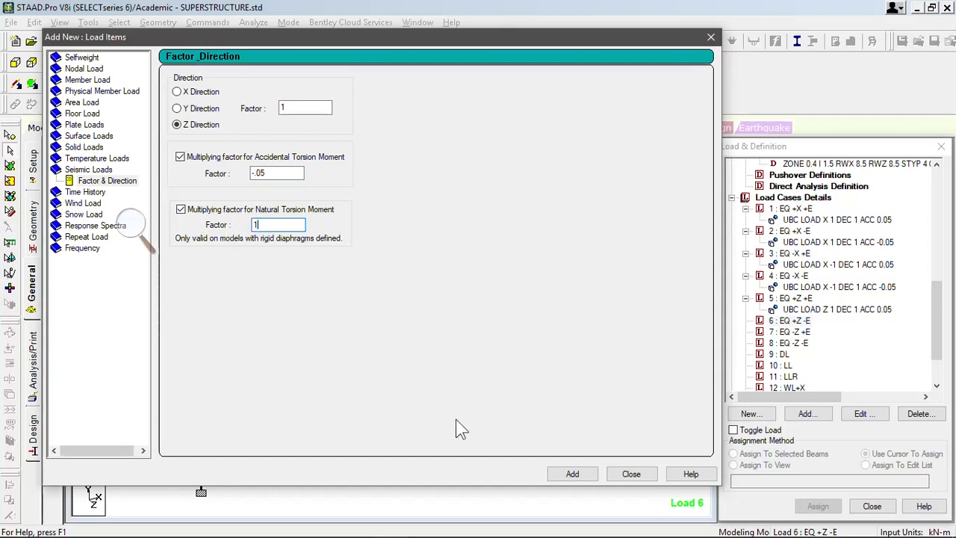
{"action": "left_click", "coordinate": [570, 475]}
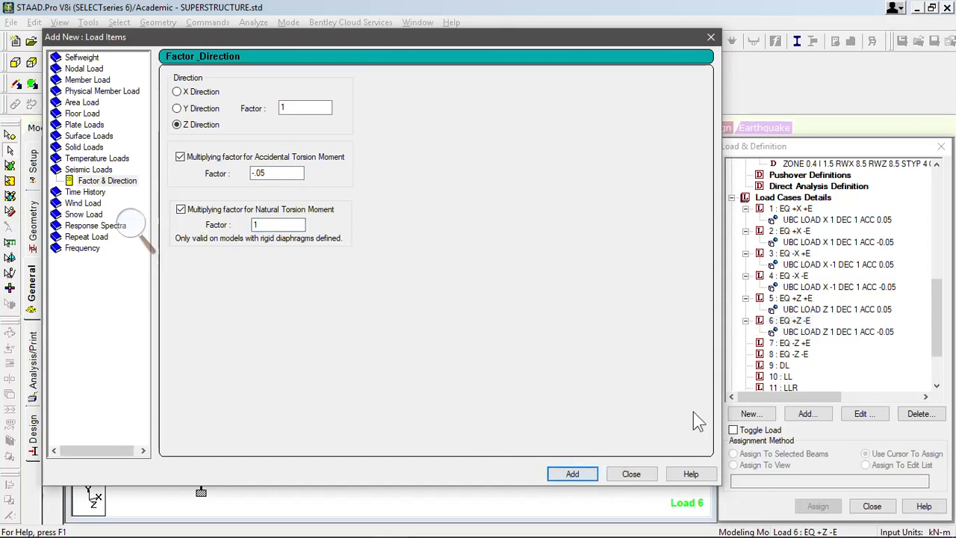
Step: Add a Z-direction seismic load with factor -1 to load case EQ -Z +E, using accidental torsion factor 0.05 and natural torsion factor 1
{"action": "left_click", "coordinate": [786, 344]}
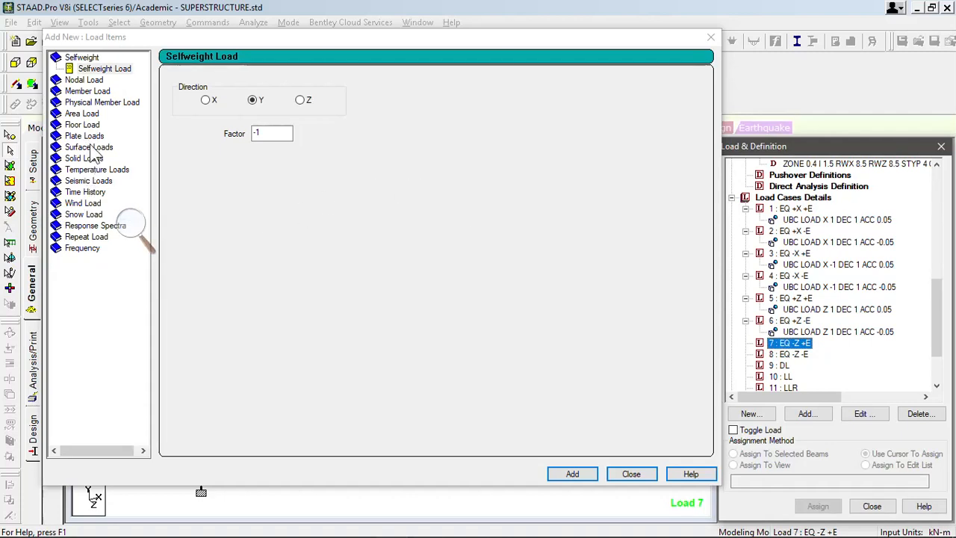
{"action": "left_click", "coordinate": [89, 181]}
{"action": "left_click", "coordinate": [216, 126]}
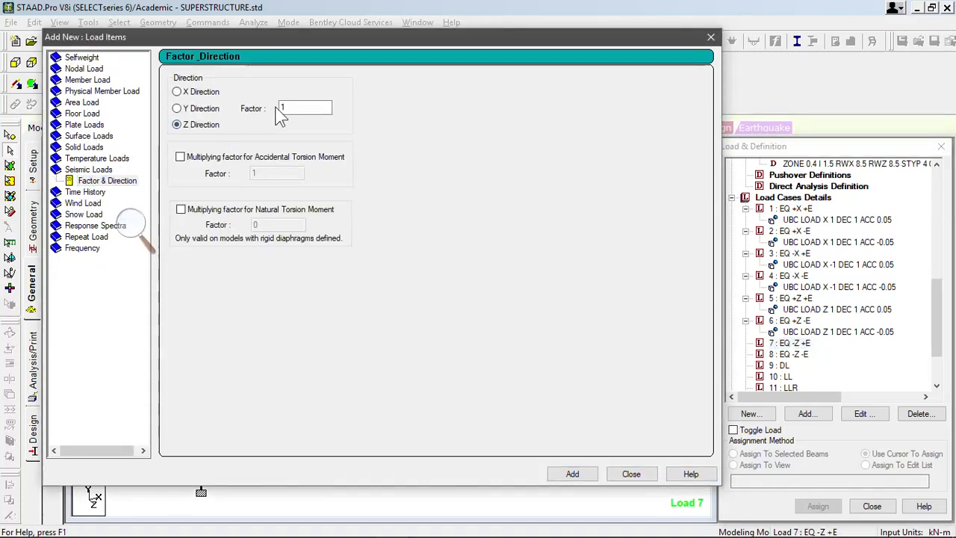
{"action": "double_click", "coordinate": [290, 108]}
{"action": "type", "text": "-1"}
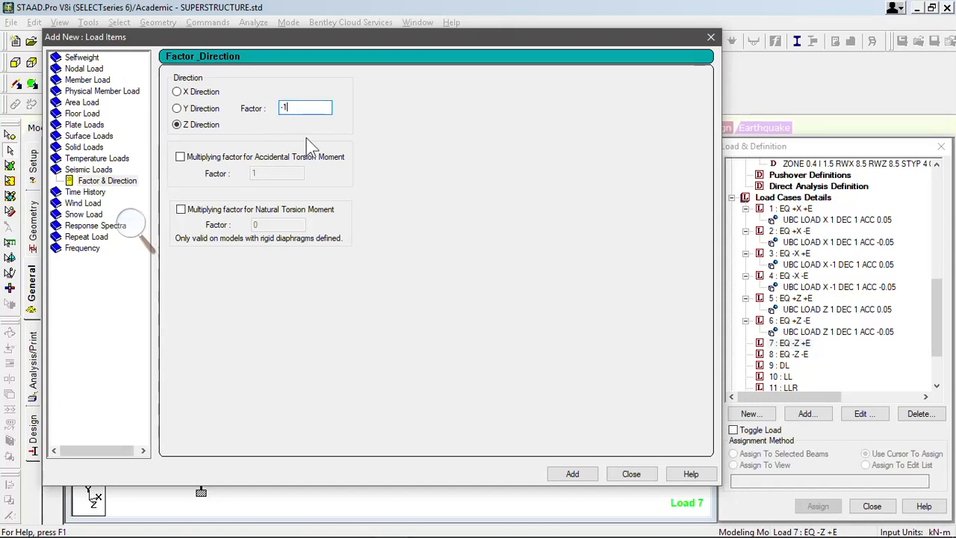
{"action": "left_click", "coordinate": [273, 158]}
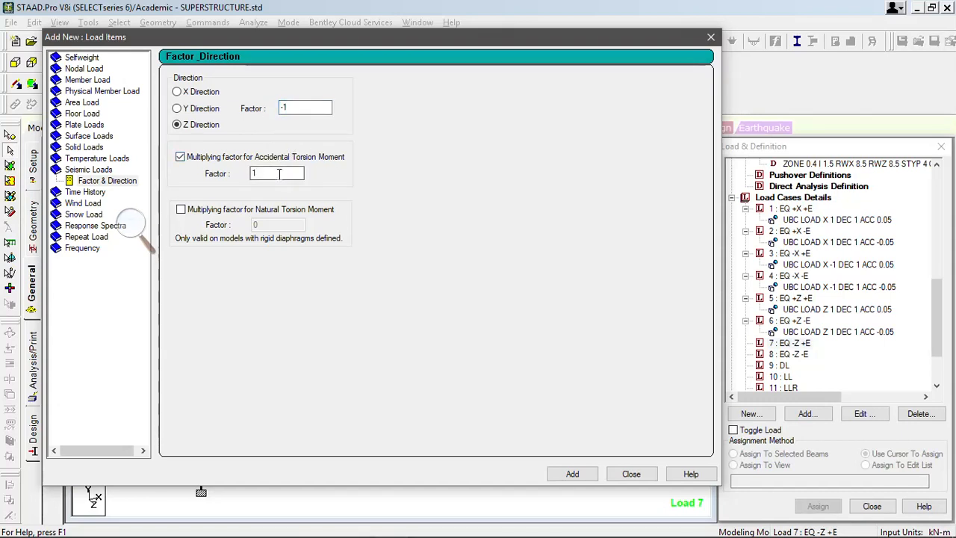
{"action": "double_click", "coordinate": [280, 173]}
{"action": "type", "text": ".05"}
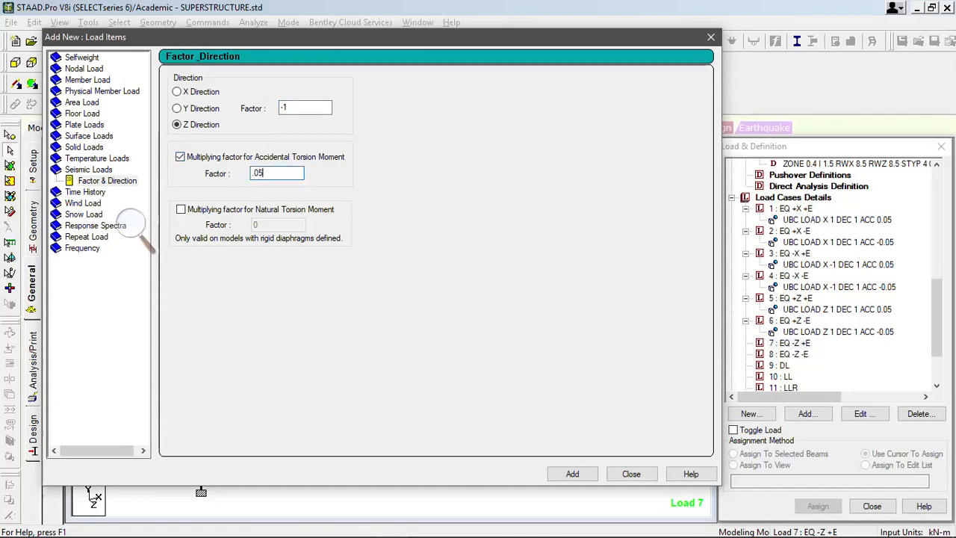
{"action": "left_click", "coordinate": [208, 211]}
{"action": "double_click", "coordinate": [255, 225]}
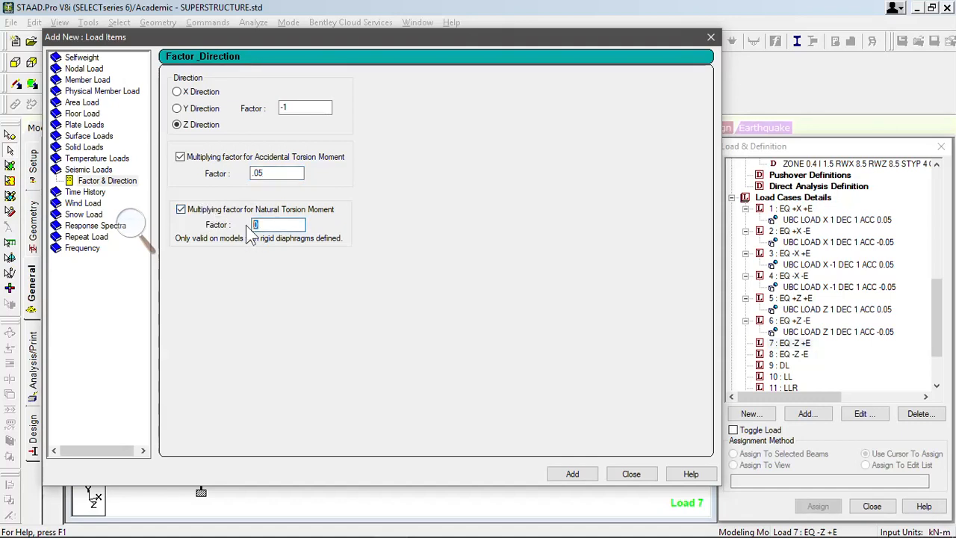
{"action": "left_click", "coordinate": [568, 473]}
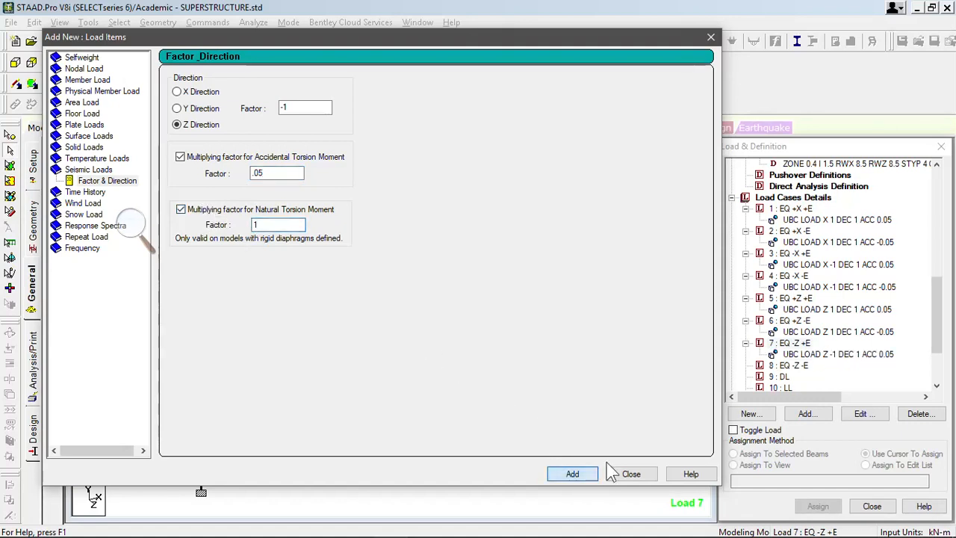
Step: Start a Z-direction seismic load for load case EQ -Z -E with both torsion multipliers enabled and natural torsion factor 1
{"action": "left_click", "coordinate": [798, 380]}
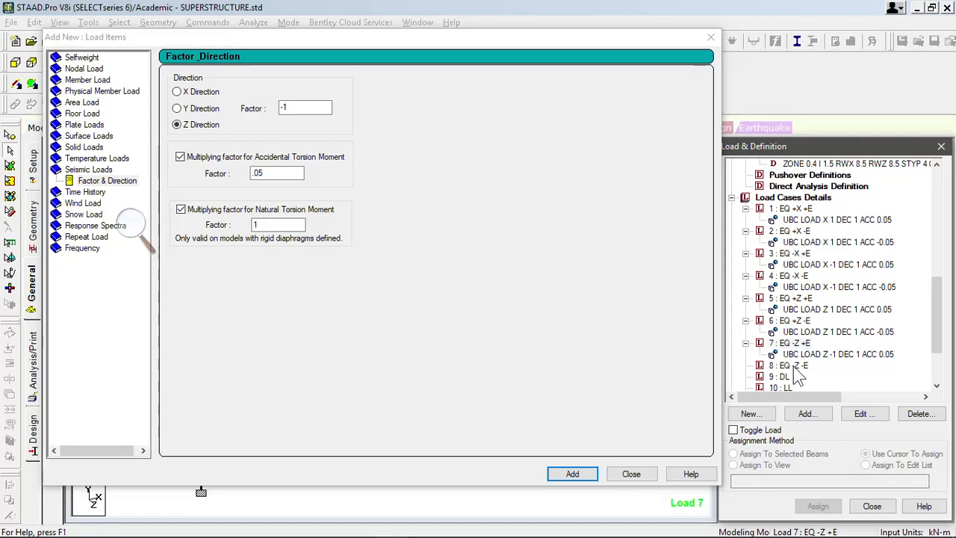
{"action": "double_click", "coordinate": [792, 365]}
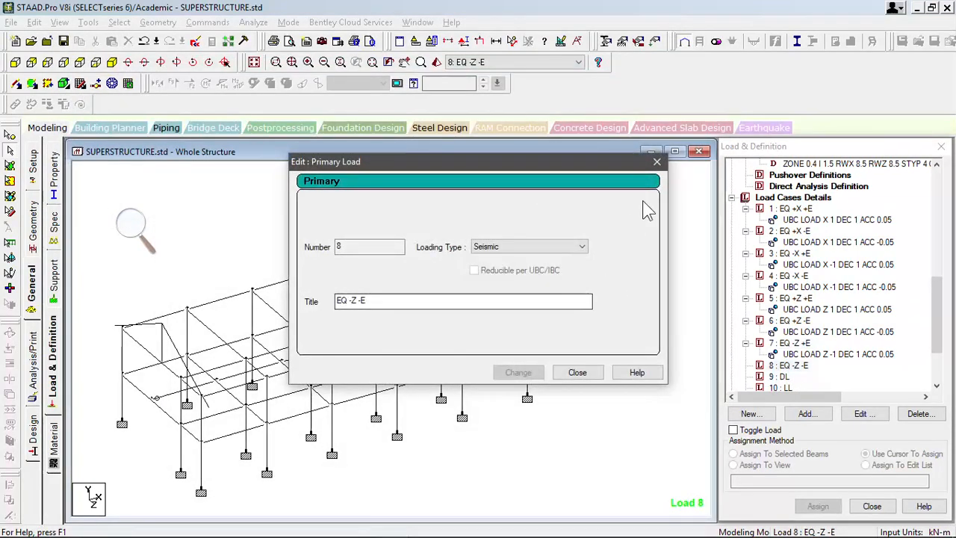
{"action": "left_click", "coordinate": [656, 161]}
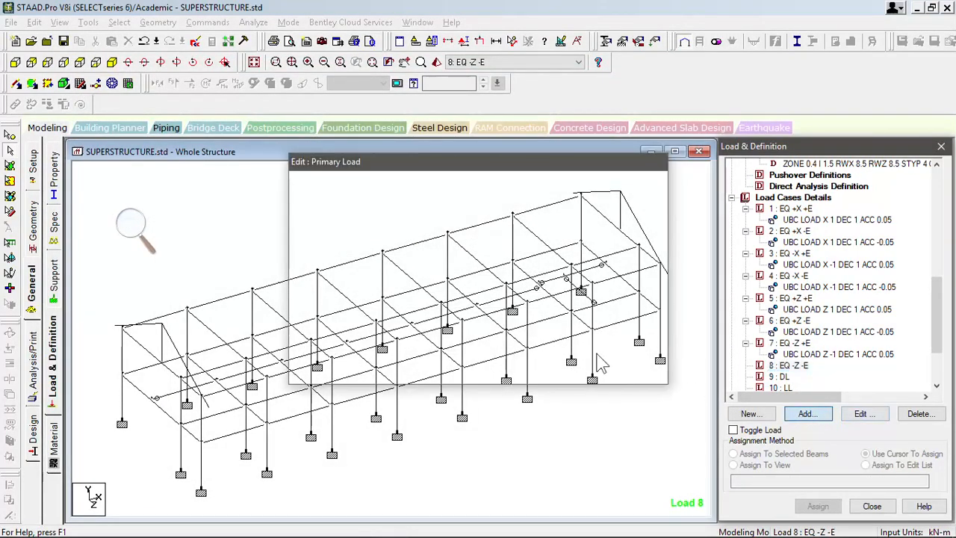
{"action": "left_click", "coordinate": [813, 414]}
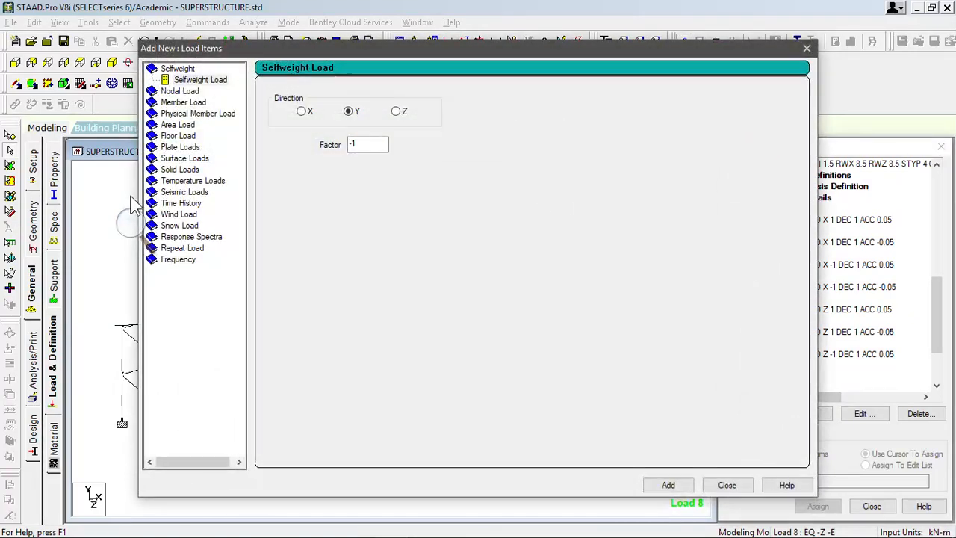
{"action": "left_click", "coordinate": [176, 192]}
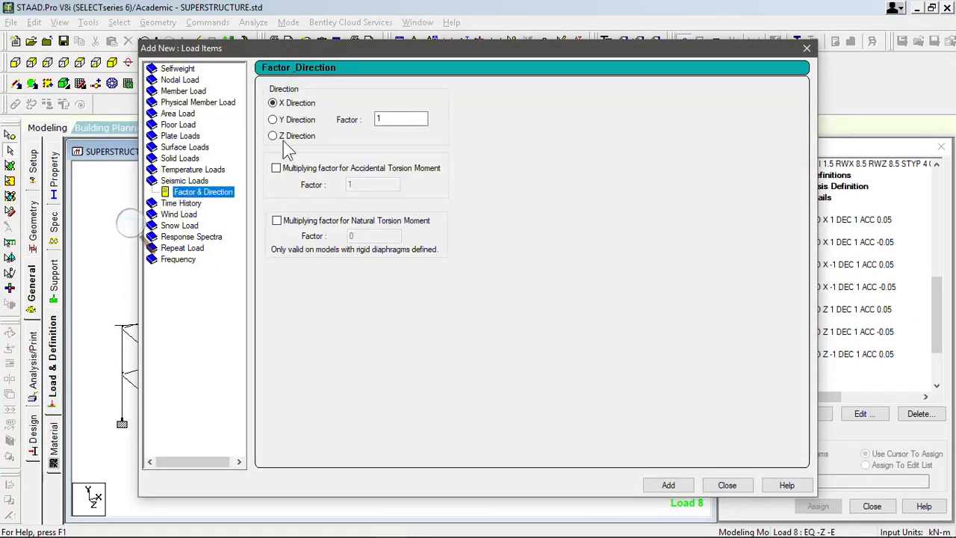
{"action": "left_click", "coordinate": [273, 136]}
{"action": "left_click", "coordinate": [276, 168]}
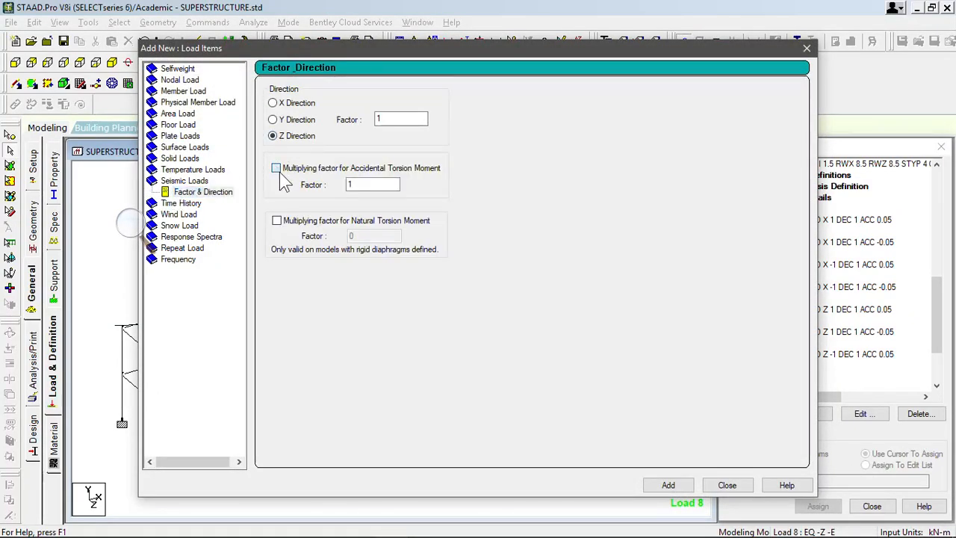
{"action": "left_click", "coordinate": [276, 220]}
{"action": "left_click", "coordinate": [363, 236]}
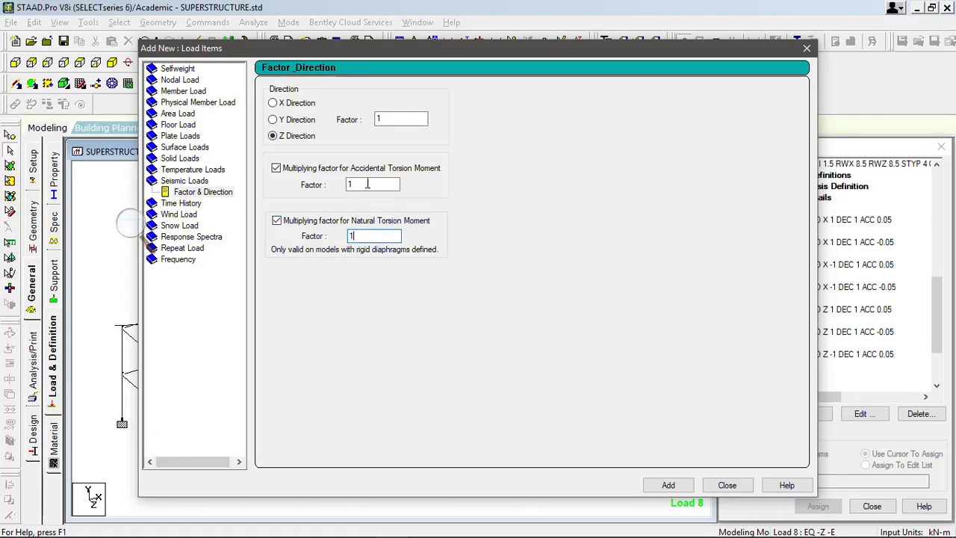
Step: Set the accidental torsion factor to -0.05 and the direction factor to -1, and add the seismic load to EQ -Z -E
{"action": "key", "text": "shift+Tab"}
{"action": "key", "text": "shift+Tab"}
{"action": "type", "text": "-0."}
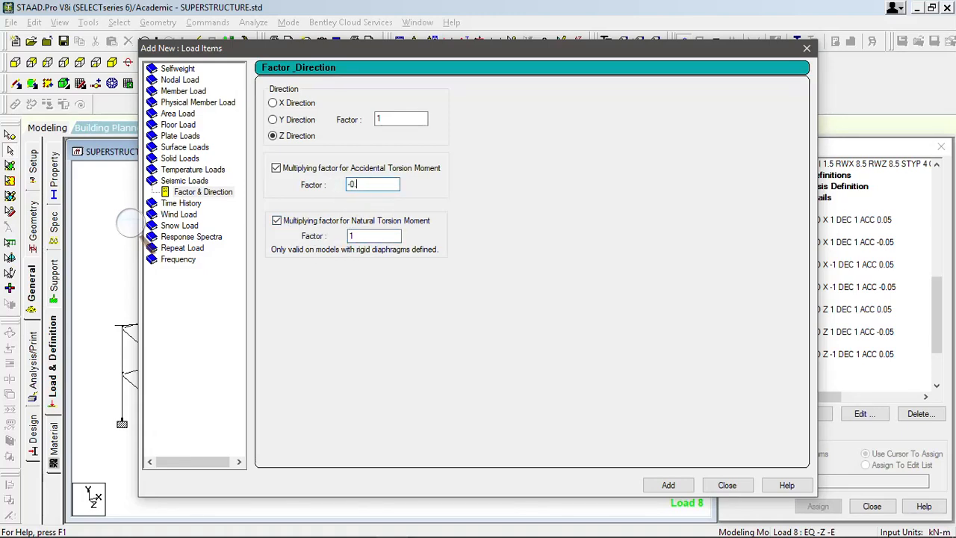
{"action": "type", "text": "05"}
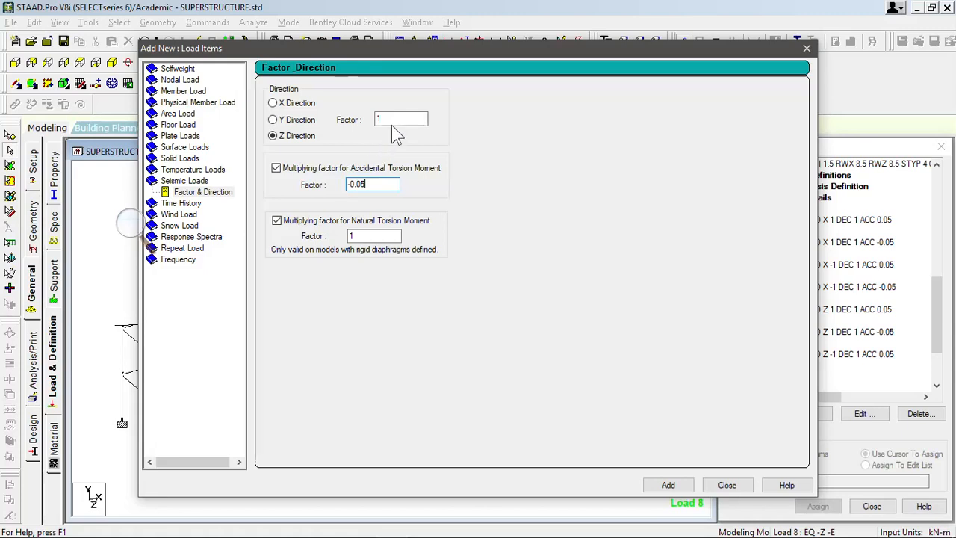
{"action": "key", "text": "shift+Tab"}
{"action": "key", "text": "shift+Tab"}
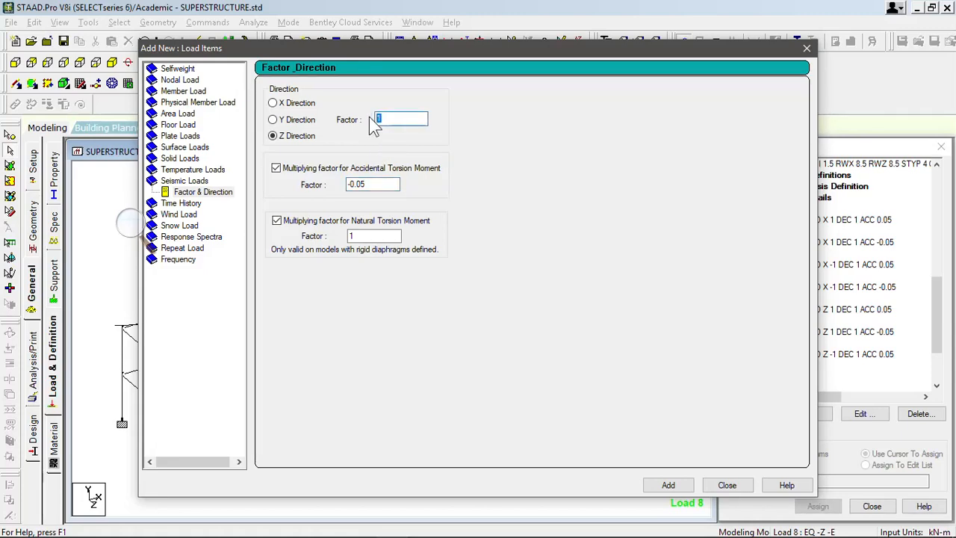
{"action": "type", "text": "-1"}
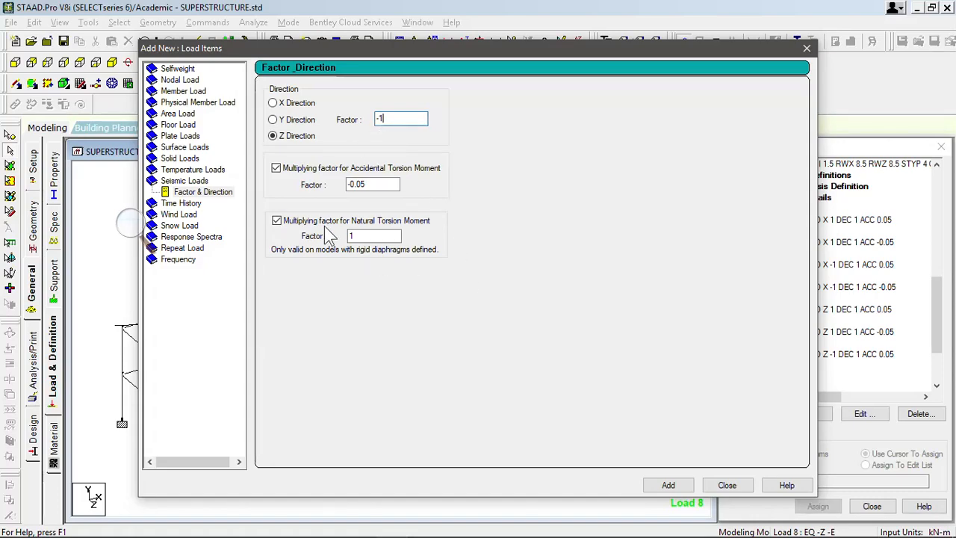
{"action": "left_click", "coordinate": [668, 485]}
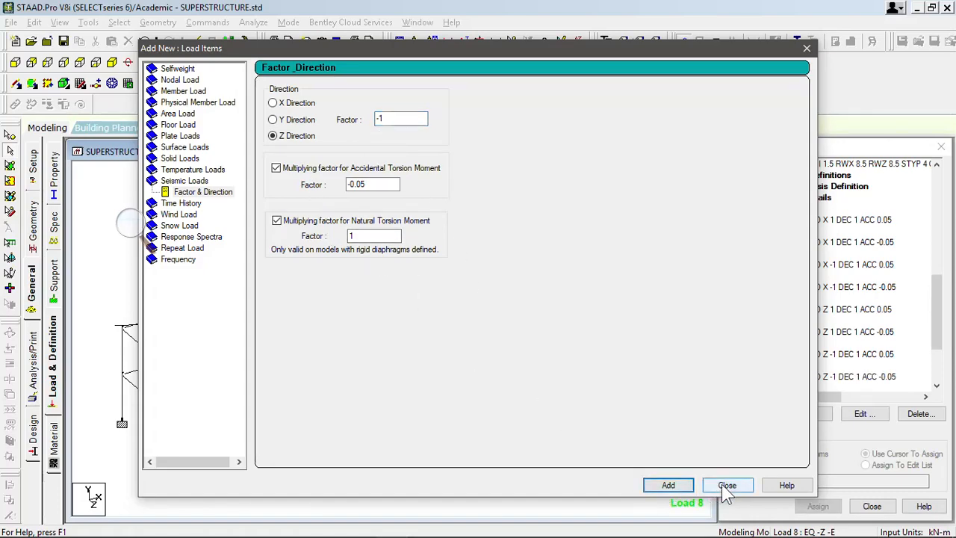
{"action": "left_click", "coordinate": [725, 487]}
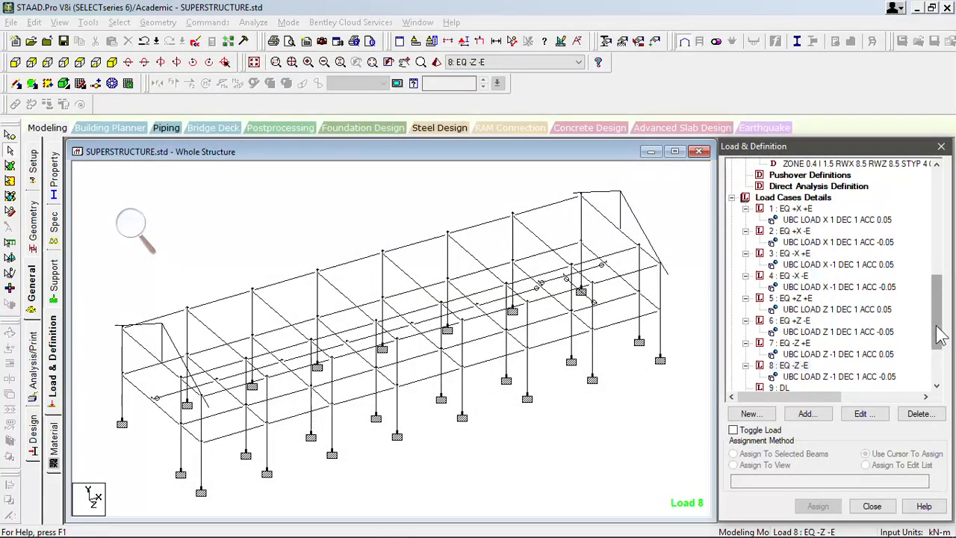
{"action": "scroll", "coordinate": [927, 340], "scroll_direction": "down", "scroll_amount": 3}
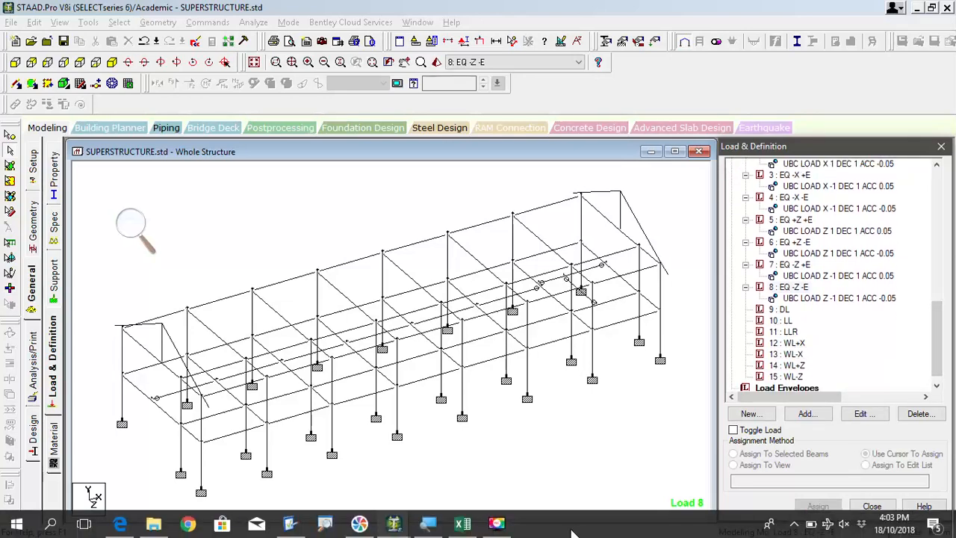
{"action": "left_click", "coordinate": [554, 461]}
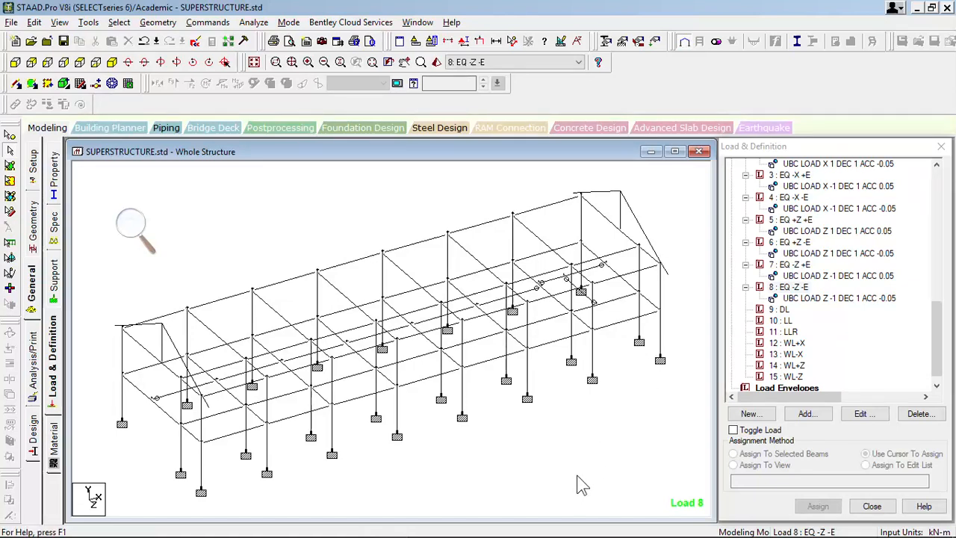
{"action": "mouse_move", "coordinate": [497, 535]}
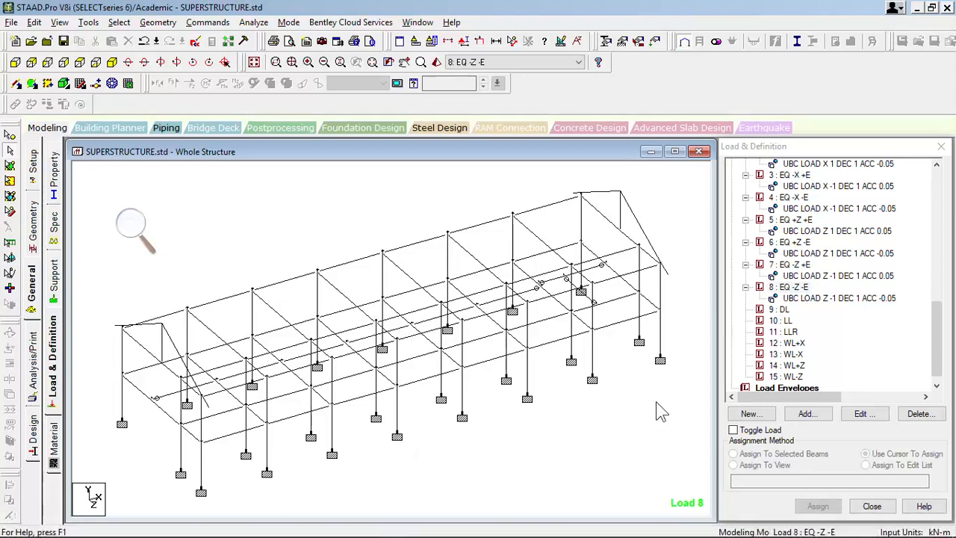
{"action": "scroll", "coordinate": [798, 357], "scroll_direction": "up", "scroll_amount": 2}
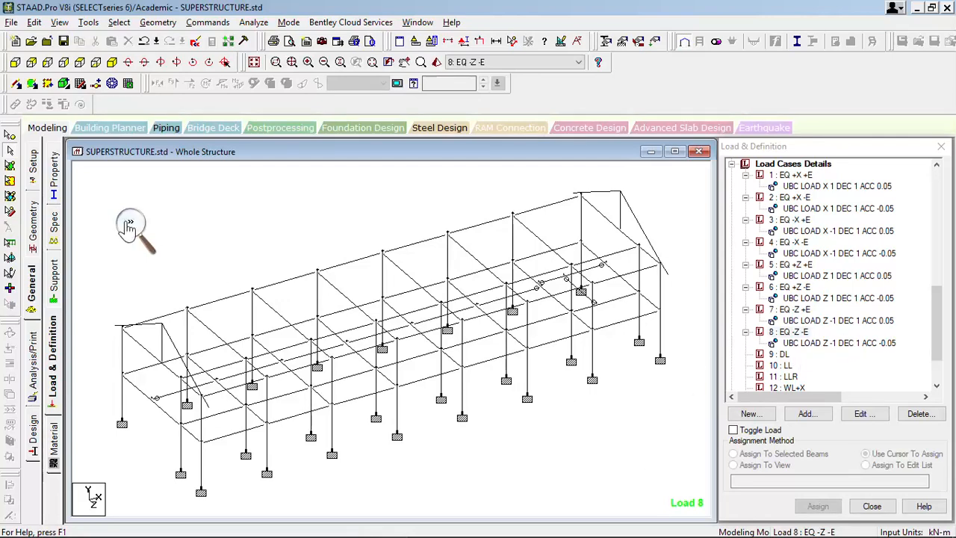
{"action": "mouse_move", "coordinate": [578, 532]}
{"action": "left_click", "coordinate": [496, 523]}
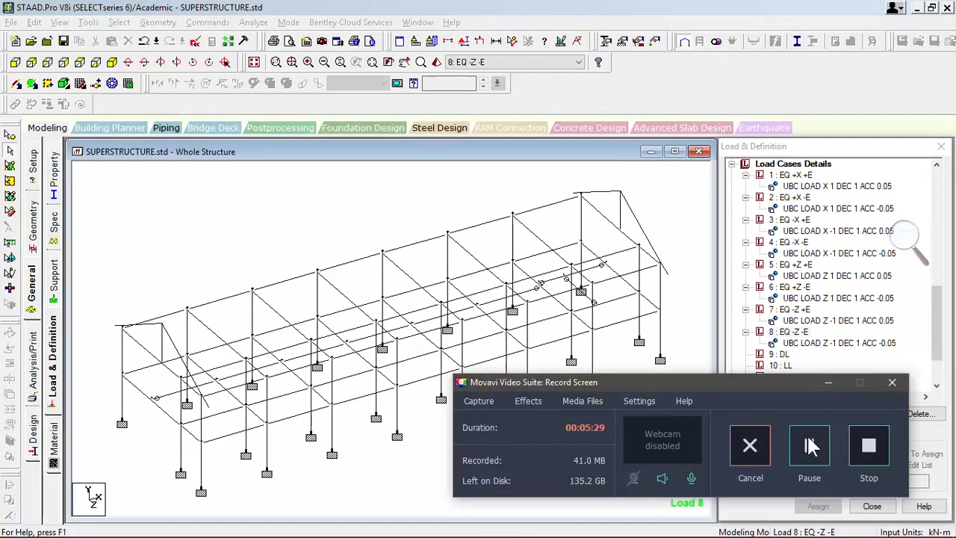
{"action": "left_click", "coordinate": [831, 381]}
Step: Add a reference load to load case 9: DL using reference case R1: DL with factor -1
{"action": "left_click", "coordinate": [781, 354]}
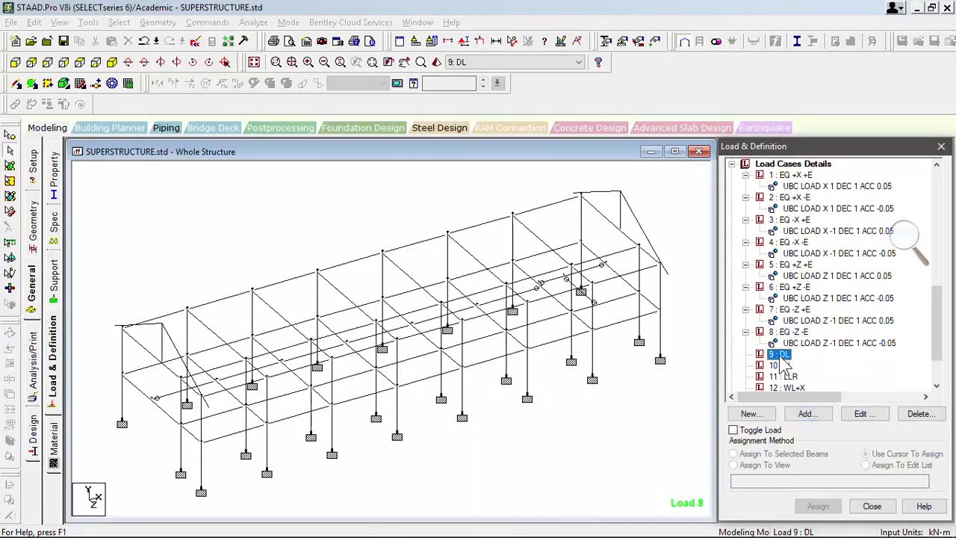
{"action": "left_click", "coordinate": [813, 416]}
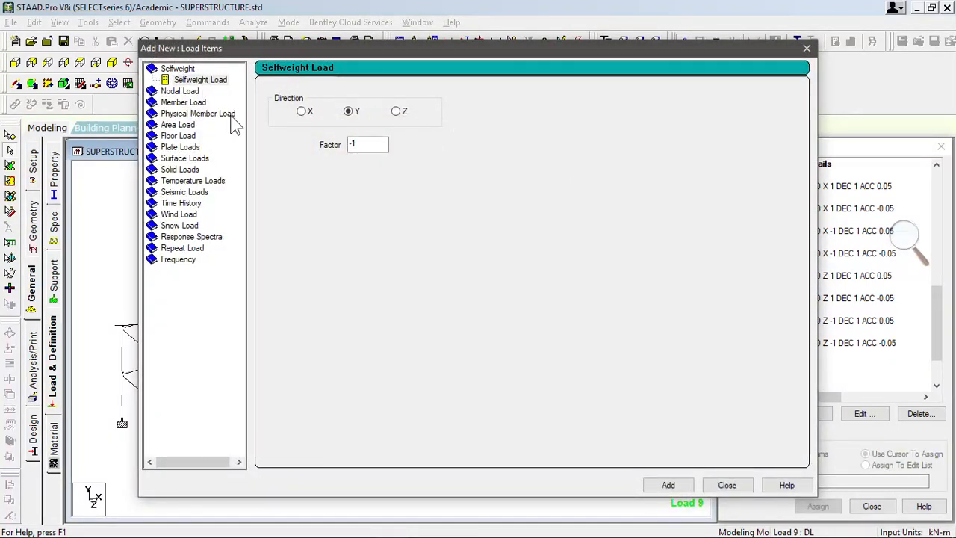
{"action": "left_click", "coordinate": [193, 251]}
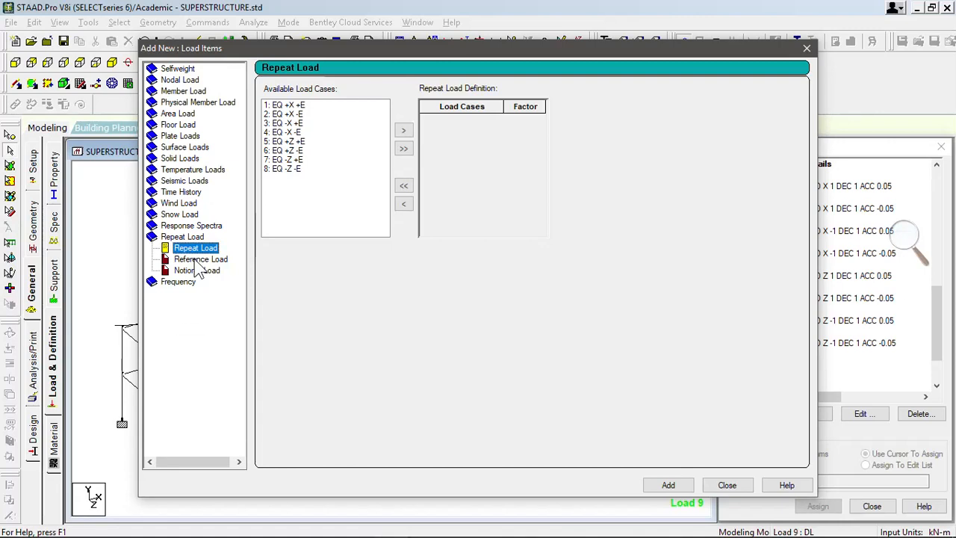
{"action": "left_click", "coordinate": [199, 262]}
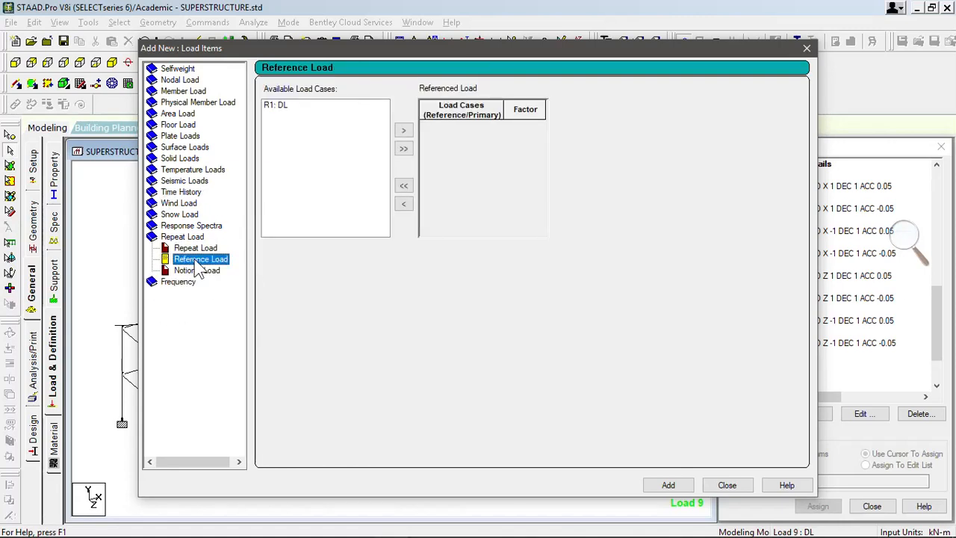
{"action": "left_click", "coordinate": [281, 106]}
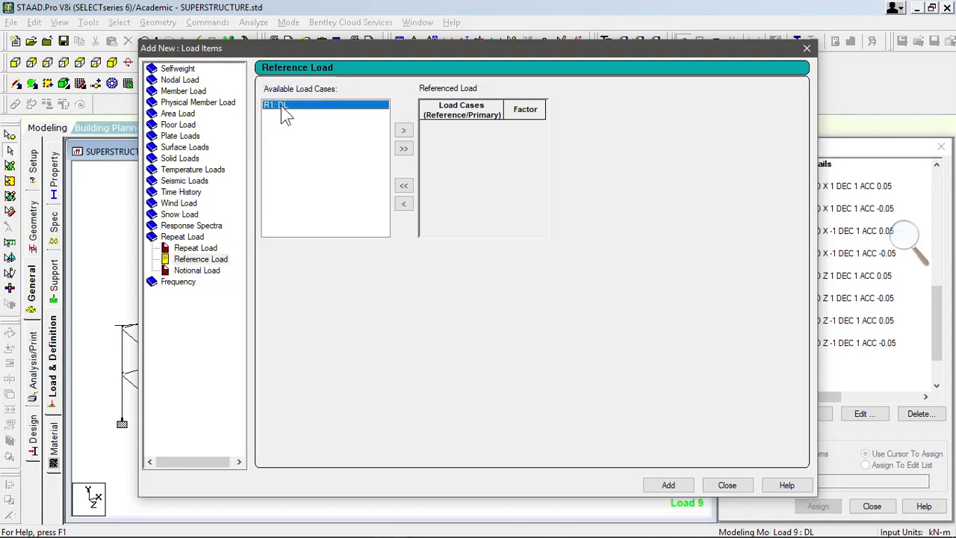
{"action": "left_click", "coordinate": [404, 130]}
{"action": "left_click", "coordinate": [527, 126]}
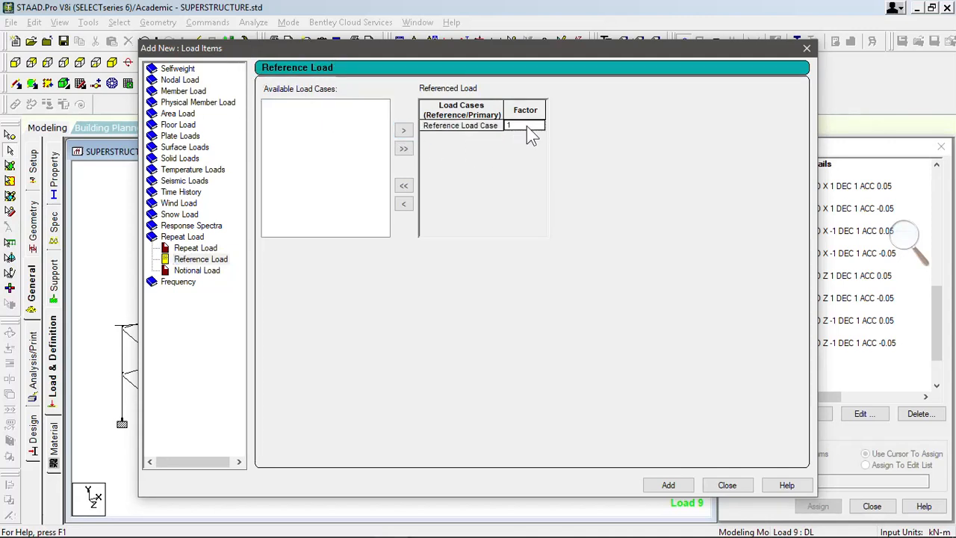
{"action": "type", "text": "-"}
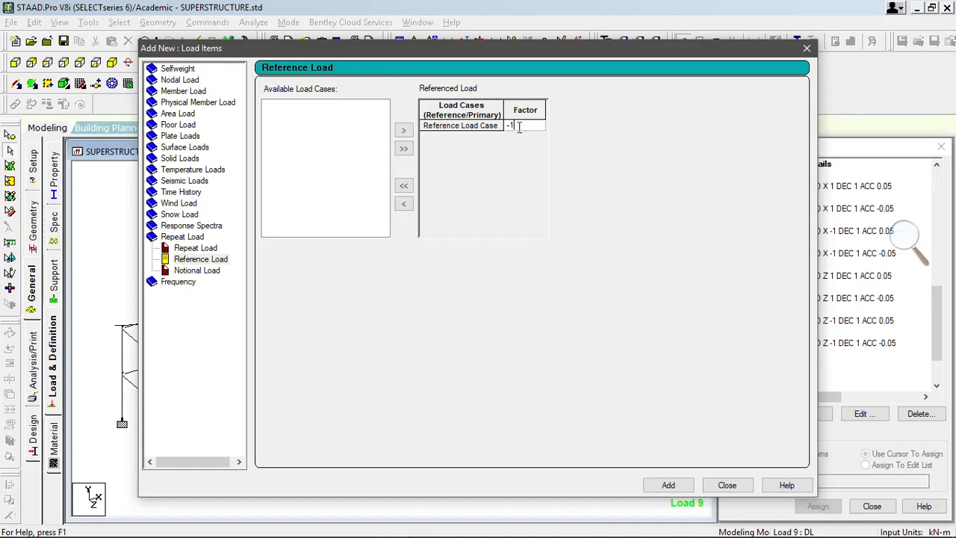
{"action": "left_click", "coordinate": [668, 485]}
{"action": "left_click", "coordinate": [727, 485]}
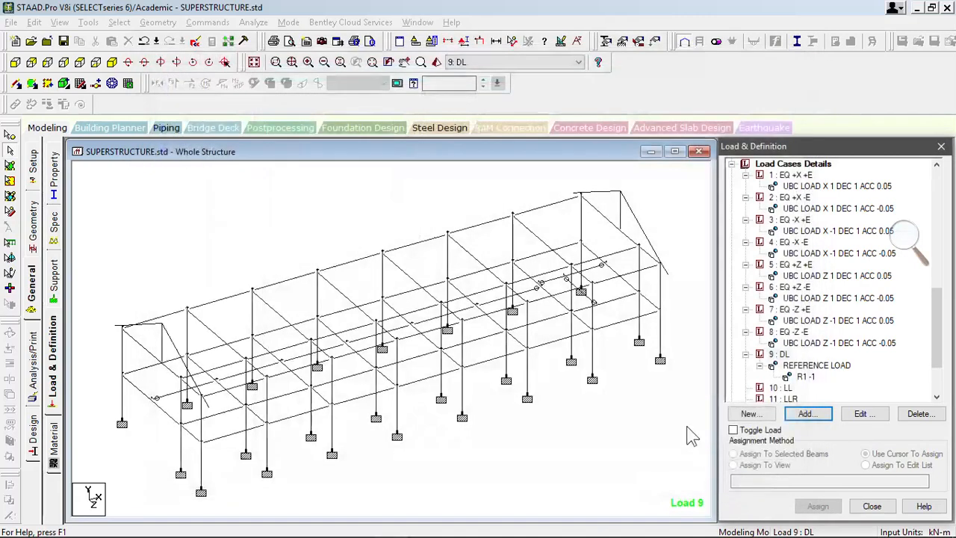
Step: Display the DL reference load on the structure and inspect how its loads are distributed over the members
{"action": "left_click", "coordinate": [839, 369]}
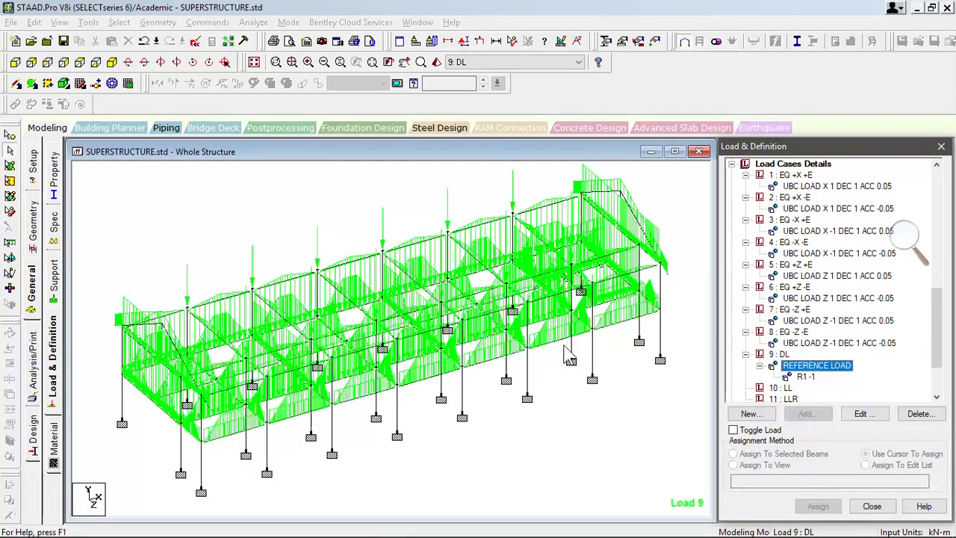
{"action": "left_click", "coordinate": [475, 299]}
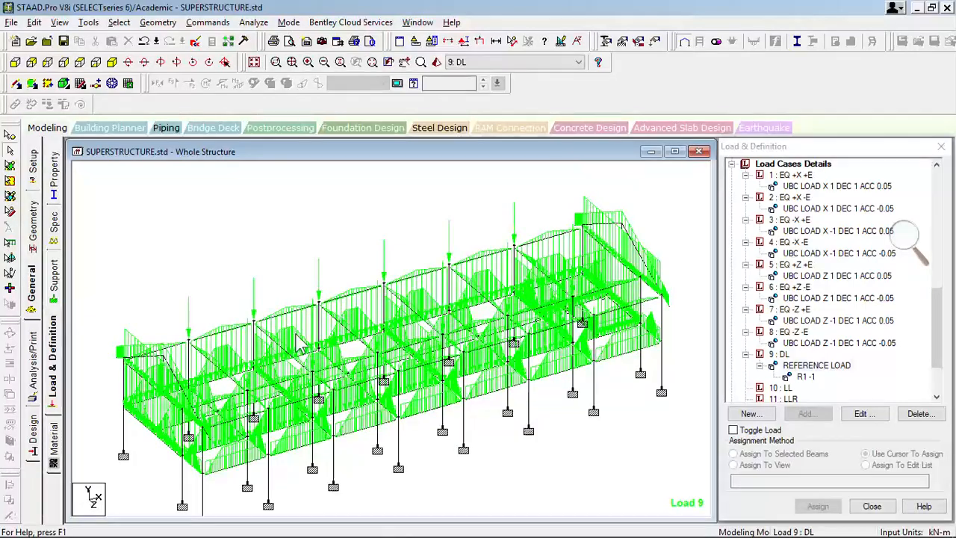
{"action": "scroll", "coordinate": [302, 340], "scroll_direction": "up", "scroll_amount": 3}
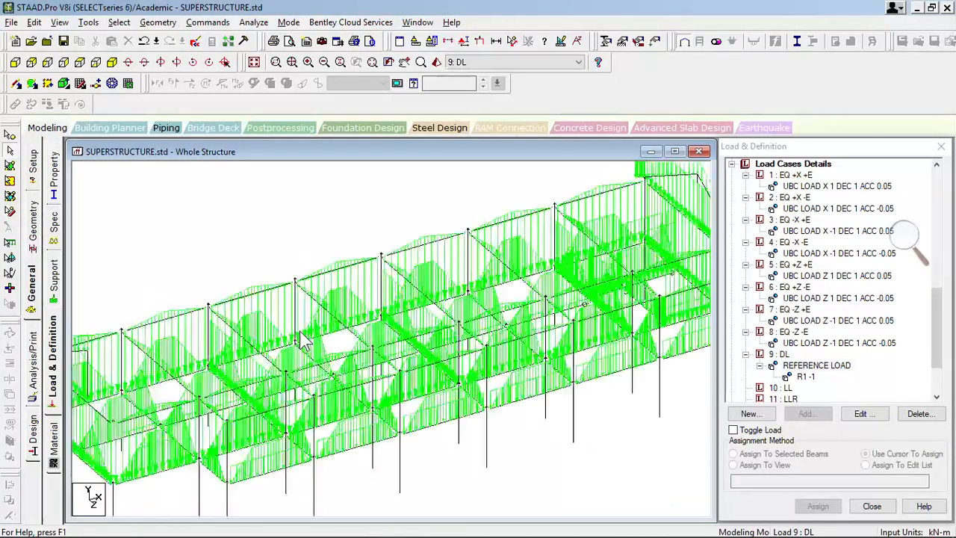
{"action": "scroll", "coordinate": [358, 310], "scroll_direction": "down", "scroll_amount": 3}
{"action": "scroll", "coordinate": [362, 300], "scroll_direction": "down", "scroll_amount": 1}
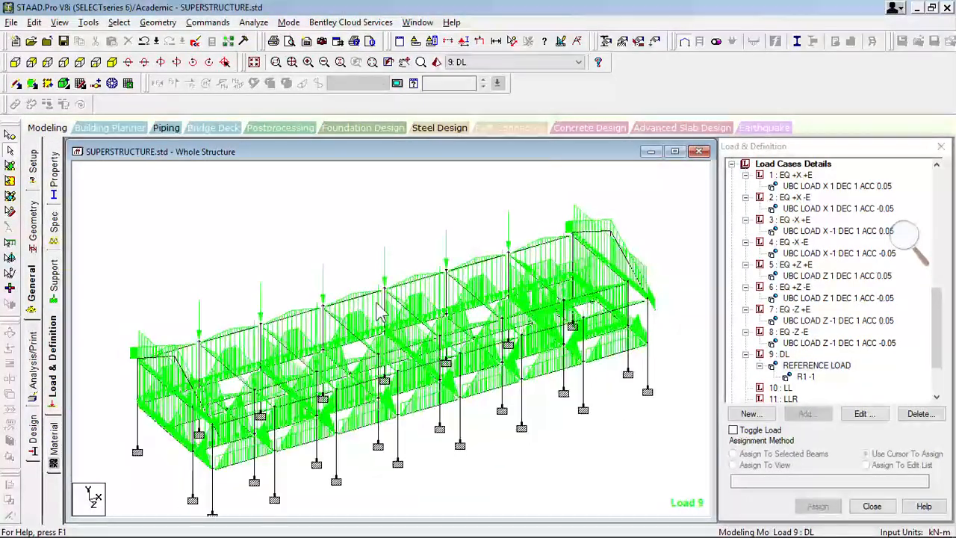
{"action": "middle_click_drag", "start_coordinate": [546, 301], "coordinate": [566, 279]}
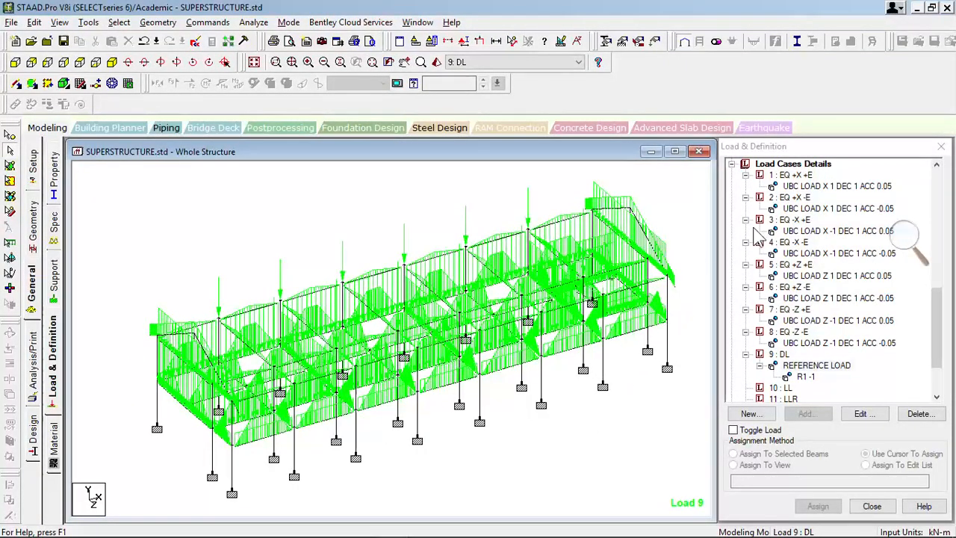
Step: Compare the display of the seismic loads in EQ +X +E and EQ +X -E with that of the DL reference load
{"action": "left_click", "coordinate": [822, 187]}
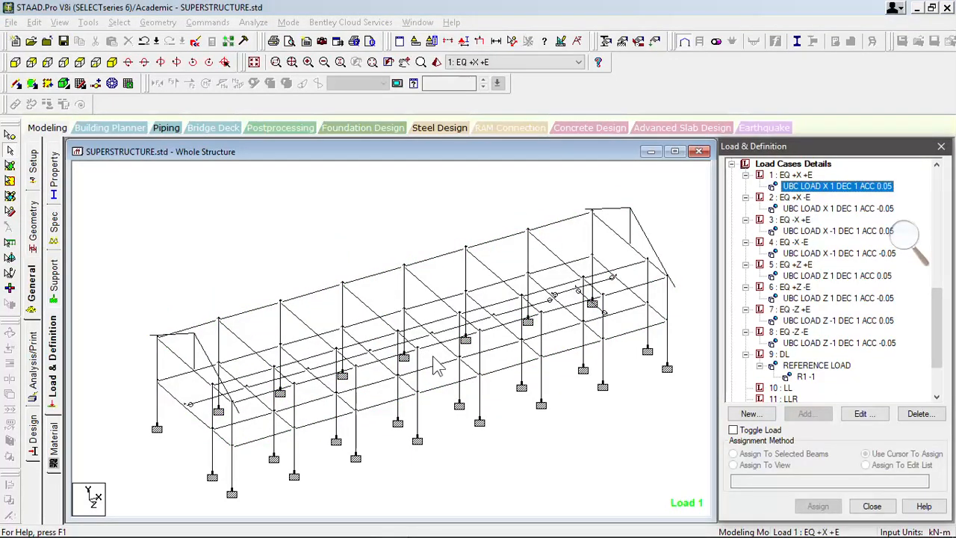
{"action": "left_click", "coordinate": [821, 210]}
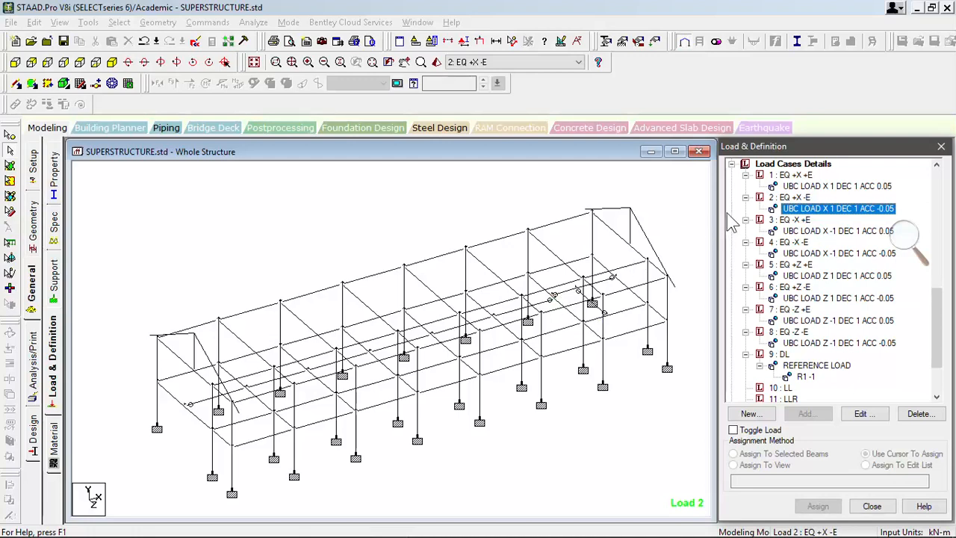
{"action": "left_click", "coordinate": [795, 188]}
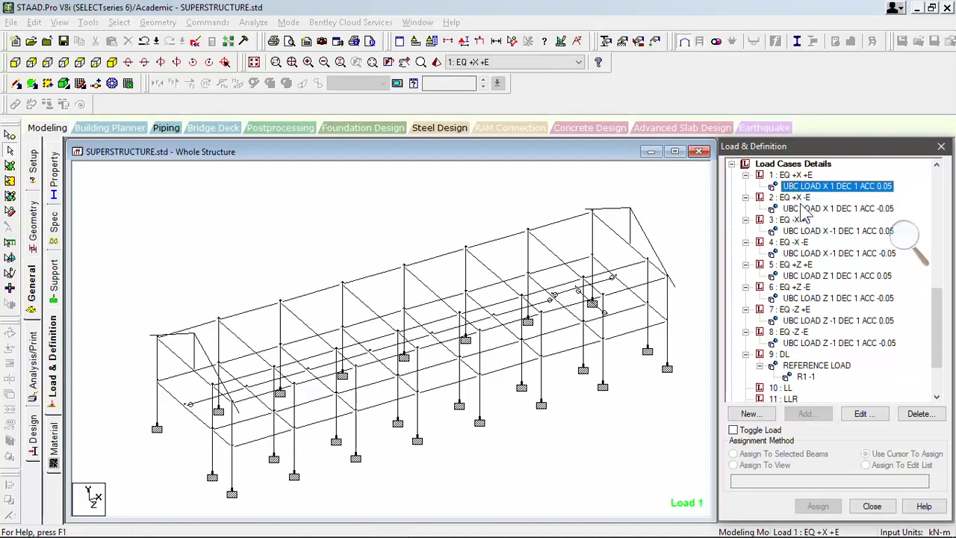
{"action": "left_click", "coordinate": [817, 367]}
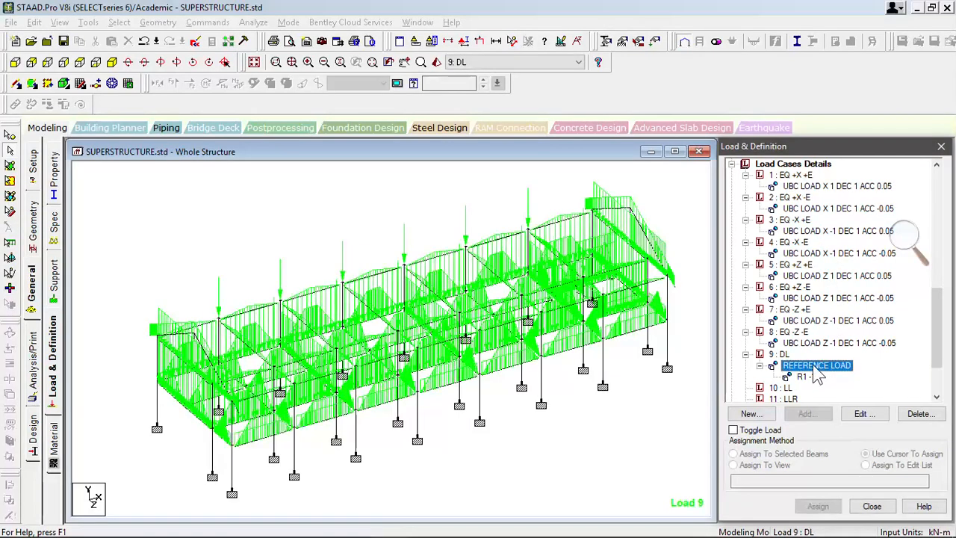
Step: Make load case 10: LL the active load case and save the modified structure
{"action": "left_click", "coordinate": [790, 389]}
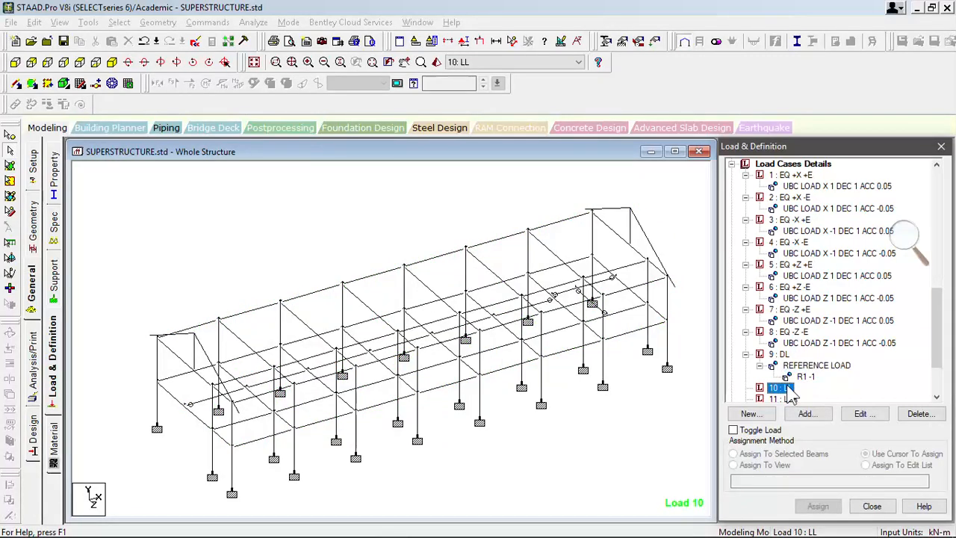
{"action": "left_click", "coordinate": [682, 407]}
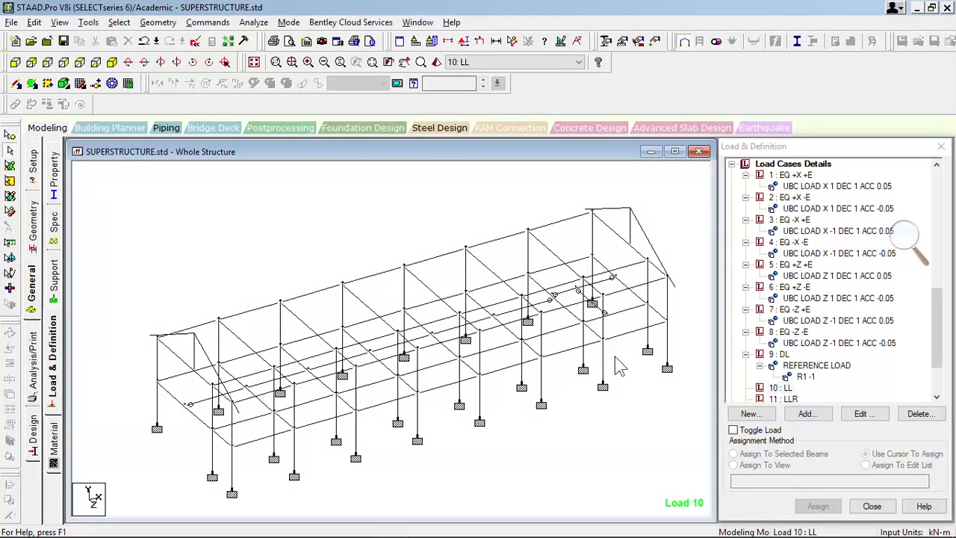
{"action": "scroll", "coordinate": [557, 377], "scroll_direction": "up", "scroll_amount": 1}
{"action": "left_click_drag", "start_coordinate": [542, 385], "coordinate": [535, 362]}
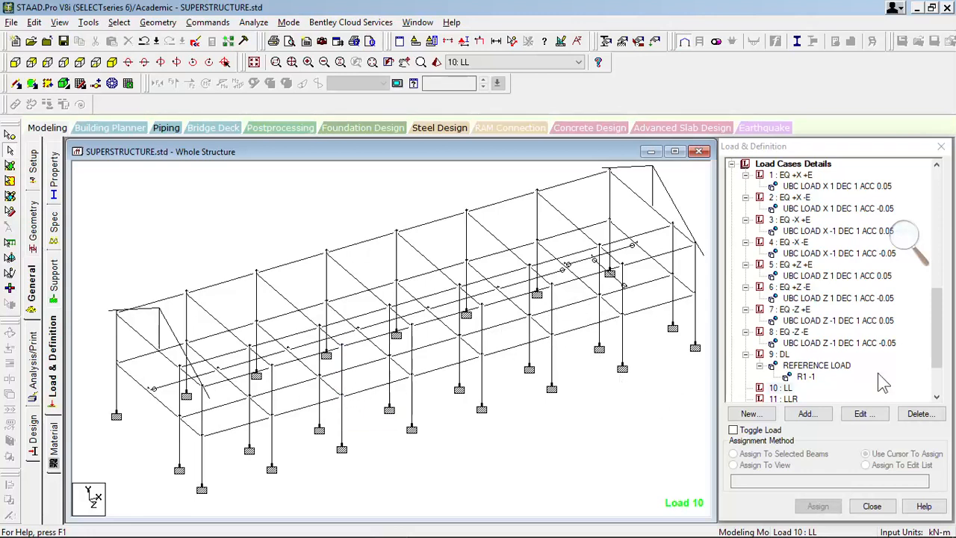
{"action": "left_click_drag", "start_coordinate": [935, 334], "coordinate": [940, 357]}
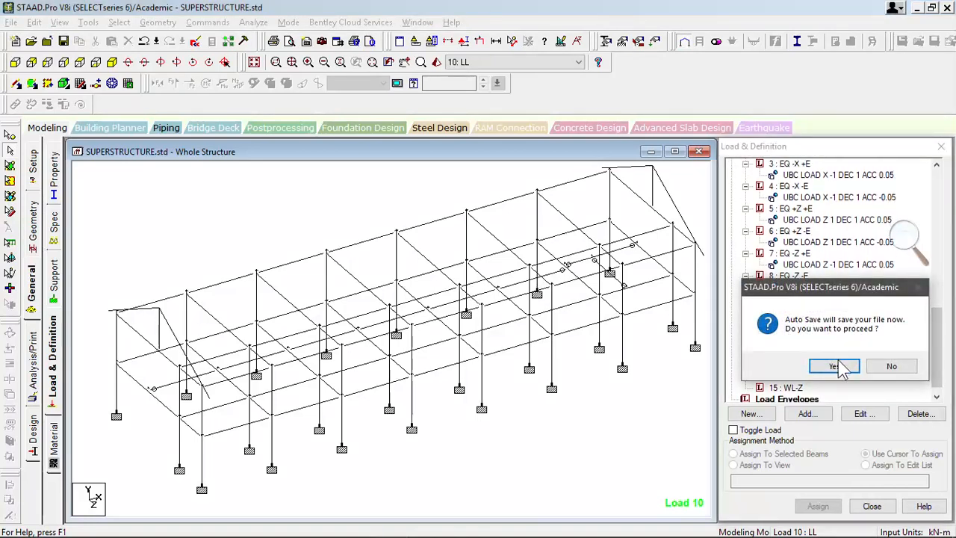
{"action": "left_click", "coordinate": [835, 365]}
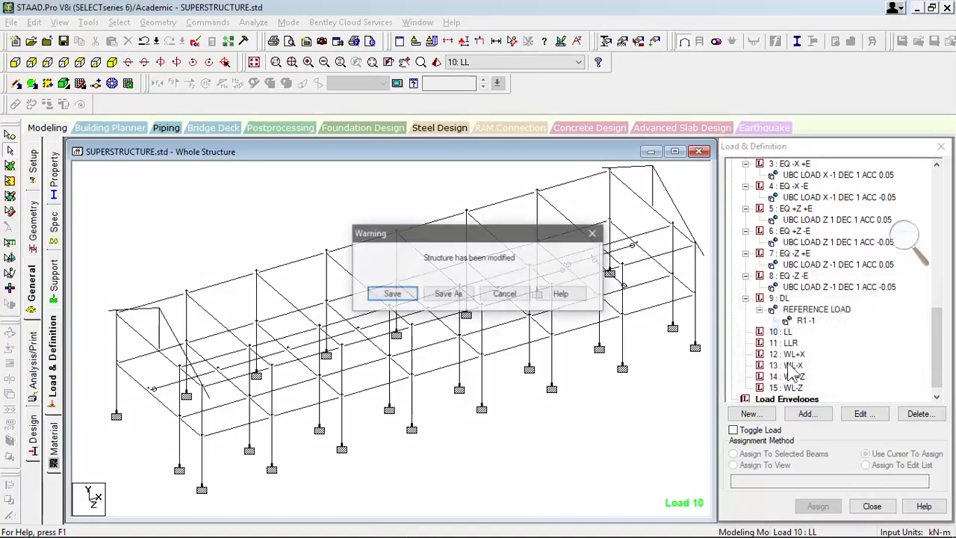
{"action": "left_click", "coordinate": [390, 295]}
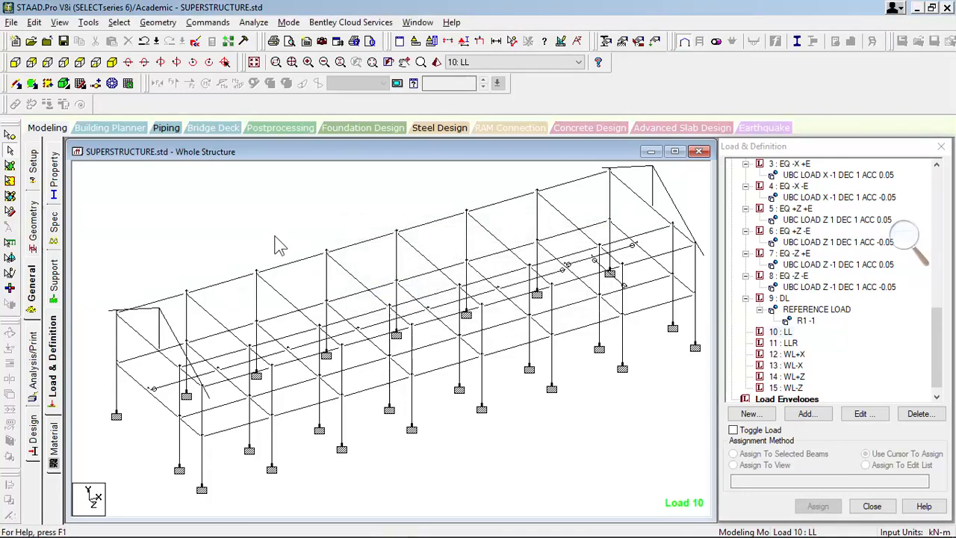
Step: Create a new group named CLASSROOM of type Floor
{"action": "key", "text": "ctrl+g"}
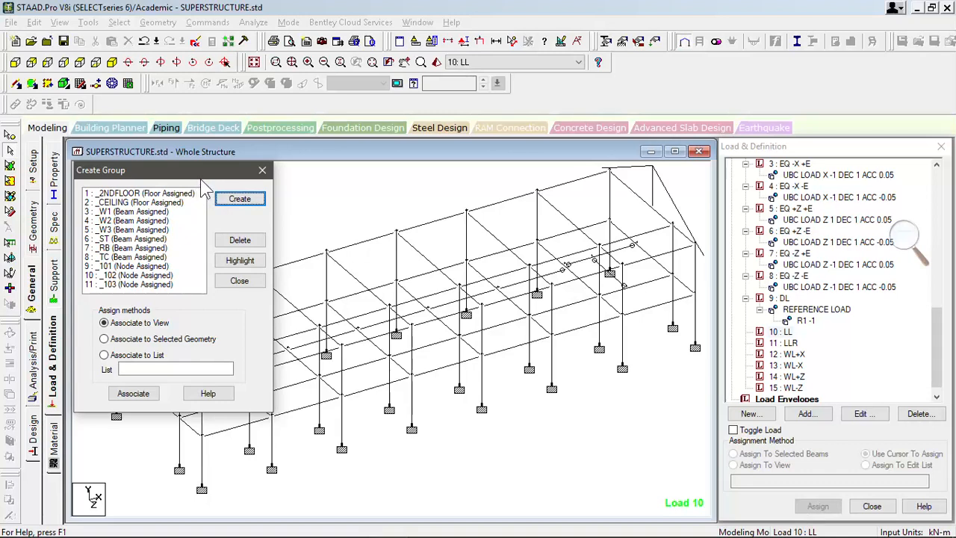
{"action": "left_click", "coordinate": [240, 198]}
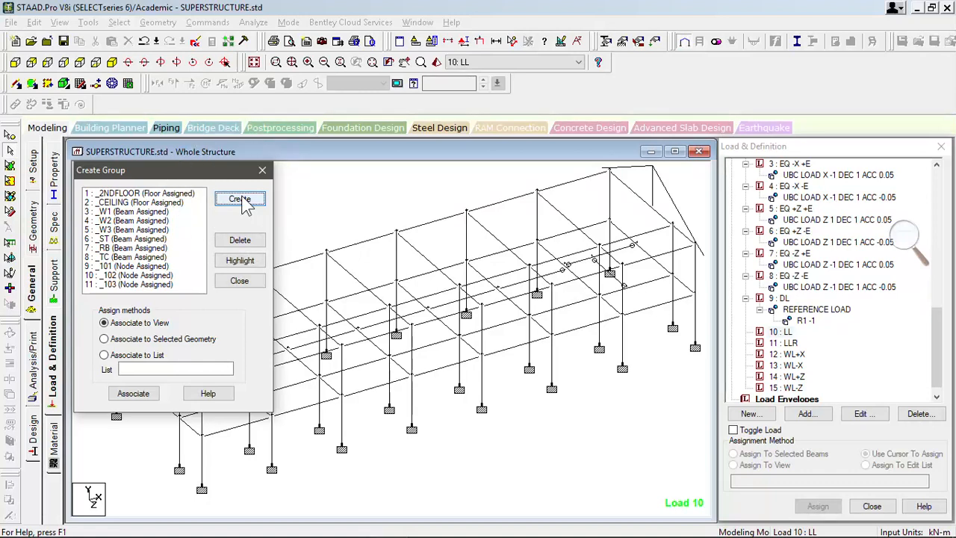
{"action": "left_click", "coordinate": [241, 200]}
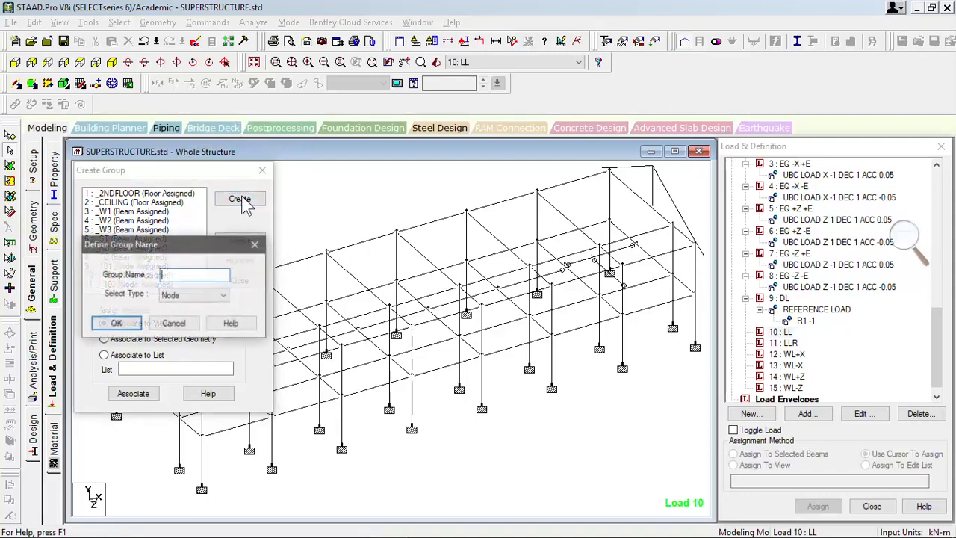
{"action": "left_click_drag", "start_coordinate": [221, 246], "coordinate": [431, 232]}
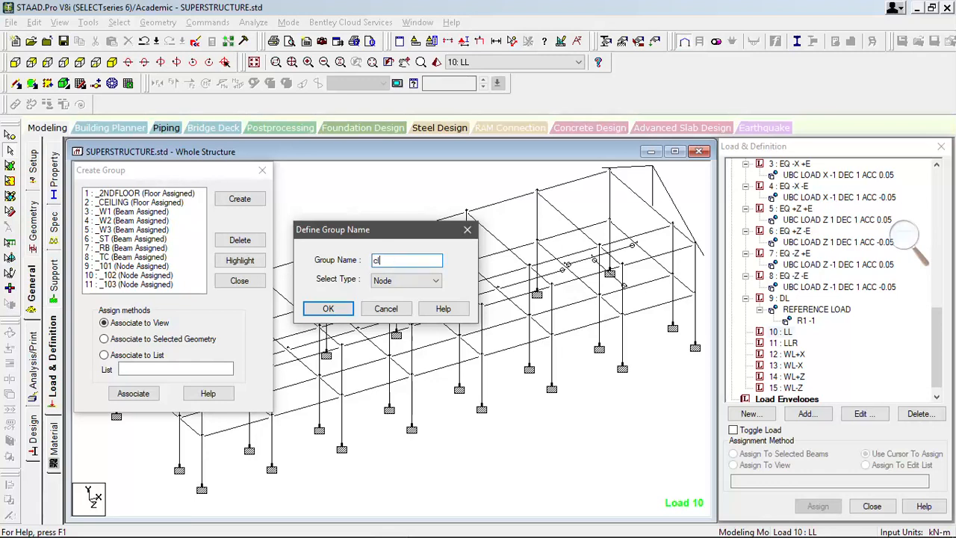
{"action": "type", "text": "oo"}
{"action": "key", "text": "BackSpace"}
{"action": "key", "text": "BackSpace"}
{"action": "type", "text": "CLASSROOM"}
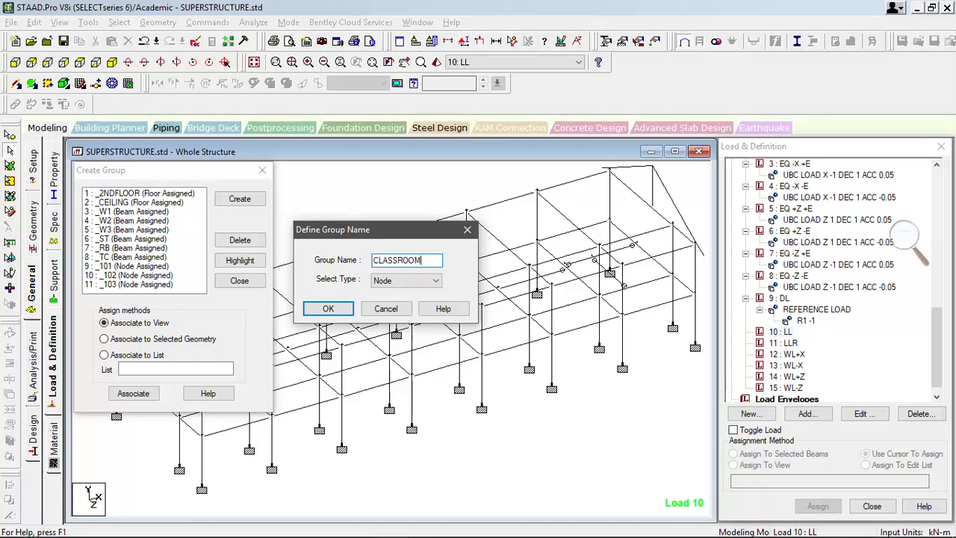
{"action": "left_click", "coordinate": [383, 282]}
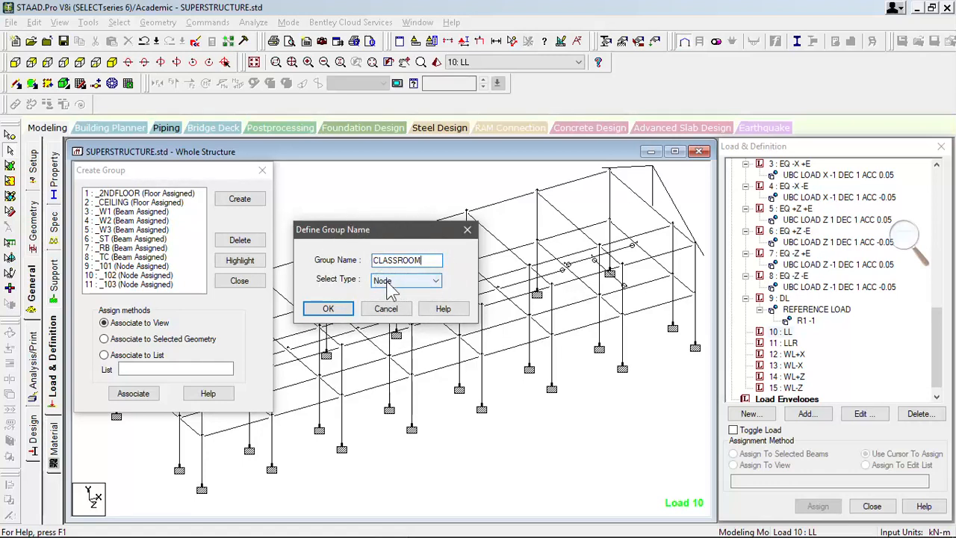
{"action": "left_click", "coordinate": [387, 285]}
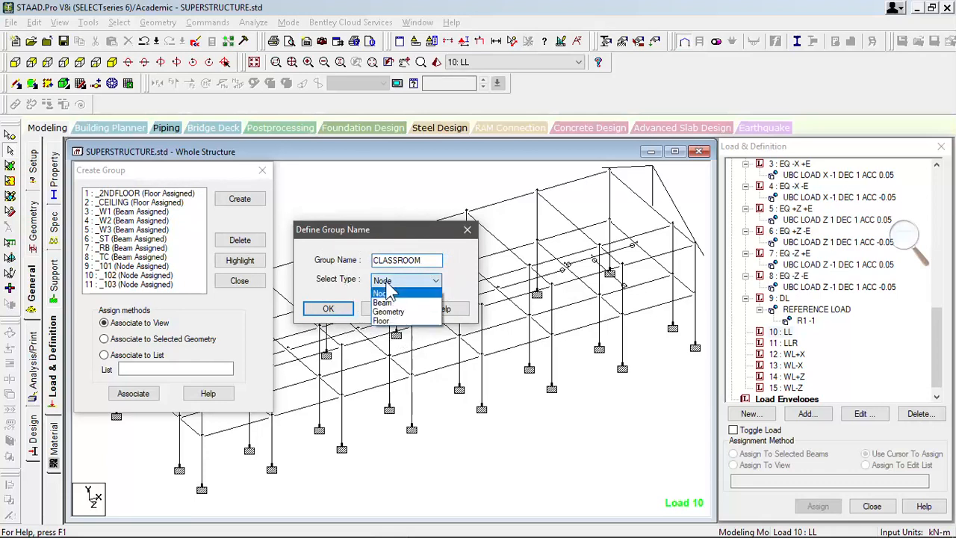
{"action": "left_click", "coordinate": [383, 321]}
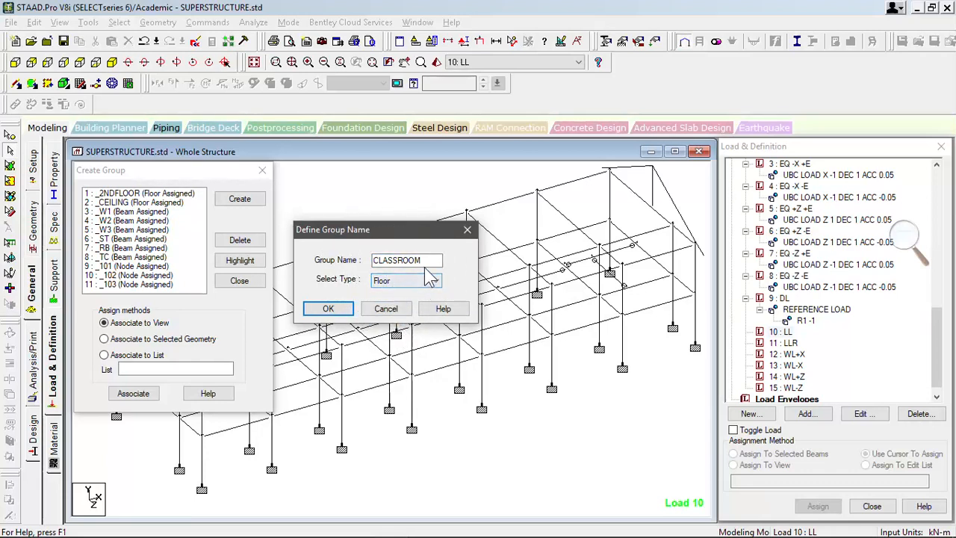
{"action": "left_click", "coordinate": [329, 308]}
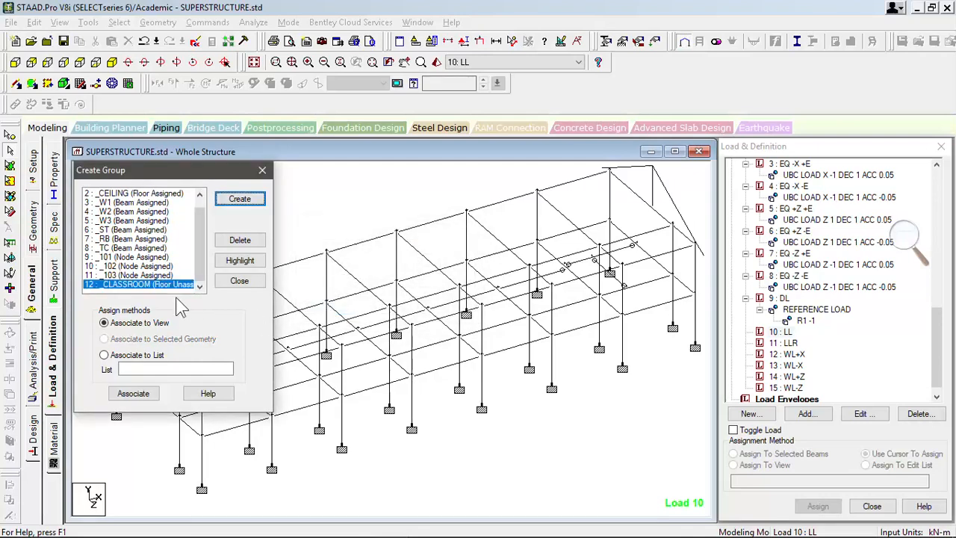
Step: Create another group named CORRIDOR of type Floor
{"action": "left_click", "coordinate": [243, 200]}
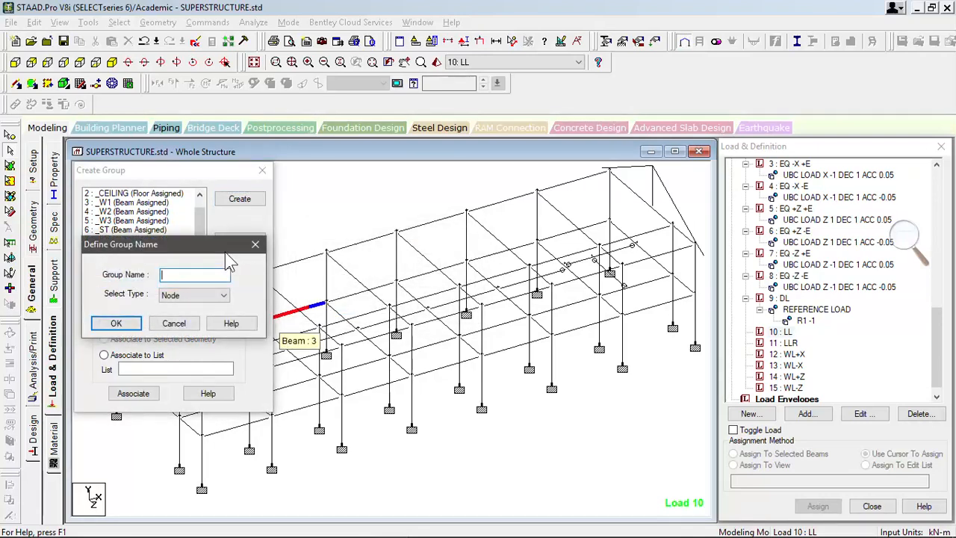
{"action": "type", "text": "CORRIDOR"}
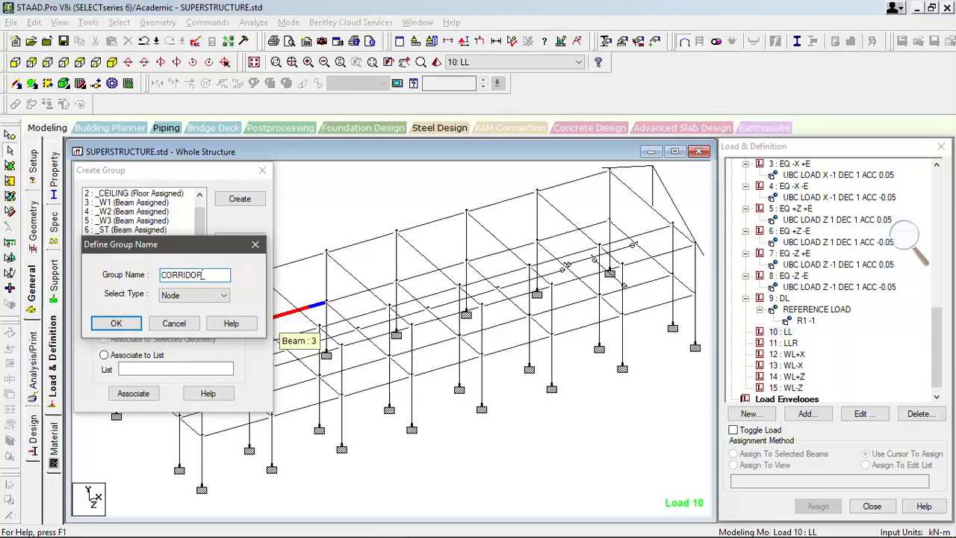
{"action": "left_click", "coordinate": [202, 297]}
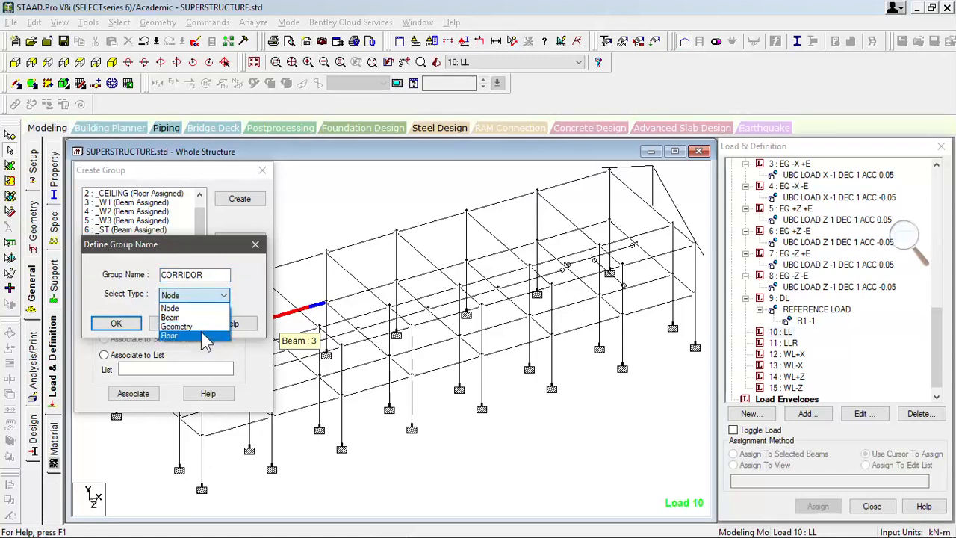
{"action": "left_click", "coordinate": [201, 333]}
{"action": "left_click", "coordinate": [137, 326]}
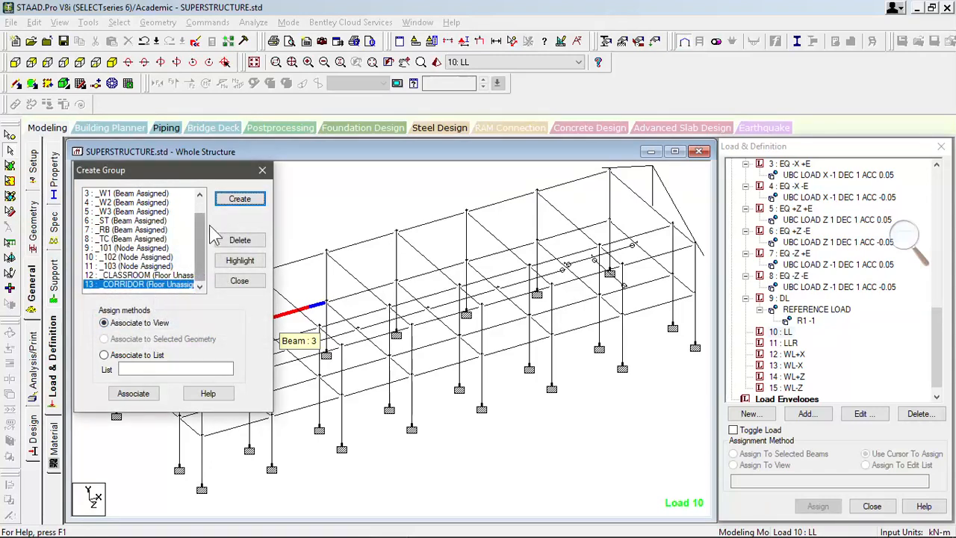
Step: Create a third group named CR of type Floor
{"action": "left_click", "coordinate": [239, 199]}
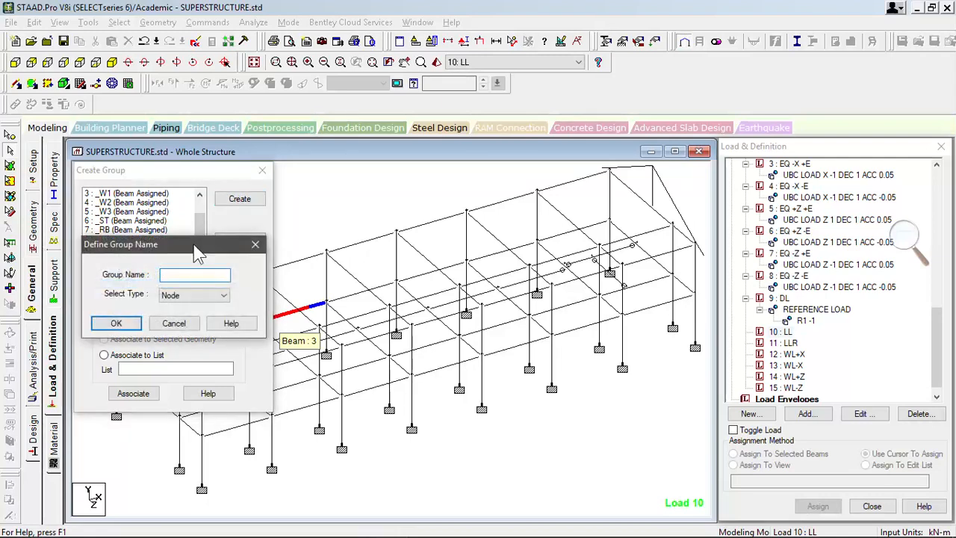
{"action": "left_click_drag", "start_coordinate": [198, 253], "coordinate": [436, 284]}
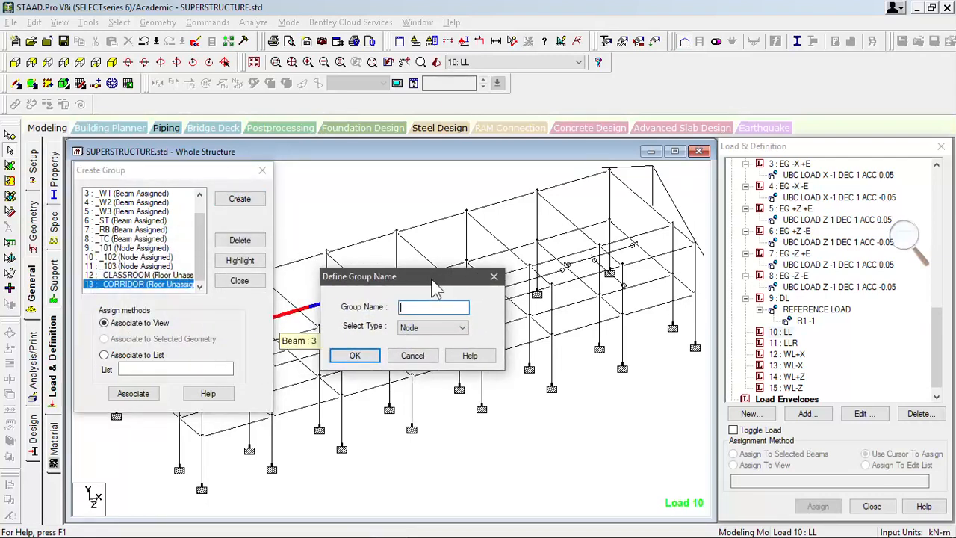
{"action": "type", "text": "CR"}
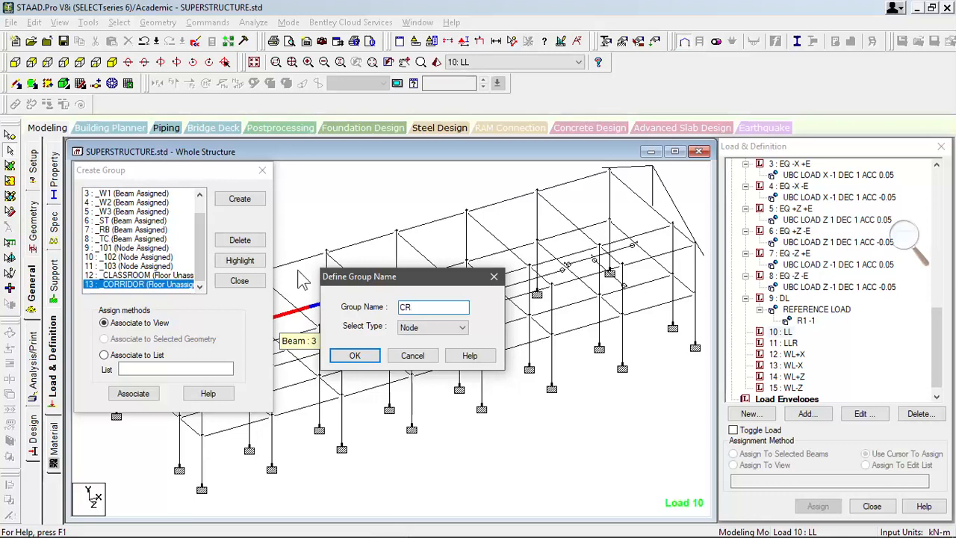
{"action": "left_click", "coordinate": [446, 331]}
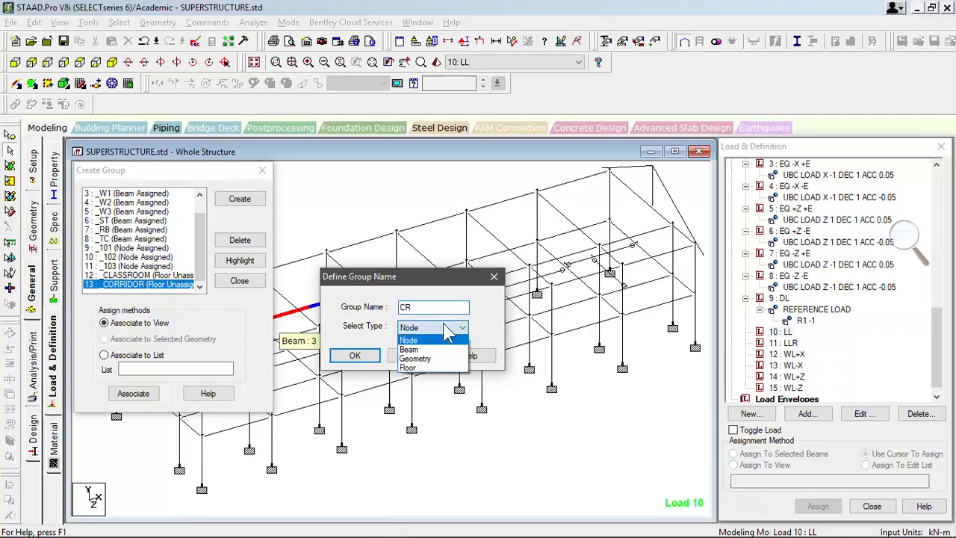
{"action": "left_click", "coordinate": [437, 372]}
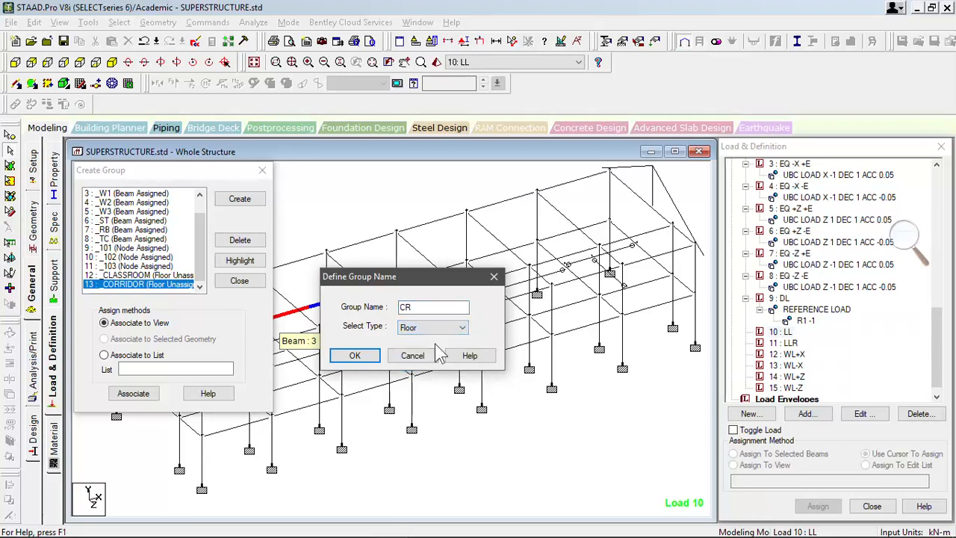
{"action": "left_click", "coordinate": [341, 357]}
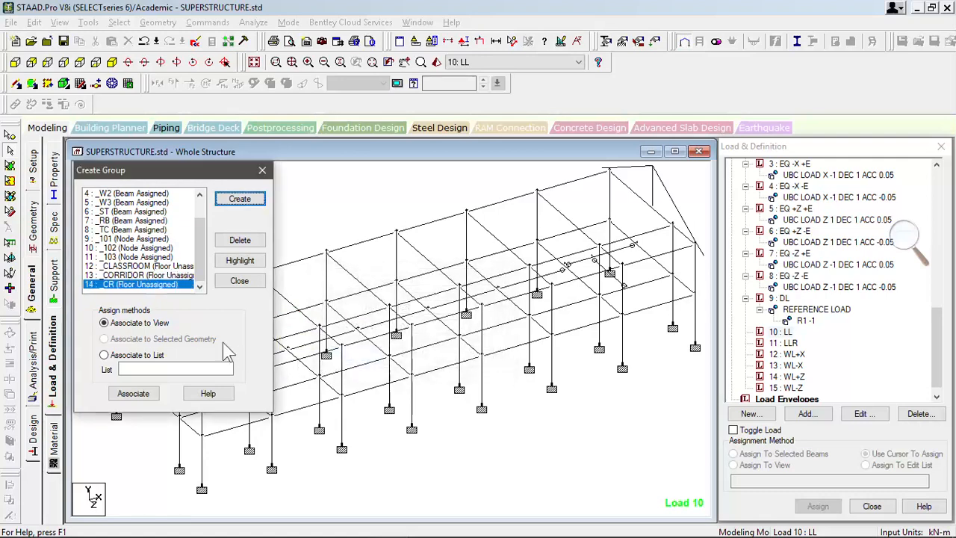
Step: Choose the CLASSROOM group, select all beams at the intermediate floor level, and isolate them in a plan view
{"action": "left_click", "coordinate": [170, 268]}
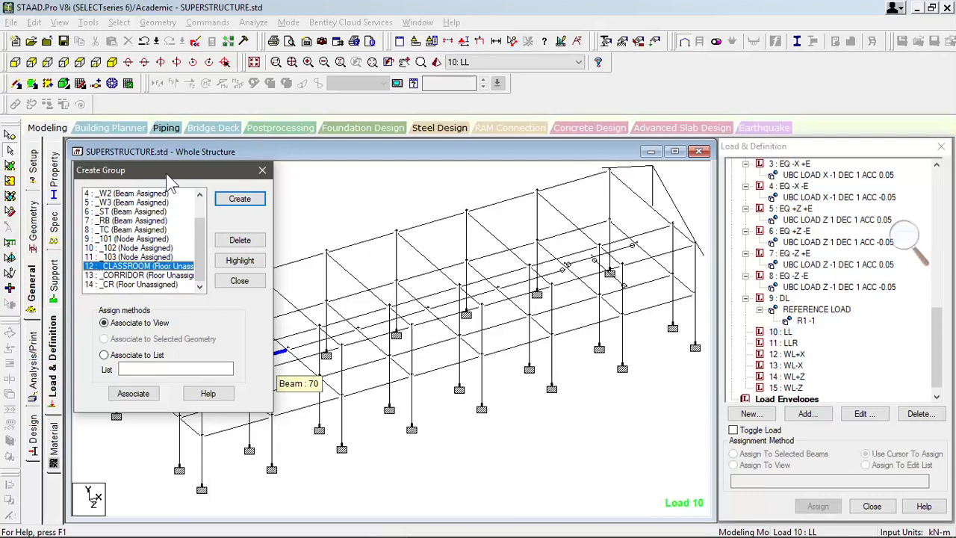
{"action": "left_click_drag", "start_coordinate": [169, 171], "coordinate": [121, 27]}
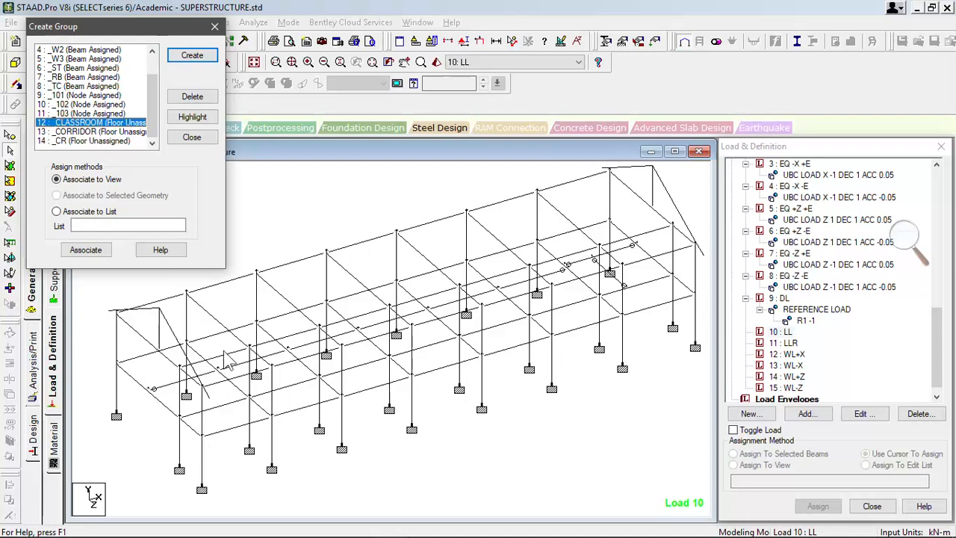
{"action": "scroll", "coordinate": [369, 376], "scroll_direction": "down", "scroll_amount": 4}
{"action": "middle_click_drag", "start_coordinate": [369, 376], "coordinate": [390, 420]}
{"action": "key", "text": "Up"}
{"action": "key", "text": "Up"}
{"action": "key", "text": "Up"}
{"action": "key", "text": "Up"}
{"action": "key", "text": "Up"}
{"action": "key", "text": "Up"}
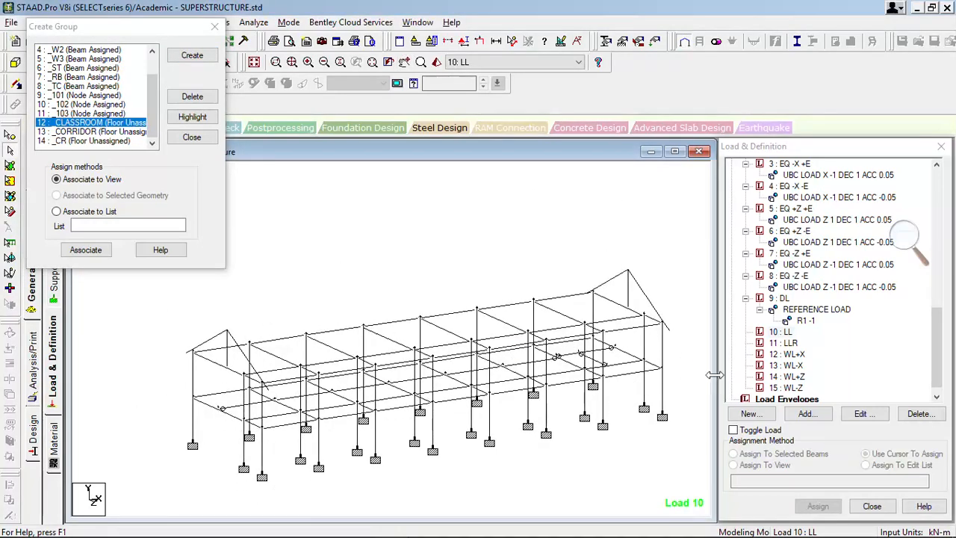
{"action": "left_click_drag", "start_coordinate": [681, 373], "coordinate": [75, 419]}
{"action": "left_click_drag", "start_coordinate": [170, 383], "coordinate": [685, 399]}
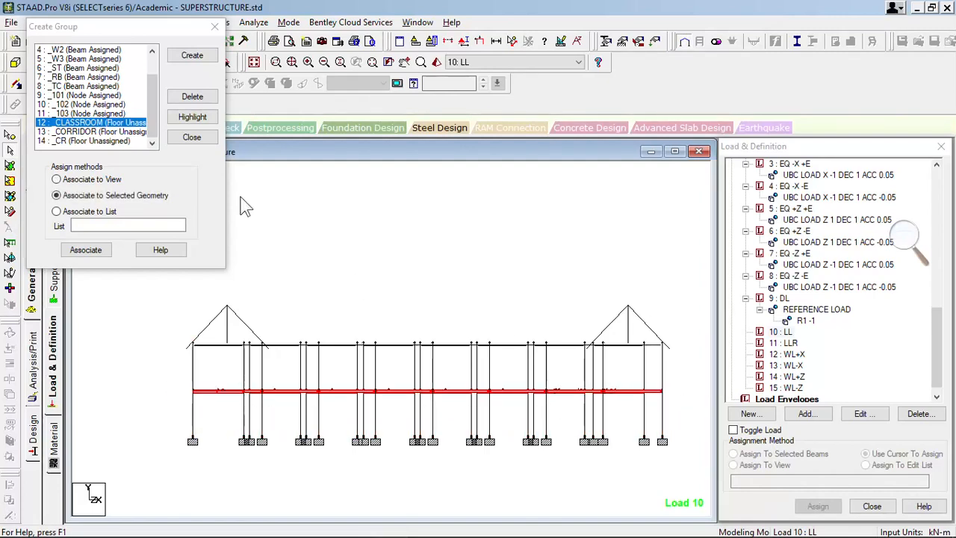
{"action": "left_click_drag", "start_coordinate": [88, 25], "coordinate": [84, 82]}
{"action": "left_click", "coordinate": [66, 23]}
{"action": "left_click", "coordinate": [97, 66]}
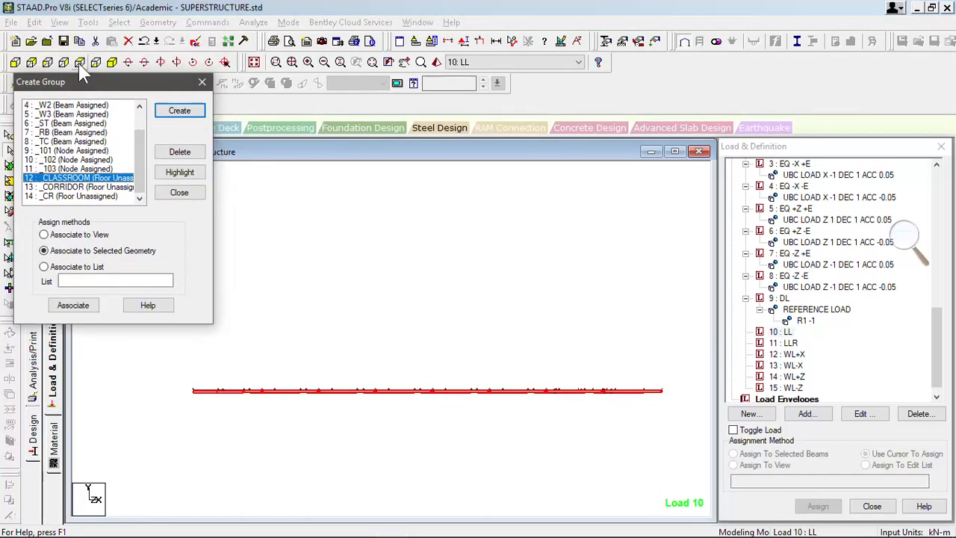
{"action": "left_click", "coordinate": [80, 65]}
{"action": "middle_click_drag", "start_coordinate": [466, 295], "coordinate": [478, 327]}
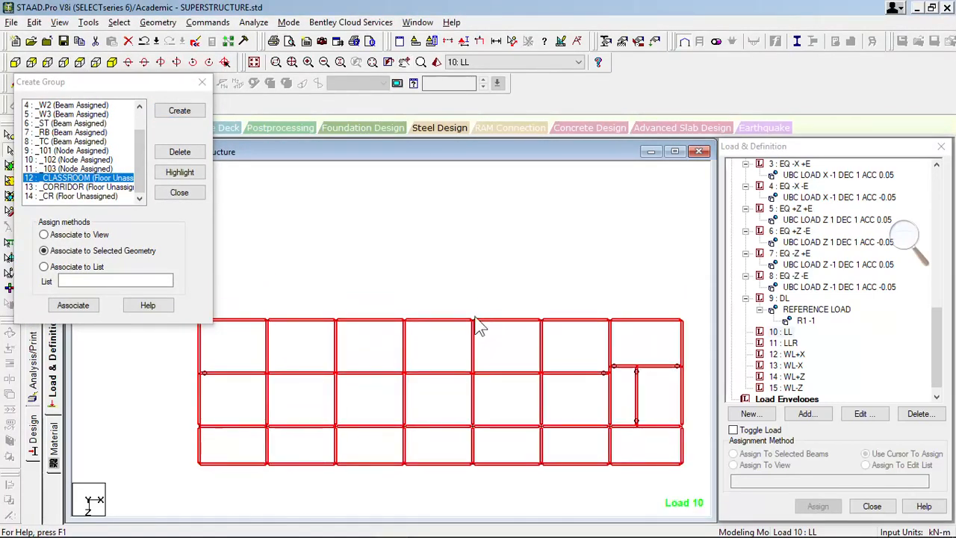
Step: Select the beams around the six-by-two block of classroom bays and associate them with the CLASSROOM floor group
{"action": "left_click", "coordinate": [348, 216]}
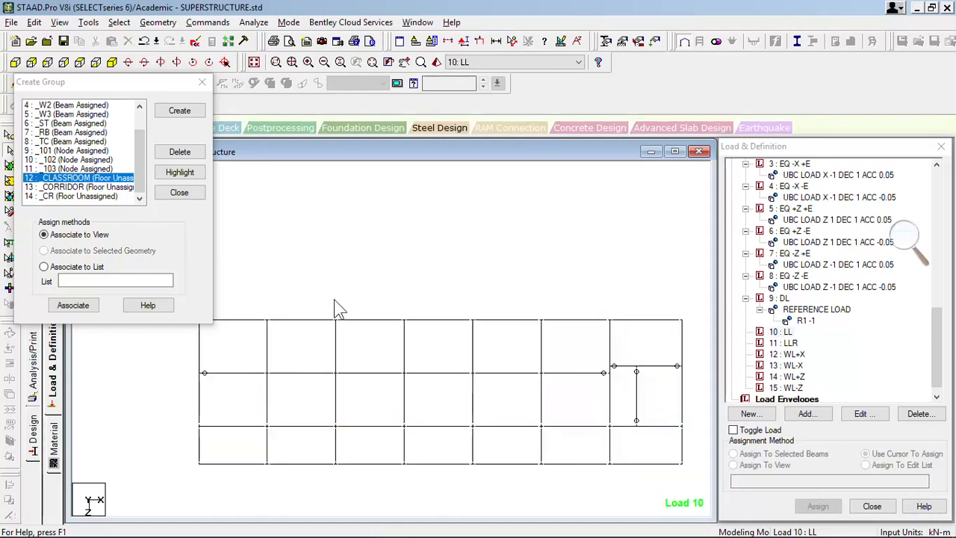
{"action": "left_click", "coordinate": [615, 433]}
{"action": "left_click", "coordinate": [618, 434]}
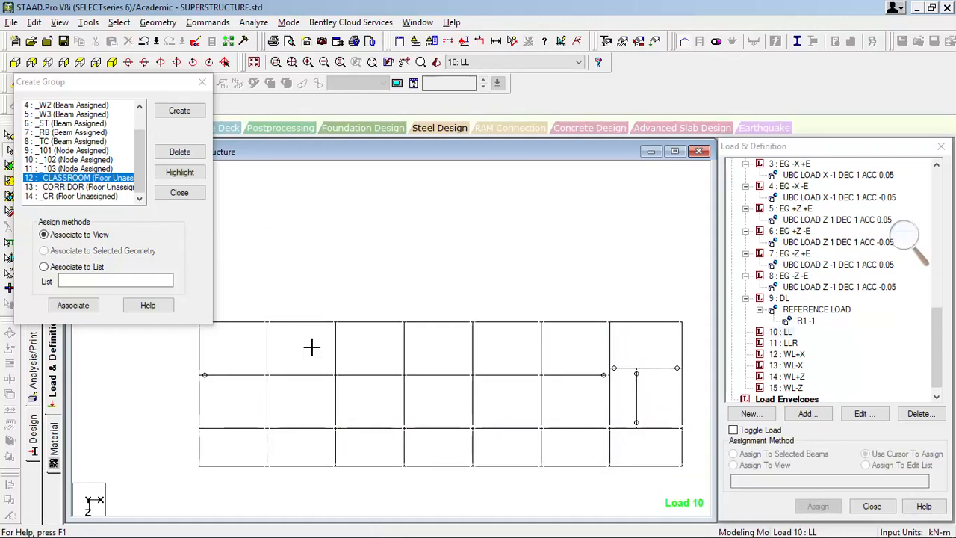
{"action": "left_click_drag", "start_coordinate": [312, 347], "coordinate": [153, 293]}
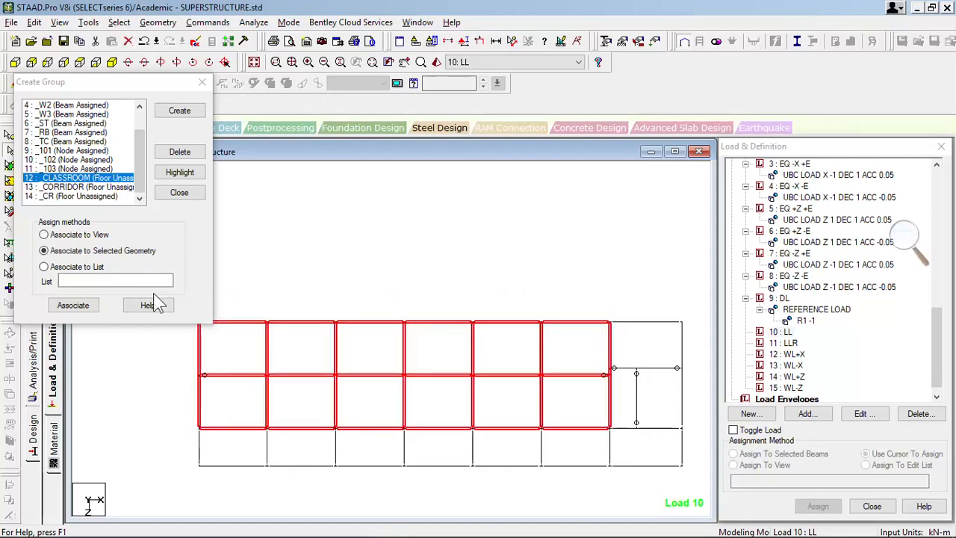
{"action": "left_click", "coordinate": [86, 309]}
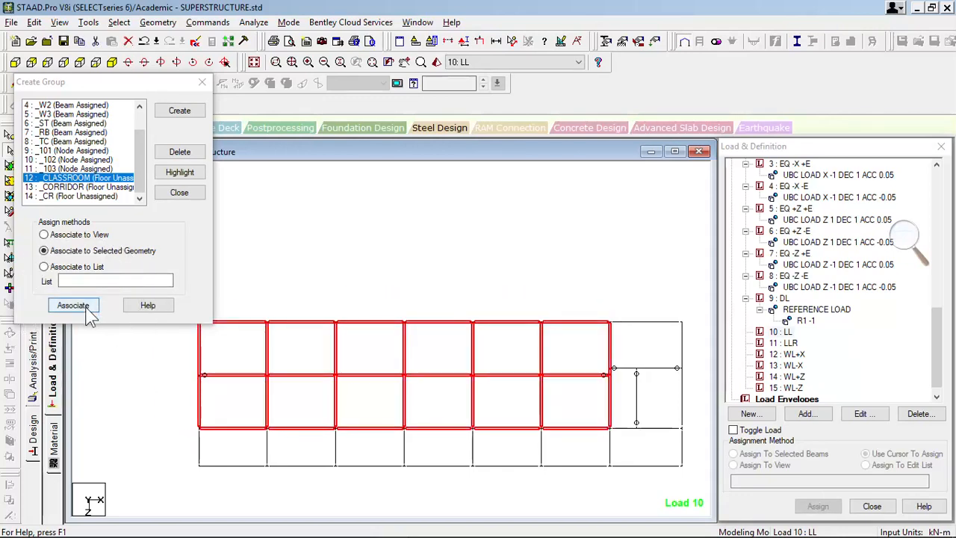
Step: Assign the selected classroom-bay beams to the CLASSROOM floor group and review the group's member list
{"action": "left_click", "coordinate": [86, 311]}
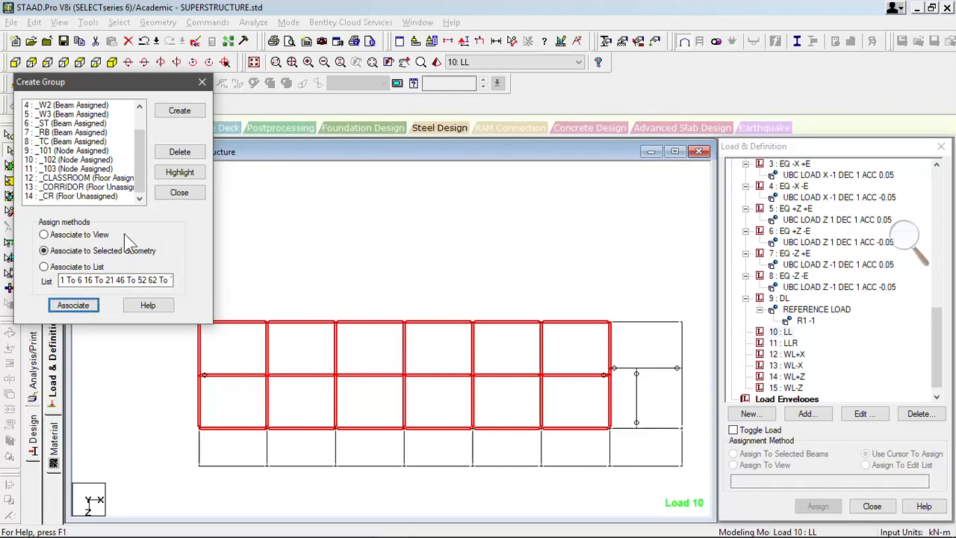
{"action": "left_click", "coordinate": [79, 179]}
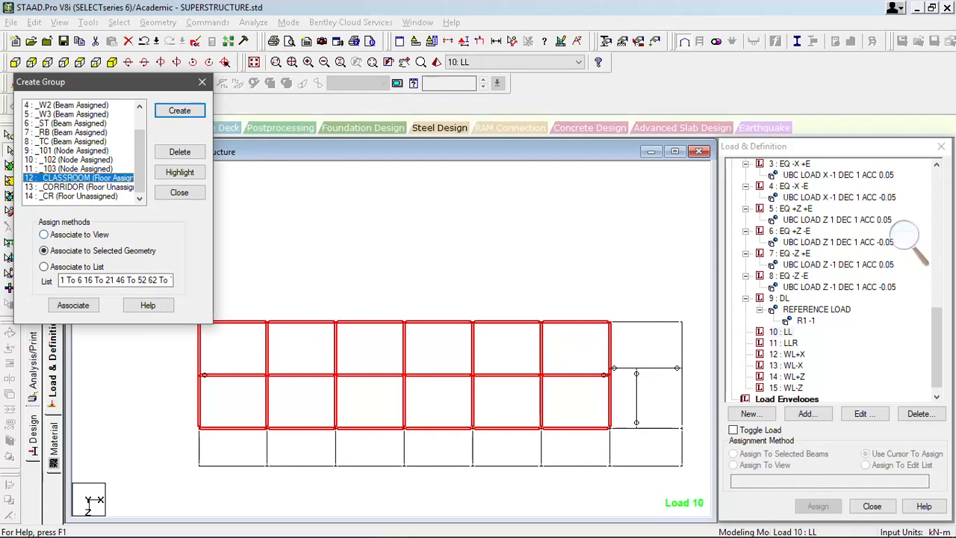
{"action": "mouse_move", "coordinate": [313, 529]}
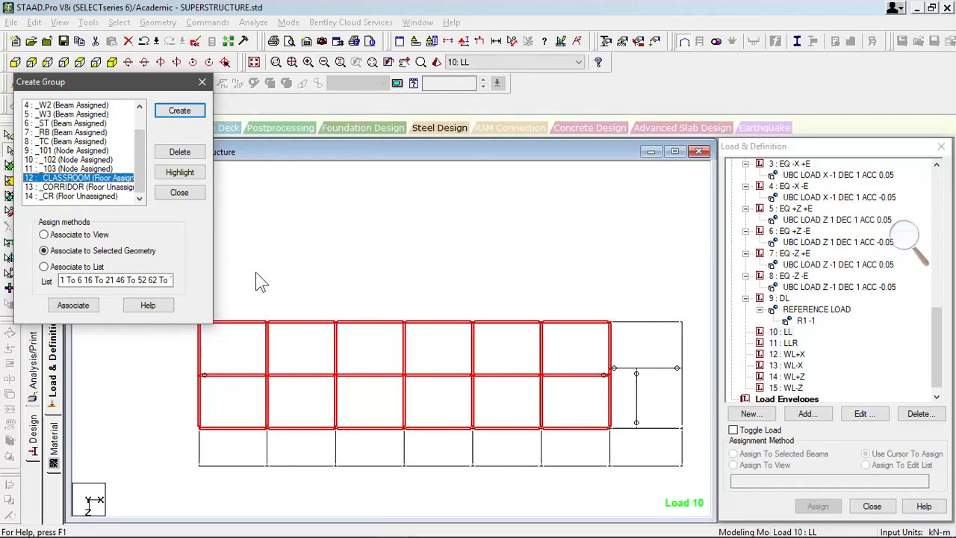
Step: Associate the front row of seven narrow bays and the small adjoining bay beside the classroom block with the CORRIDOR group
{"action": "left_click", "coordinate": [89, 188]}
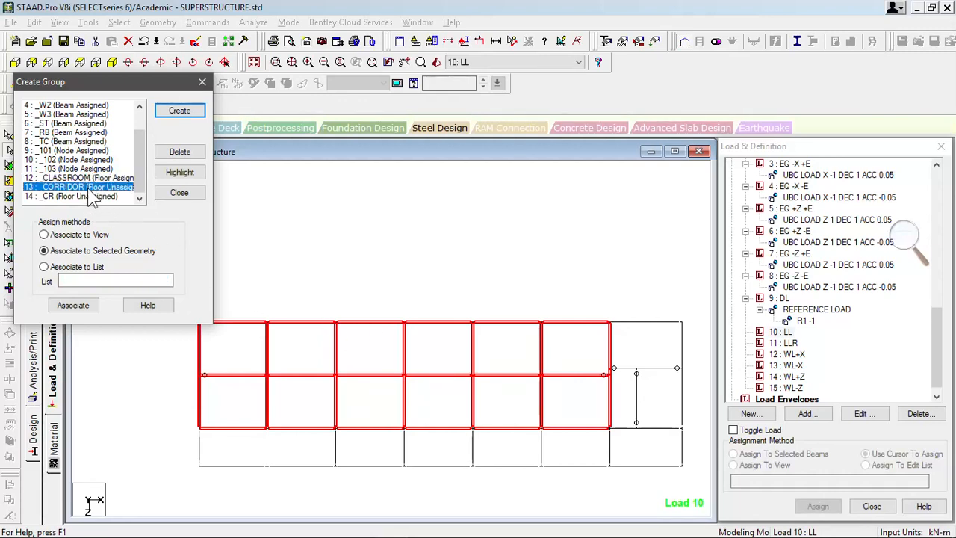
{"action": "left_click", "coordinate": [326, 237]}
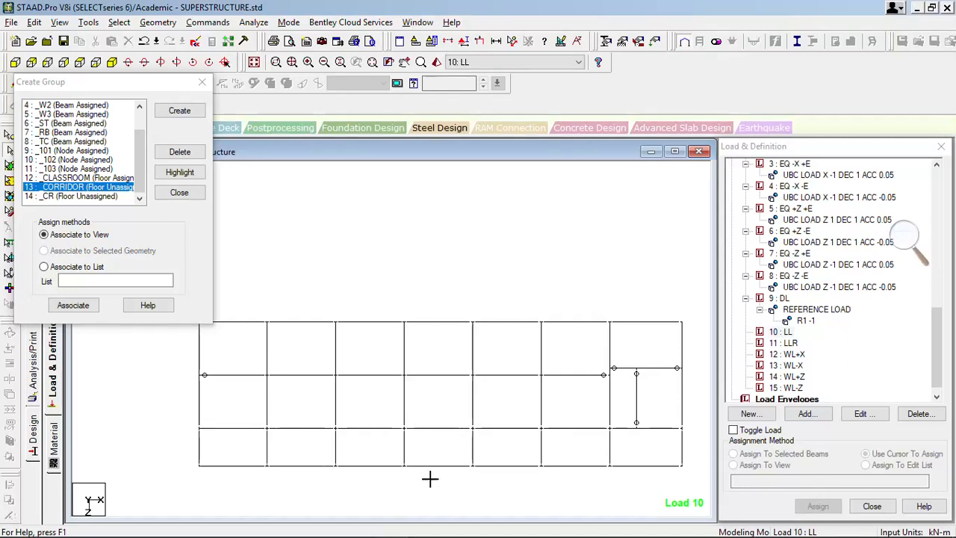
{"action": "left_click_drag", "start_coordinate": [430, 479], "coordinate": [687, 478]}
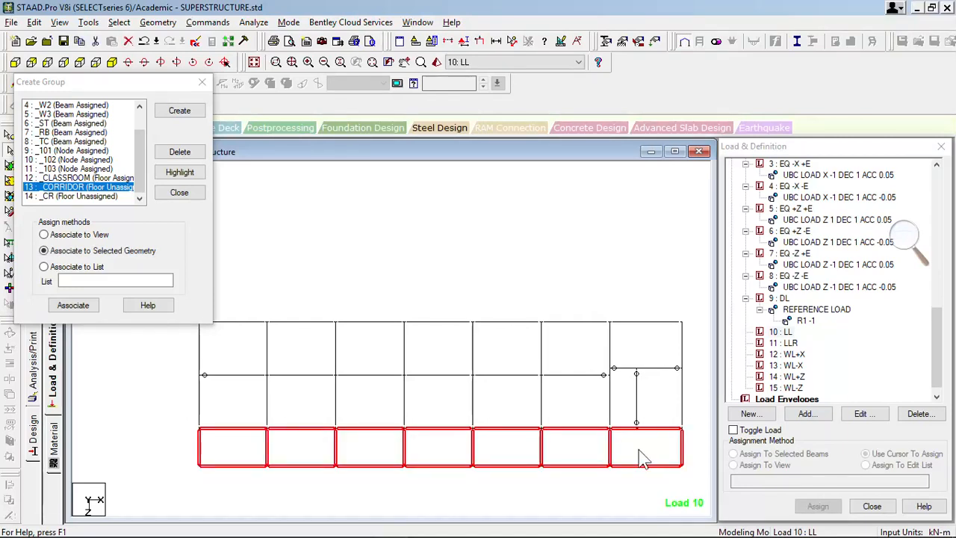
{"action": "left_click_drag", "start_coordinate": [602, 358], "coordinate": [642, 442], "text": "ctrl"}
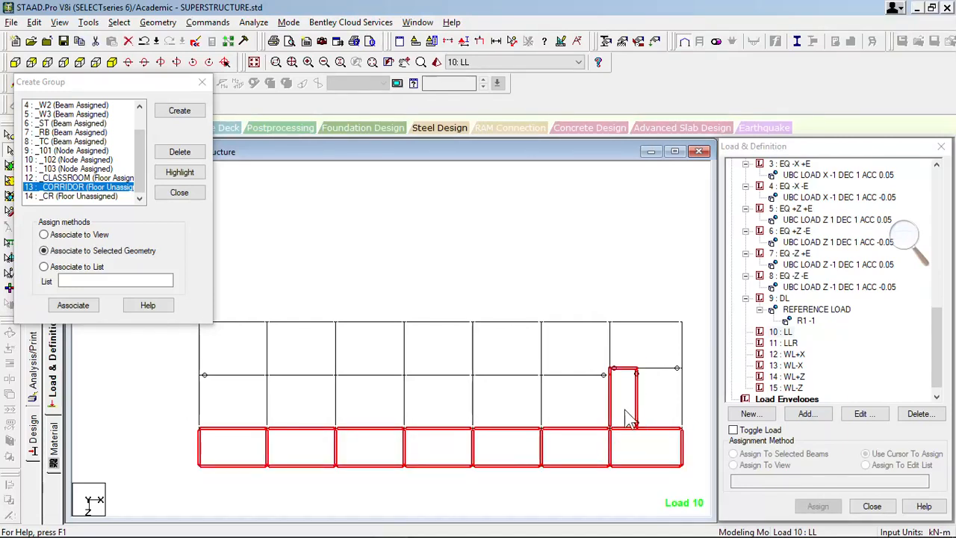
{"action": "left_click", "coordinate": [67, 310]}
{"action": "left_click", "coordinate": [73, 308]}
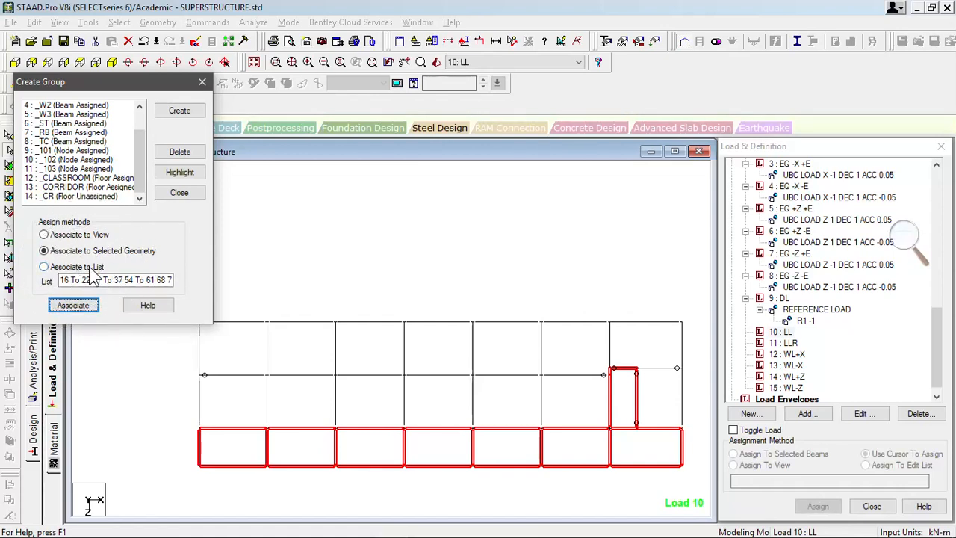
Step: Associate the beams around the back corner bay beyond the classroom block with the CR group and clear the selection
{"action": "left_click", "coordinate": [105, 196]}
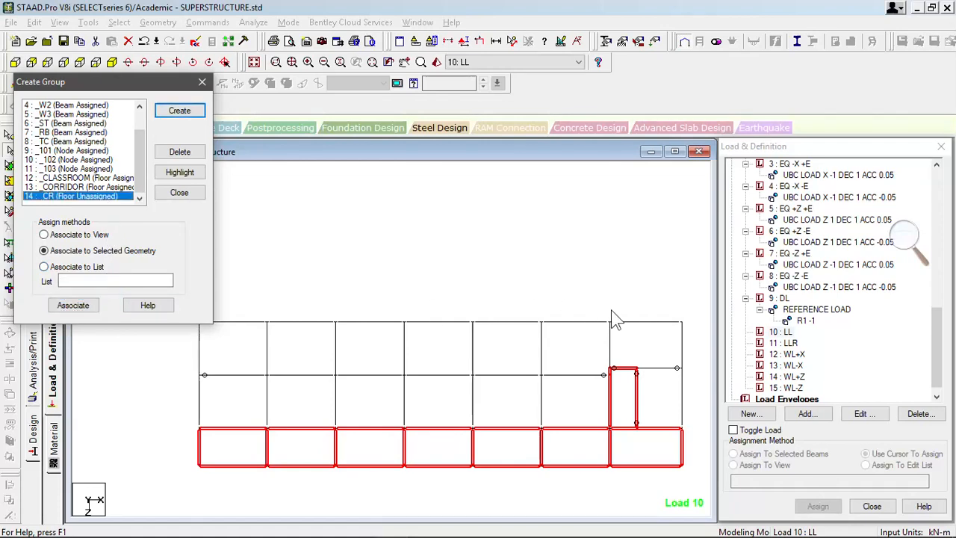
{"action": "left_click", "coordinate": [666, 349]}
{"action": "left_click_drag", "start_coordinate": [701, 355], "coordinate": [694, 367]}
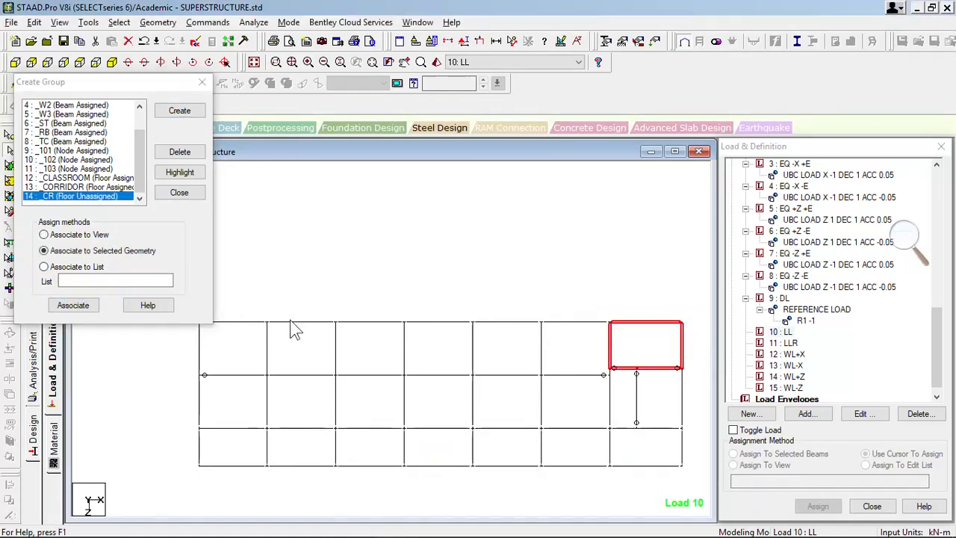
{"action": "left_click", "coordinate": [84, 311]}
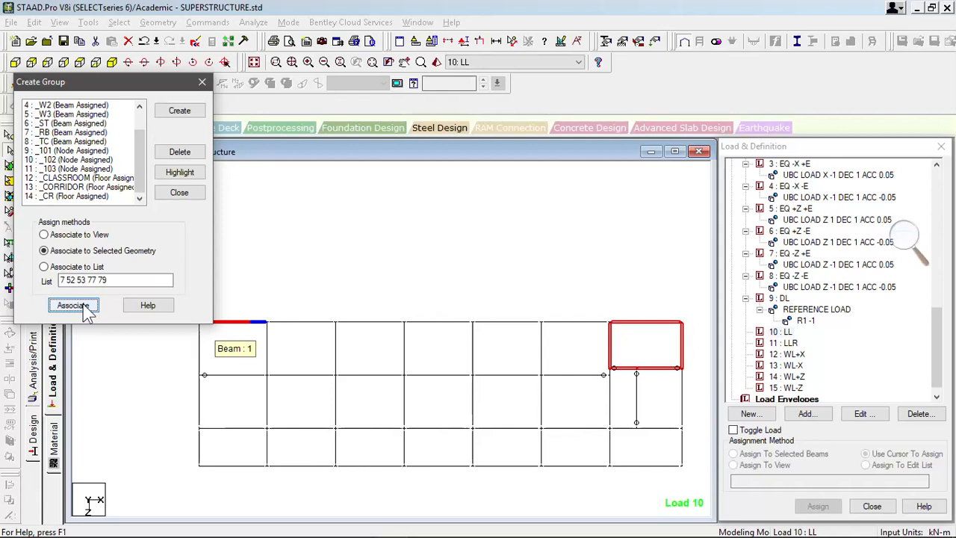
{"action": "left_click", "coordinate": [403, 285]}
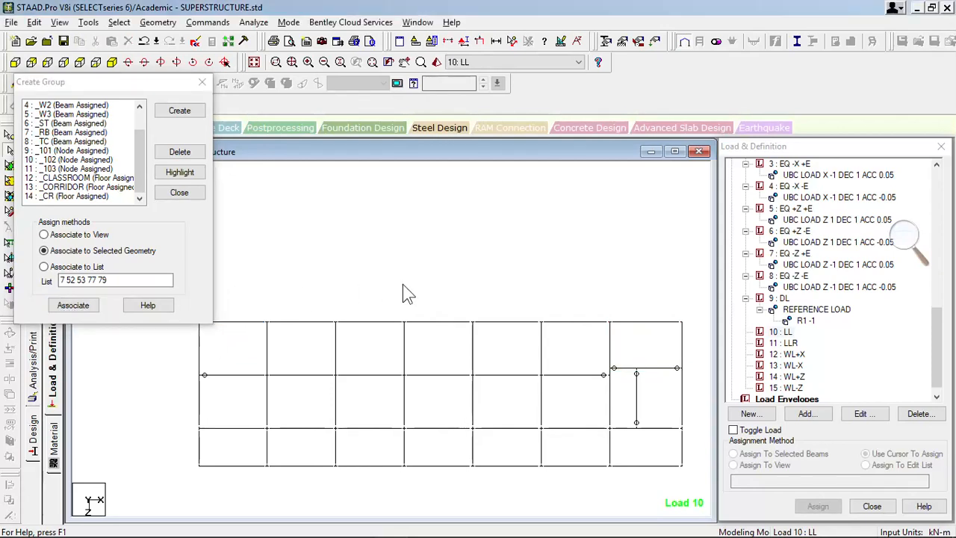
Step: Highlight the CLASSROOM, CORRIDOR and CR groups one after another to check their assigned beams
{"action": "left_click", "coordinate": [84, 178]}
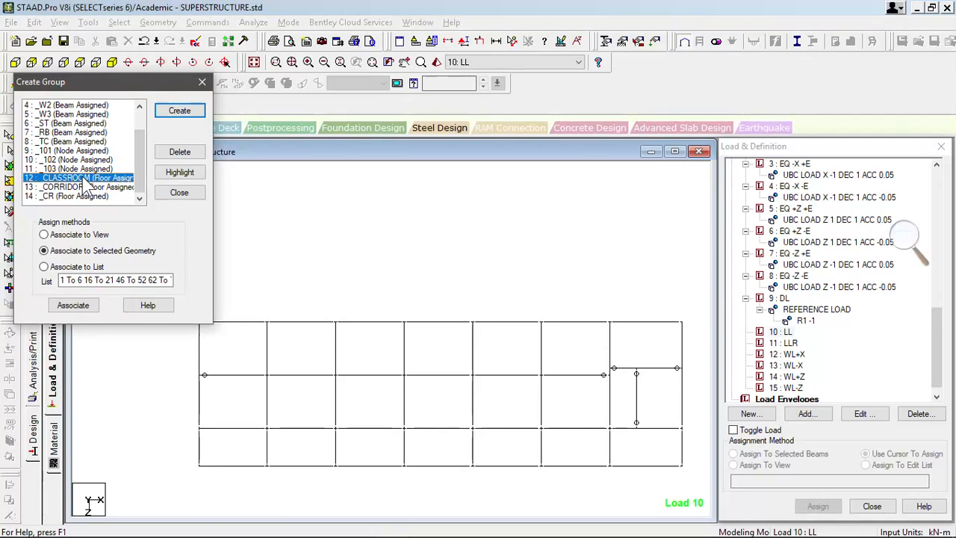
{"action": "left_click", "coordinate": [180, 172]}
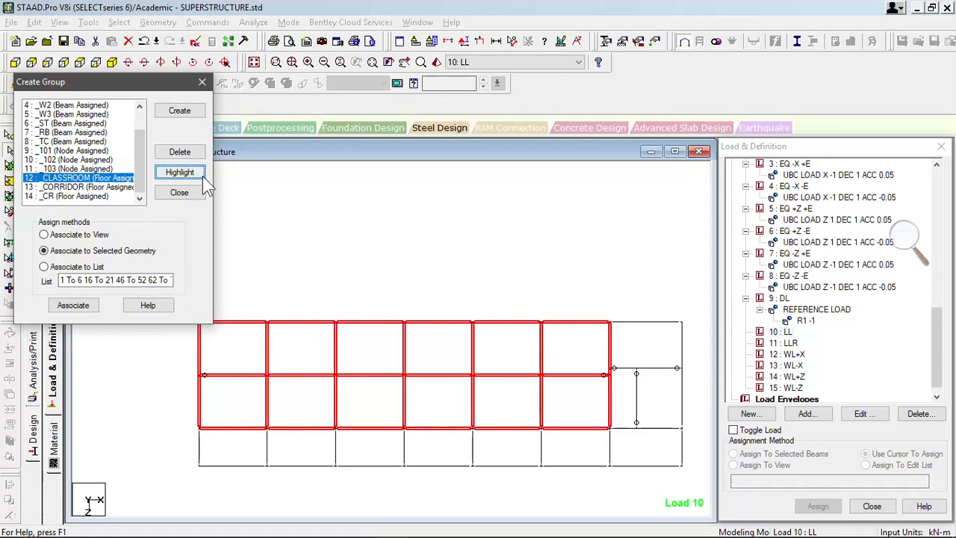
{"action": "left_click", "coordinate": [104, 187]}
{"action": "left_click", "coordinate": [180, 173]}
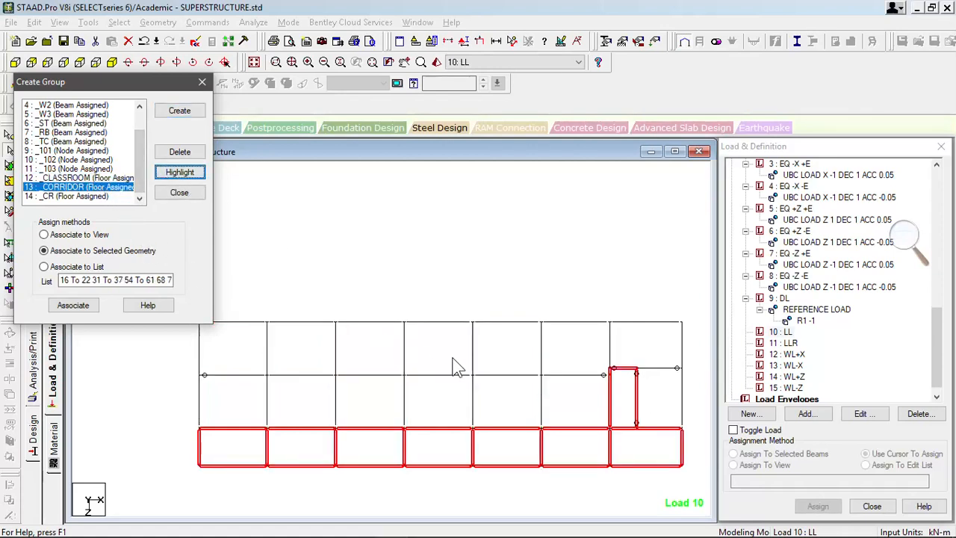
{"action": "left_click", "coordinate": [71, 196]}
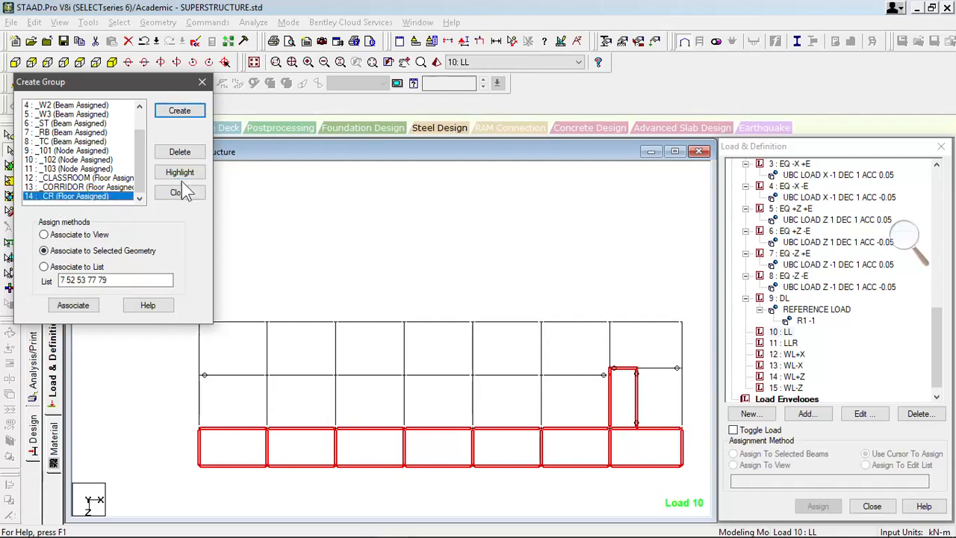
{"action": "left_click", "coordinate": [181, 172]}
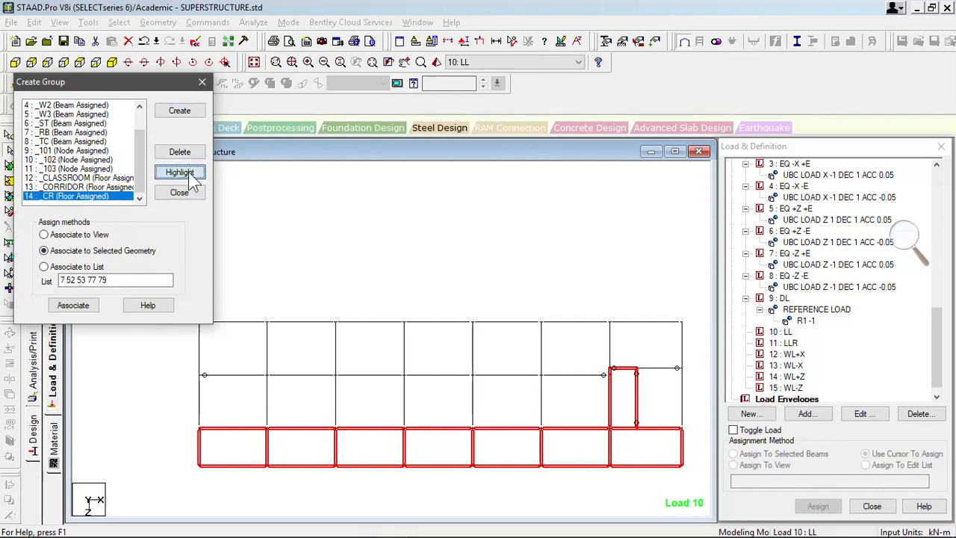
{"action": "left_click", "coordinate": [446, 243]}
Step: Check the earlier groups by highlighting CEILING, RB and W2 in the floor plan, and clear the selection
{"action": "left_click_drag", "start_coordinate": [138, 172], "coordinate": [142, 122]}
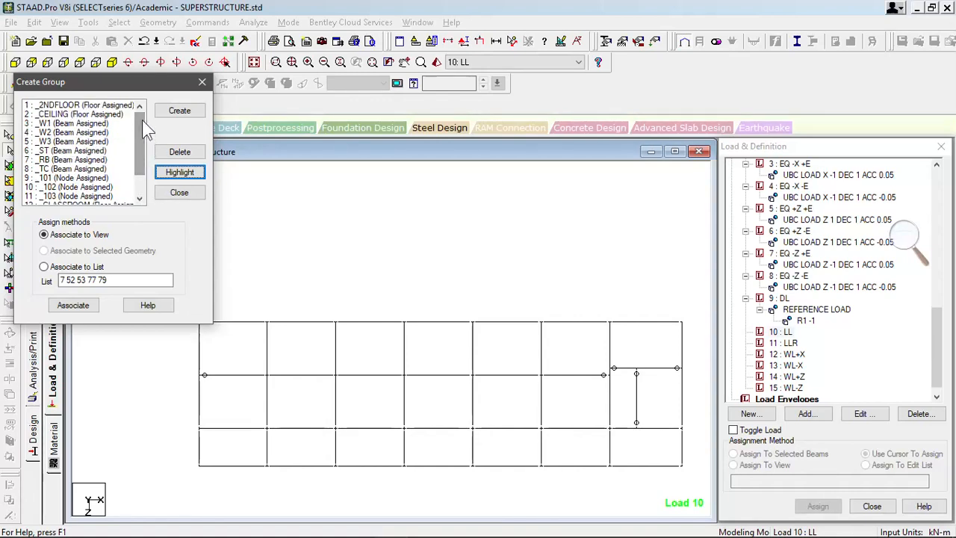
{"action": "left_click", "coordinate": [97, 115]}
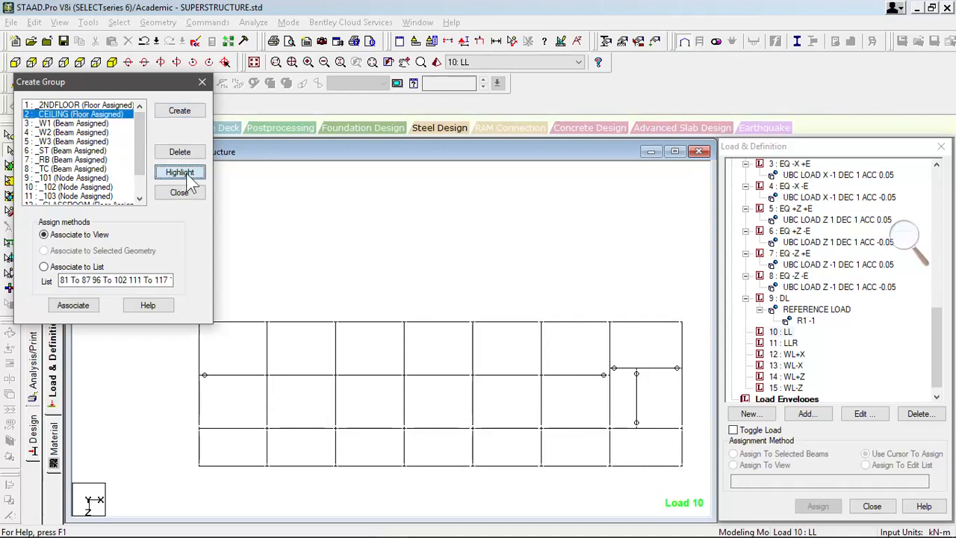
{"action": "key", "text": "Down"}
{"action": "key", "text": "Down"}
{"action": "key", "text": "Down"}
{"action": "key", "text": "Down"}
{"action": "key", "text": "Down"}
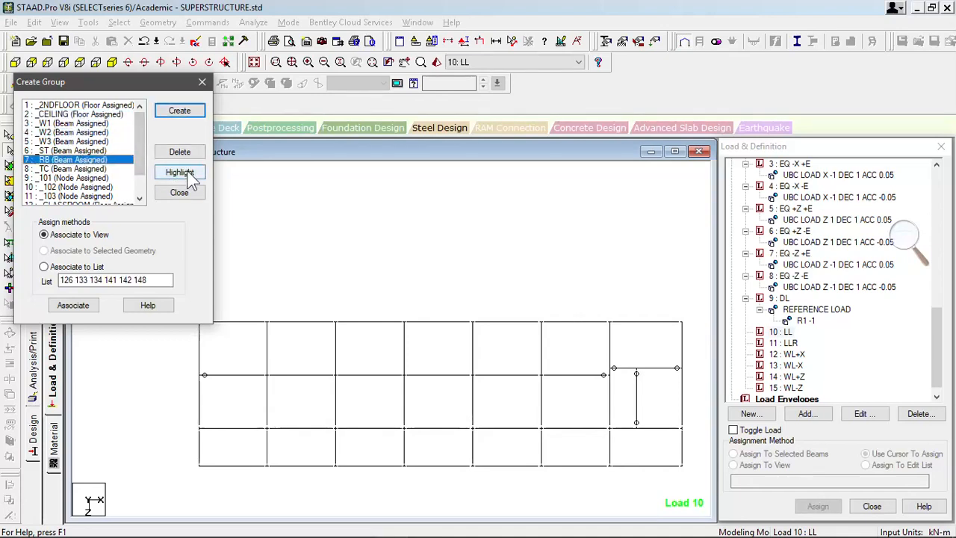
{"action": "left_click", "coordinate": [183, 173]}
{"action": "left_click", "coordinate": [82, 132]}
{"action": "left_click", "coordinate": [180, 172]}
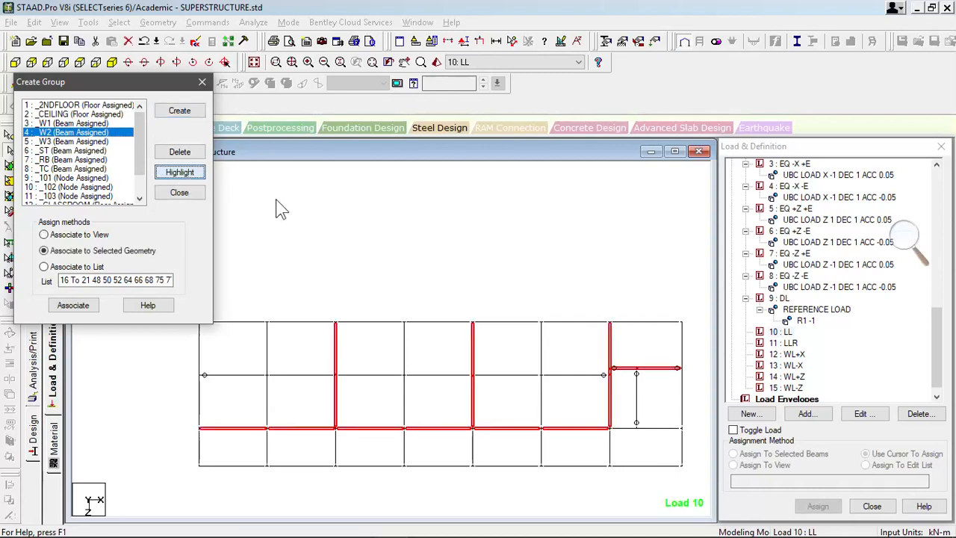
{"action": "left_click", "coordinate": [392, 233]}
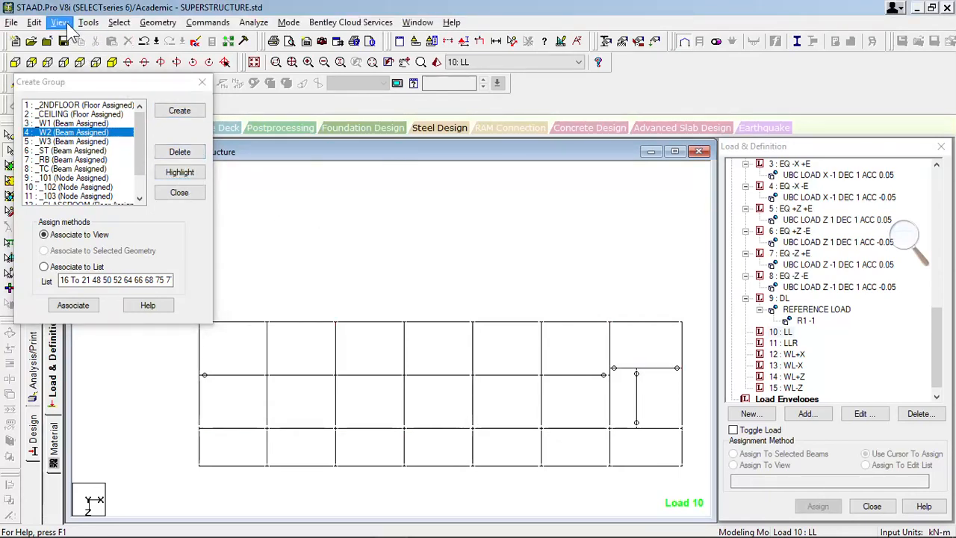
Step: Display the whole structure again in the 3D view
{"action": "scroll", "coordinate": [453, 273], "scroll_direction": "down", "scroll_amount": 1}
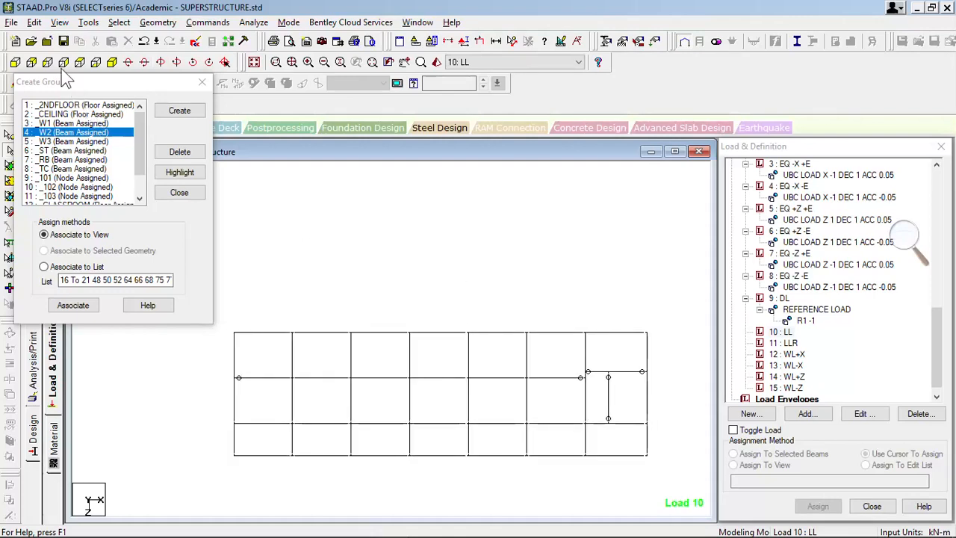
{"action": "left_click", "coordinate": [59, 22]}
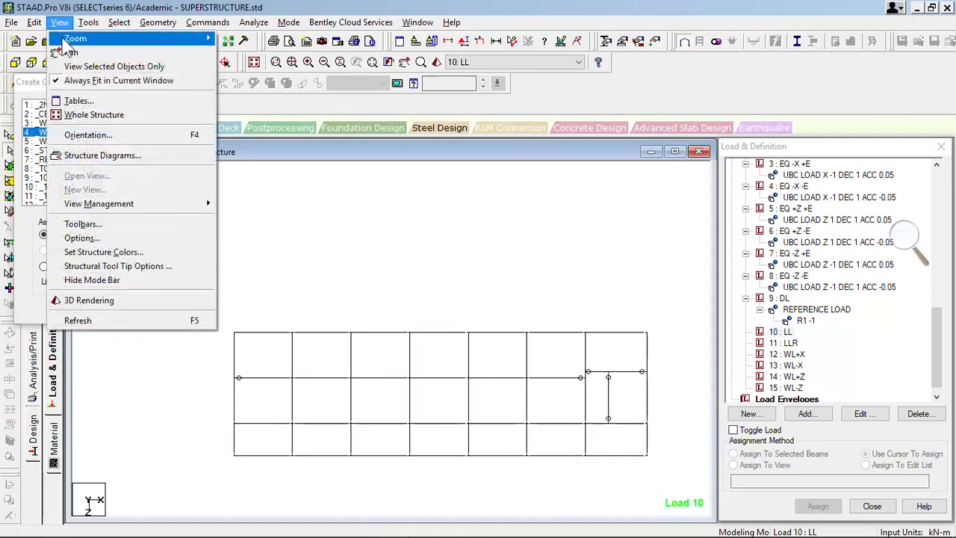
{"action": "left_click", "coordinate": [94, 116]}
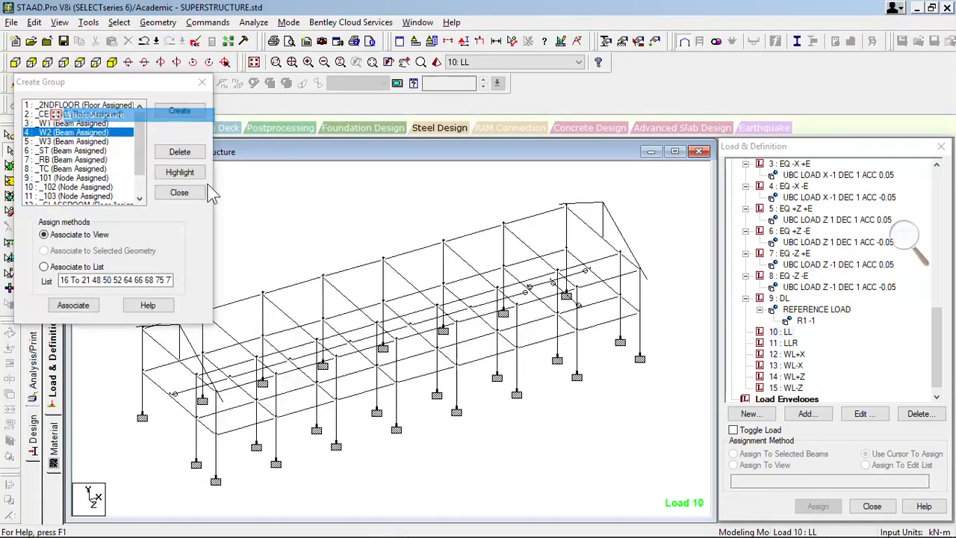
{"action": "scroll", "coordinate": [353, 225], "scroll_direction": "down", "scroll_amount": 1}
{"action": "middle_click_drag", "start_coordinate": [353, 224], "coordinate": [502, 221]}
{"action": "scroll", "coordinate": [458, 220], "scroll_direction": "up", "scroll_amount": 1}
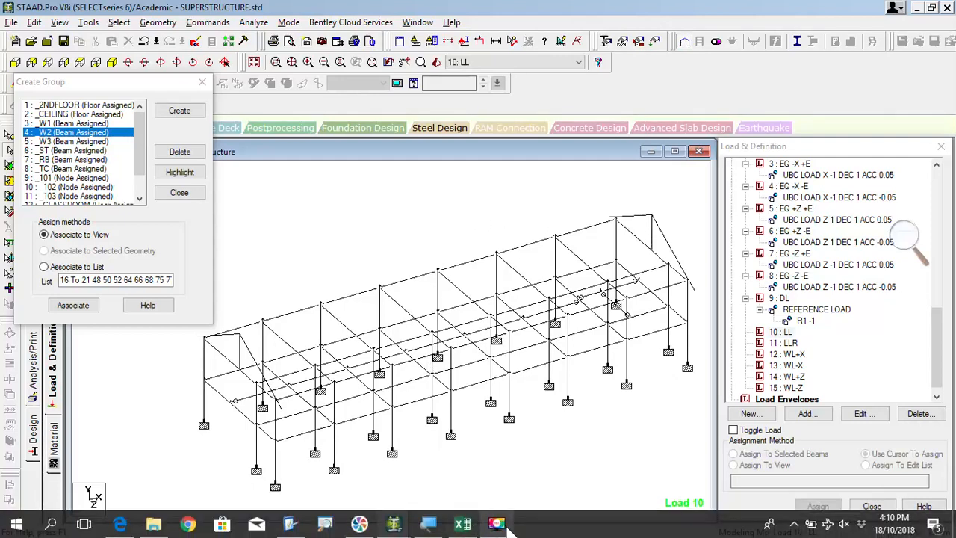
{"action": "left_click", "coordinate": [498, 525]}
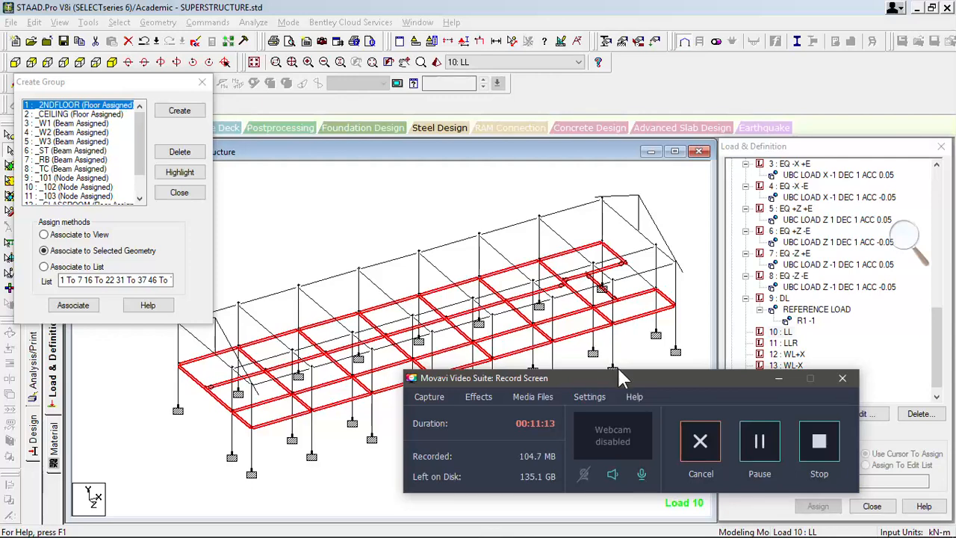
{"action": "left_click_drag", "start_coordinate": [624, 377], "coordinate": [619, 403]}
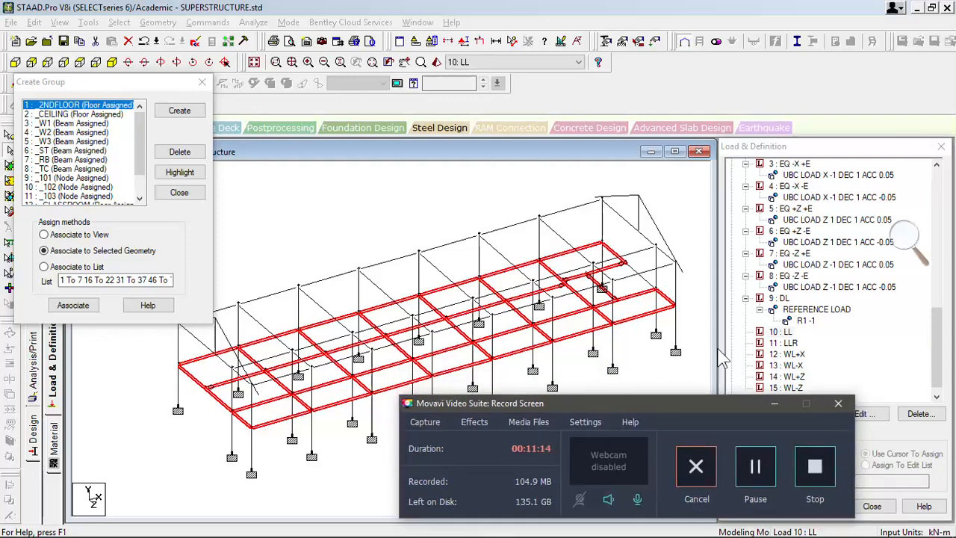
Step: Add a floor load of -1.9 kN/m2 in Global Y for the CLASSROOM group to load case 10: LL
{"action": "left_click", "coordinate": [780, 332]}
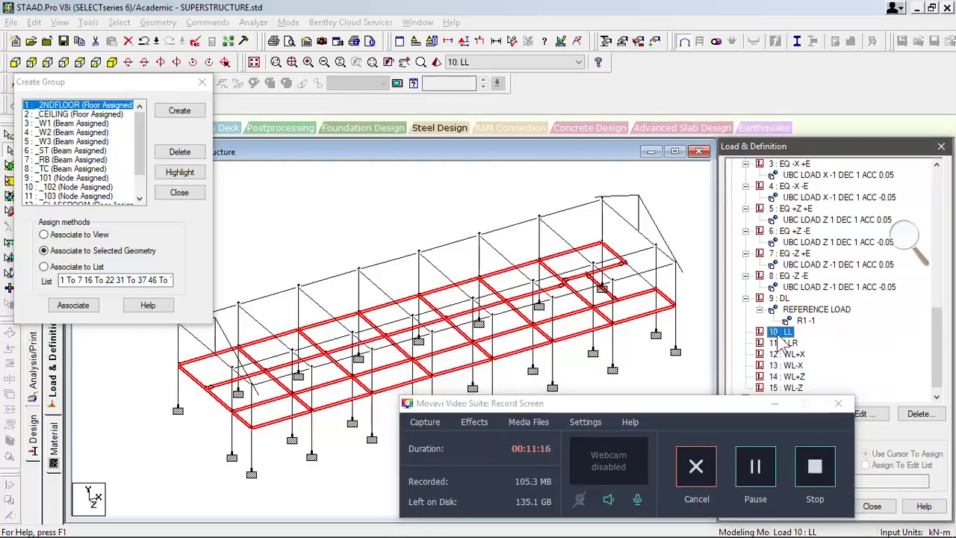
{"action": "left_click", "coordinate": [776, 405]}
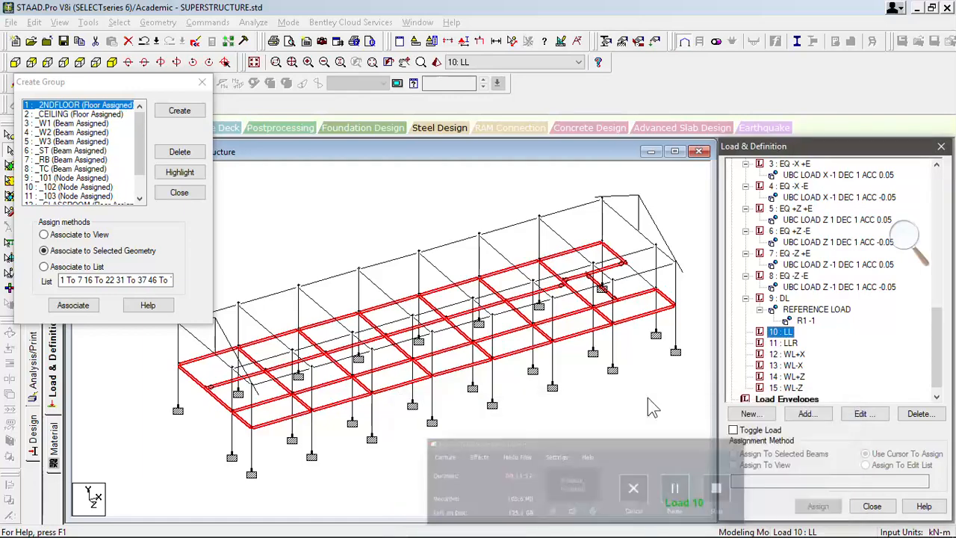
{"action": "left_click", "coordinate": [807, 414]}
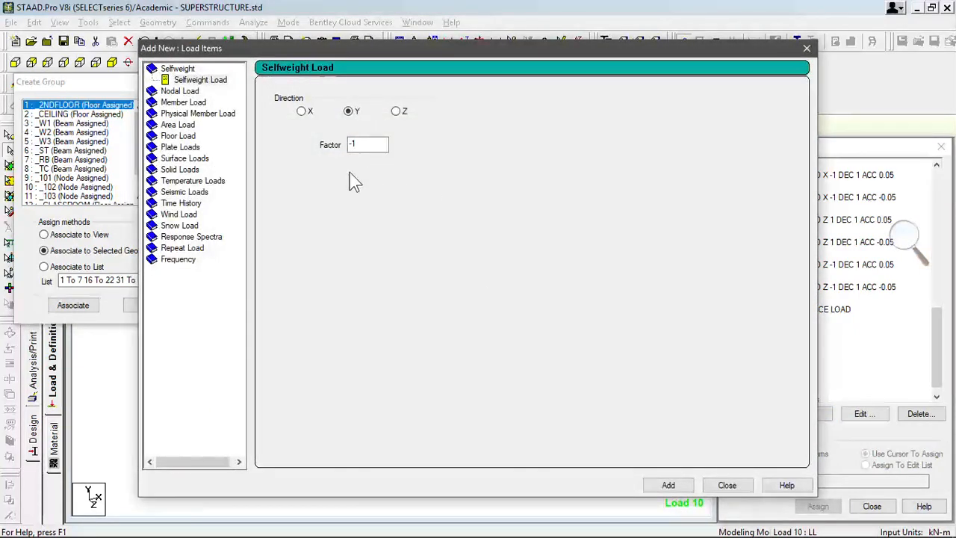
{"action": "left_click", "coordinate": [180, 137]}
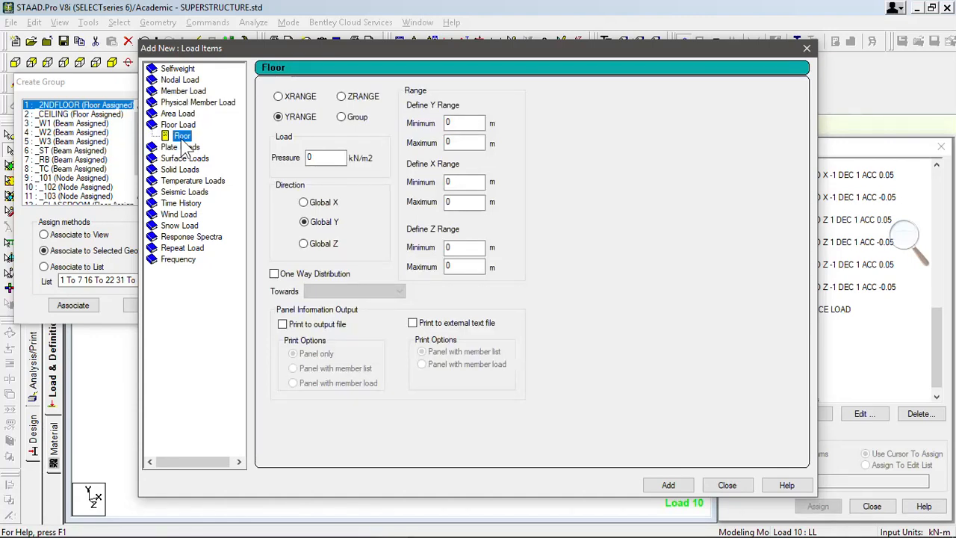
{"action": "left_click", "coordinate": [344, 120]}
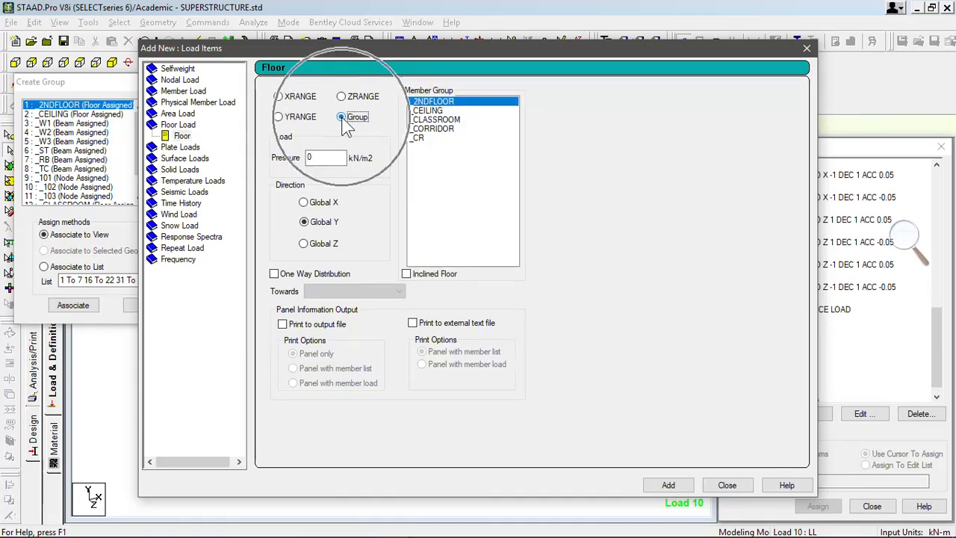
{"action": "left_click", "coordinate": [431, 121]}
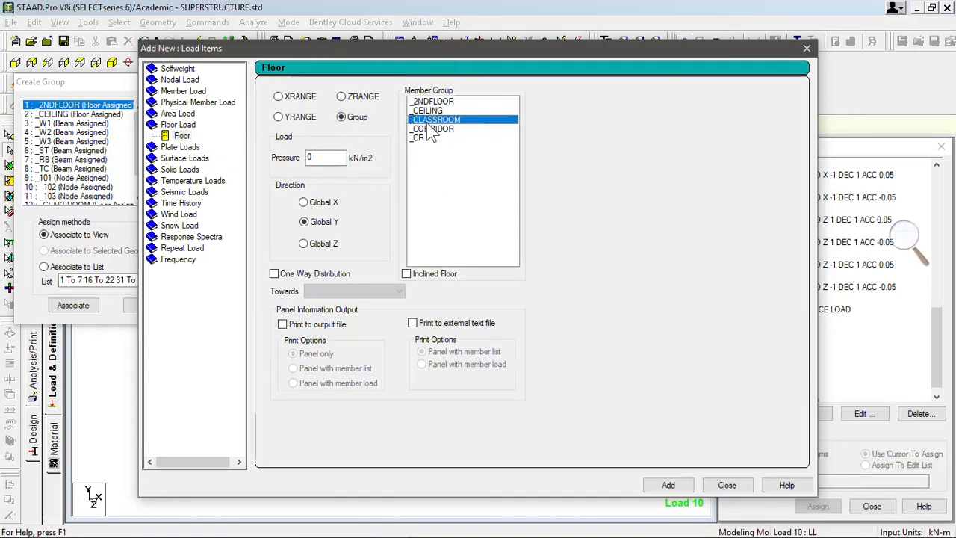
{"action": "double_click", "coordinate": [340, 158]}
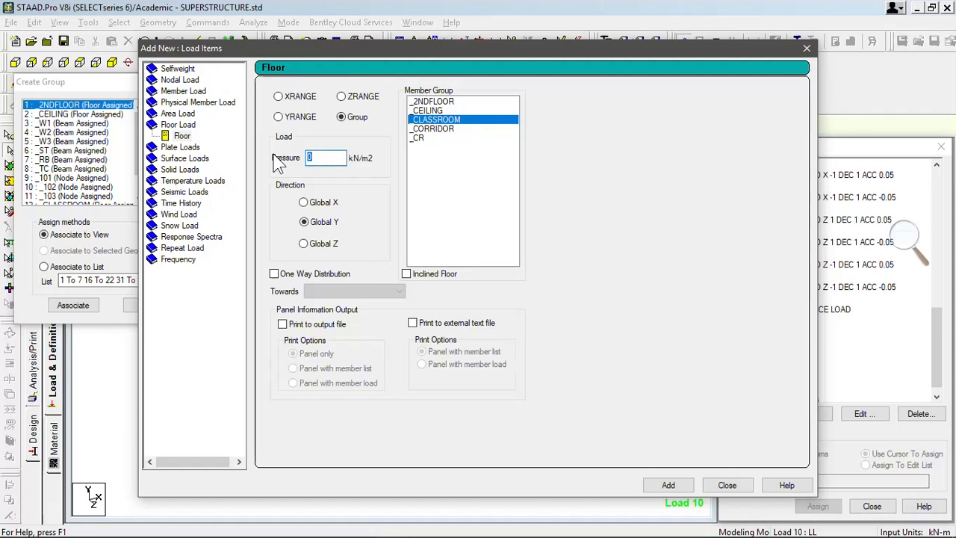
{"action": "type", "text": "-1.9"}
{"action": "left_click", "coordinate": [672, 485]}
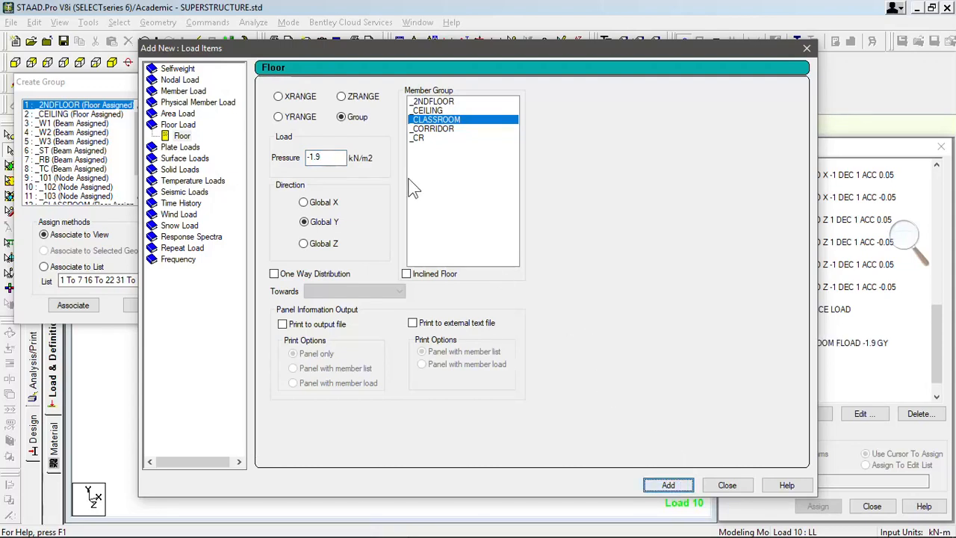
Step: Add a -3.8 kN/m2 Global Y floor load for the CORRIDOR group, looking through Training PPT.pdf in the browser before adding it
{"action": "left_click", "coordinate": [439, 131]}
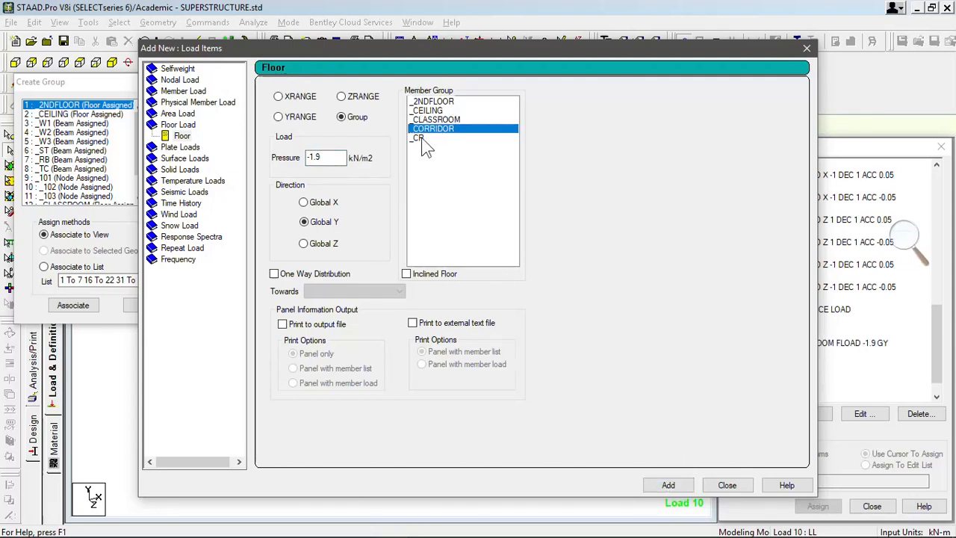
{"action": "double_click", "coordinate": [330, 160]}
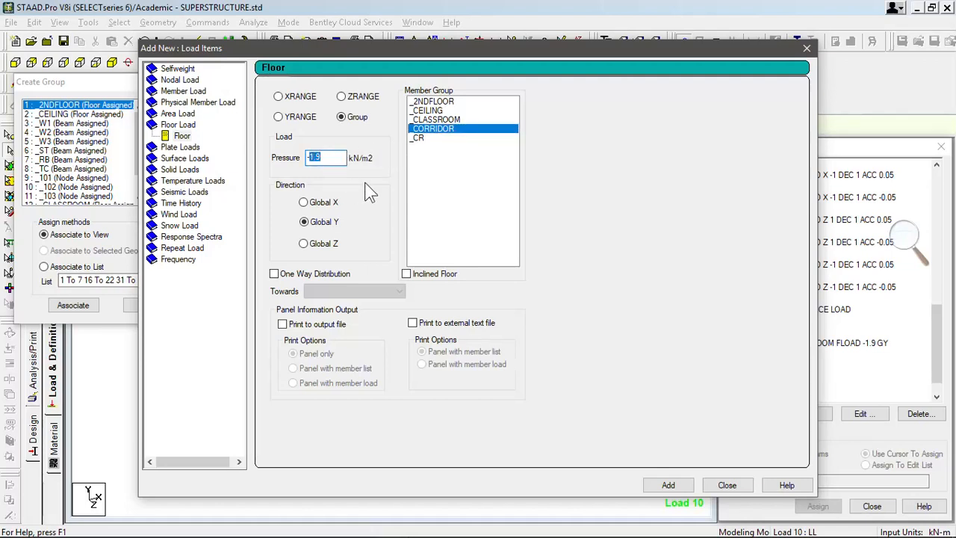
{"action": "type", "text": "-3.8"}
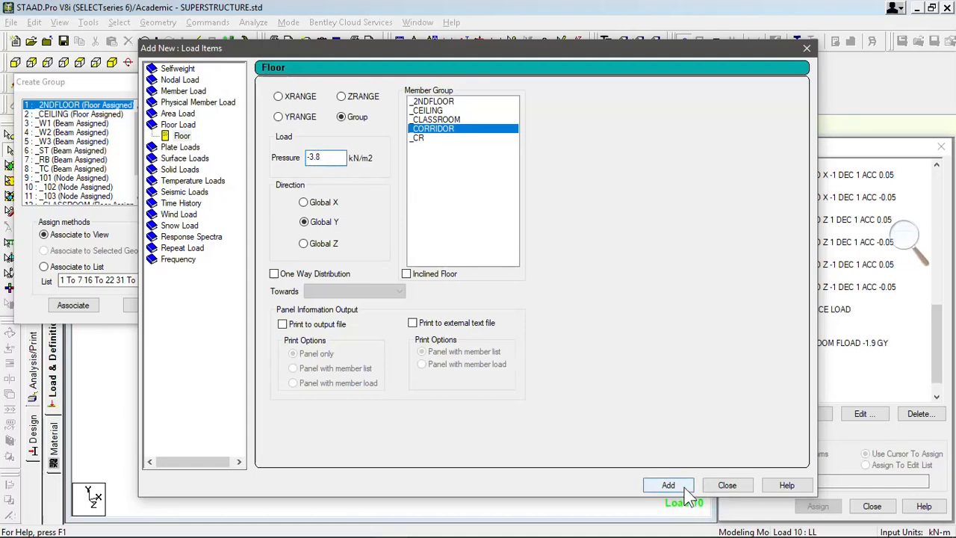
{"action": "mouse_move", "coordinate": [394, 532]}
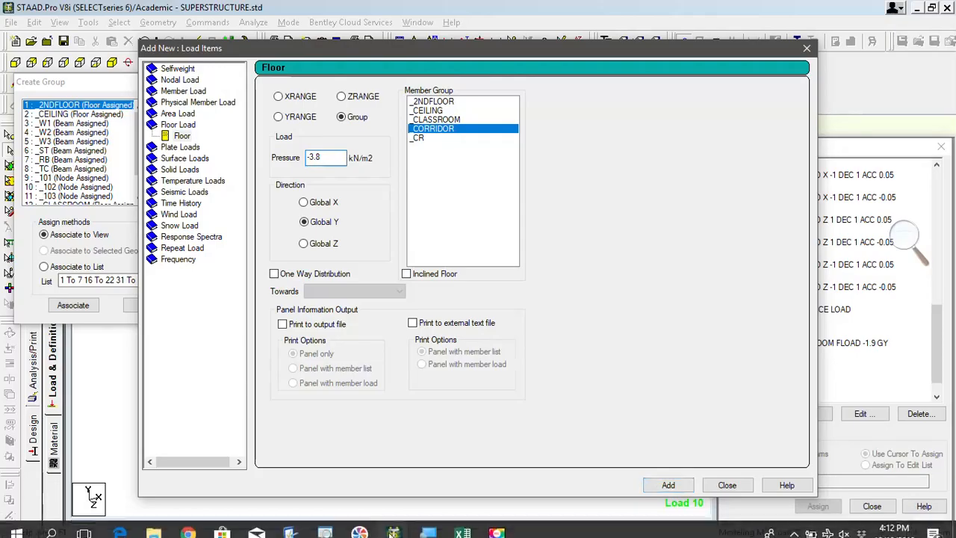
{"action": "left_click", "coordinate": [120, 532]}
{"action": "scroll", "coordinate": [196, 310], "scroll_direction": "up", "scroll_amount": 20}
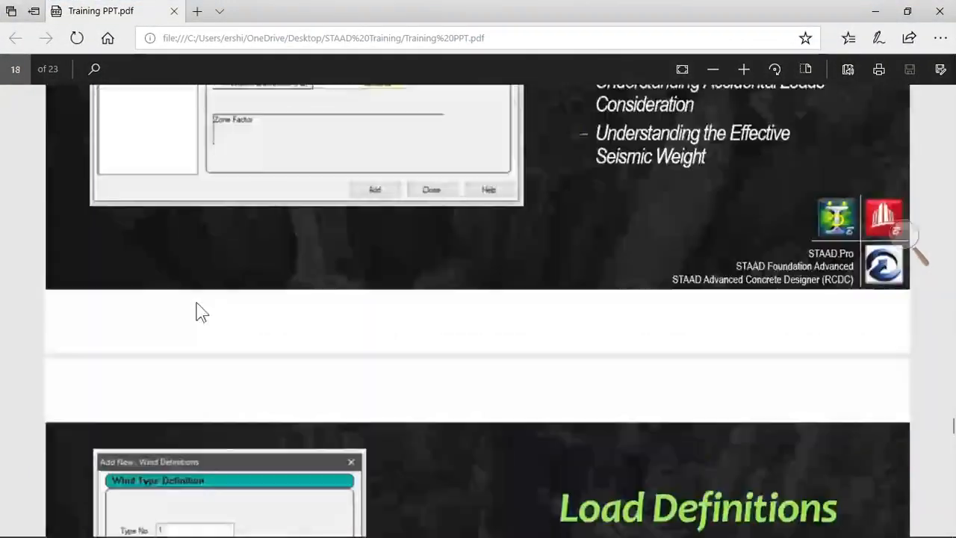
{"action": "scroll", "coordinate": [196, 310], "scroll_direction": "up", "scroll_amount": 20}
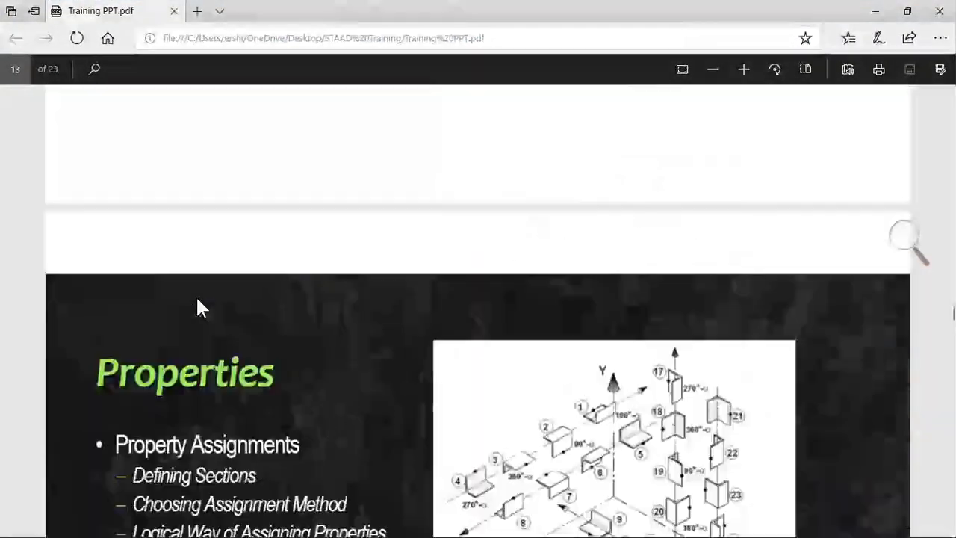
{"action": "scroll", "coordinate": [197, 309], "scroll_direction": "down", "scroll_amount": 3}
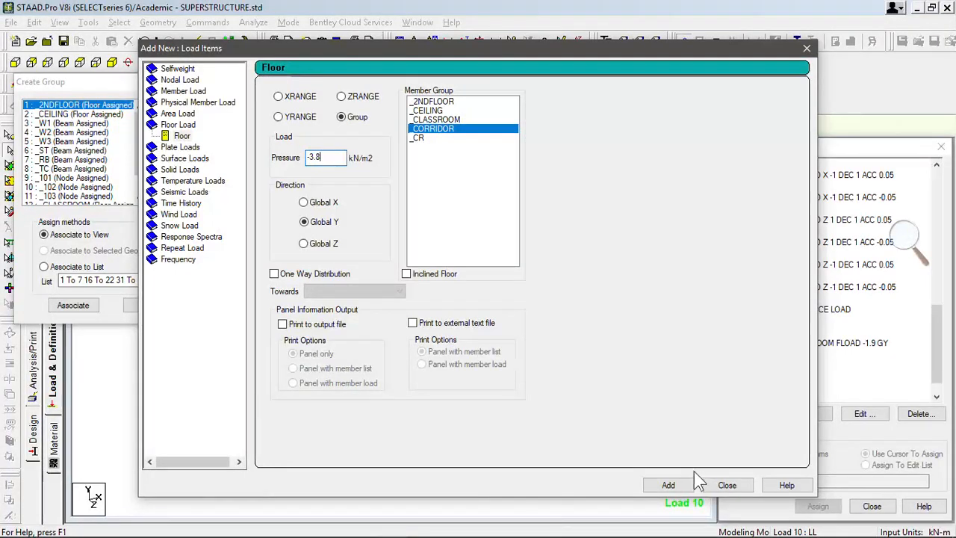
{"action": "left_click", "coordinate": [668, 485]}
Step: Add a floor load of -2.4 kN/m2 in Global Y for the CR group to the LL case
{"action": "left_click", "coordinate": [423, 139]}
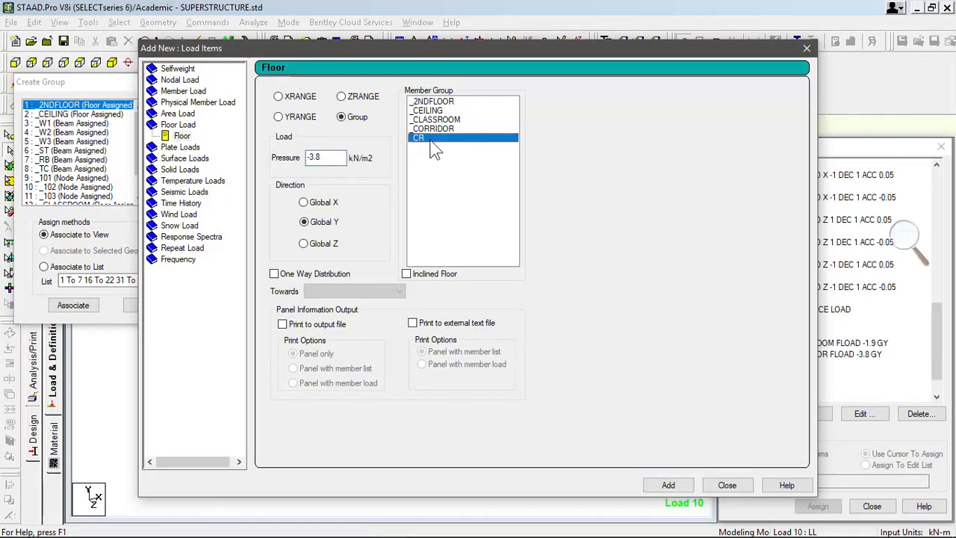
{"action": "left_click_drag", "start_coordinate": [309, 157], "coordinate": [335, 158]}
{"action": "type", "text": "2.4"}
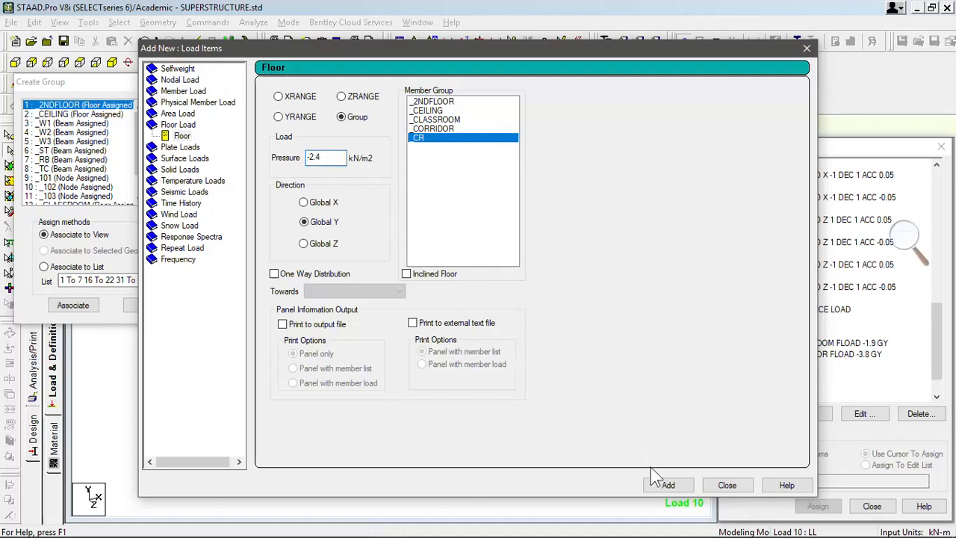
{"action": "left_click", "coordinate": [668, 485]}
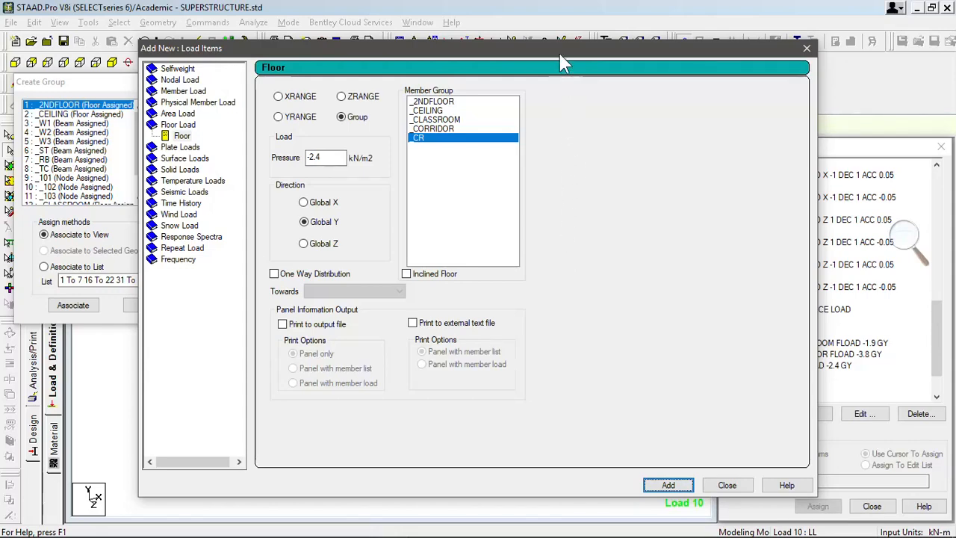
Step: Examine the end bay without a floor load beside the CR beams and select the beam running from its intermediate support to the end column
{"action": "left_click_drag", "start_coordinate": [560, 54], "coordinate": [574, 430]}
{"action": "scroll", "coordinate": [634, 306], "scroll_direction": "up", "scroll_amount": 3}
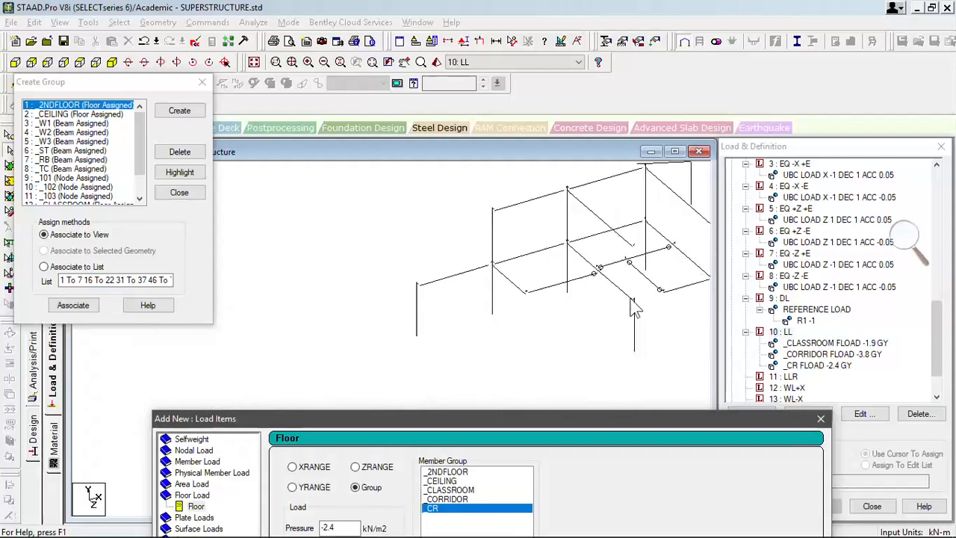
{"action": "middle_click_drag", "start_coordinate": [635, 306], "coordinate": [421, 299]}
{"action": "scroll", "coordinate": [511, 331], "scroll_direction": "up", "scroll_amount": 2}
{"action": "scroll", "coordinate": [500, 302], "scroll_direction": "up", "scroll_amount": 1}
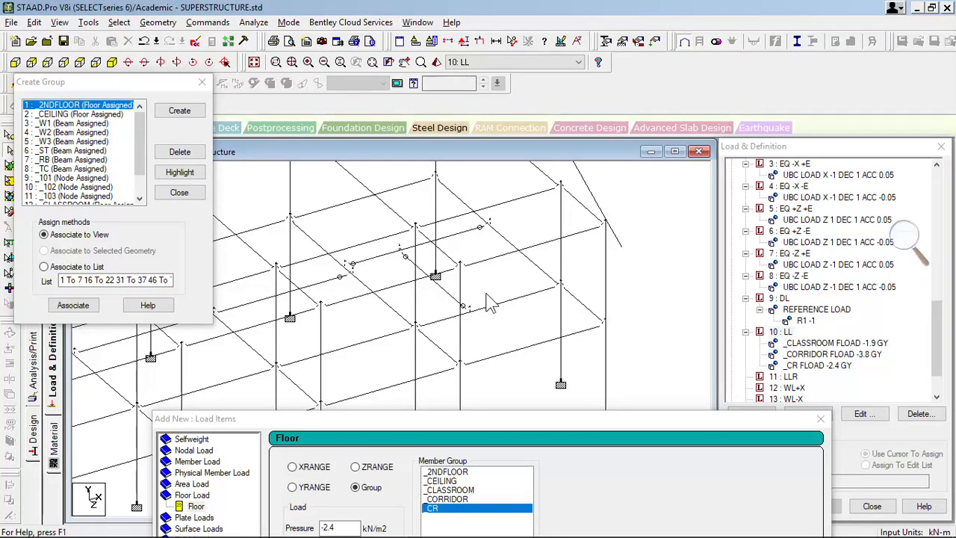
{"action": "left_click", "coordinate": [441, 240]}
{"action": "left_click", "coordinate": [512, 300]}
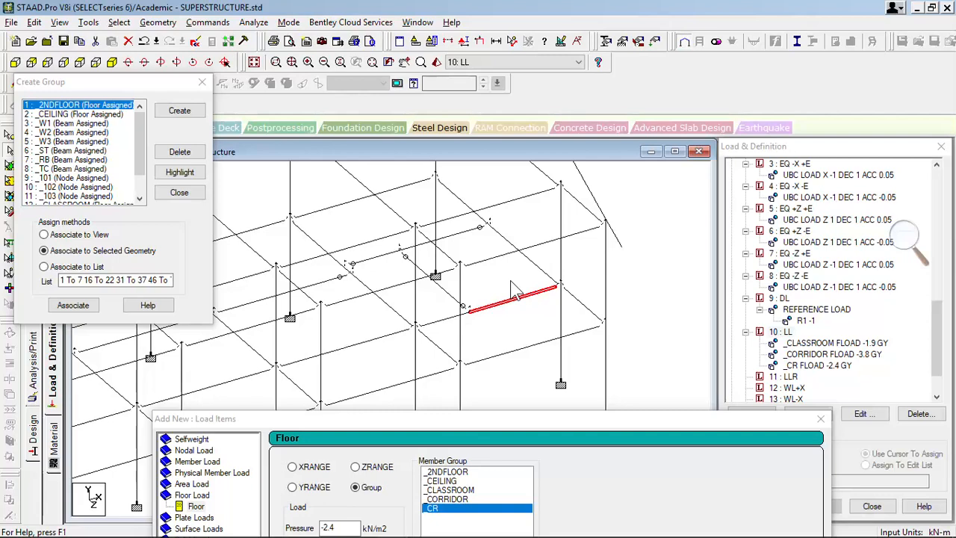
Step: Add a uniform member force of -7.51 kN/m in the GY direction to the LL case and close the load dialog
{"action": "left_click_drag", "start_coordinate": [592, 421], "coordinate": [622, 65]}
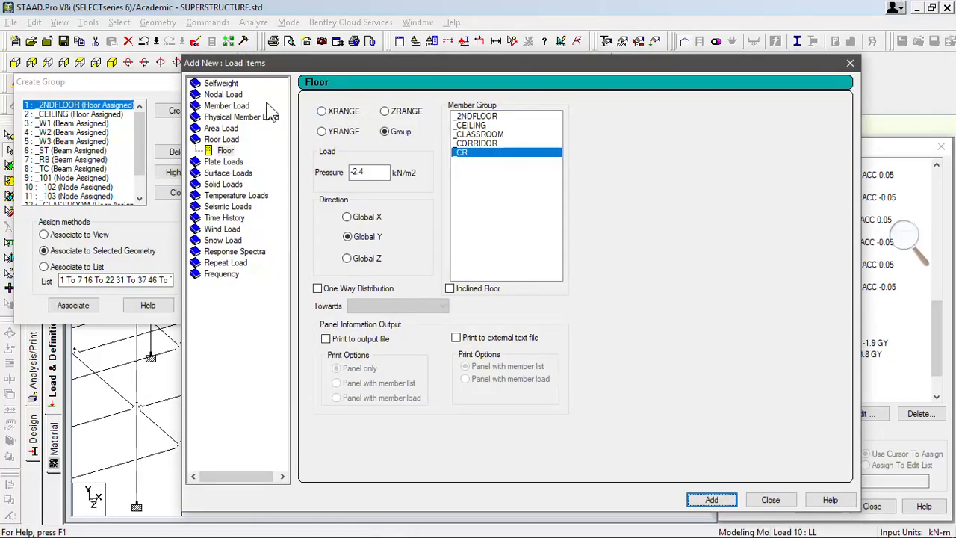
{"action": "left_click", "coordinate": [241, 109]}
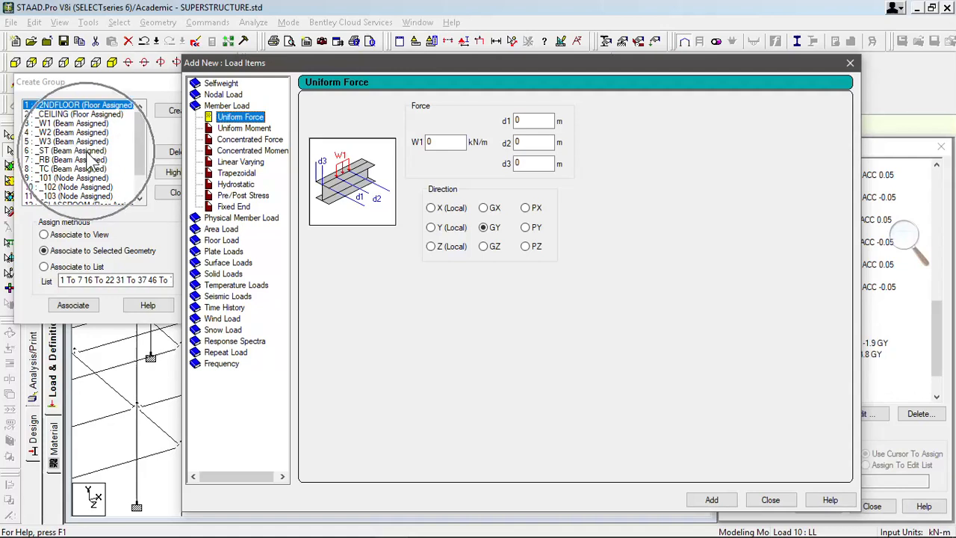
{"action": "left_click", "coordinate": [450, 141]}
{"action": "left_click_drag", "start_coordinate": [450, 141], "coordinate": [403, 148]}
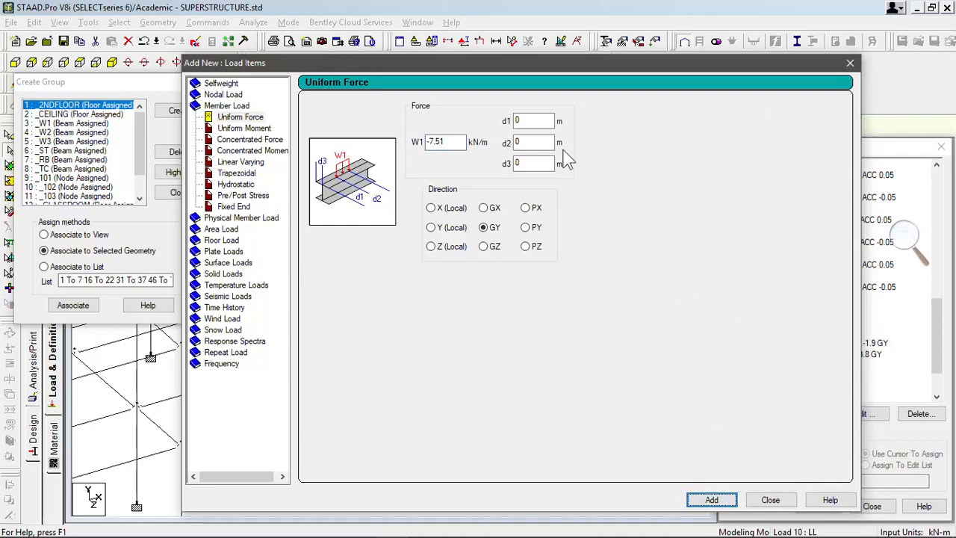
{"action": "left_click_drag", "start_coordinate": [578, 79], "coordinate": [489, 40]}
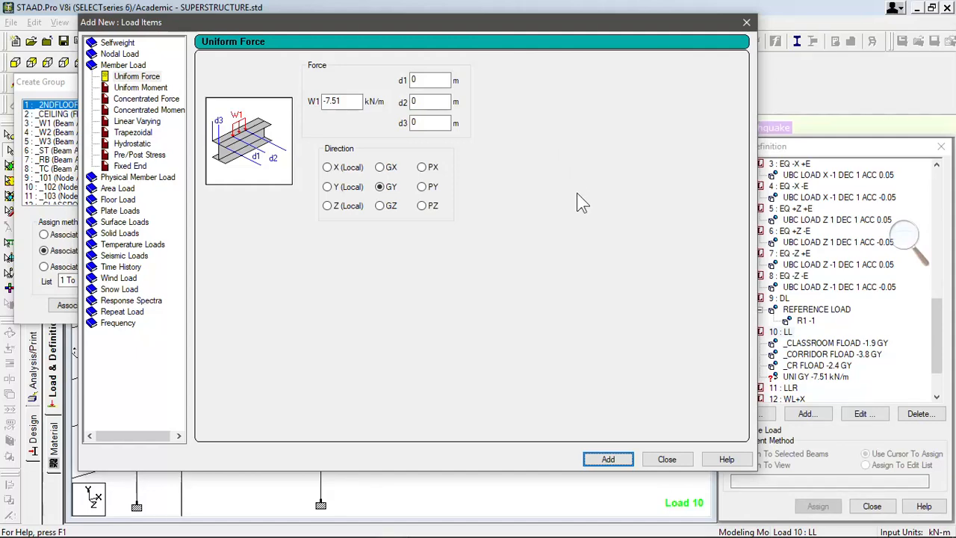
{"action": "left_click", "coordinate": [676, 460]}
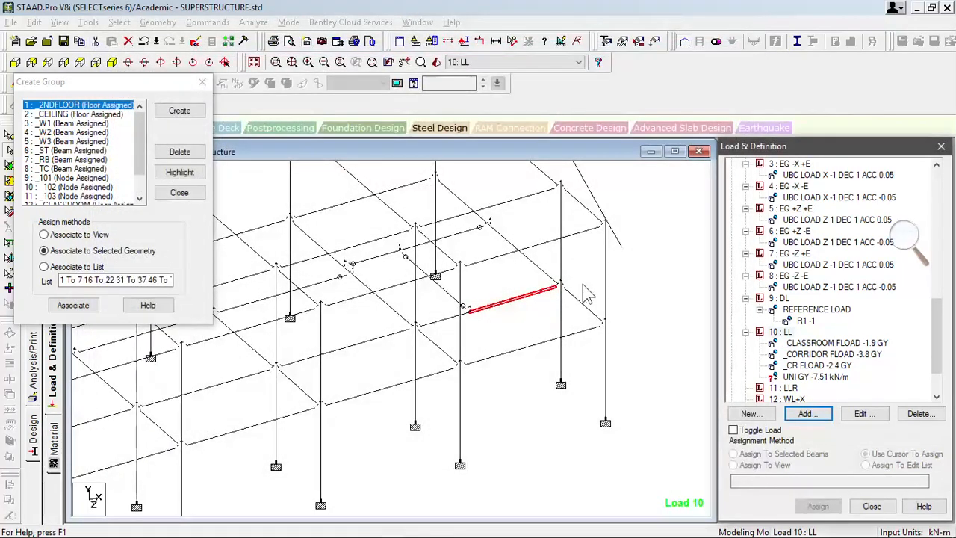
Step: Assign the UNI GY -7.51 kN/m load to the short sloping roof overhang member at the building's end and clear the selection
{"action": "left_click", "coordinate": [803, 378]}
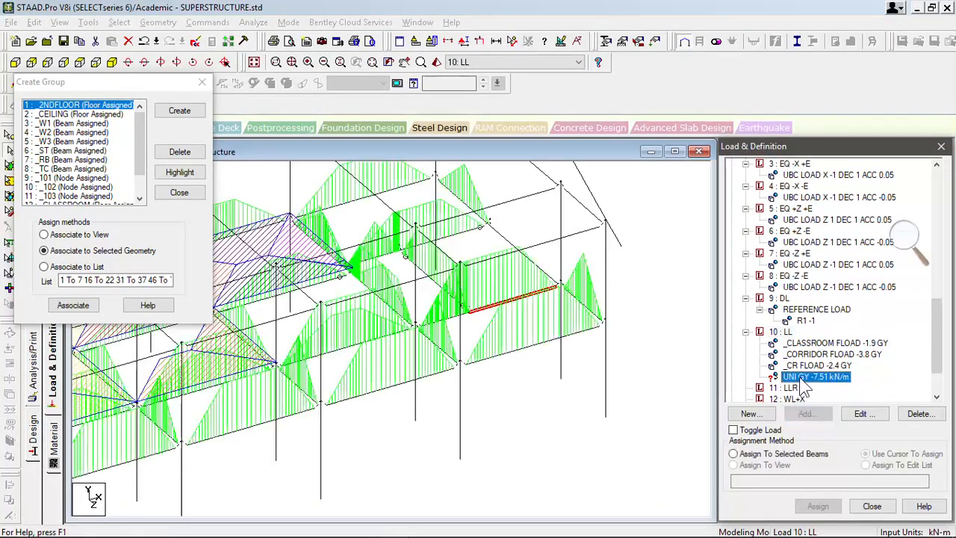
{"action": "left_click", "coordinate": [671, 336]}
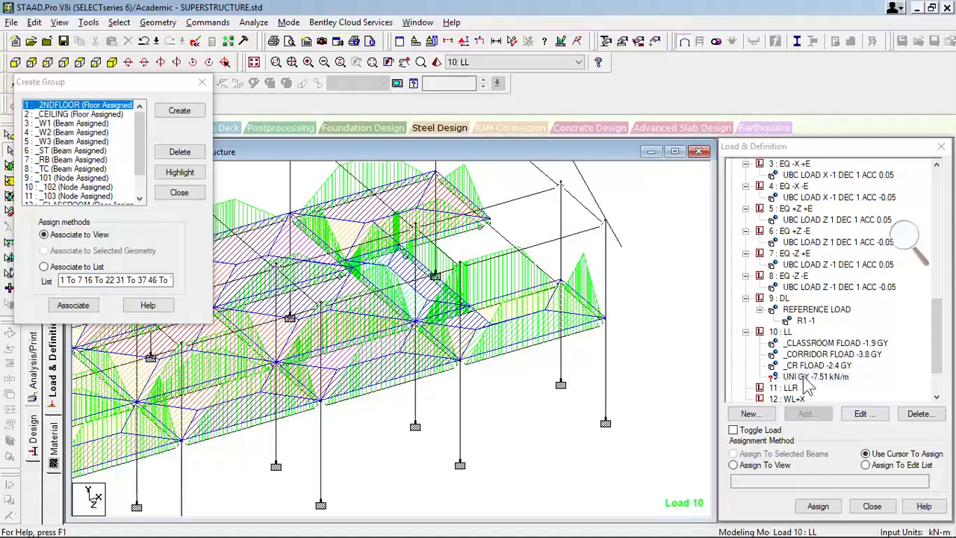
{"action": "left_click", "coordinate": [805, 378]}
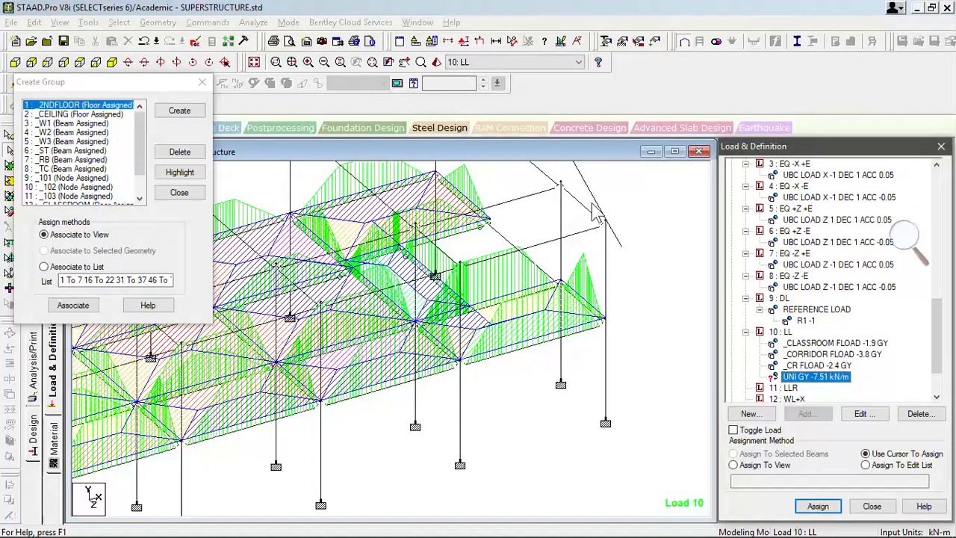
{"action": "left_click", "coordinate": [614, 233]}
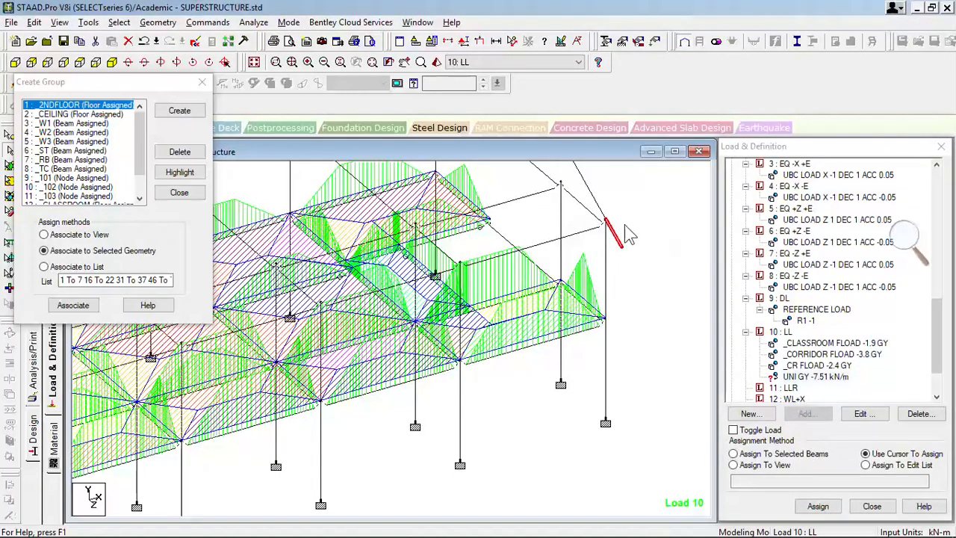
{"action": "left_click", "coordinate": [761, 453]}
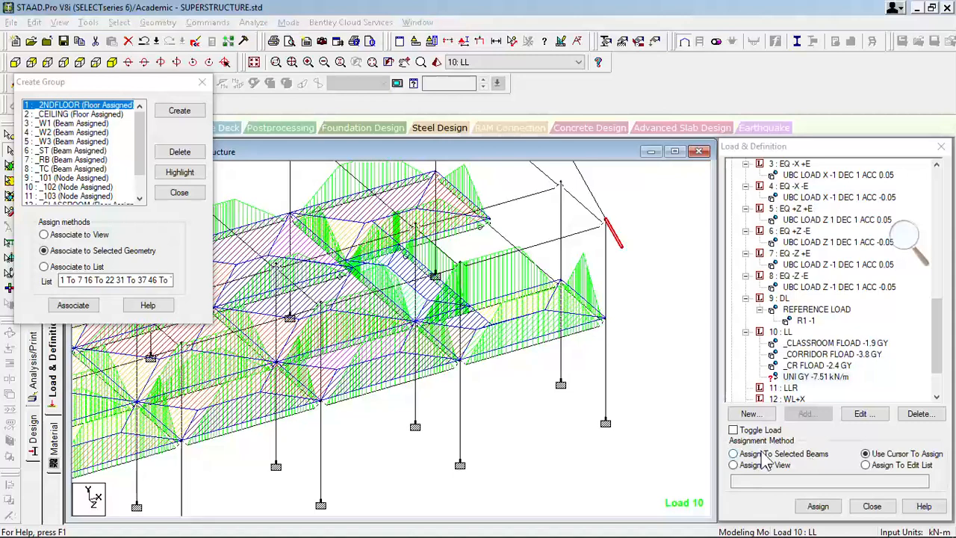
{"action": "left_click", "coordinate": [819, 506]}
{"action": "left_click", "coordinate": [858, 367]}
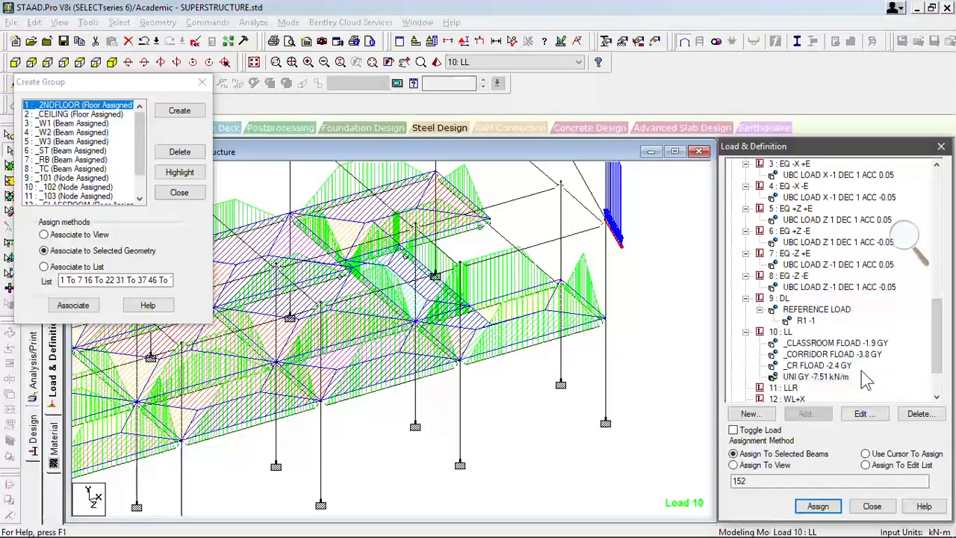
{"action": "left_click", "coordinate": [653, 321]}
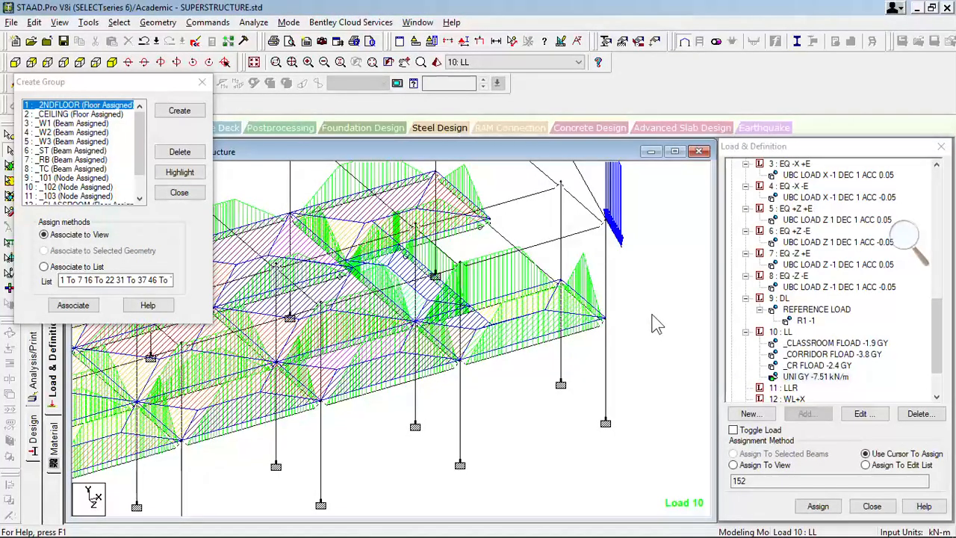
Step: Look up the ST beam group and open the model's input command file for editing, saving the structure first
{"action": "left_click", "coordinate": [42, 152]}
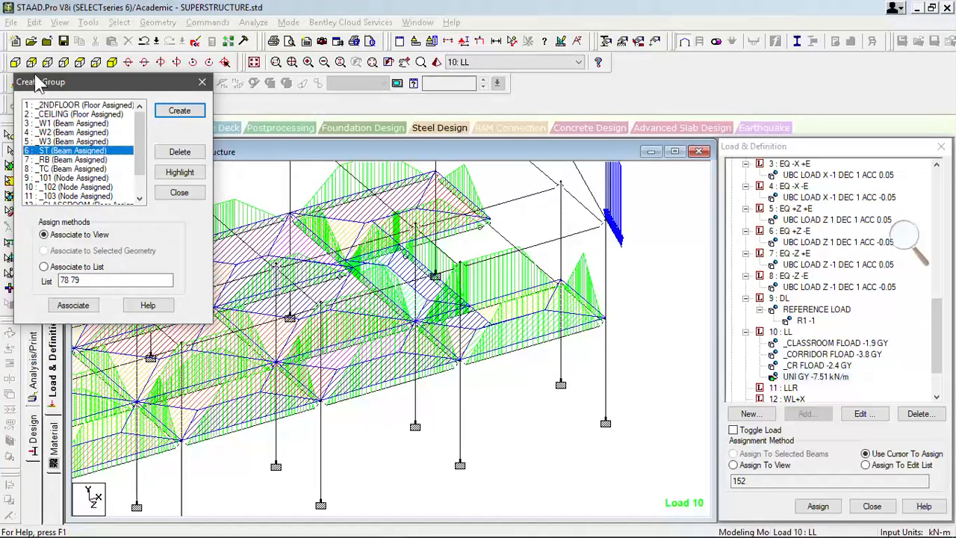
{"action": "left_click", "coordinate": [34, 23]}
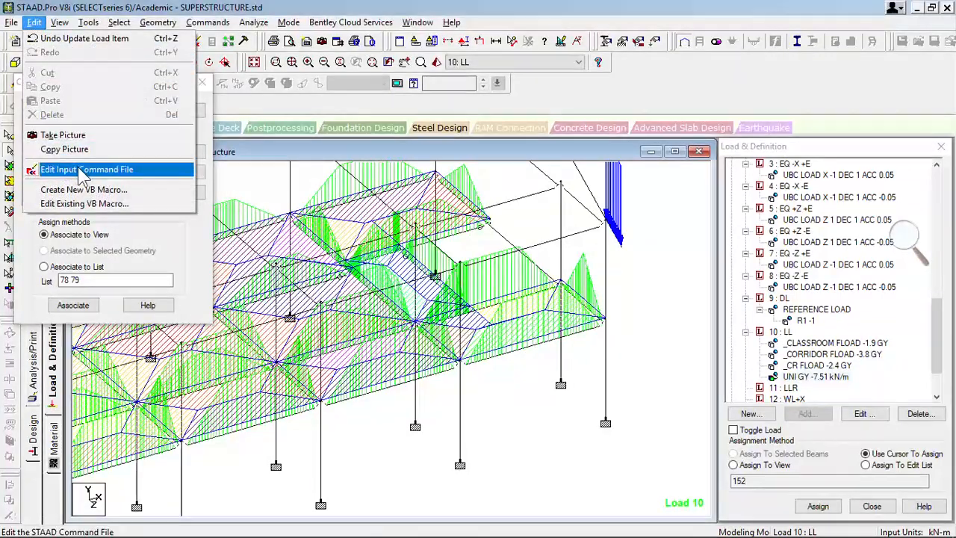
{"action": "left_click", "coordinate": [79, 170]}
{"action": "left_click", "coordinate": [388, 293]}
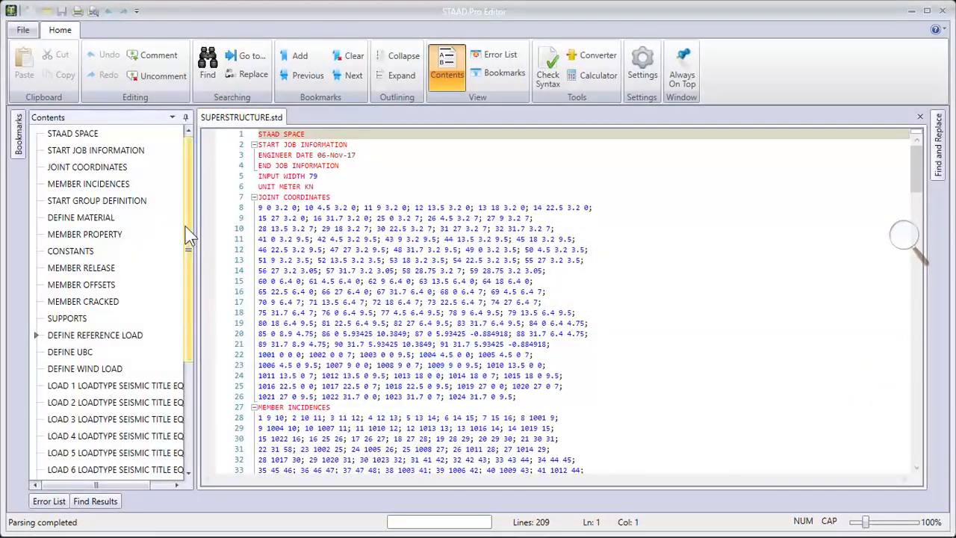
Step: Under LOAD 10 LL in the command file, replace member 152 with the group _ST for the UNI GY -7.51 member load
{"action": "scroll", "coordinate": [184, 233], "scroll_direction": "down", "scroll_amount": 2}
{"action": "left_click_drag", "start_coordinate": [183, 253], "coordinate": [183, 367]}
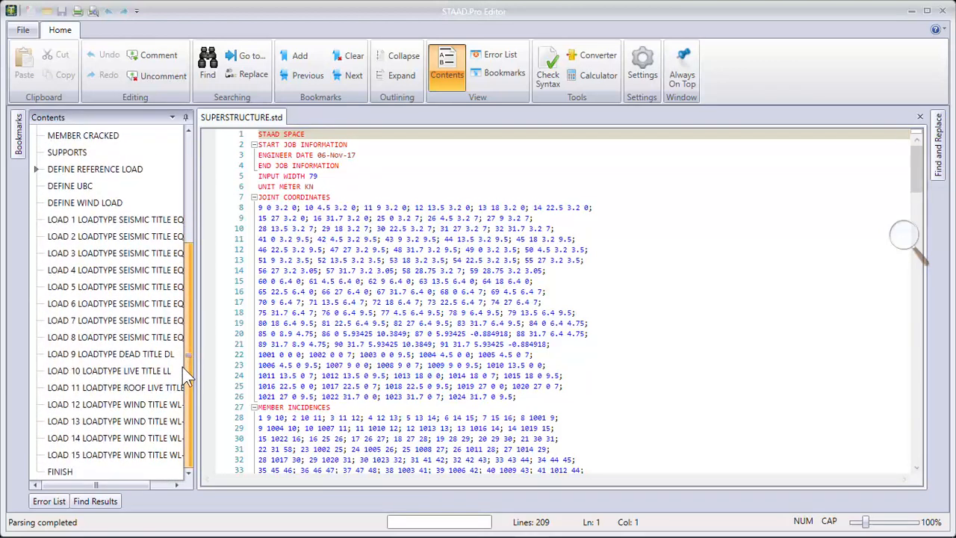
{"action": "left_click", "coordinate": [128, 372]}
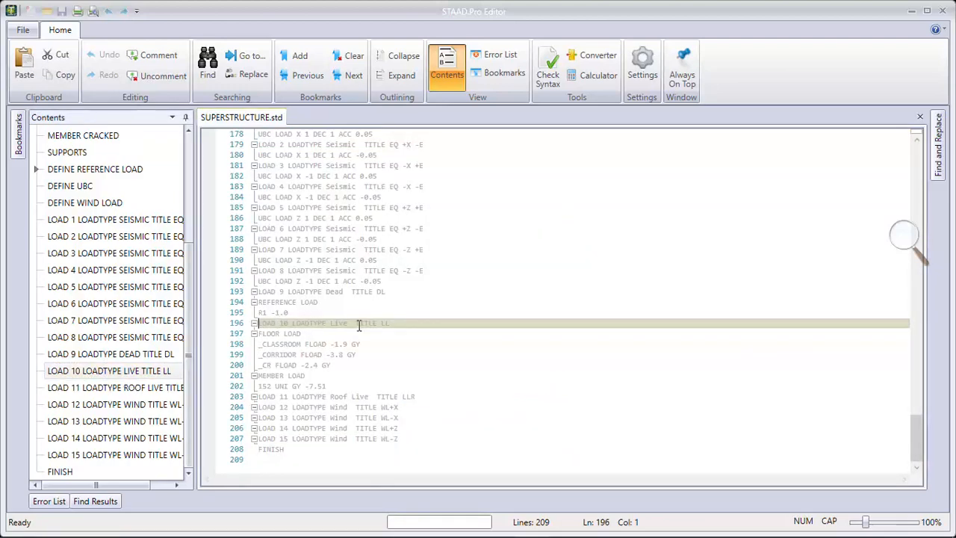
{"action": "scroll", "coordinate": [374, 332], "scroll_direction": "up", "scroll_amount": 19}
{"action": "scroll", "coordinate": [401, 337], "scroll_direction": "down", "scroll_amount": 19}
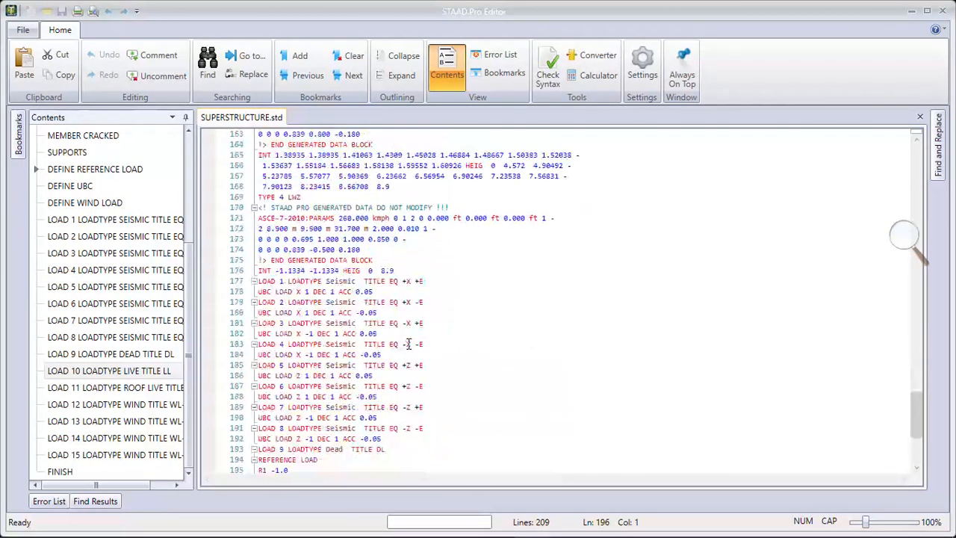
{"action": "left_click", "coordinate": [85, 378]}
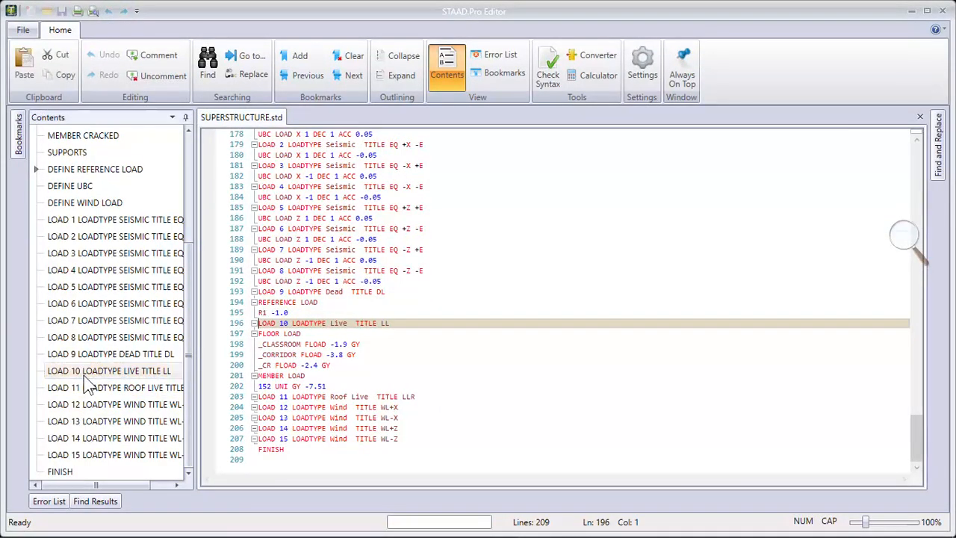
{"action": "scroll", "coordinate": [523, 369], "scroll_direction": "up", "scroll_amount": 6, "text": "ctrl"}
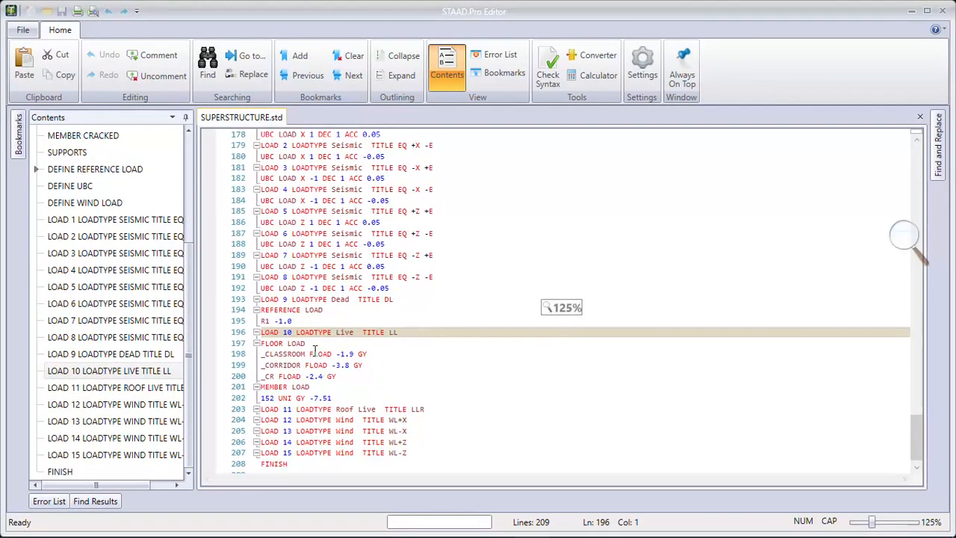
{"action": "scroll", "coordinate": [496, 314], "scroll_direction": "down", "scroll_amount": 1}
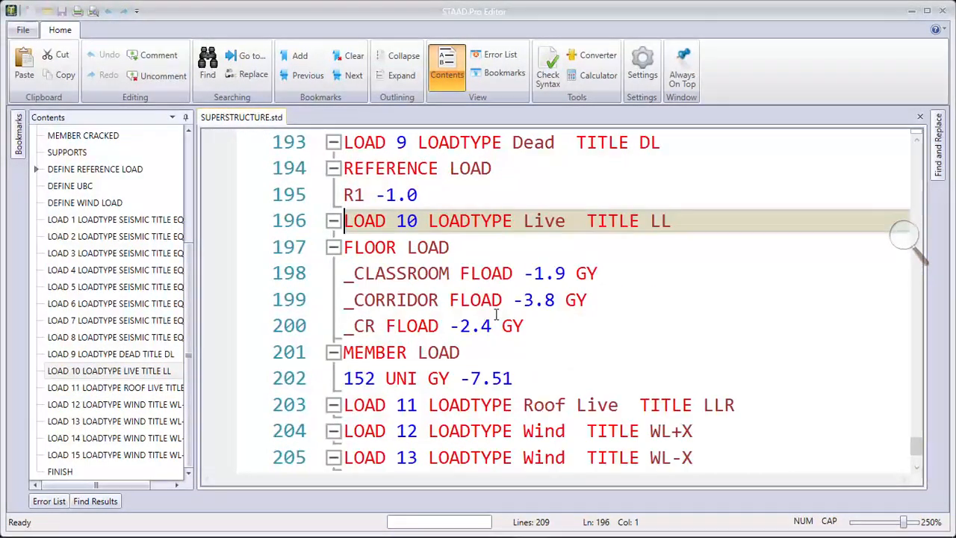
{"action": "left_click_drag", "start_coordinate": [346, 353], "coordinate": [502, 385]}
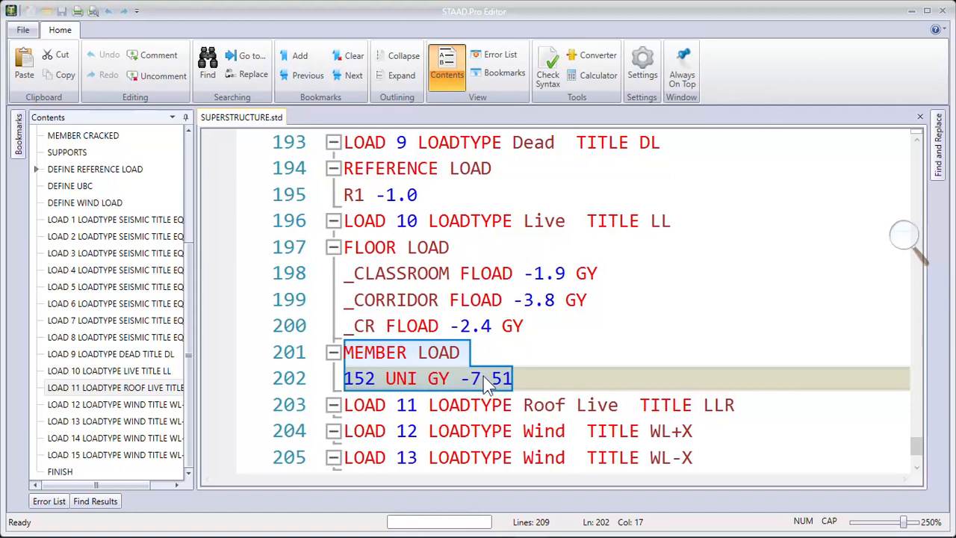
{"action": "left_click", "coordinate": [366, 379]}
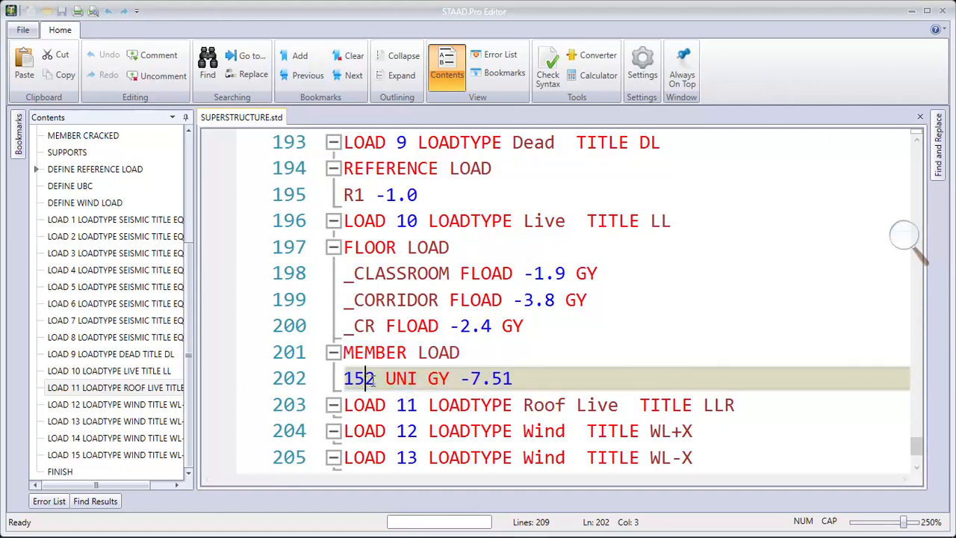
{"action": "left_click_drag", "start_coordinate": [377, 378], "coordinate": [348, 379]}
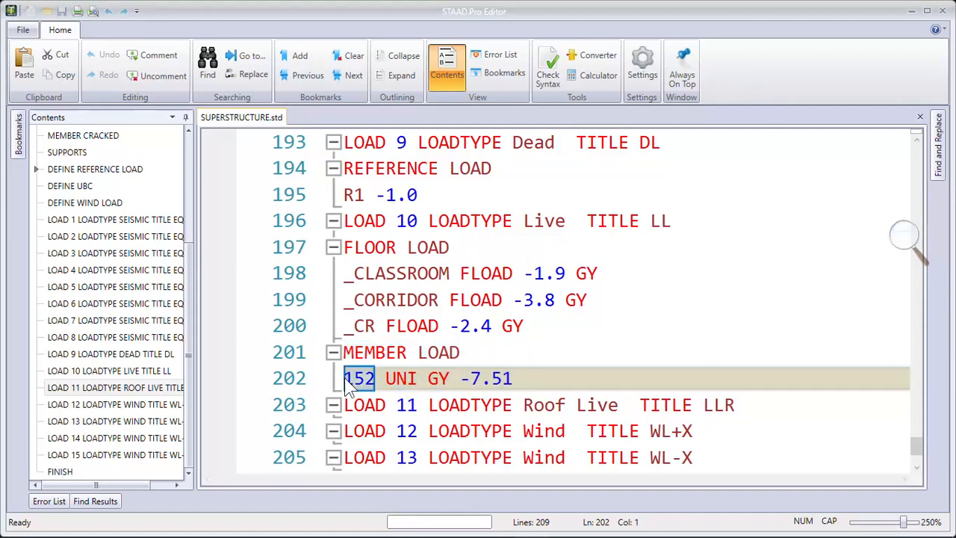
{"action": "type", "text": "_ST"}
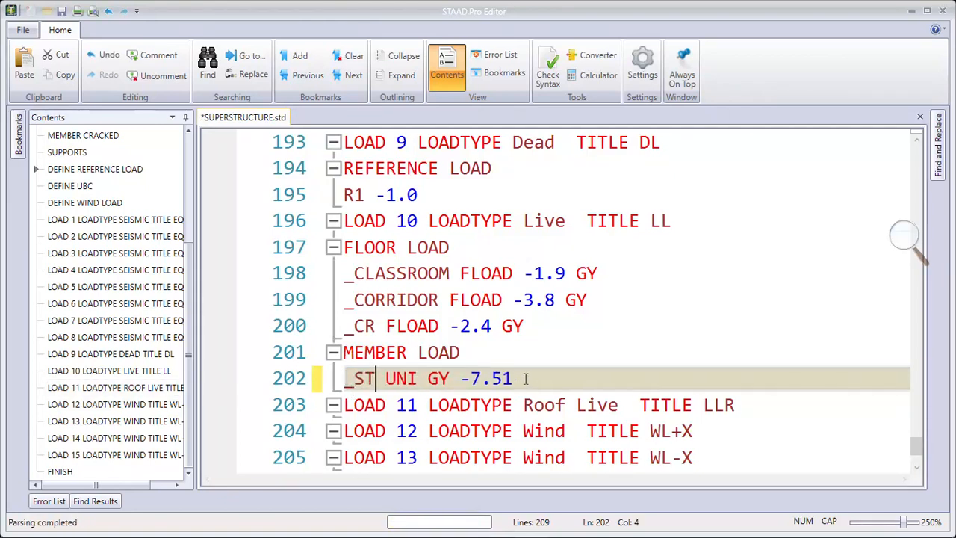
Step: Review the LL member load lines, save the edited command file and close the editor
{"action": "left_click_drag", "start_coordinate": [526, 379], "coordinate": [343, 352]}
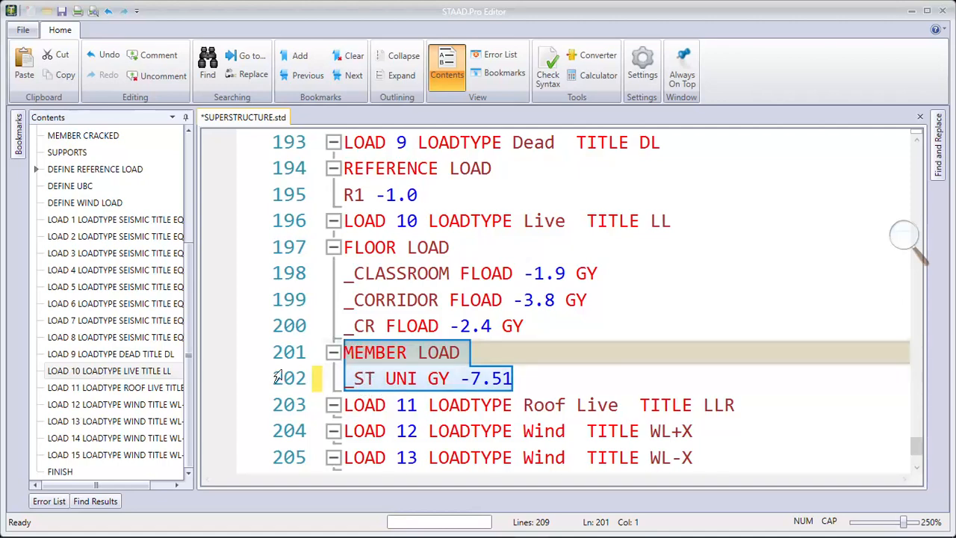
{"action": "left_click", "coordinate": [131, 372]}
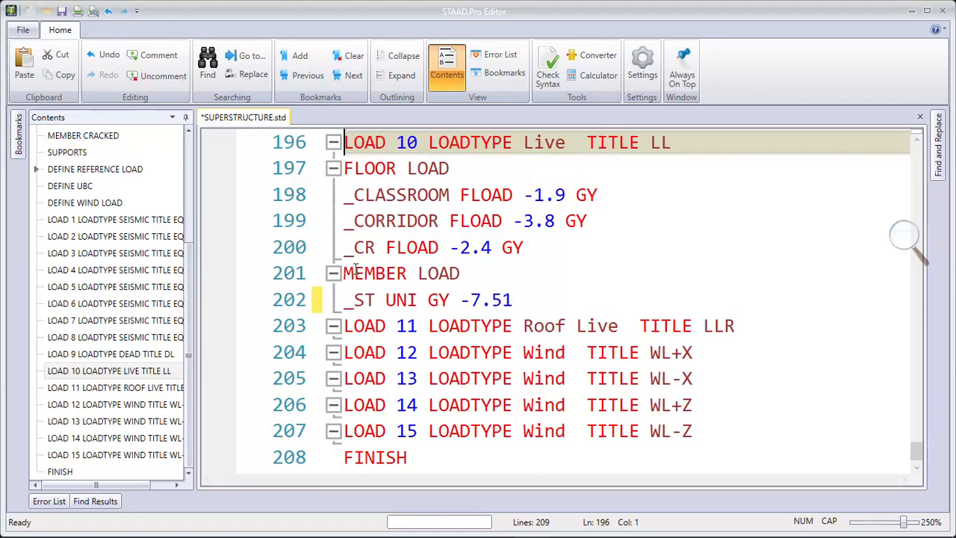
{"action": "left_click_drag", "start_coordinate": [376, 300], "coordinate": [345, 299]}
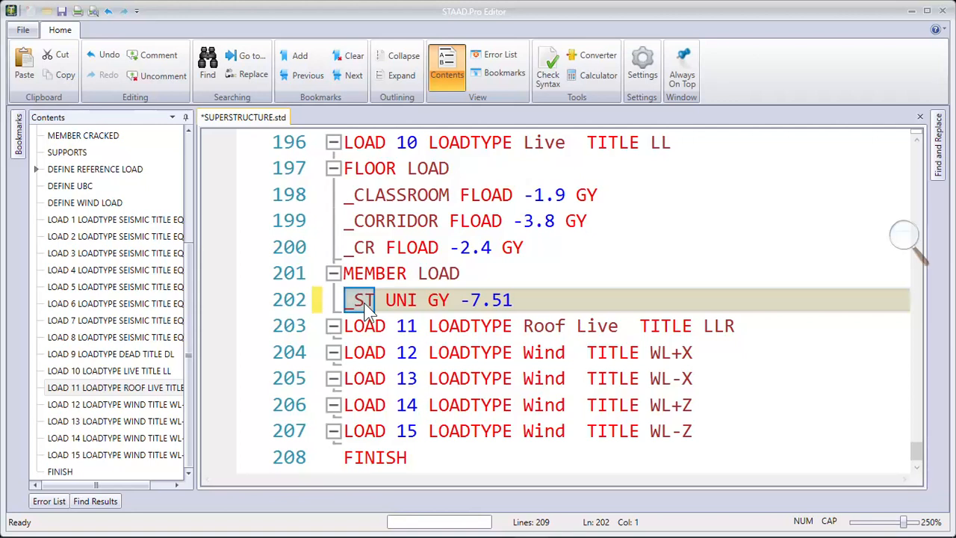
{"action": "key", "text": "ctrl+s"}
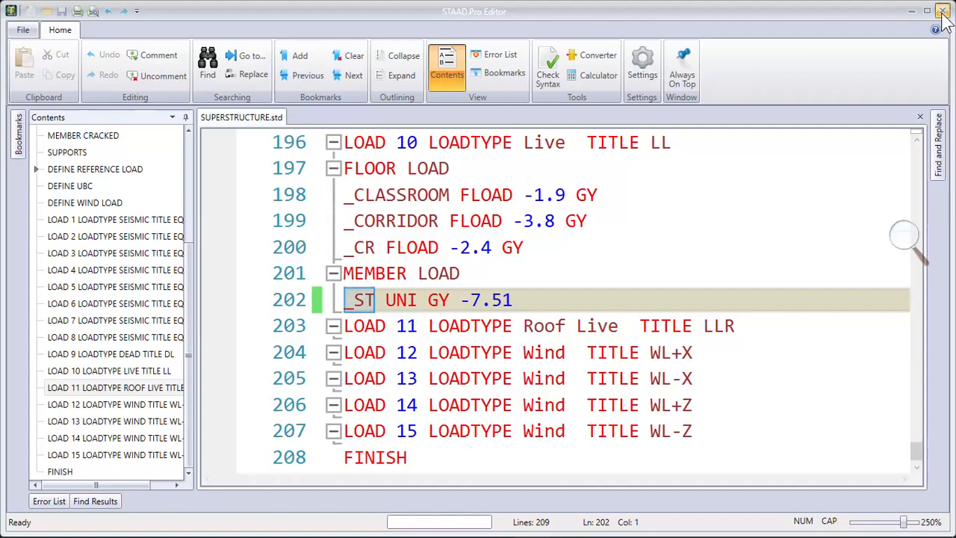
{"action": "left_click", "coordinate": [943, 12]}
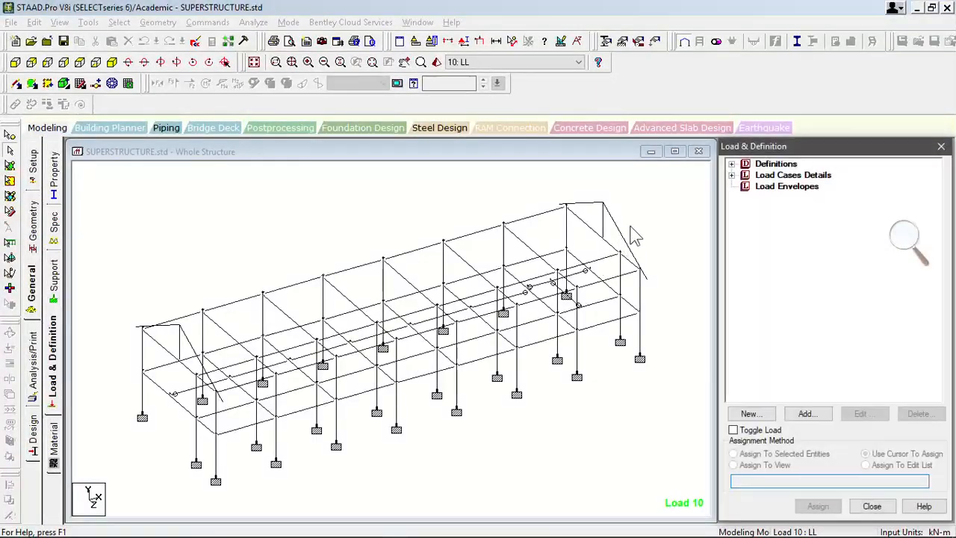
Step: Expand the LL load case and check which beams carry the UNI GY -7.51 kN/m load
{"action": "left_click", "coordinate": [733, 175]}
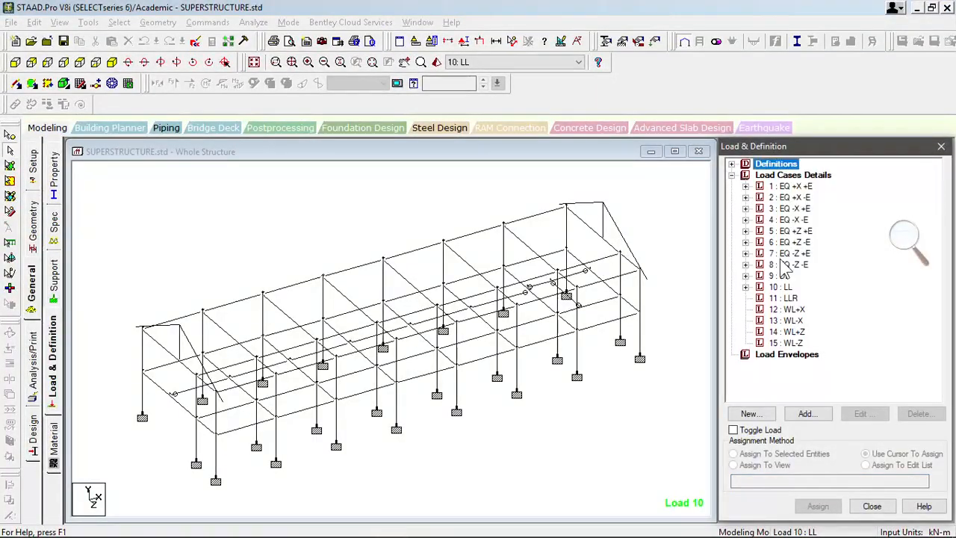
{"action": "left_click", "coordinate": [746, 287]}
{"action": "left_click", "coordinate": [813, 332]}
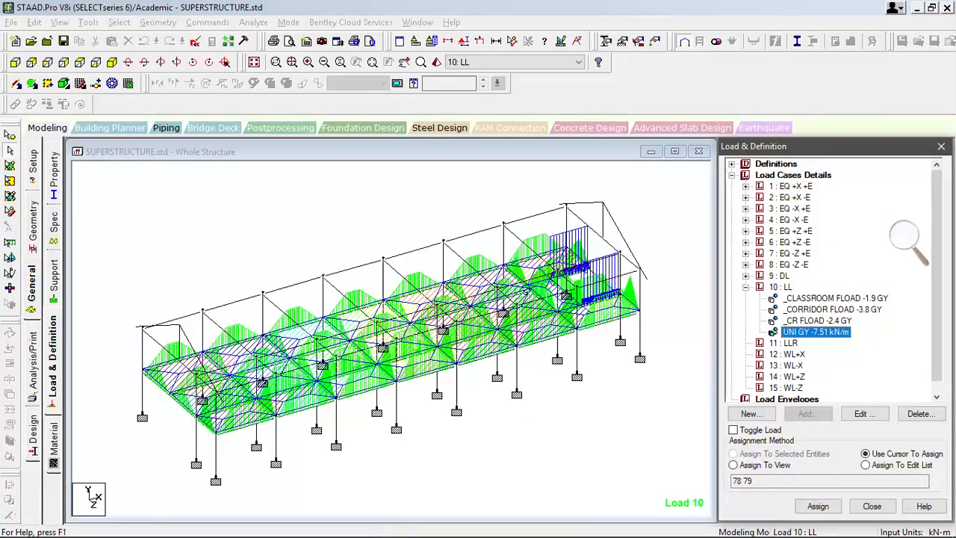
{"action": "mouse_move", "coordinate": [472, 514]}
{"action": "left_click", "coordinate": [498, 524]}
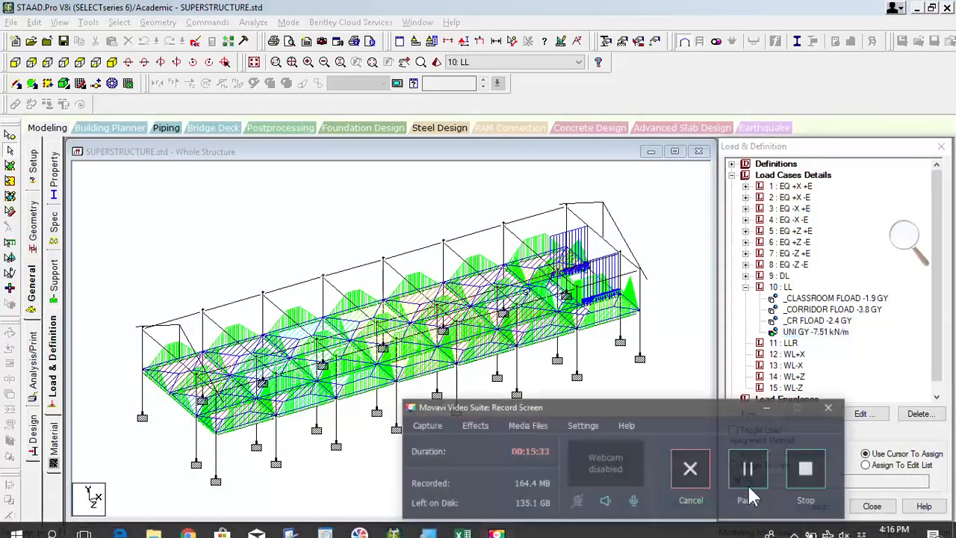
{"action": "left_click", "coordinate": [778, 404]}
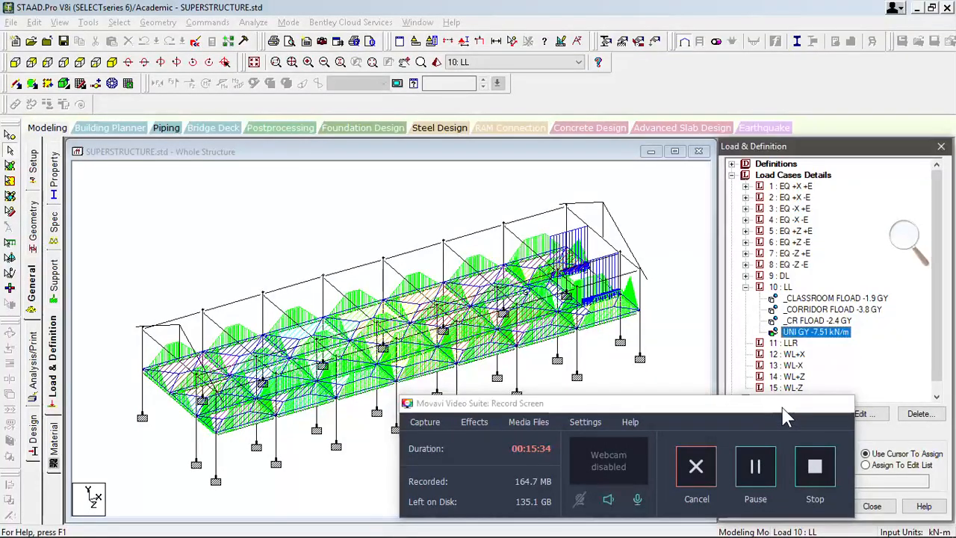
Step: Add a uniform member force of -2.3 kN/m in the GY direction to the LLR case and close the load dialog
{"action": "left_click", "coordinate": [781, 344]}
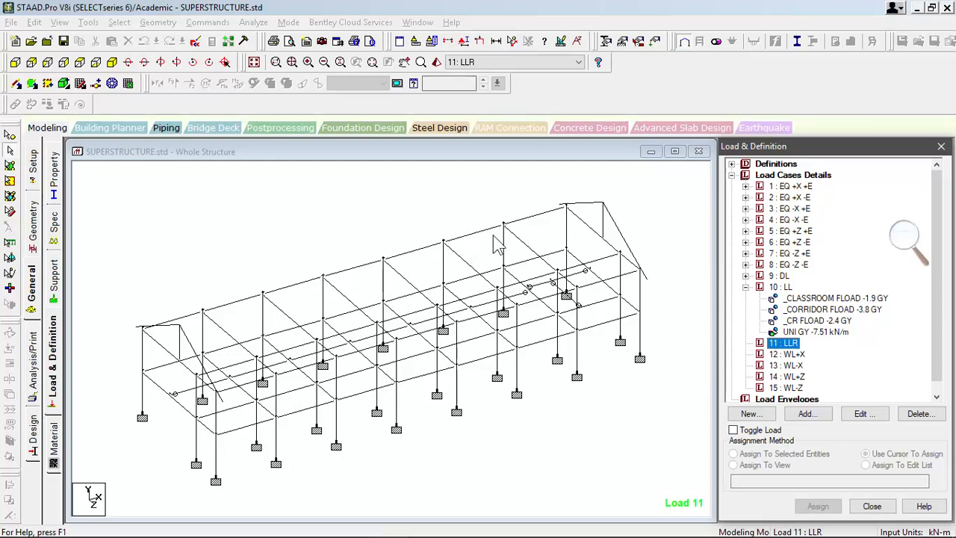
{"action": "scroll", "coordinate": [566, 222], "scroll_direction": "up", "scroll_amount": 2}
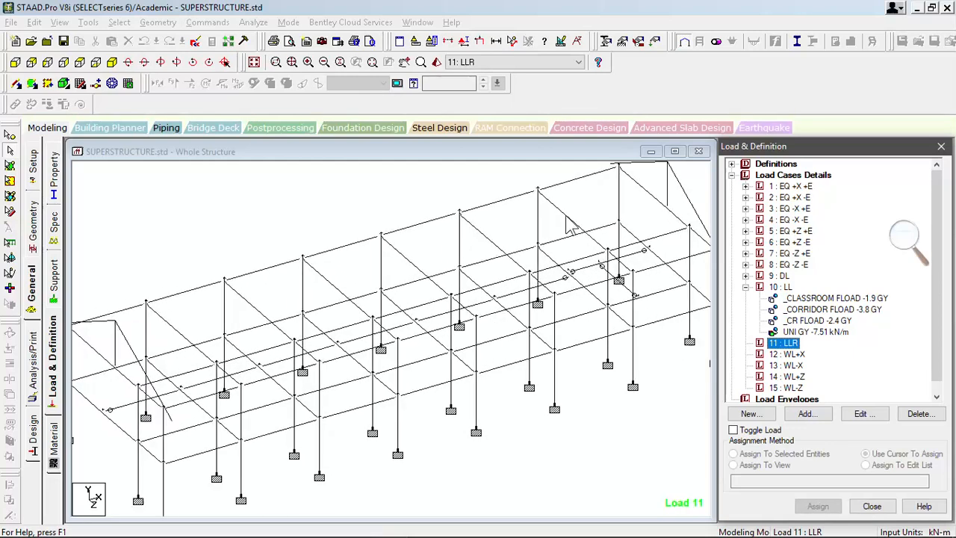
{"action": "scroll", "coordinate": [566, 222], "scroll_direction": "down", "scroll_amount": 3}
{"action": "scroll", "coordinate": [538, 246], "scroll_direction": "up", "scroll_amount": 3}
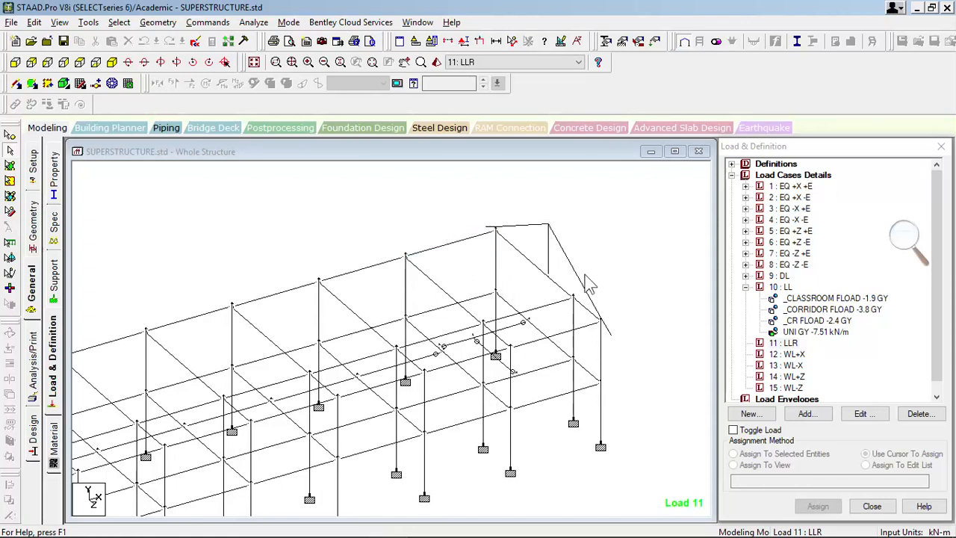
{"action": "left_click", "coordinate": [786, 343]}
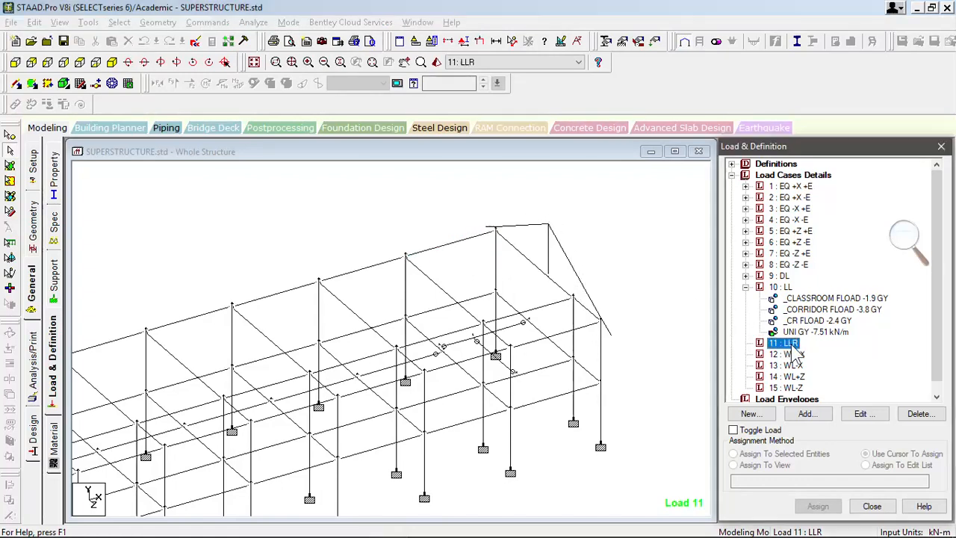
{"action": "left_click", "coordinate": [807, 414]}
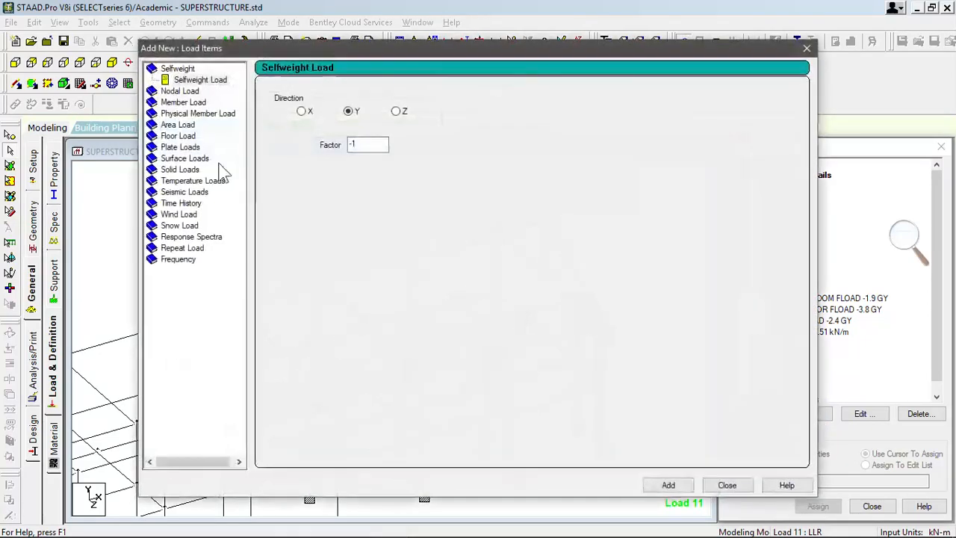
{"action": "left_click", "coordinate": [187, 103]}
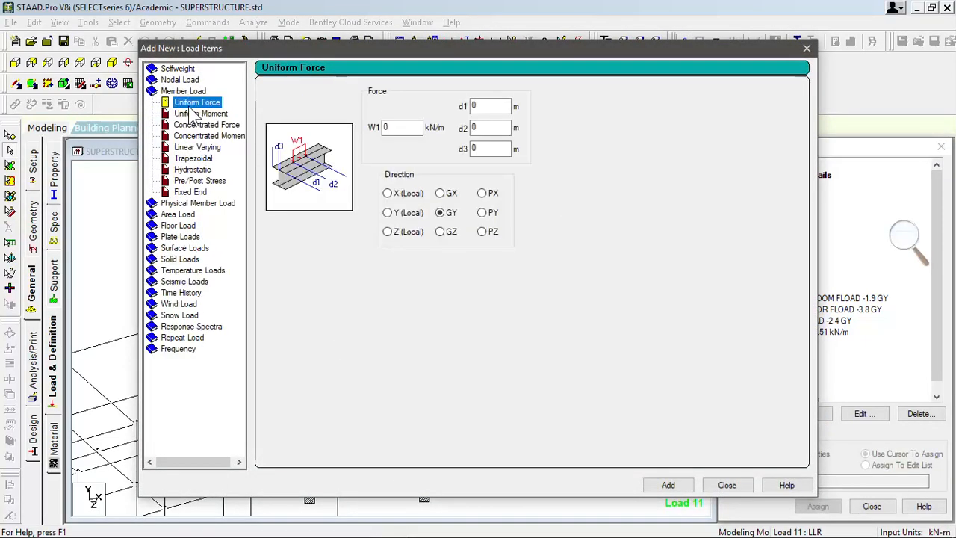
{"action": "left_click", "coordinate": [401, 127]}
{"action": "key", "text": "BackSpace"}
{"action": "type", "text": "-2.3"}
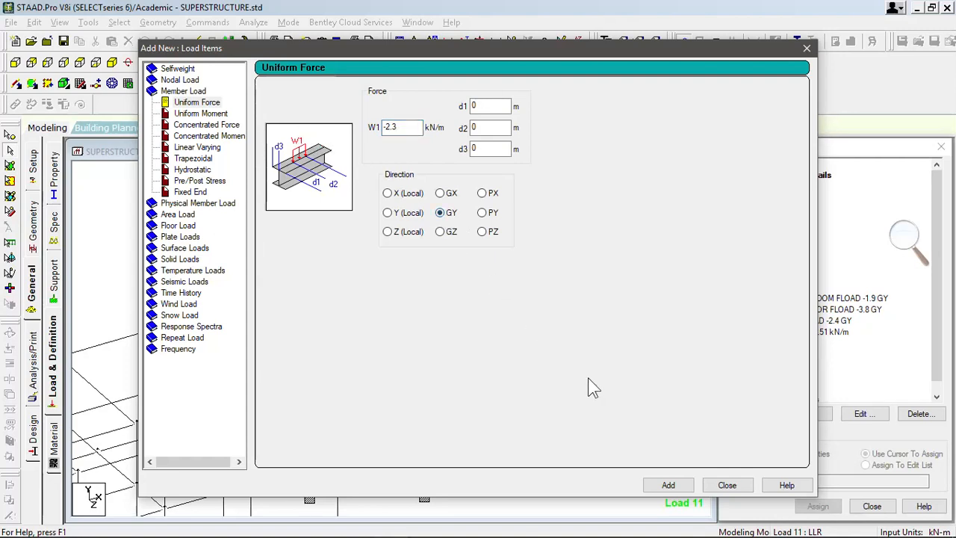
{"action": "left_click", "coordinate": [662, 484]}
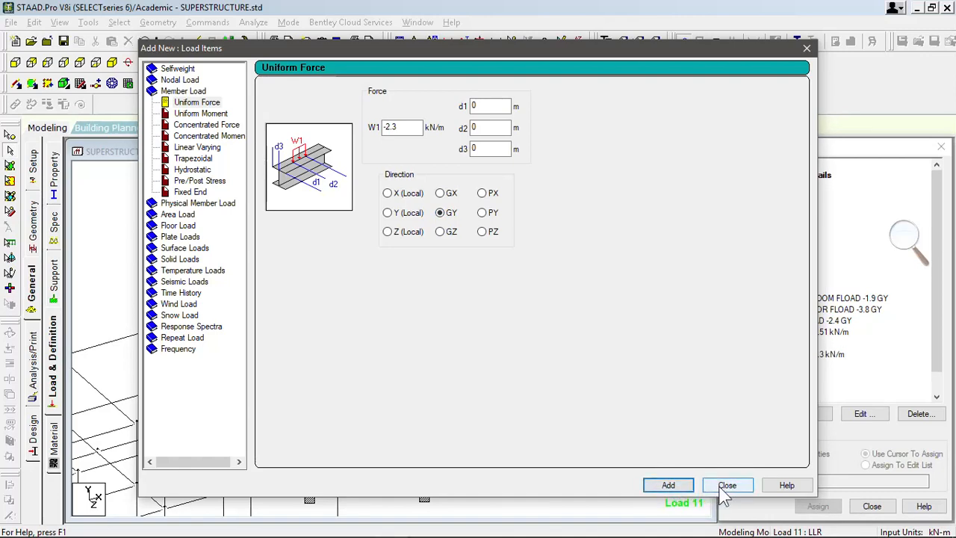
{"action": "left_click", "coordinate": [725, 486]}
Step: Assign the UNI GY -2.3 kN/m load to the short sloping roof overhang member at the building's end and clear the selection
{"action": "left_click", "coordinate": [818, 355]}
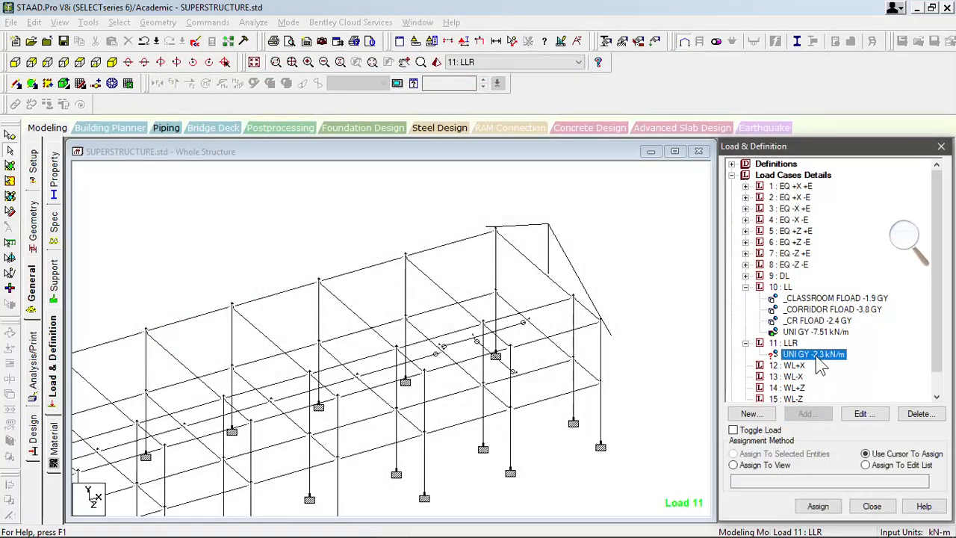
{"action": "left_click", "coordinate": [609, 329]}
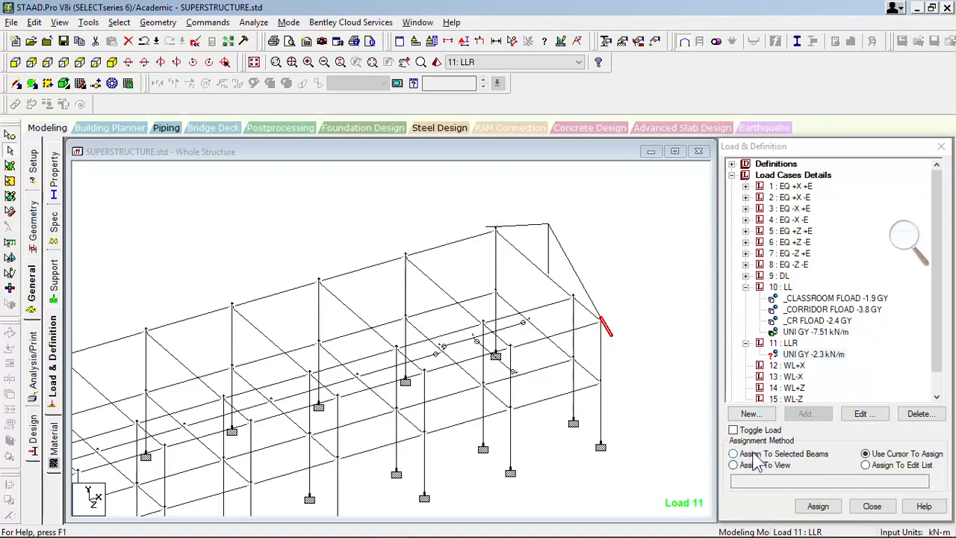
{"action": "left_click", "coordinate": [751, 455]}
{"action": "left_click", "coordinate": [818, 506]}
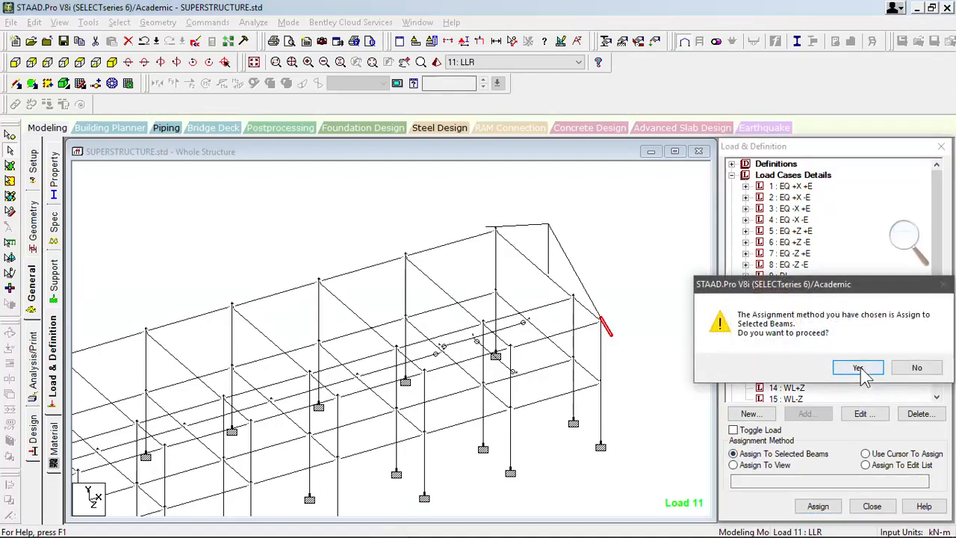
{"action": "left_click", "coordinate": [858, 368]}
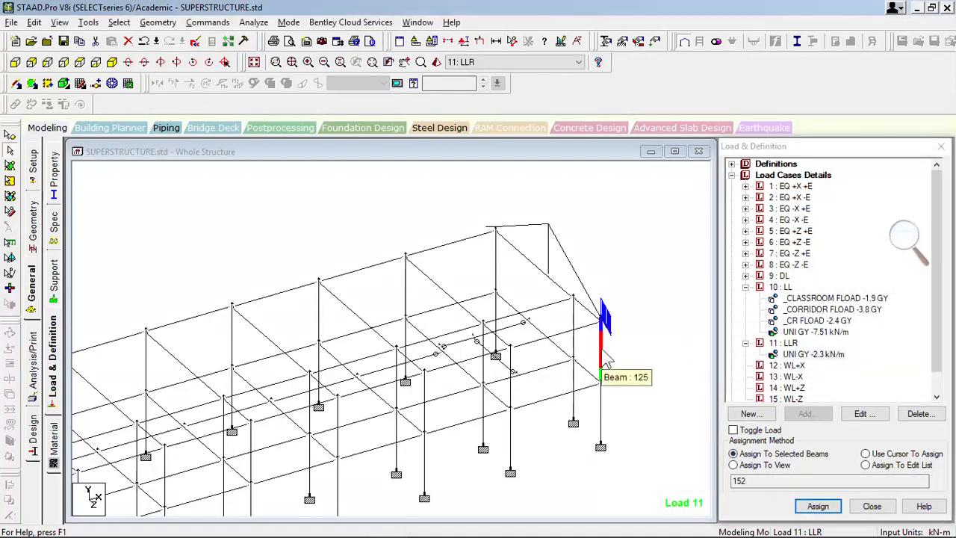
{"action": "left_click", "coordinate": [623, 342]}
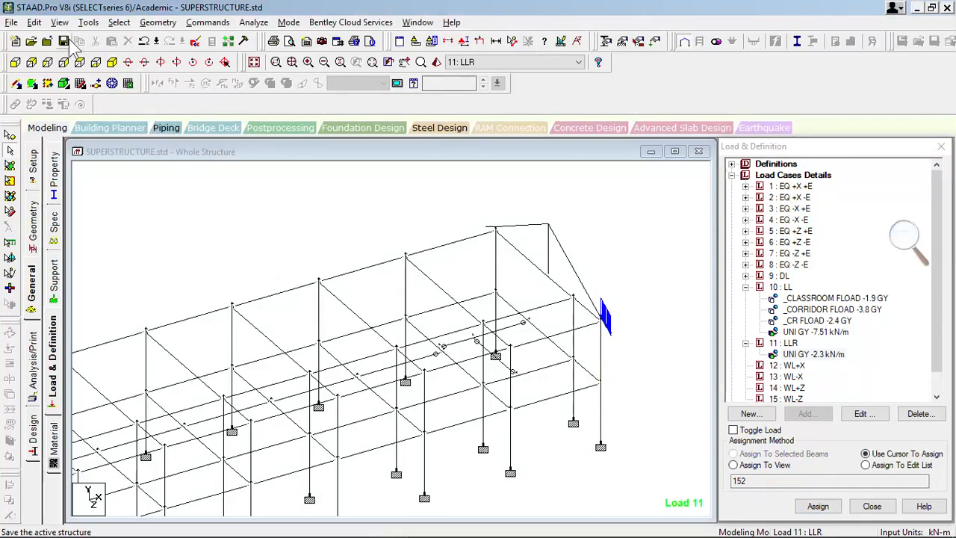
Step: Save the modified structure and open its input command file at the LOAD 11 roof live section
{"action": "left_click", "coordinate": [35, 22]}
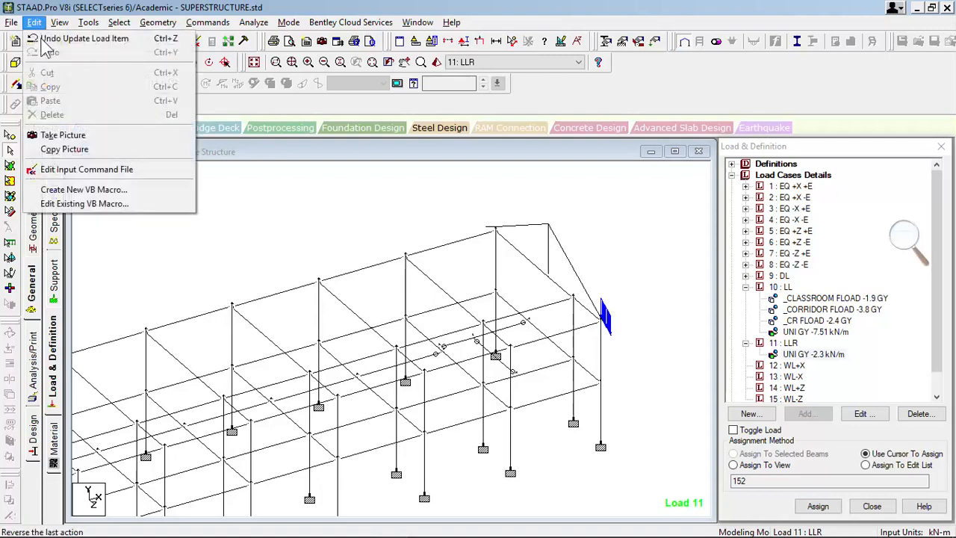
{"action": "left_click", "coordinate": [95, 169]}
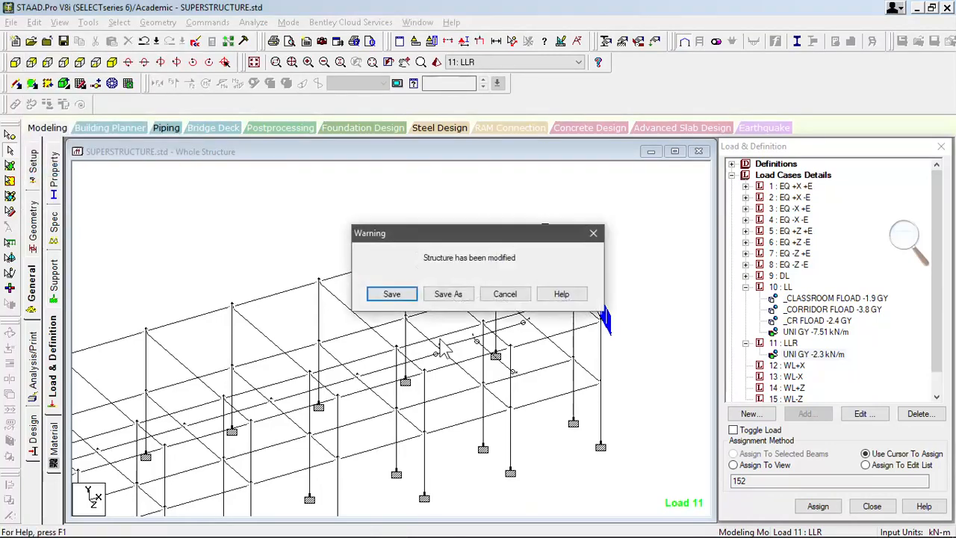
{"action": "left_click", "coordinate": [403, 293]}
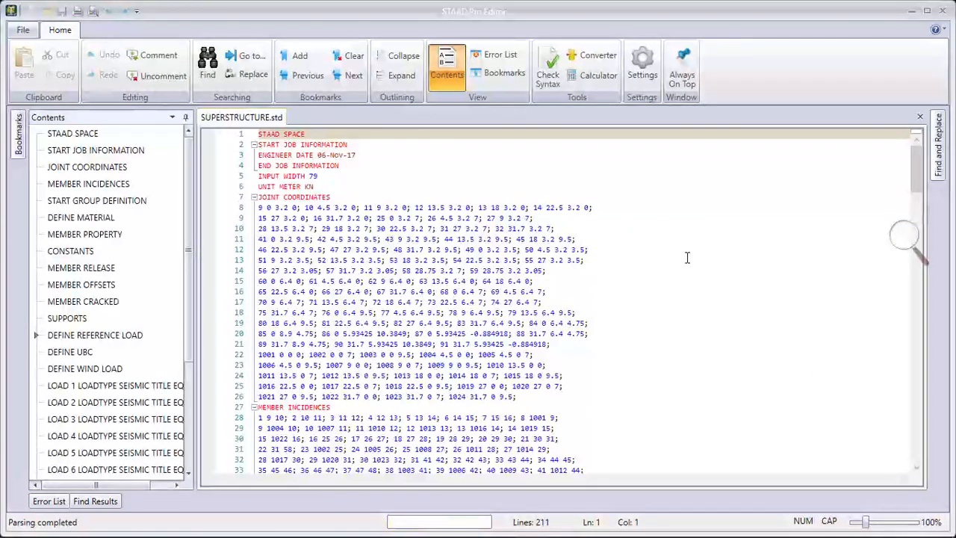
{"action": "scroll", "coordinate": [112, 424], "scroll_direction": "down", "scroll_amount": 3}
{"action": "scroll", "coordinate": [110, 425], "scroll_direction": "down", "scroll_amount": 1}
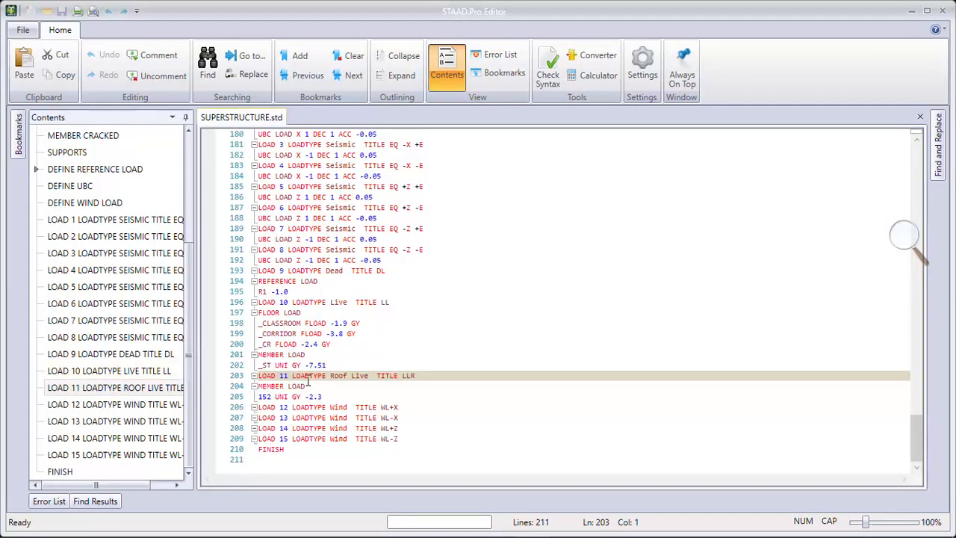
{"action": "scroll", "coordinate": [505, 364], "scroll_direction": "up", "scroll_amount": 7, "text": "ctrl"}
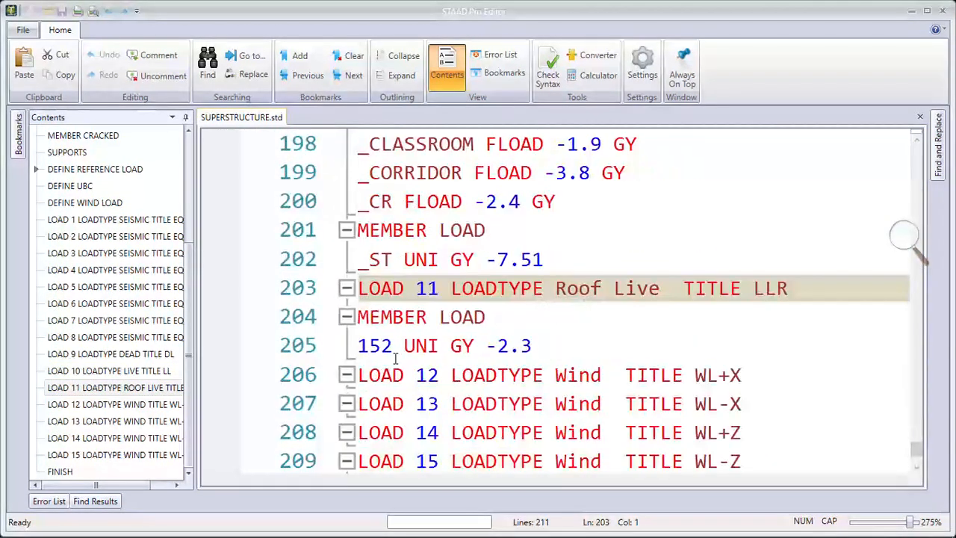
Step: Replace member 152 with the group _TC in the UNI GY -2.3 line, then save the command file and the model
{"action": "left_click_drag", "start_coordinate": [392, 346], "coordinate": [358, 346]}
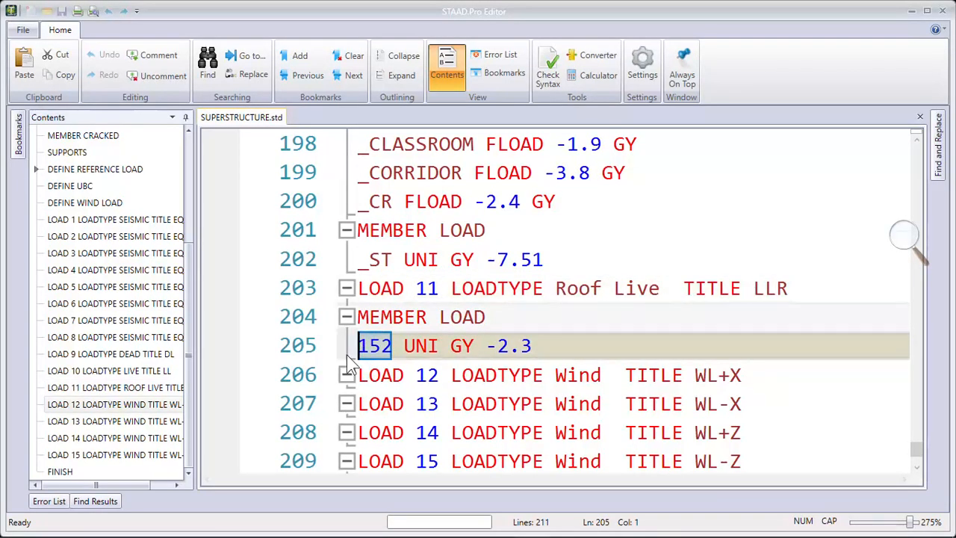
{"action": "type", "text": "_TC"}
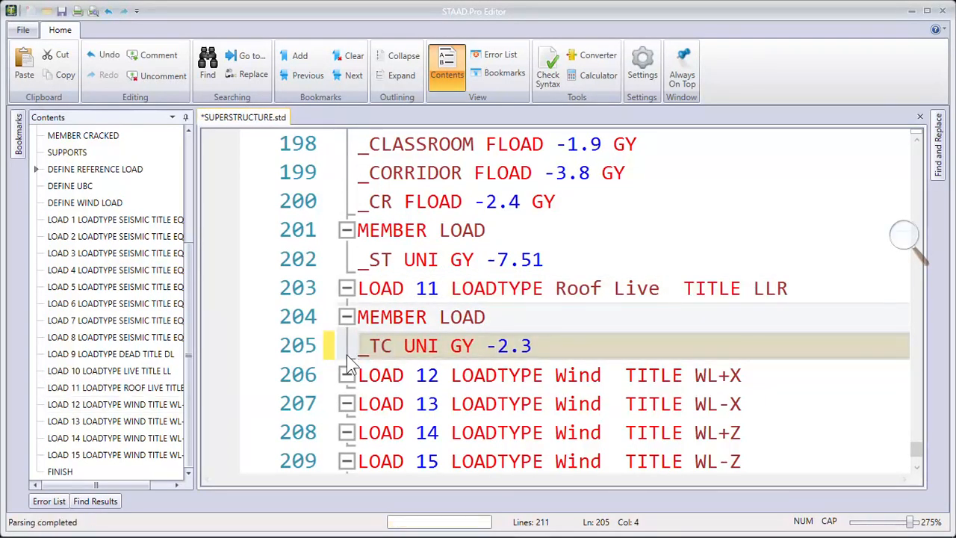
{"action": "key", "text": "ctrl+s"}
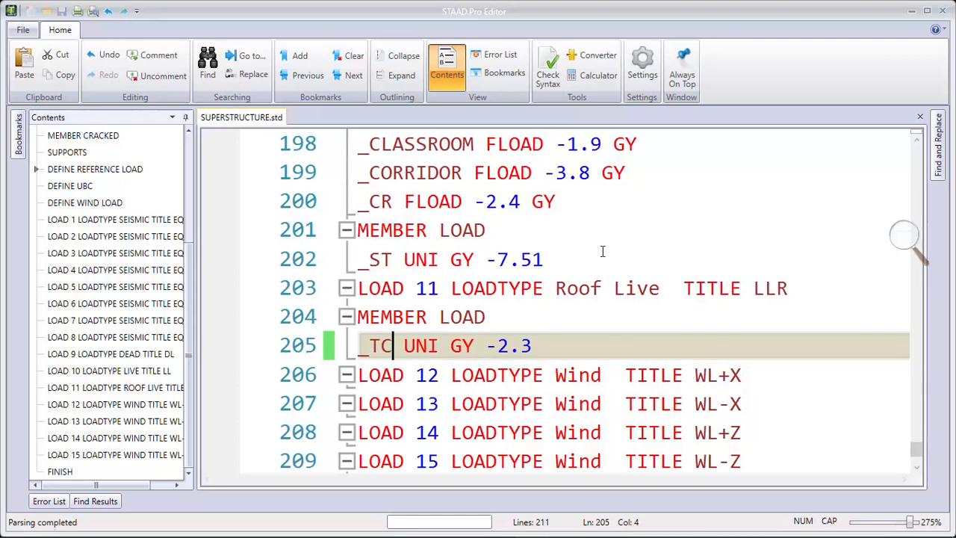
{"action": "left_click", "coordinate": [943, 10]}
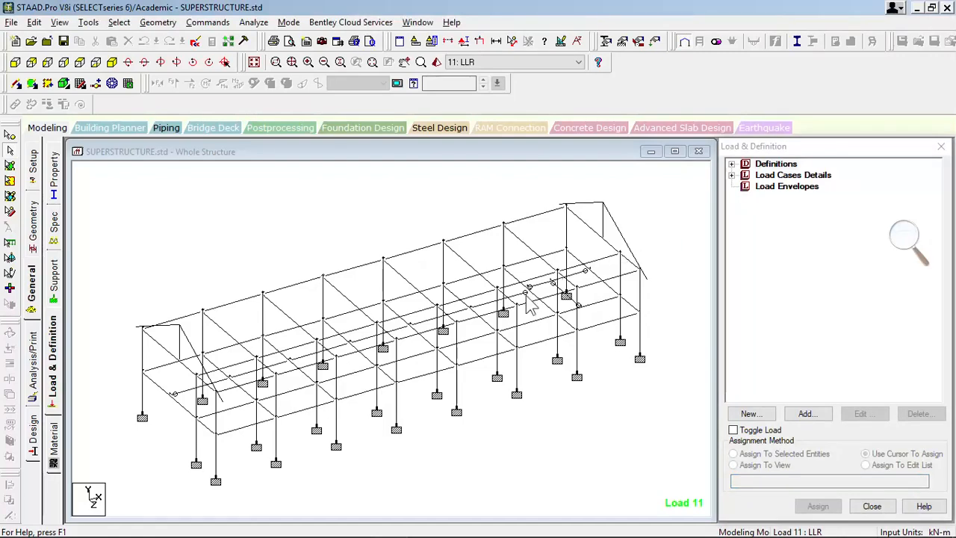
{"action": "left_click", "coordinate": [64, 40]}
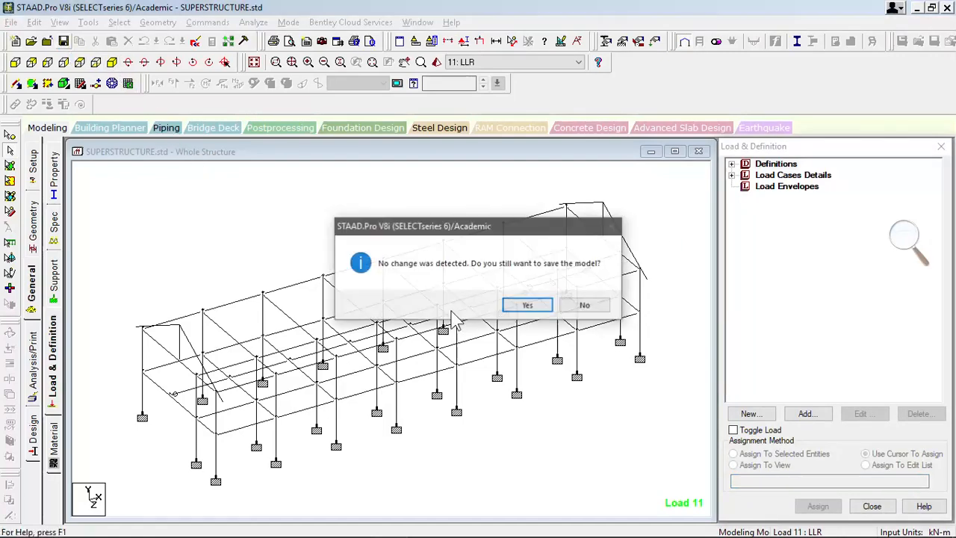
{"action": "left_click", "coordinate": [510, 305]}
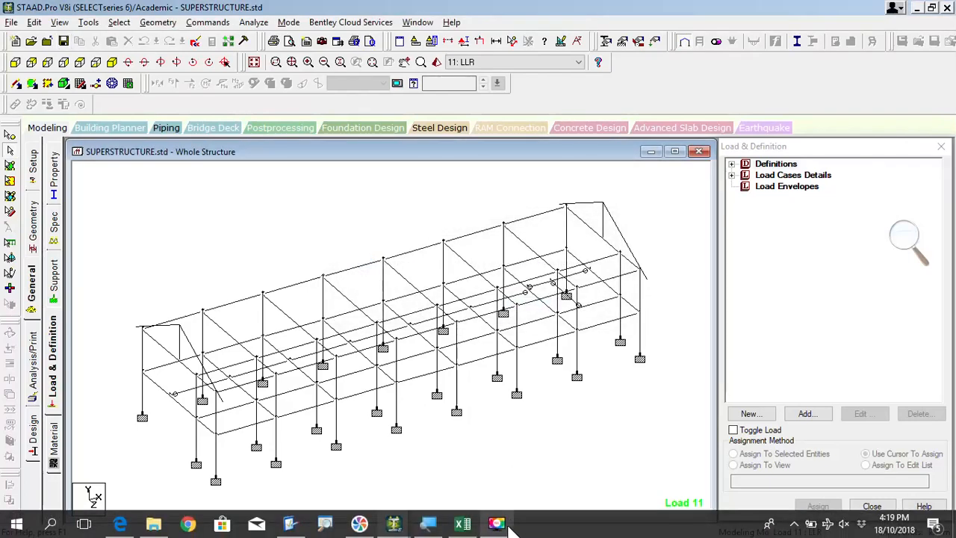
{"action": "left_click", "coordinate": [757, 463]}
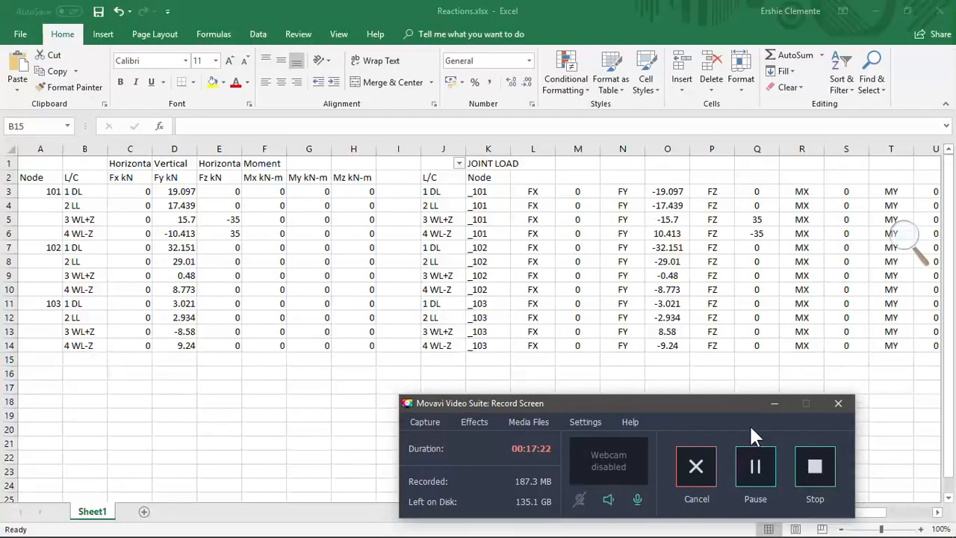
{"action": "left_click", "coordinate": [774, 405]}
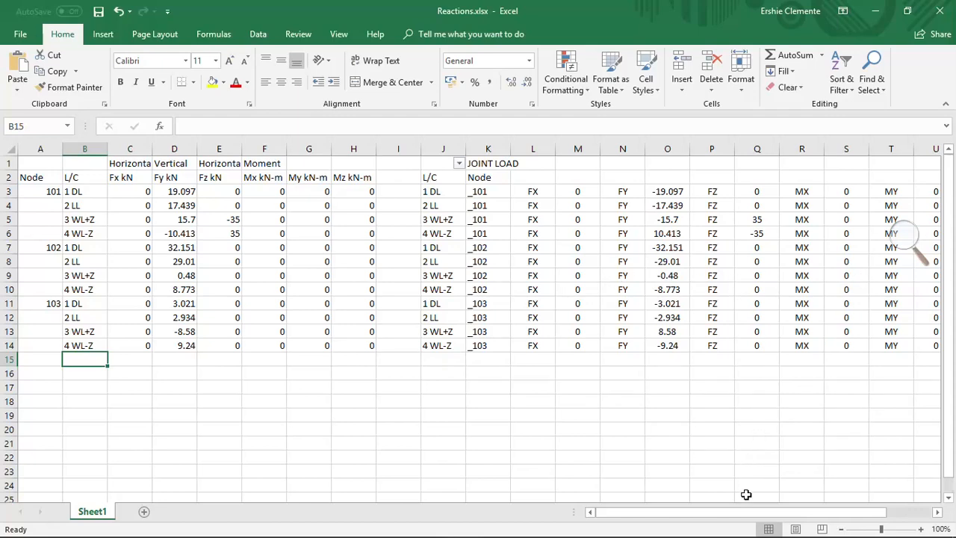
Step: Filter the joint load table in Excel's Reactions.xlsx workbook to load case 2 LL only
{"action": "left_click_drag", "start_coordinate": [753, 516], "coordinate": [815, 520]}
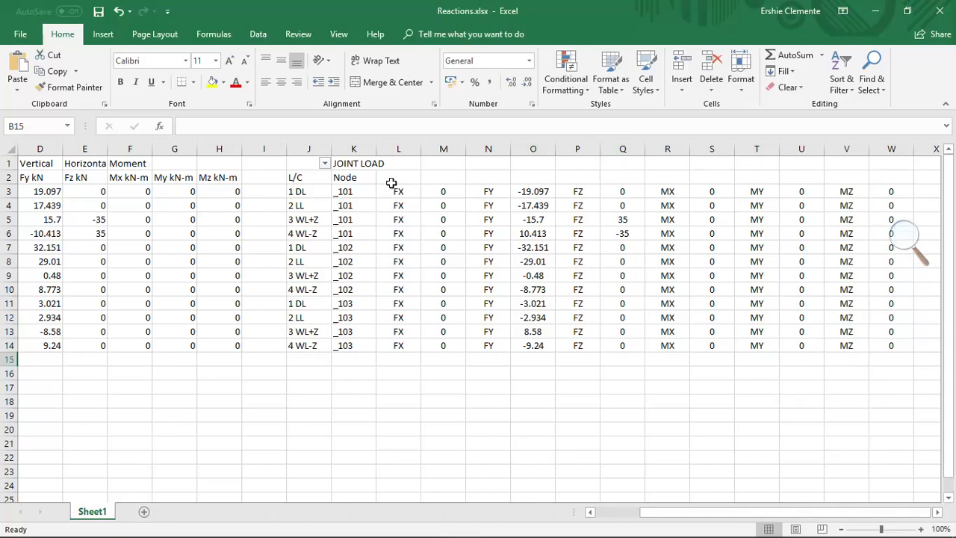
{"action": "left_click", "coordinate": [324, 166]}
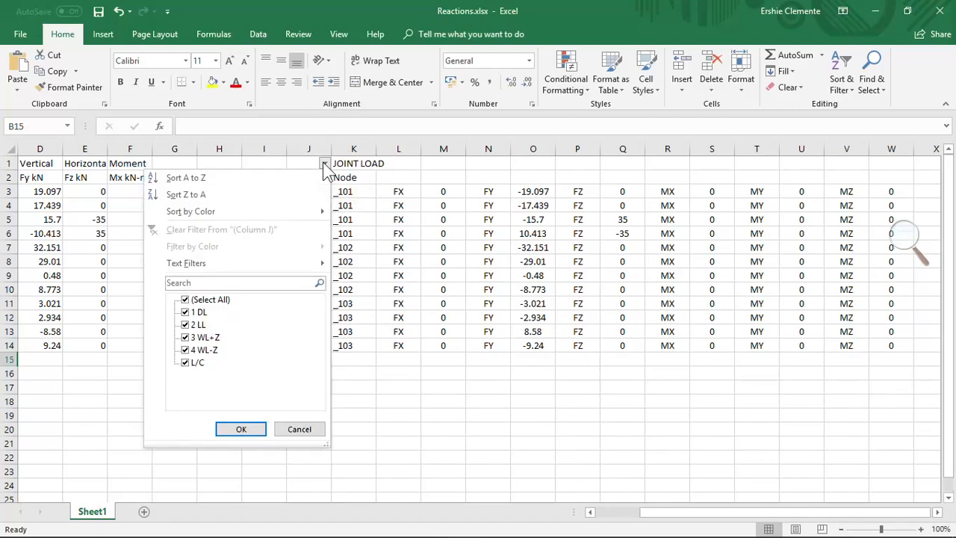
{"action": "left_click", "coordinate": [186, 300]}
{"action": "left_click", "coordinate": [187, 325]}
{"action": "left_click", "coordinate": [241, 429]}
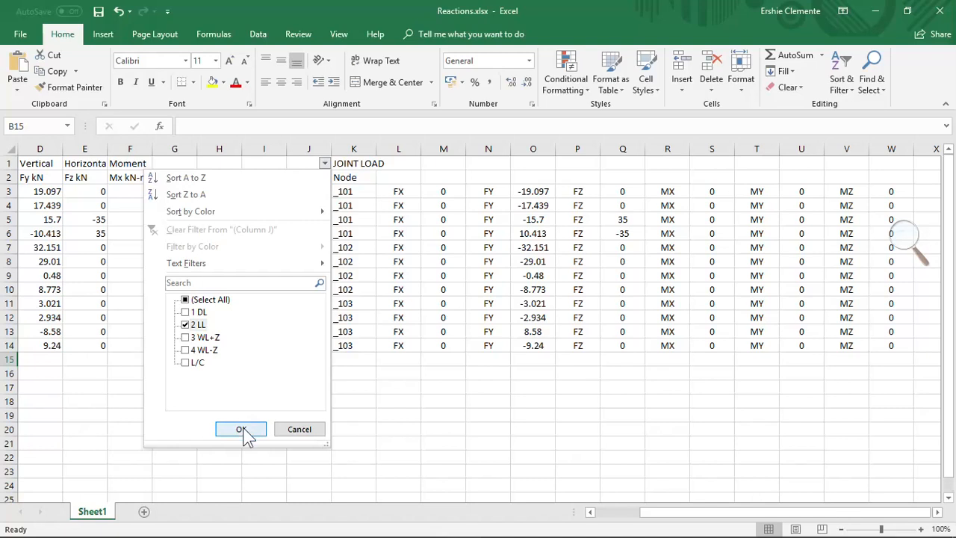
{"action": "left_click", "coordinate": [244, 432]}
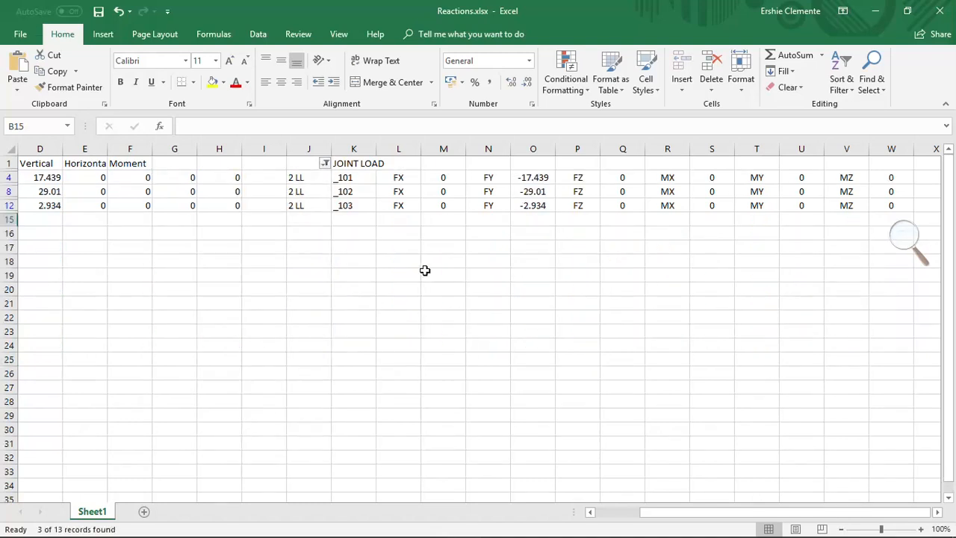
Step: Copy the JOINT LOAD heading together with the filtered _101, _102 and _103 rows through the MZ values
{"action": "left_click", "coordinate": [352, 165]}
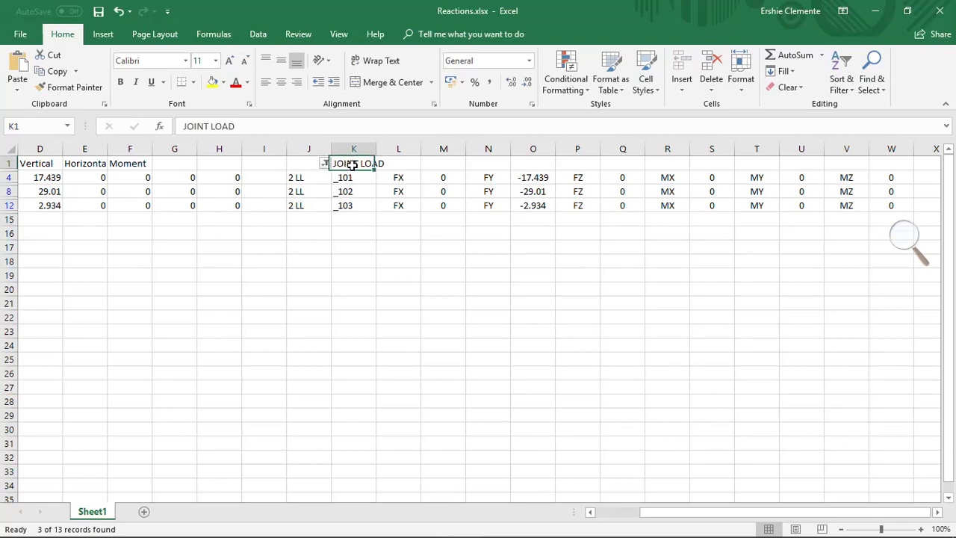
{"action": "left_click_drag", "start_coordinate": [353, 165], "coordinate": [892, 207]}
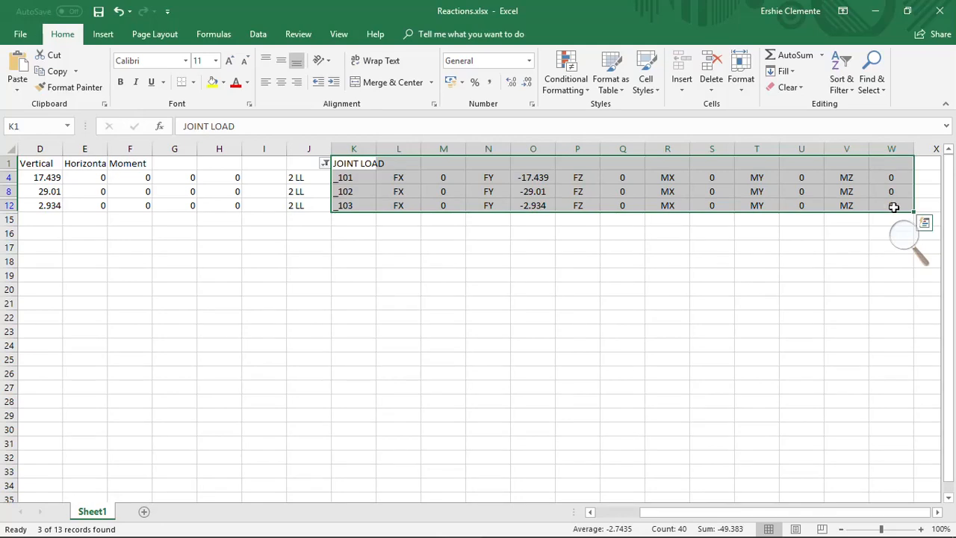
{"action": "key", "text": "ctrl+c"}
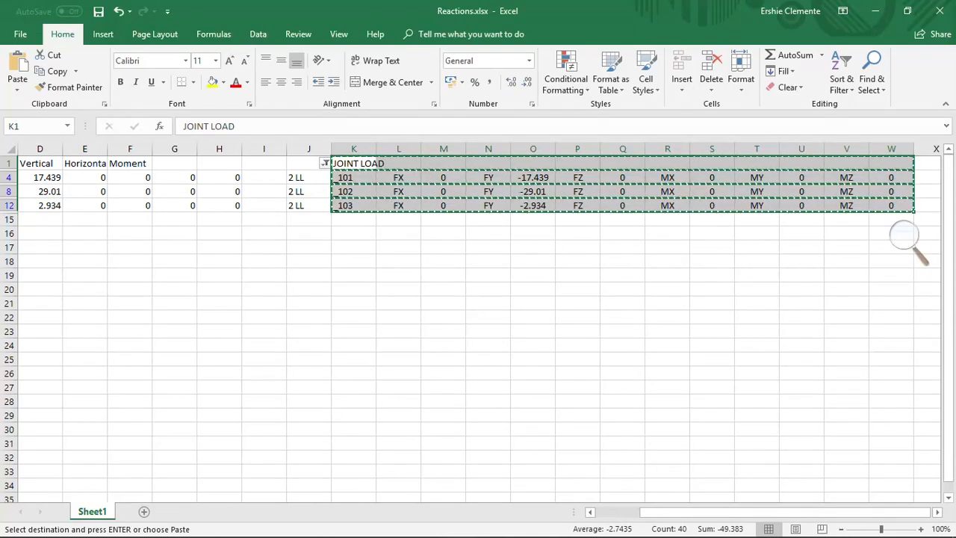
Step: Switch to the SUPERSTRUCTURE model in STAAD.Pro and open its input command file at load case 11 LLR
{"action": "left_click", "coordinate": [394, 523]}
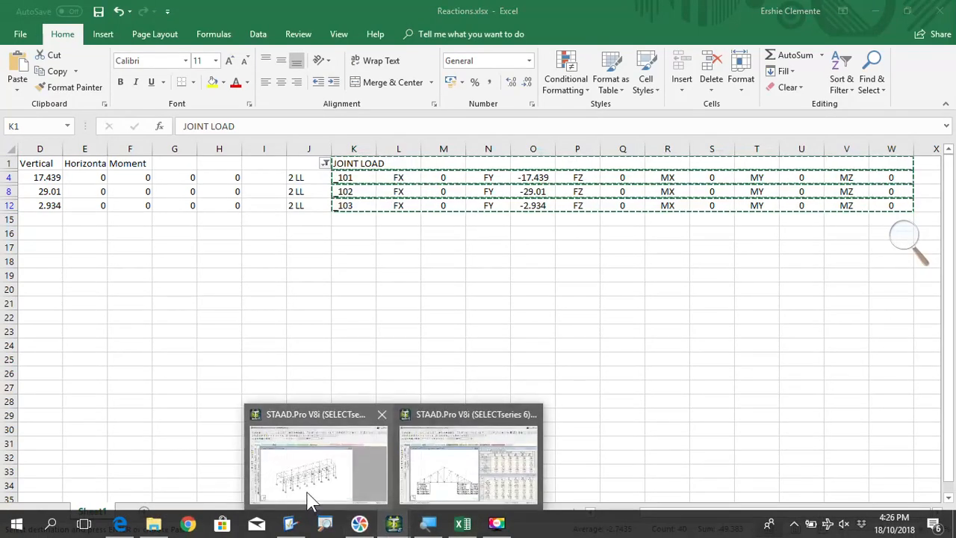
{"action": "left_click", "coordinate": [311, 471]}
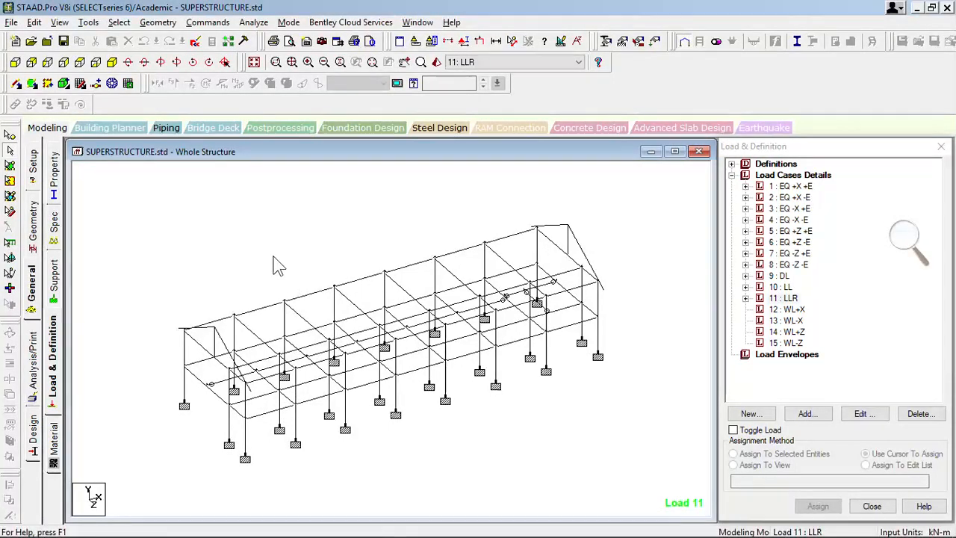
{"action": "scroll", "coordinate": [295, 307], "scroll_direction": "up", "scroll_amount": 1}
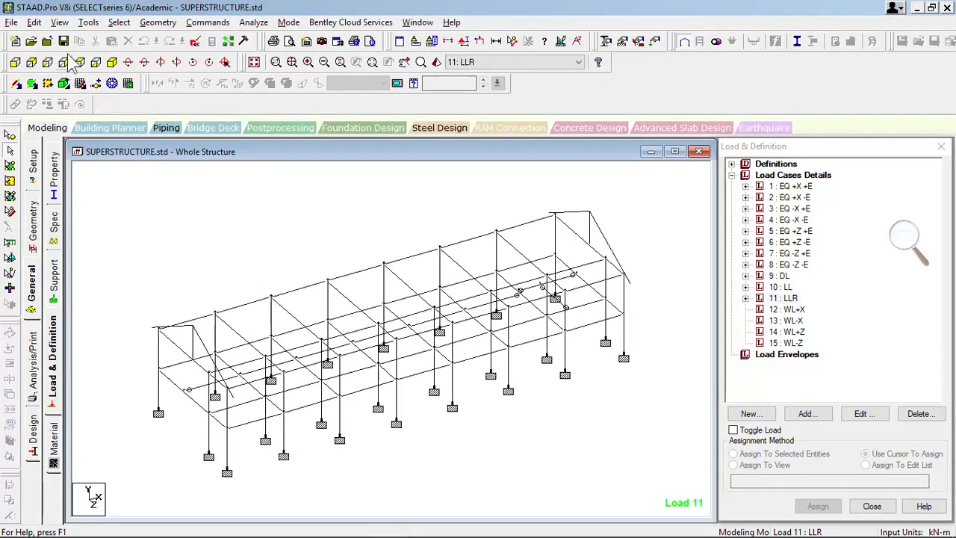
{"action": "left_click", "coordinate": [34, 21]}
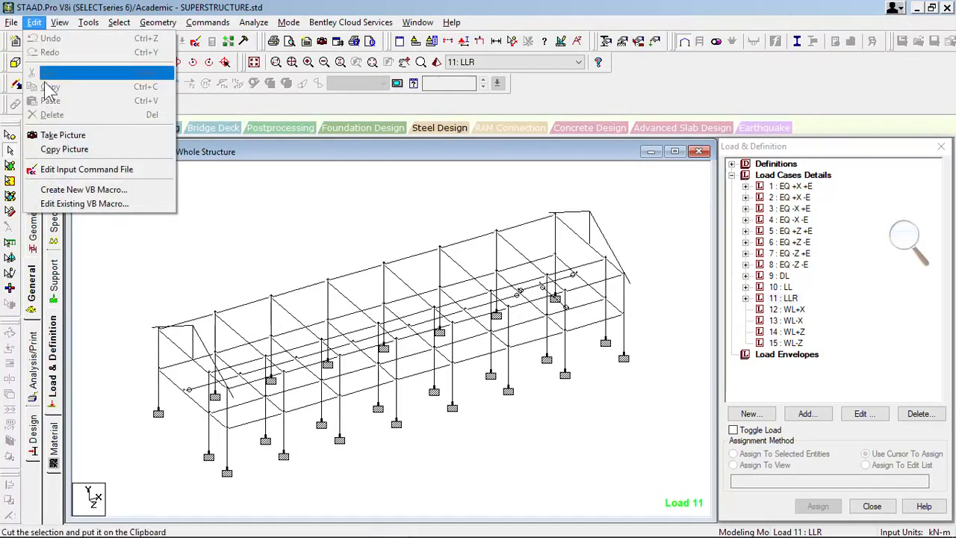
{"action": "left_click", "coordinate": [71, 170]}
{"action": "scroll", "coordinate": [120, 392], "scroll_direction": "down", "scroll_amount": 3}
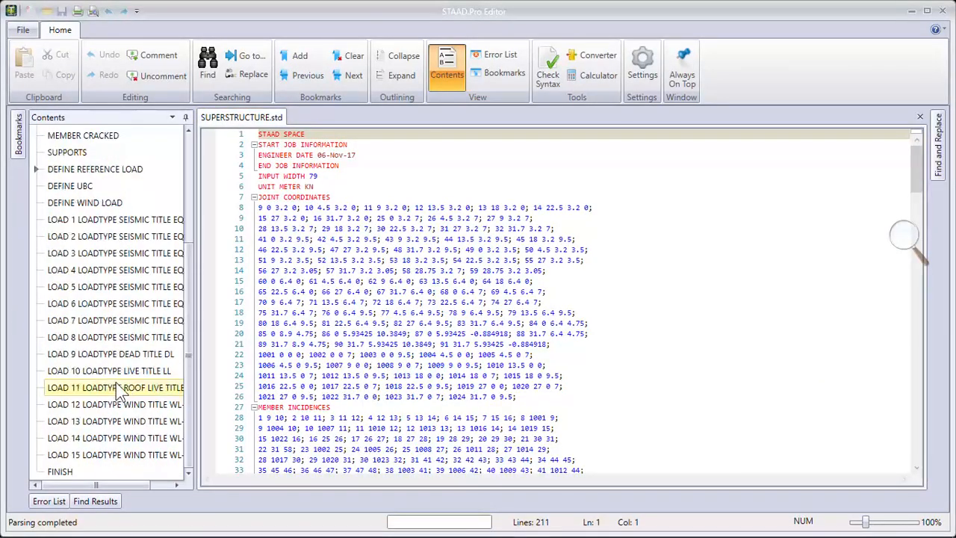
{"action": "left_click", "coordinate": [112, 387]}
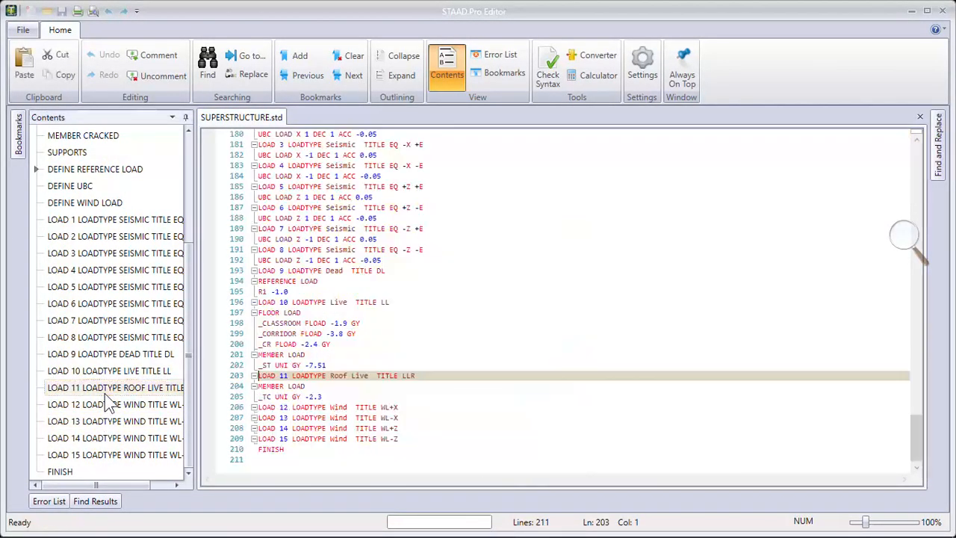
{"action": "scroll", "coordinate": [568, 303], "scroll_direction": "up", "scroll_amount": 10, "text": "ctrl"}
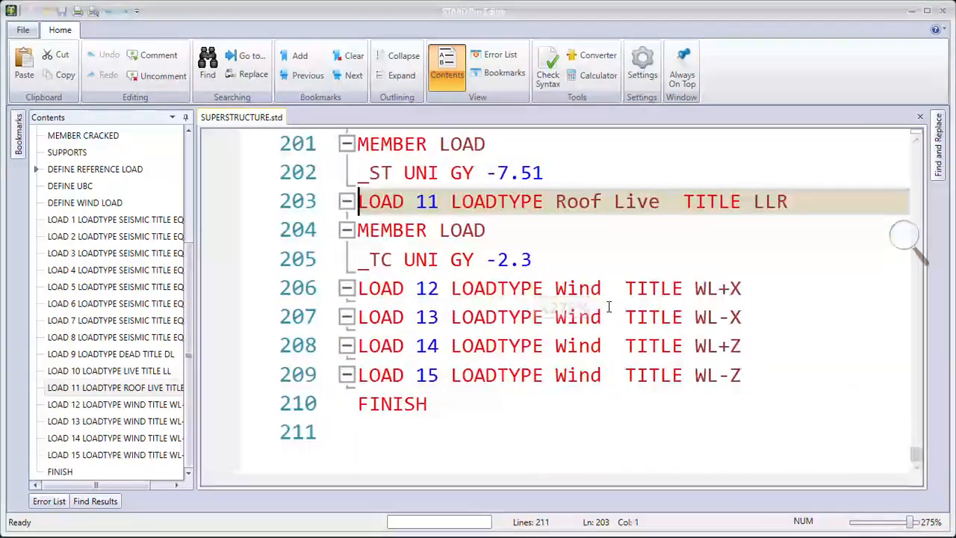
Step: Paste the copied joint load block on a new line below _TC UNI GY -2.3, then save and close the command file
{"action": "left_click", "coordinate": [550, 262]}
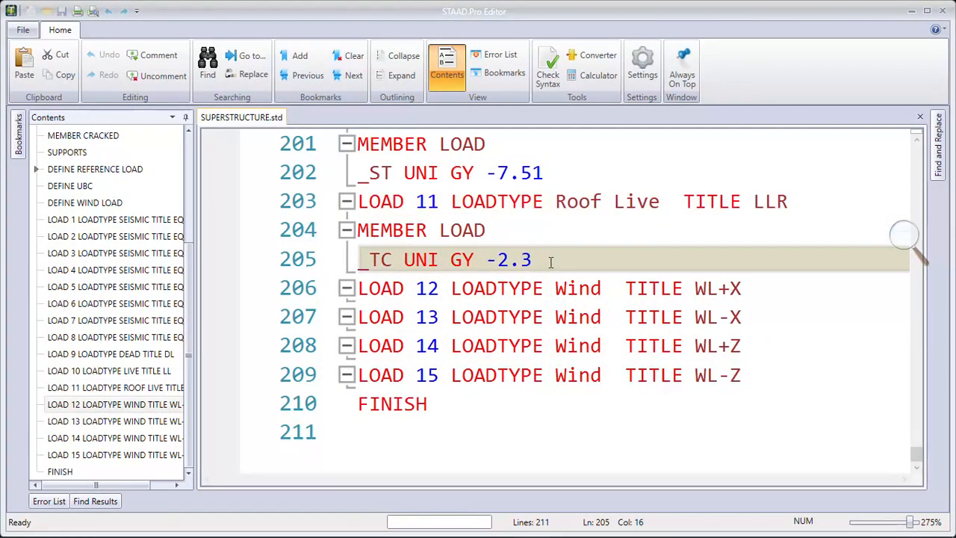
{"action": "key", "text": "Return"}
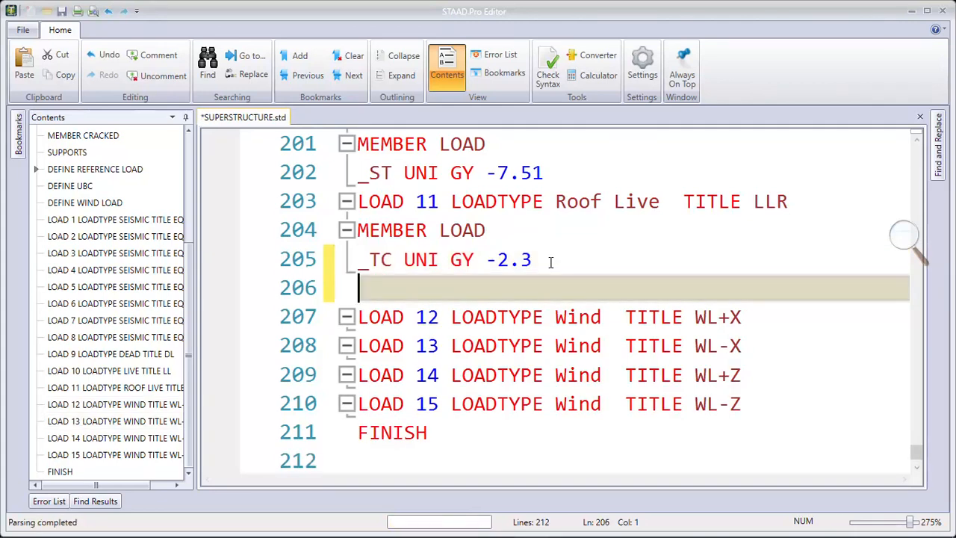
{"action": "key", "text": "ctrl+v"}
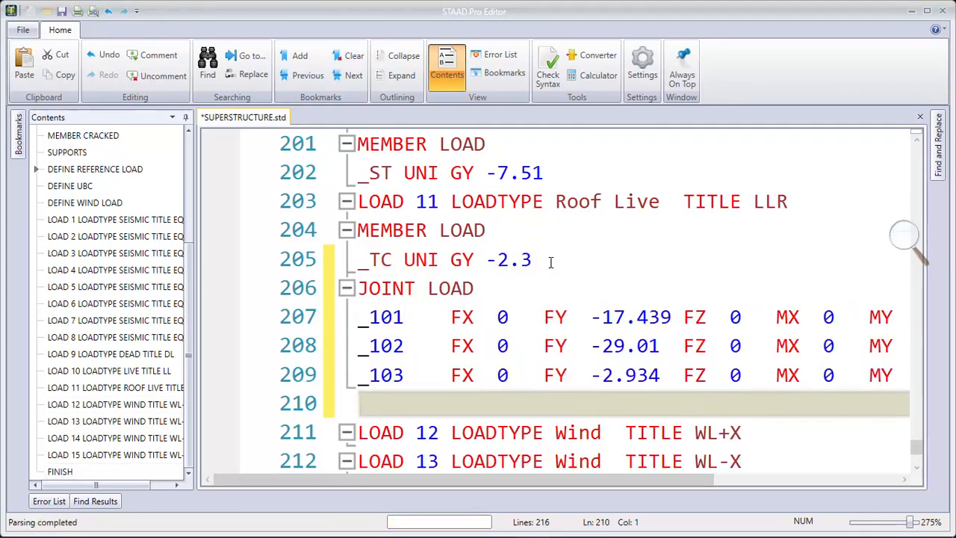
{"action": "key", "text": "ctrl+s"}
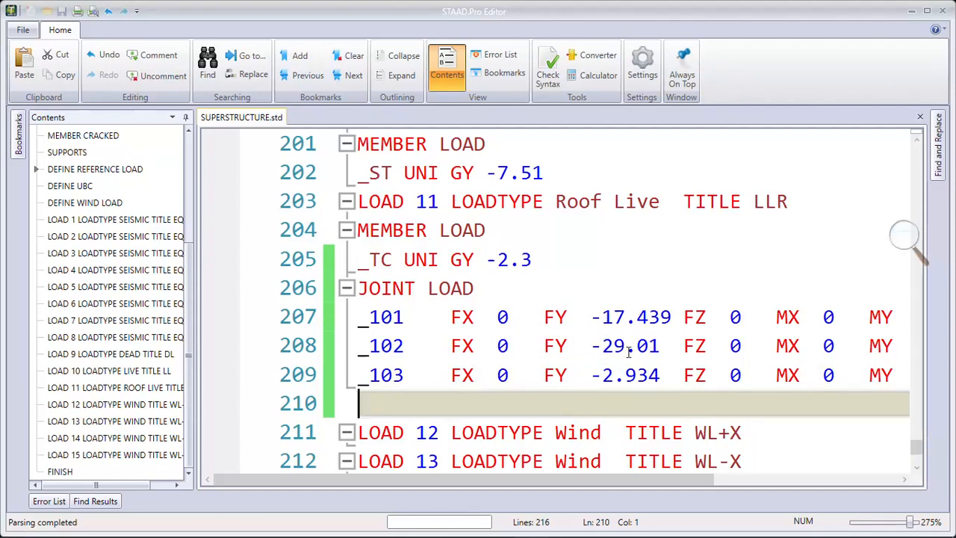
{"action": "left_click", "coordinate": [942, 12]}
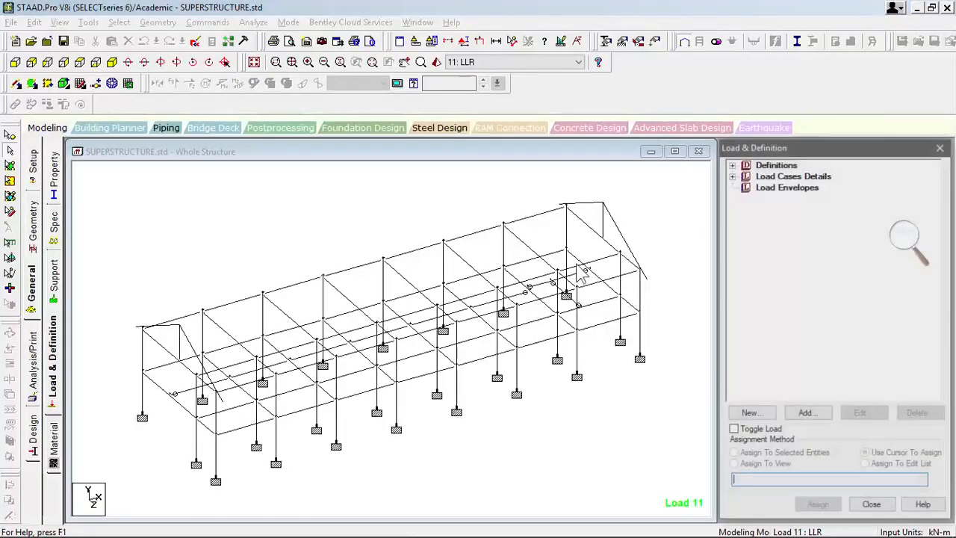
Step: Expand the LLR load case and check which joints carry the FY -17.439, -29.01 and -2.934 loads
{"action": "left_click", "coordinate": [732, 177]}
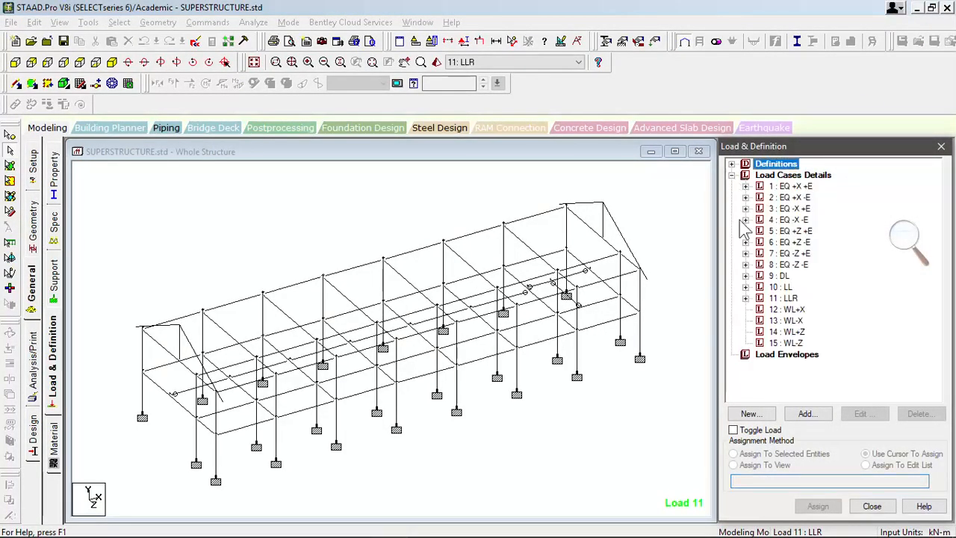
{"action": "left_click", "coordinate": [746, 299]}
{"action": "left_click", "coordinate": [808, 321]}
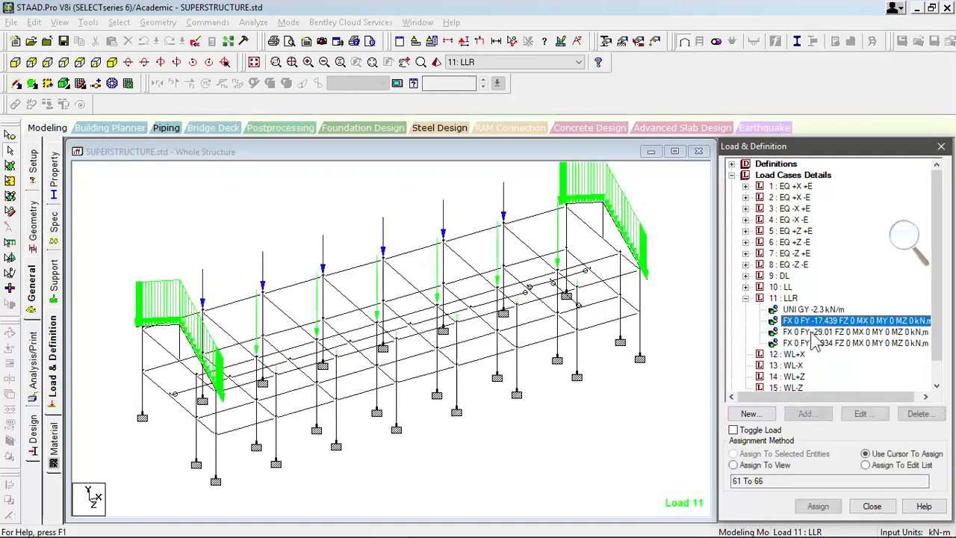
{"action": "left_click", "coordinate": [814, 334]}
{"action": "left_click", "coordinate": [814, 343]}
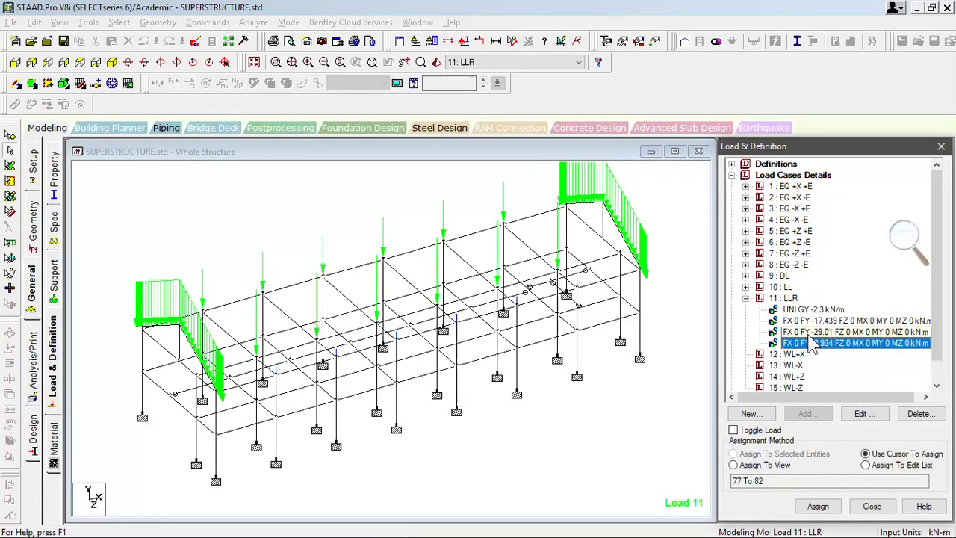
Step: Highlight the UNI GY -2.3 kN/m member load and the FY -29.01 and -17.439 joint loads of LLR to see where they act
{"action": "left_click", "coordinate": [813, 334]}
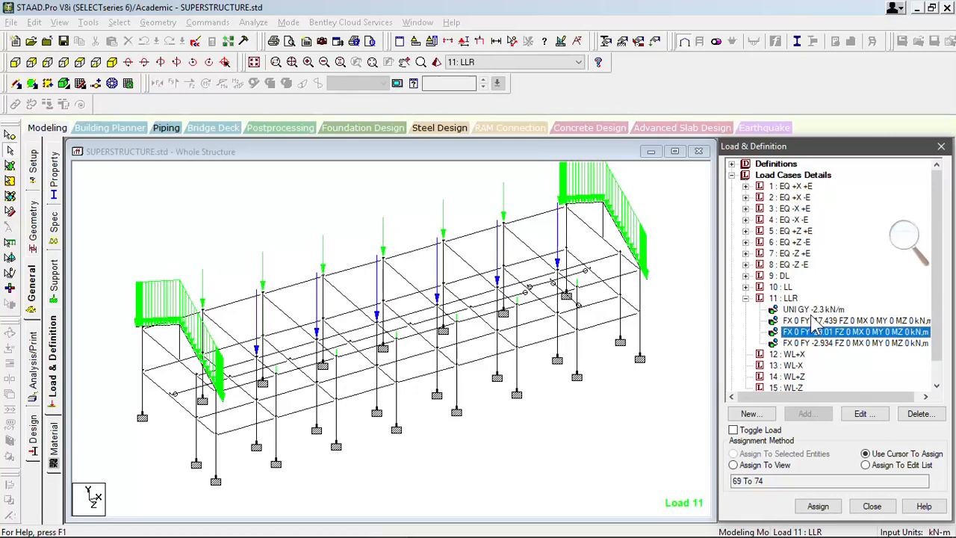
{"action": "left_click", "coordinate": [813, 311]}
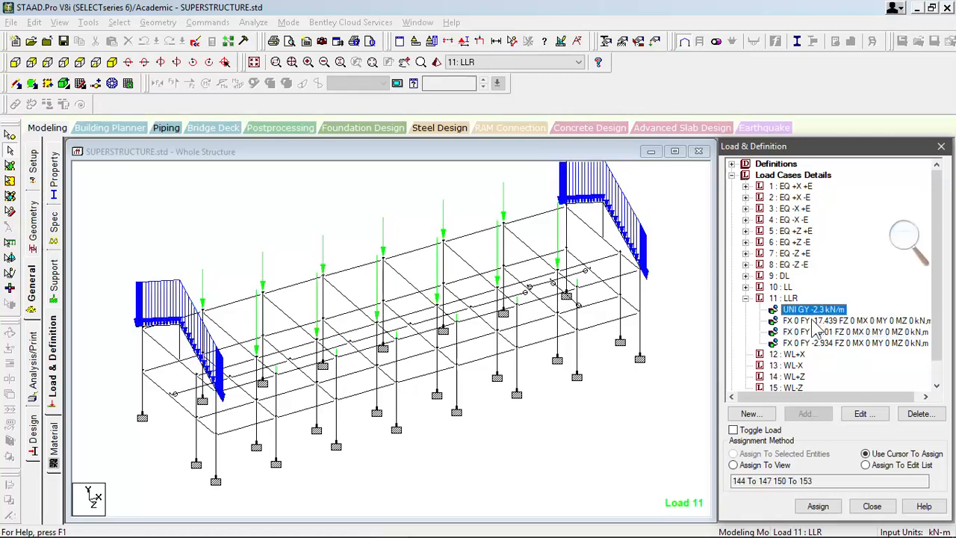
{"action": "left_click", "coordinate": [816, 321]}
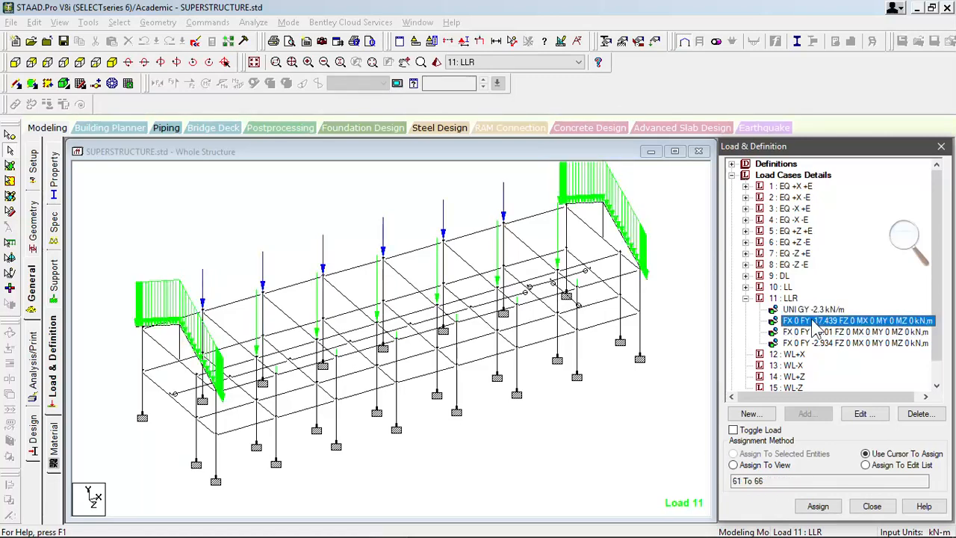
Step: Collapse the LLR load case and select load case 12, WL+X
{"action": "left_click", "coordinate": [786, 355]}
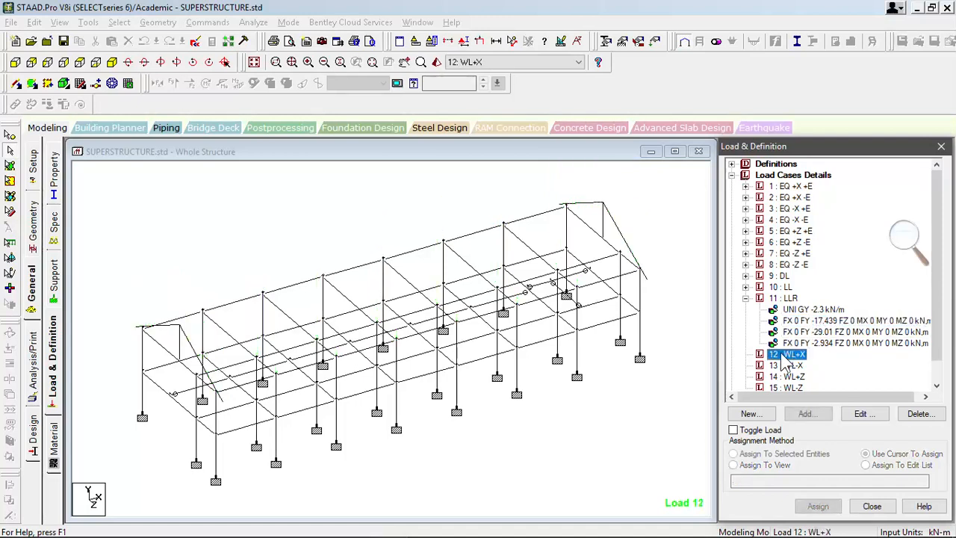
{"action": "left_click", "coordinate": [746, 298]}
{"action": "left_click", "coordinate": [679, 270]}
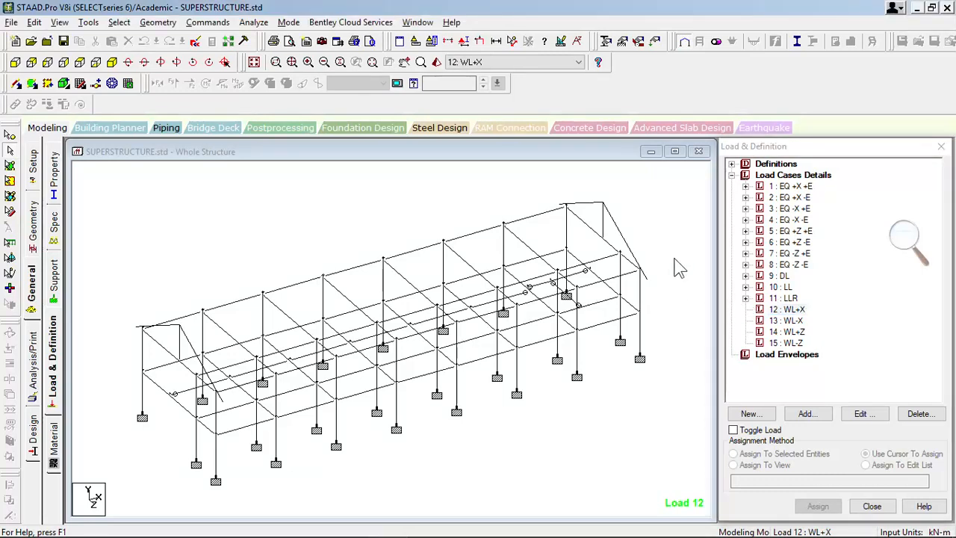
{"action": "left_click", "coordinate": [781, 311]}
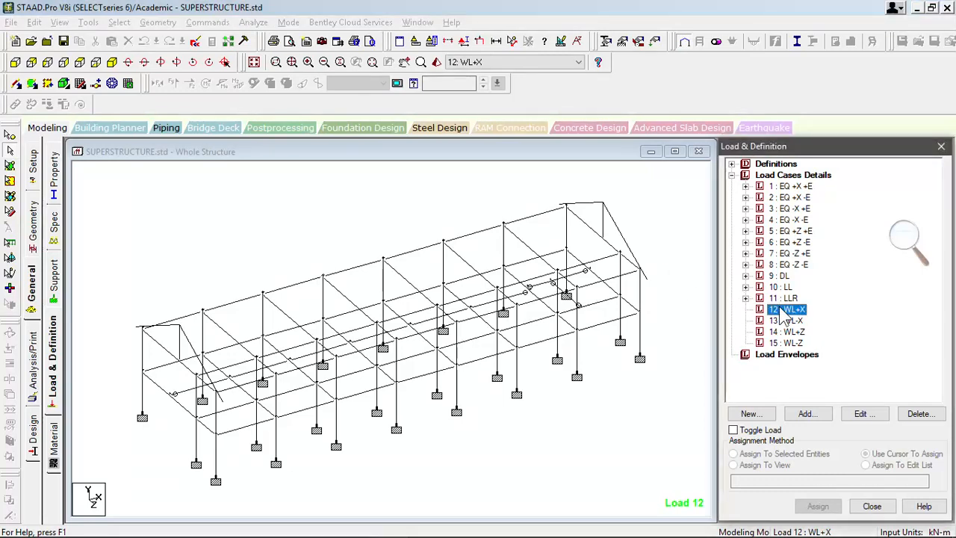
Step: Expand the wind definitions and review their WWX, LWX, WWZ and LWZ types against the WL+X load case
{"action": "left_click", "coordinate": [732, 164]}
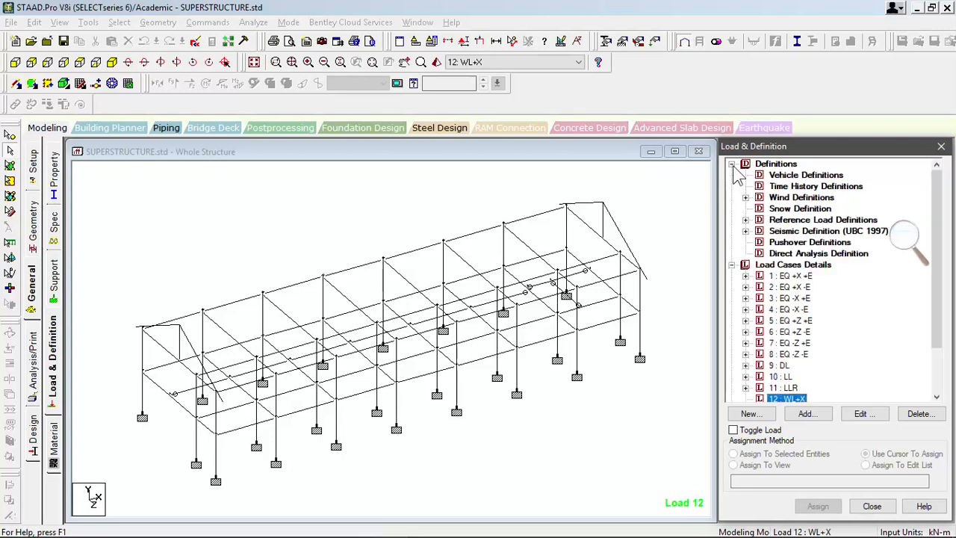
{"action": "left_click", "coordinate": [746, 197]}
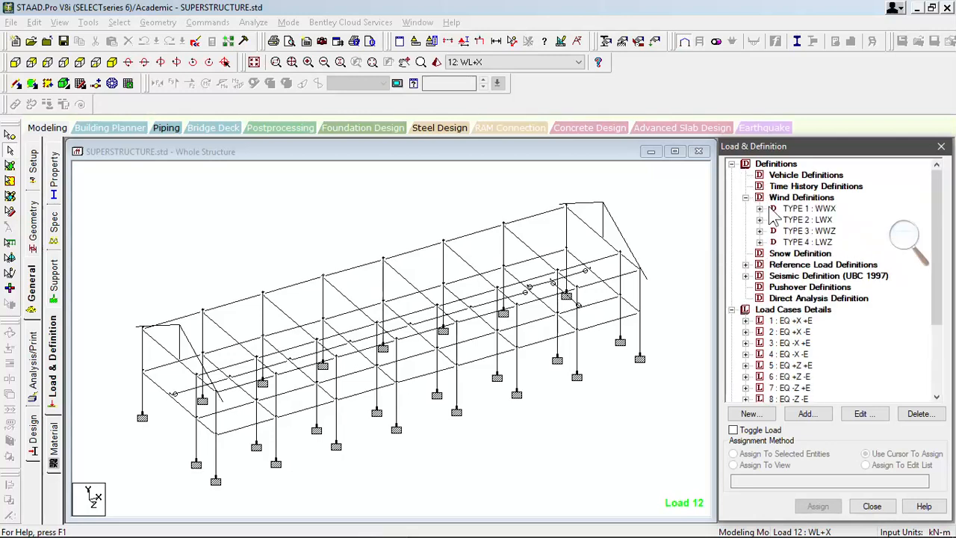
{"action": "scroll", "coordinate": [937, 279], "scroll_direction": "down", "scroll_amount": 1}
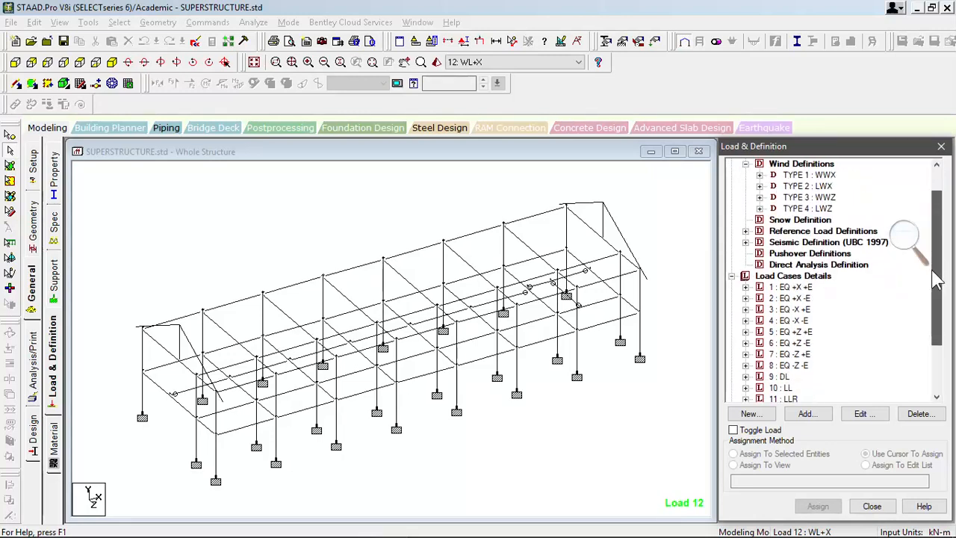
{"action": "scroll", "coordinate": [936, 295], "scroll_direction": "down", "scroll_amount": 1}
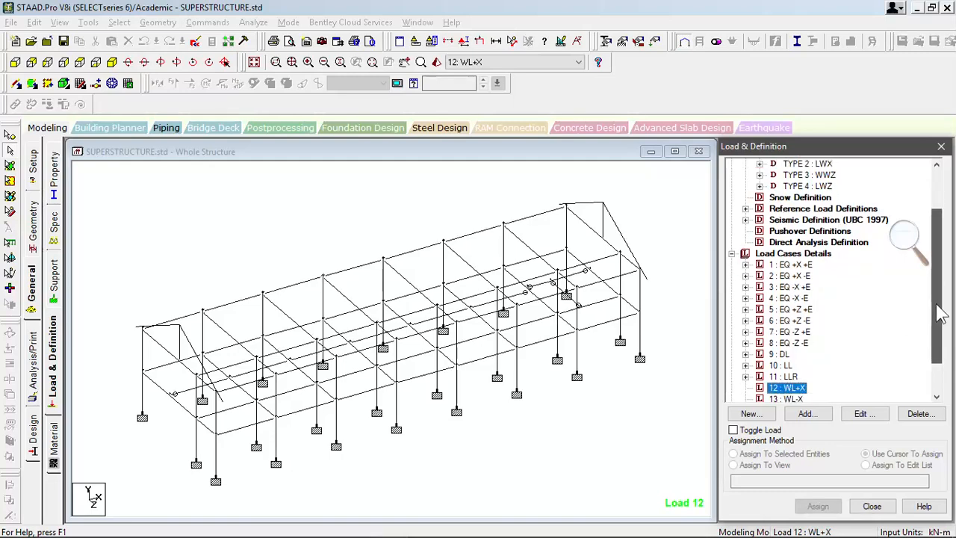
Step: Start adding a load item to WL+X and show the Wind Load settings
{"action": "left_click", "coordinate": [805, 416]}
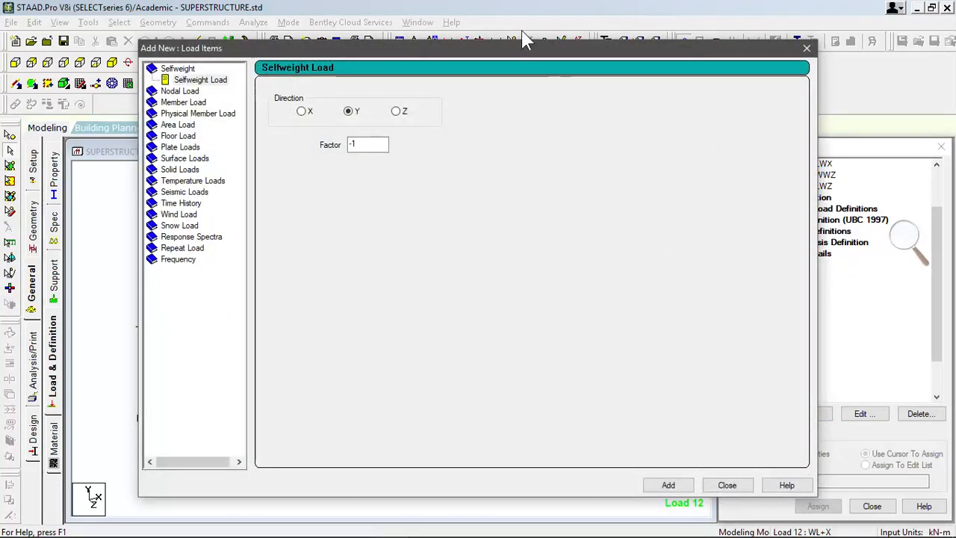
{"action": "left_click_drag", "start_coordinate": [525, 47], "coordinate": [421, 35]}
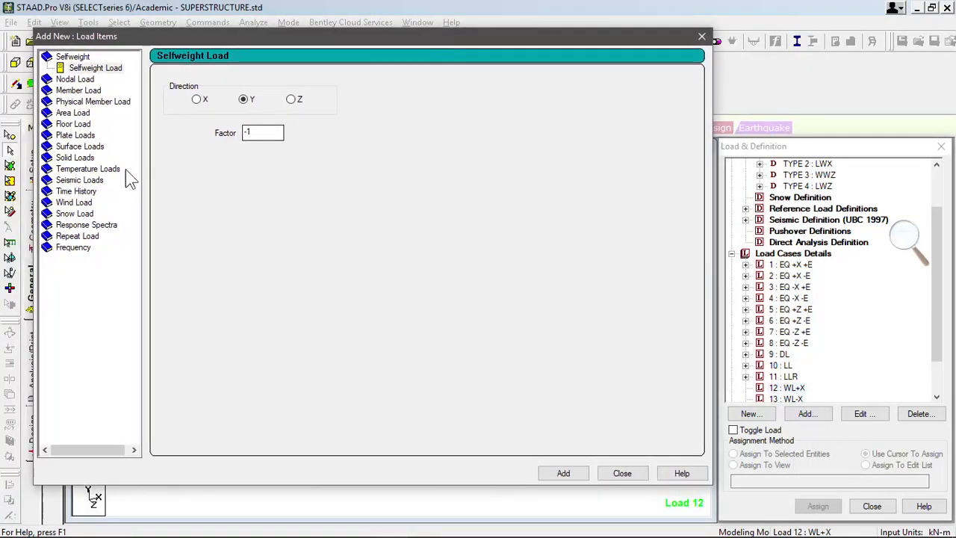
{"action": "left_click", "coordinate": [87, 205]}
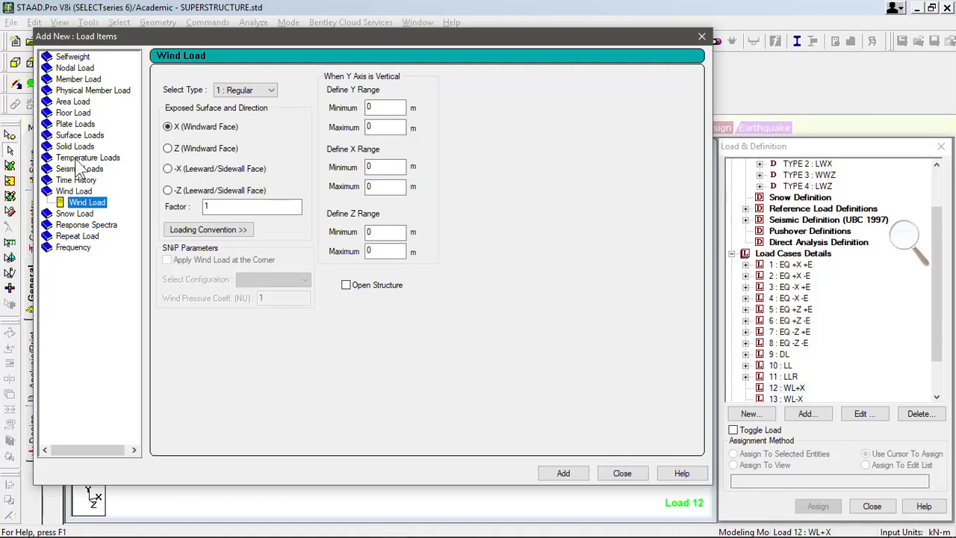
Step: Look at the Uniform Force member load settings and uncover the model to inspect the end columns
{"action": "left_click", "coordinate": [91, 81]}
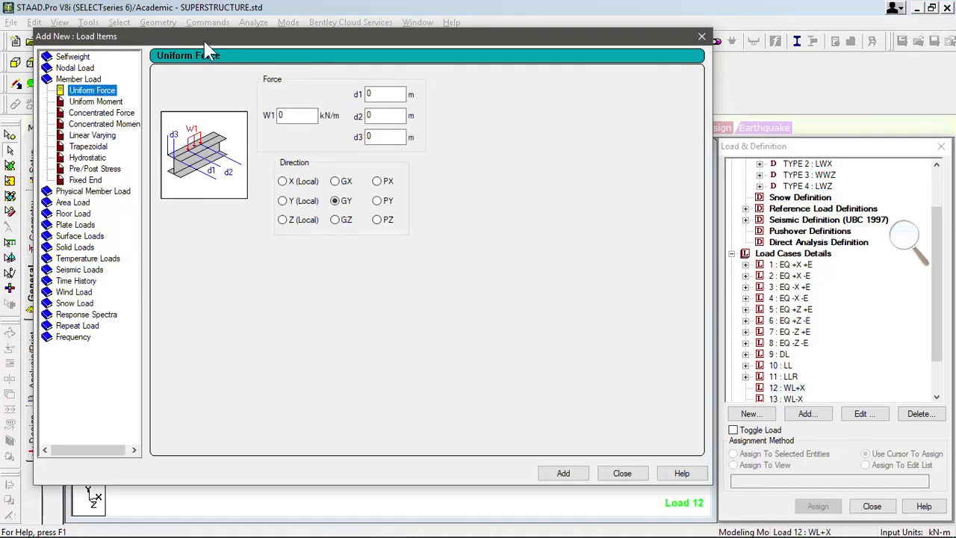
{"action": "left_click_drag", "start_coordinate": [202, 50], "coordinate": [544, 452]}
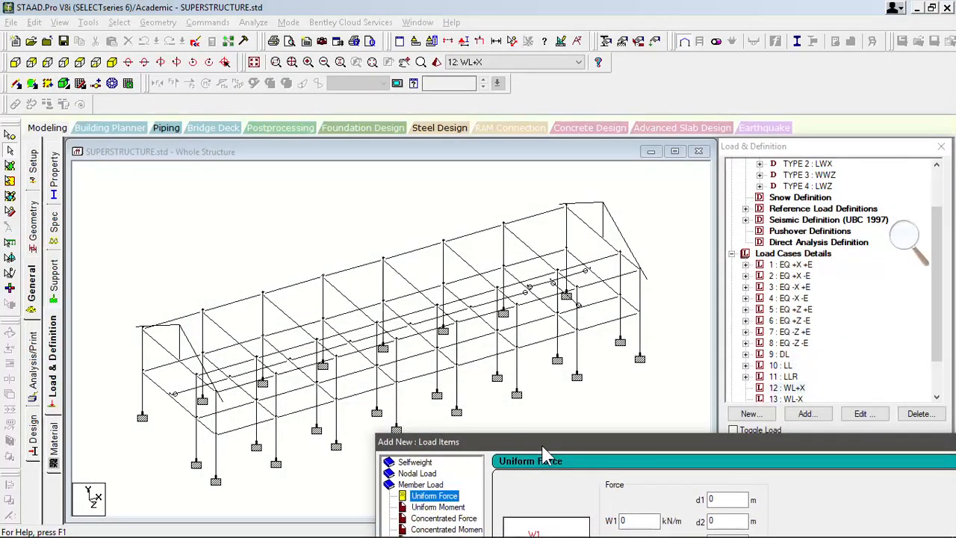
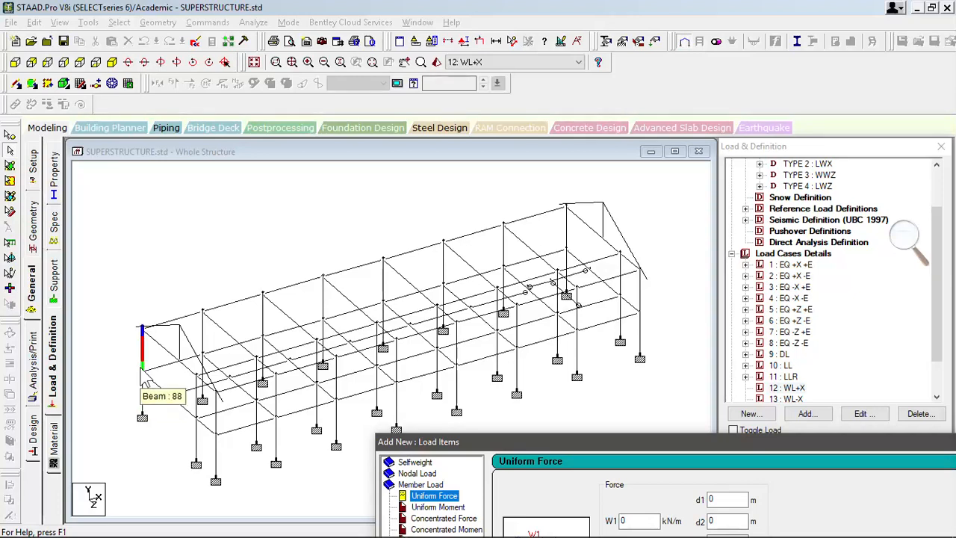
{"action": "left_click_drag", "start_coordinate": [454, 444], "coordinate": [79, 197]}
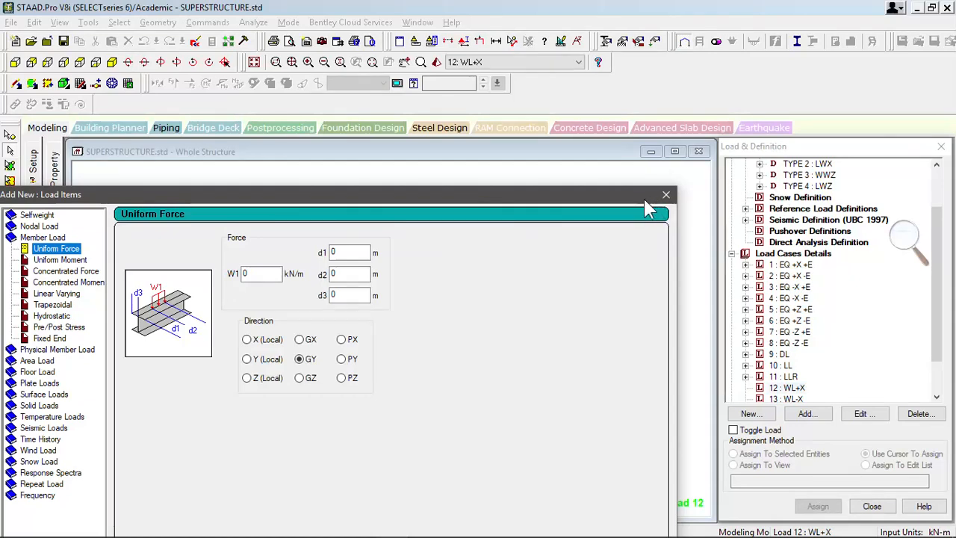
{"action": "left_click_drag", "start_coordinate": [508, 196], "coordinate": [564, 68]}
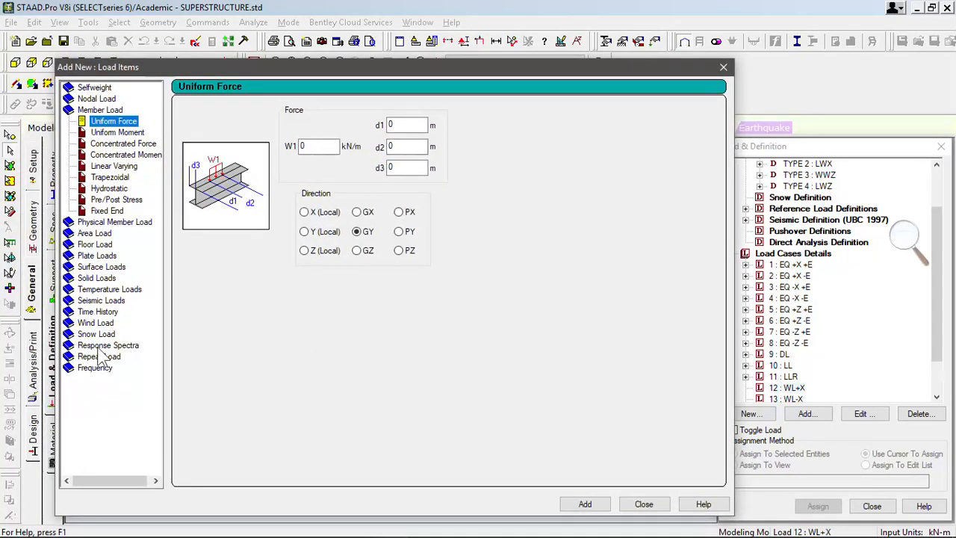
Step: Return to the Wind Load settings for WL+X and inspect the frame behind the window
{"action": "left_click", "coordinate": [96, 323]}
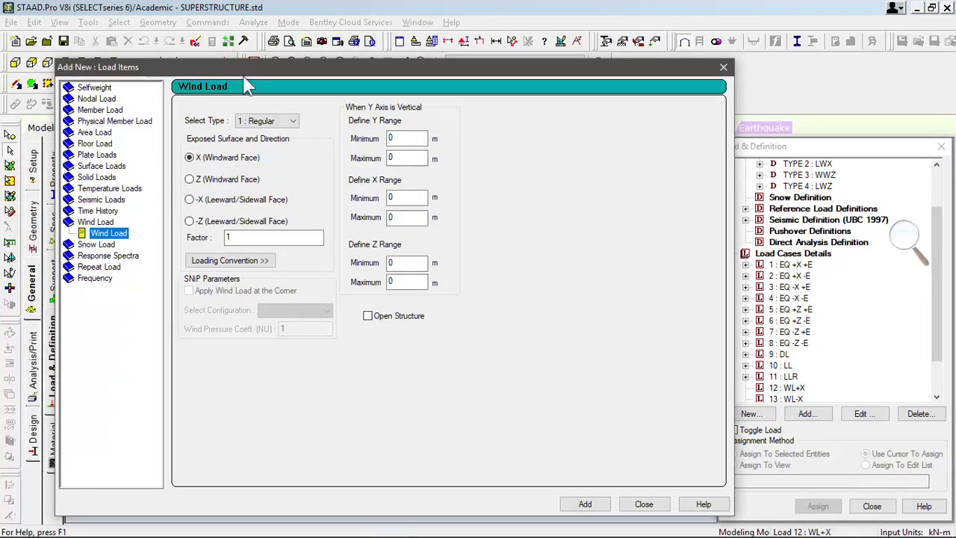
{"action": "left_click_drag", "start_coordinate": [245, 68], "coordinate": [615, 466]}
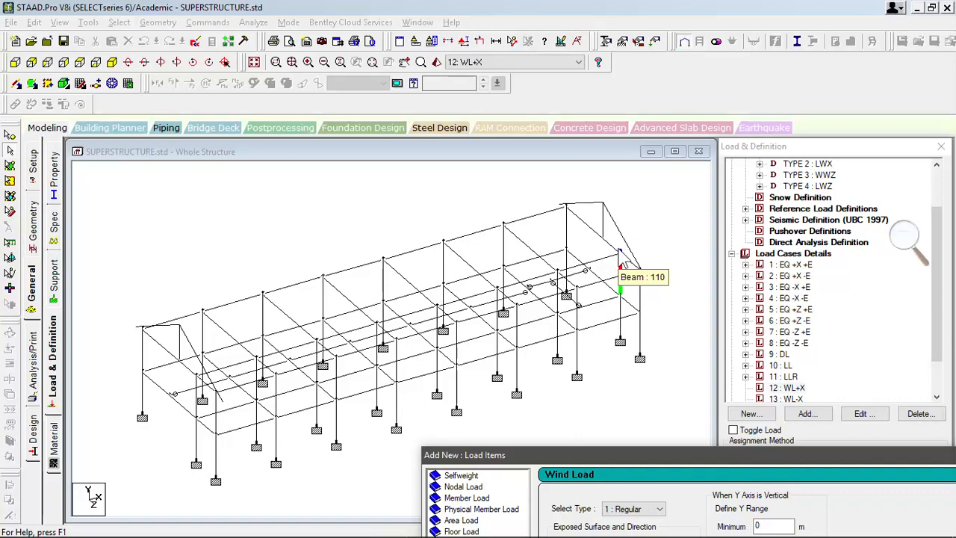
{"action": "left_click_drag", "start_coordinate": [660, 452], "coordinate": [381, 57]}
{"action": "left_click_drag", "start_coordinate": [545, 65], "coordinate": [505, 73]}
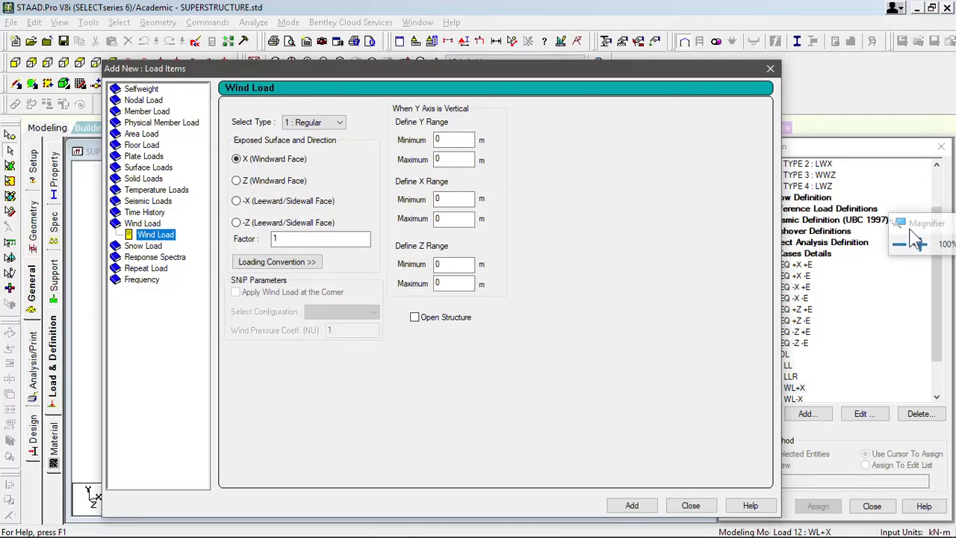
Step: Magnify the Wind Load settings to 175% with the Windows Magnifier
{"action": "left_click_drag", "start_coordinate": [885, 222], "coordinate": [435, 222]}
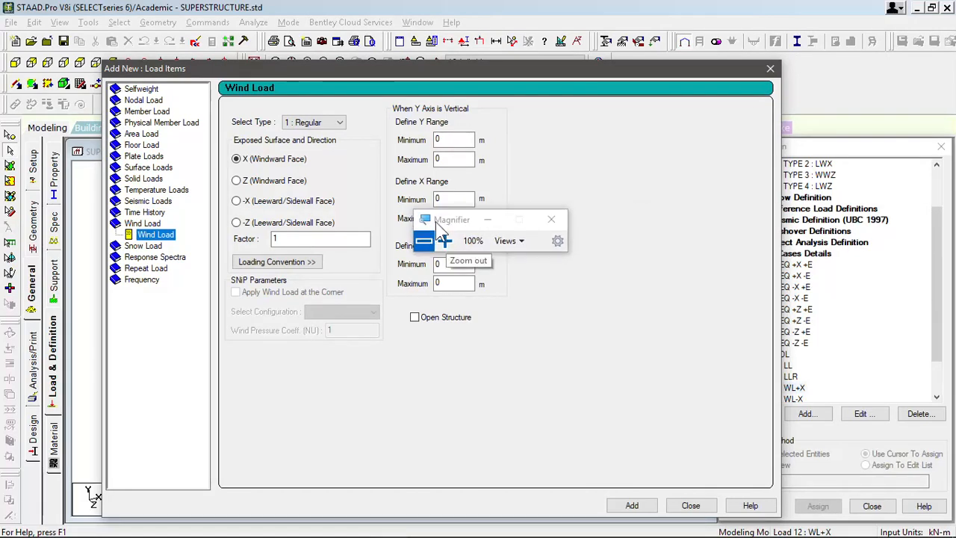
{"action": "left_click", "coordinate": [444, 241]}
{"action": "left_click", "coordinate": [444, 241]}
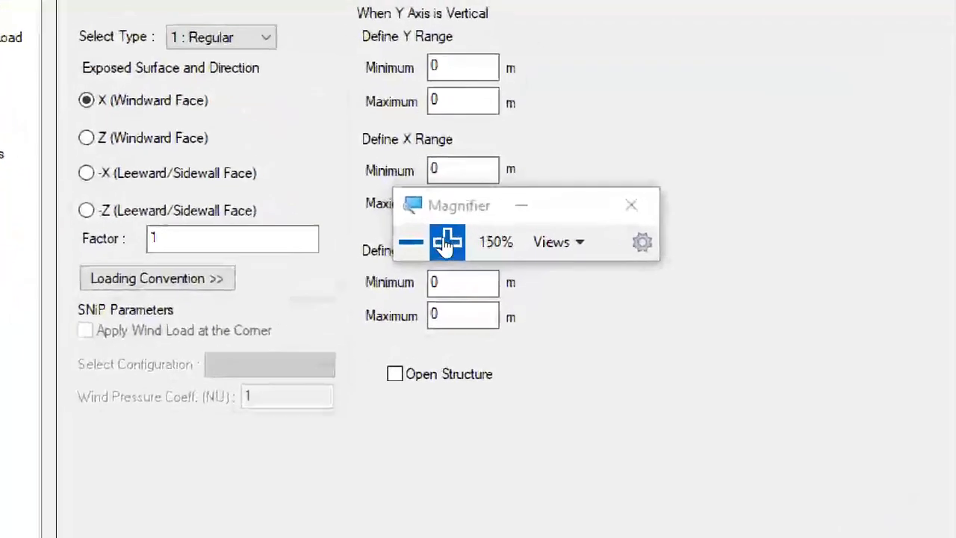
{"action": "left_click", "coordinate": [444, 241]}
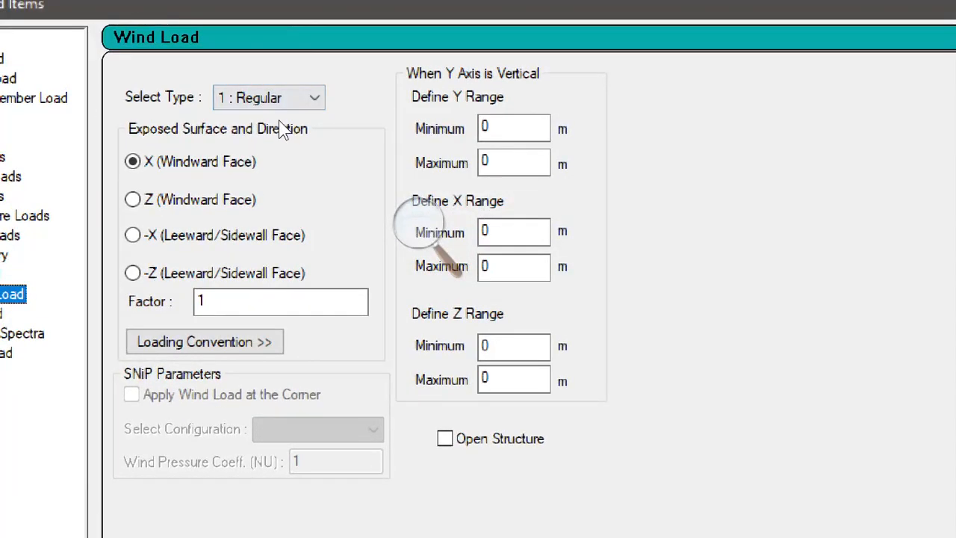
{"action": "key", "text": "ctrl"}
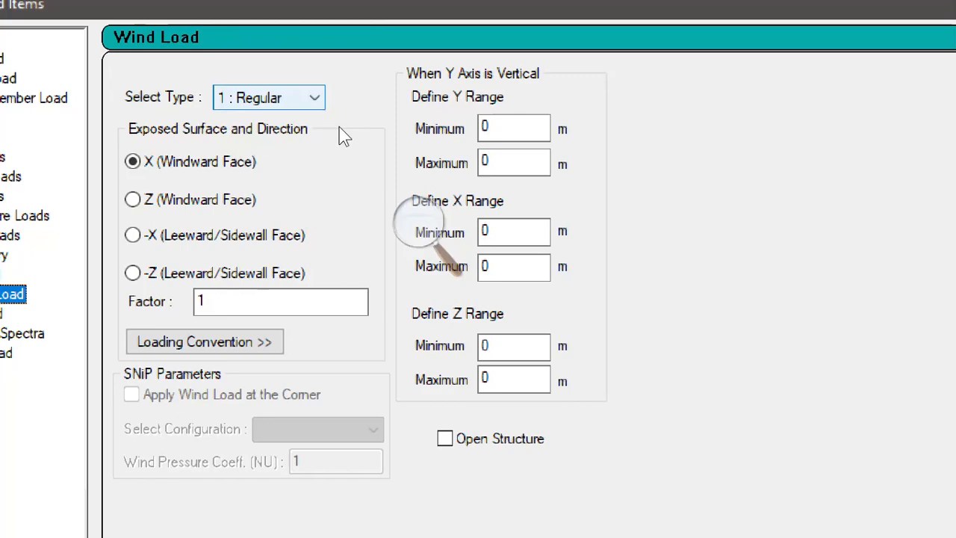
Step: Review the available wind load types and the settings for 1 : Regular, X (Windward Face) and factor 1
{"action": "left_click", "coordinate": [315, 98]}
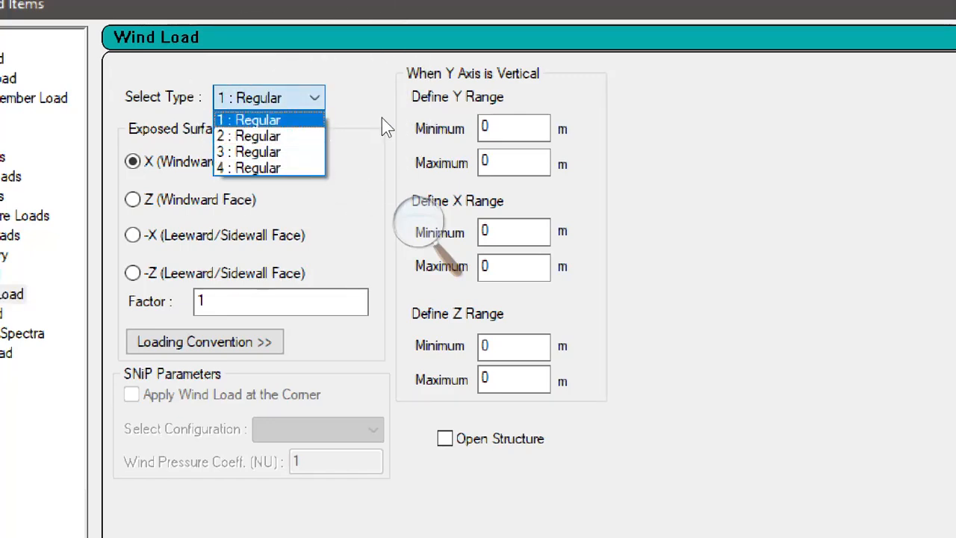
{"action": "left_click", "coordinate": [516, 72]}
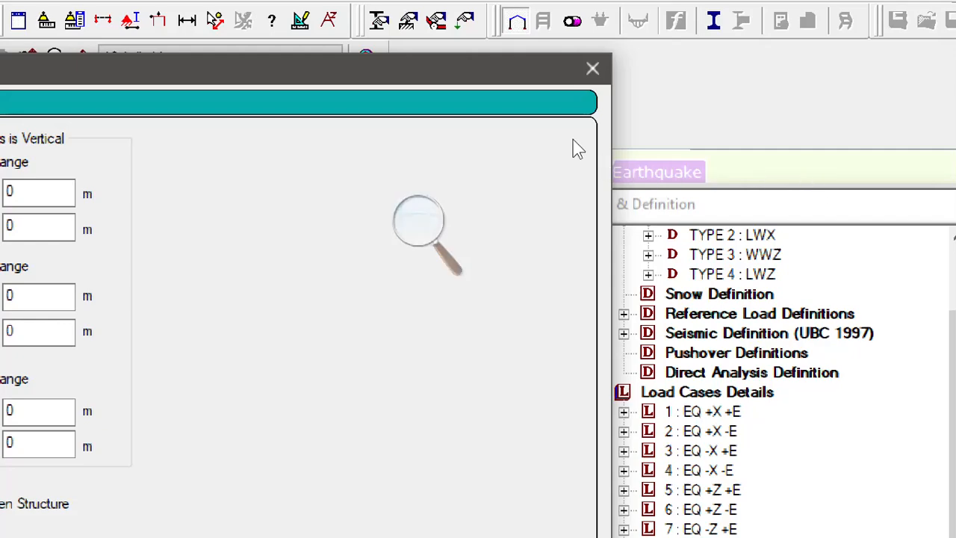
{"action": "left_click_drag", "start_coordinate": [466, 80], "coordinate": [734, 71]}
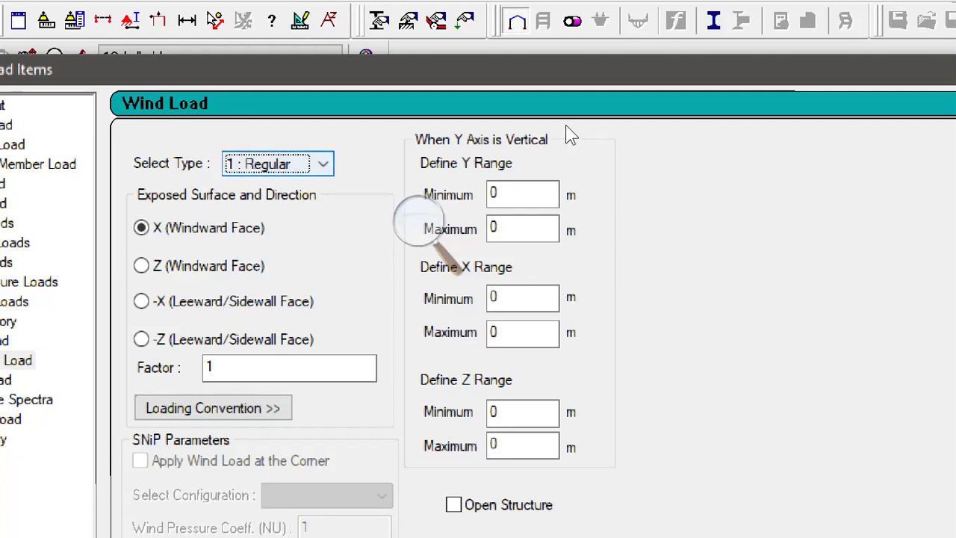
{"action": "key", "text": "alt+Down"}
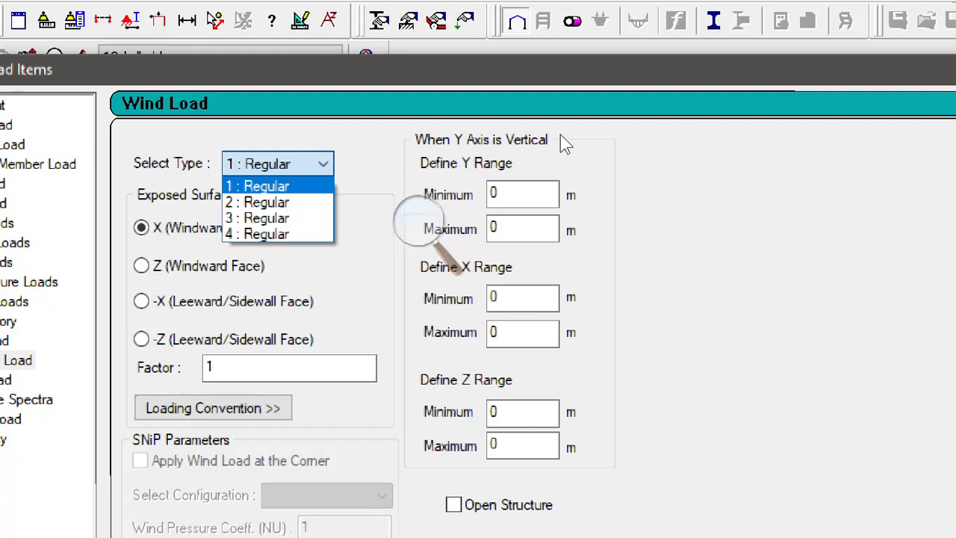
{"action": "key", "text": "Return"}
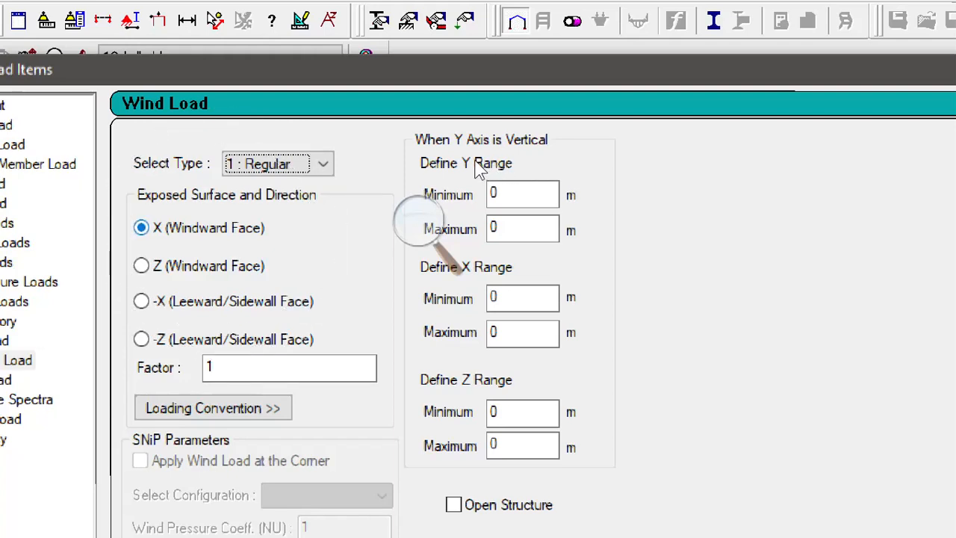
{"action": "key", "text": "Tab"}
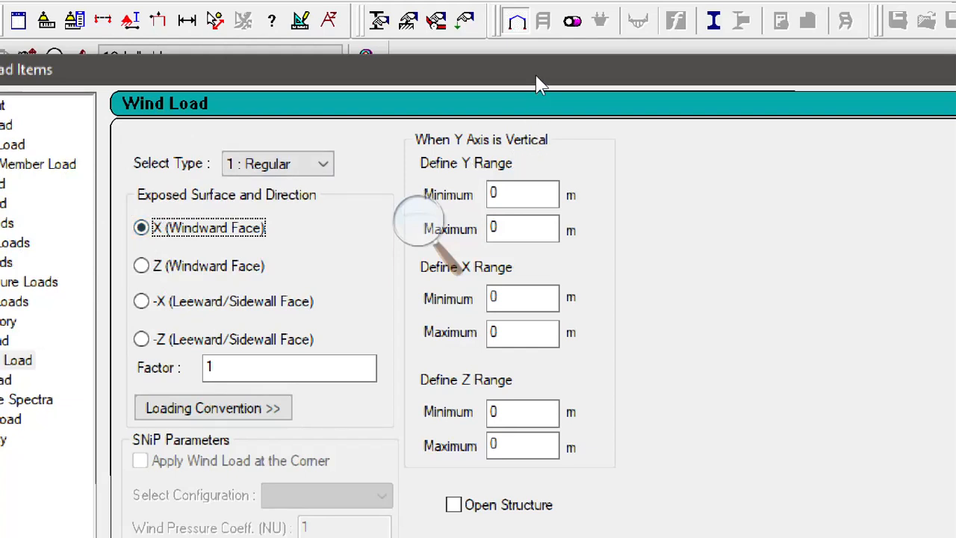
{"action": "key", "text": "Tab"}
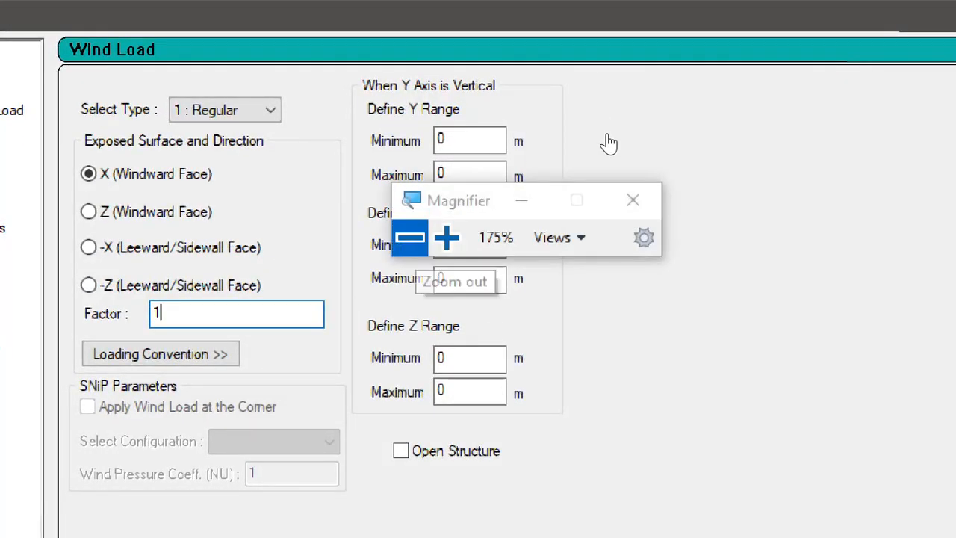
Step: Restore the magnification to 100% and examine the wind loading convention diagrams for the X and Z directions
{"action": "key", "text": "super+minus"}
{"action": "key", "text": "super+minus"}
{"action": "key", "text": "super+minus"}
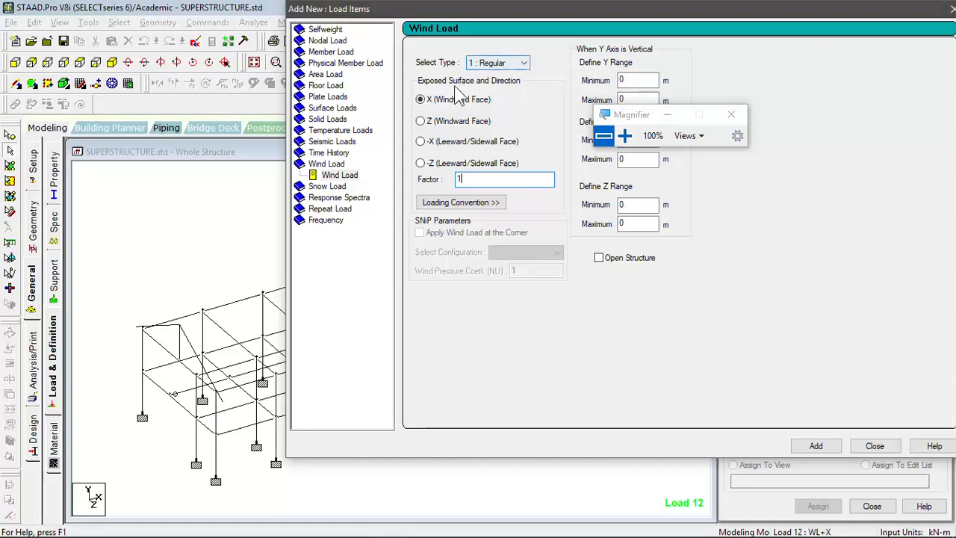
{"action": "left_click", "coordinate": [446, 203]}
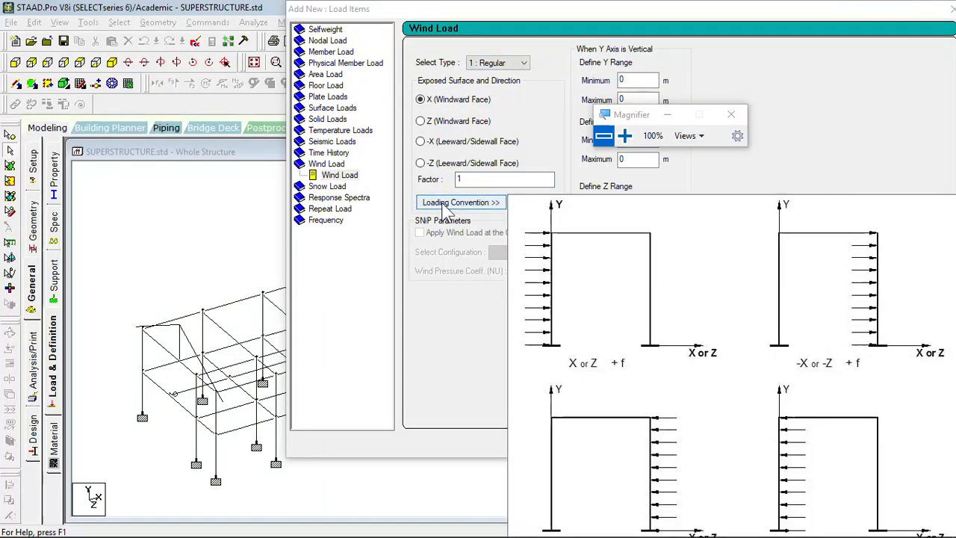
{"action": "key", "text": "super+Escape"}
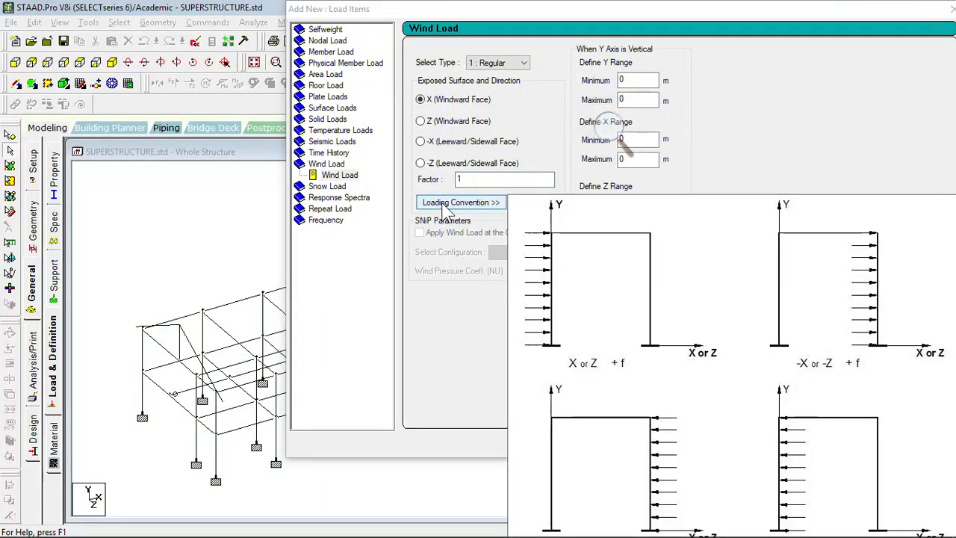
{"action": "left_click", "coordinate": [456, 202]}
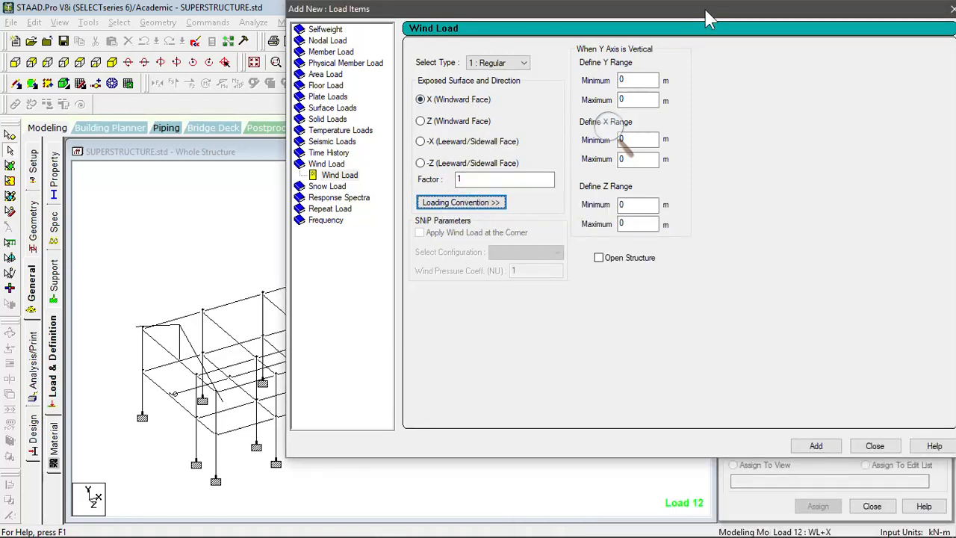
Step: Add a type 1 wind load on the X windward face with factor 1 to load case 12 WL+X
{"action": "left_click_drag", "start_coordinate": [710, 11], "coordinate": [489, 22]}
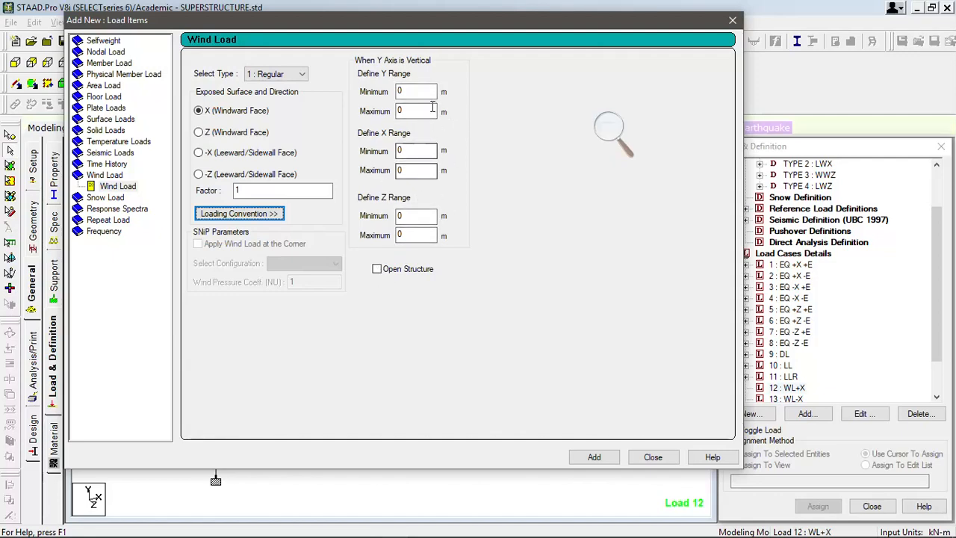
{"action": "left_click_drag", "start_coordinate": [426, 20], "coordinate": [275, 54]}
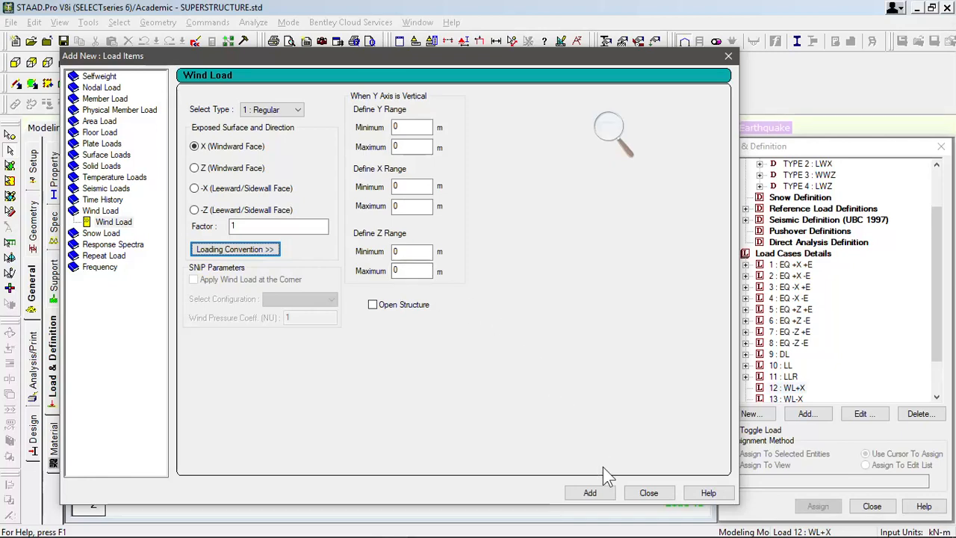
{"action": "left_click", "coordinate": [605, 492]}
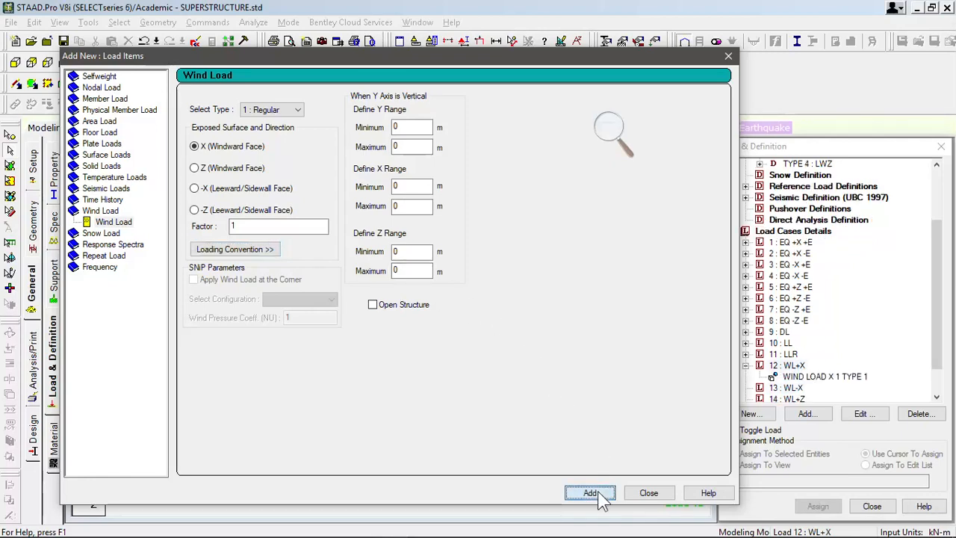
{"action": "left_click_drag", "start_coordinate": [578, 54], "coordinate": [516, 20]}
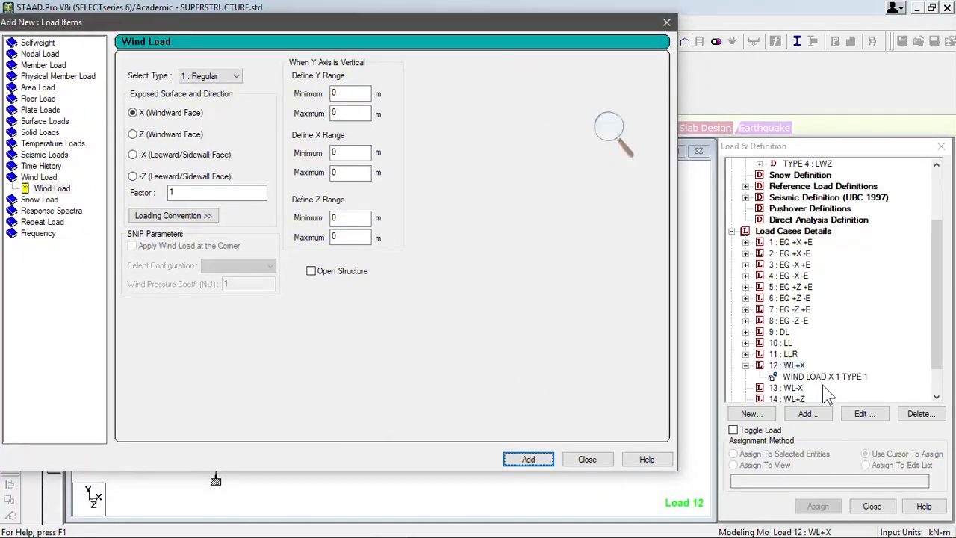
{"action": "left_click", "coordinate": [587, 460]}
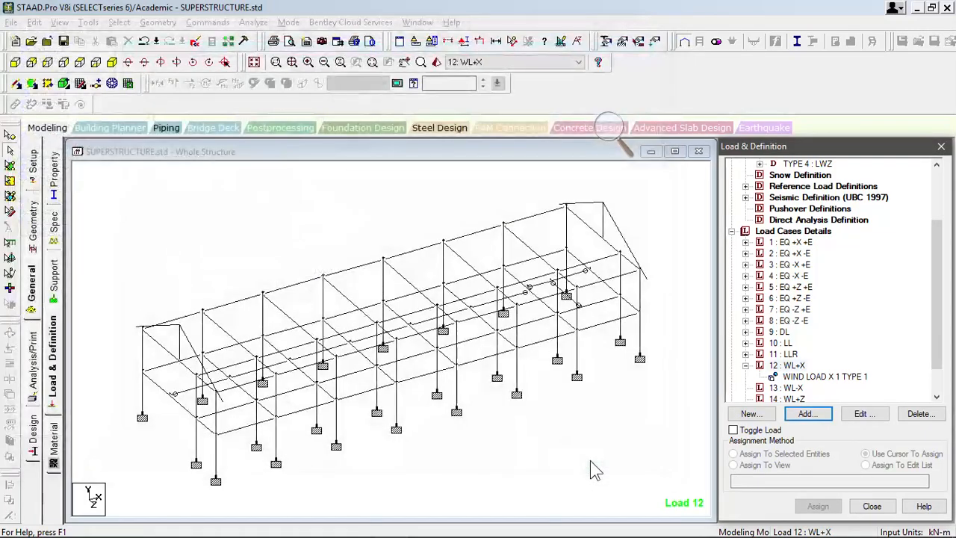
Step: Display the new WL+X wind load and examine its distribution over the members and panels of the structure's end face
{"action": "left_click", "coordinate": [834, 379]}
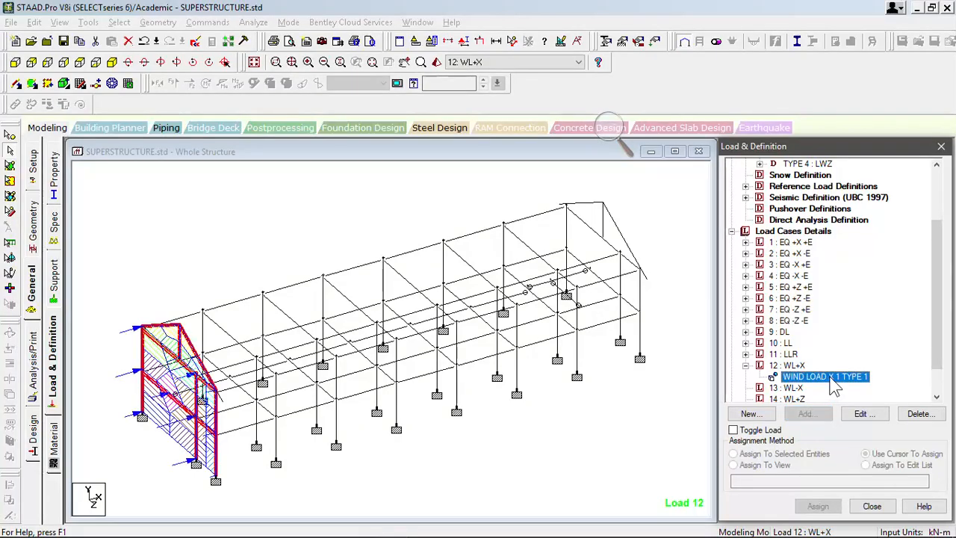
{"action": "scroll", "coordinate": [247, 449], "scroll_direction": "up", "scroll_amount": 5}
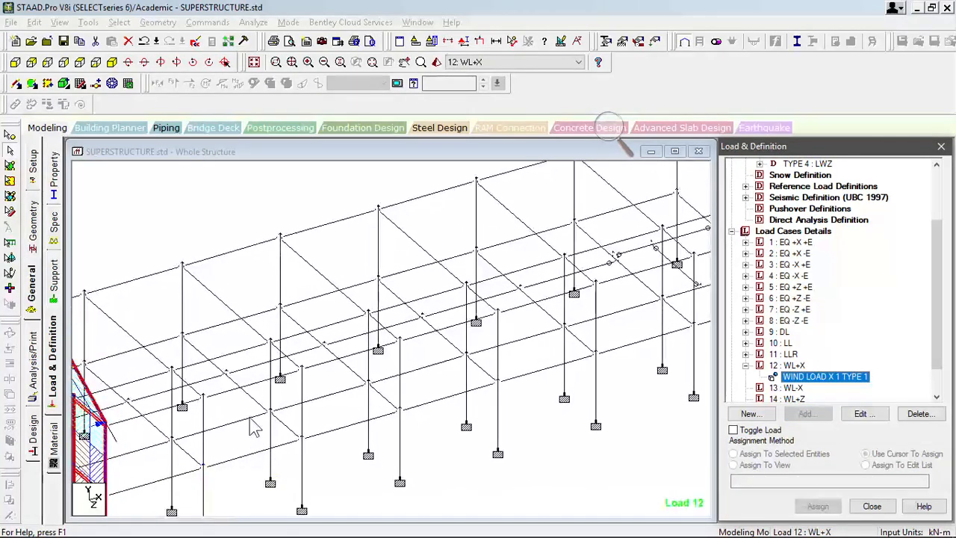
{"action": "middle_click_drag", "start_coordinate": [251, 415], "coordinate": [546, 324]}
{"action": "scroll", "coordinate": [485, 393], "scroll_direction": "up", "scroll_amount": 3}
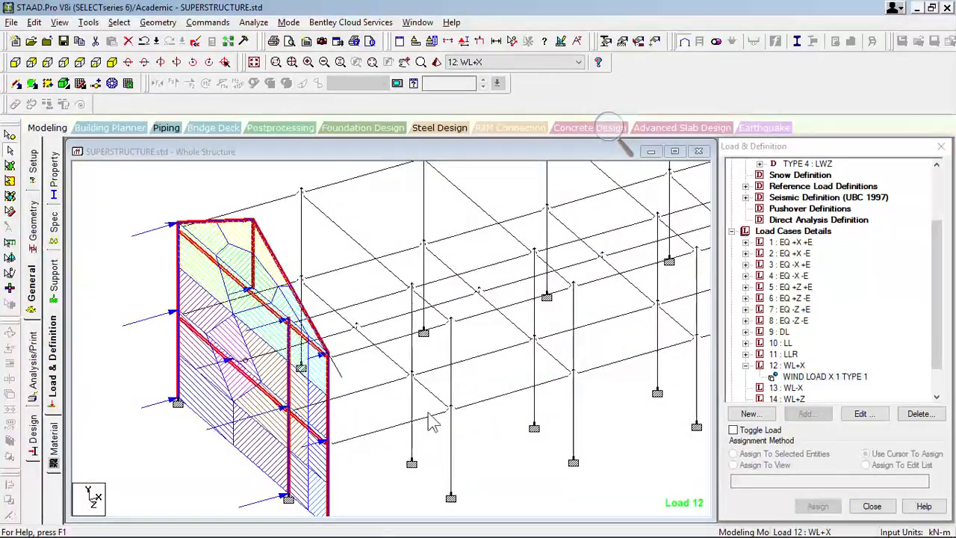
{"action": "middle_click_drag", "start_coordinate": [422, 424], "coordinate": [463, 386]}
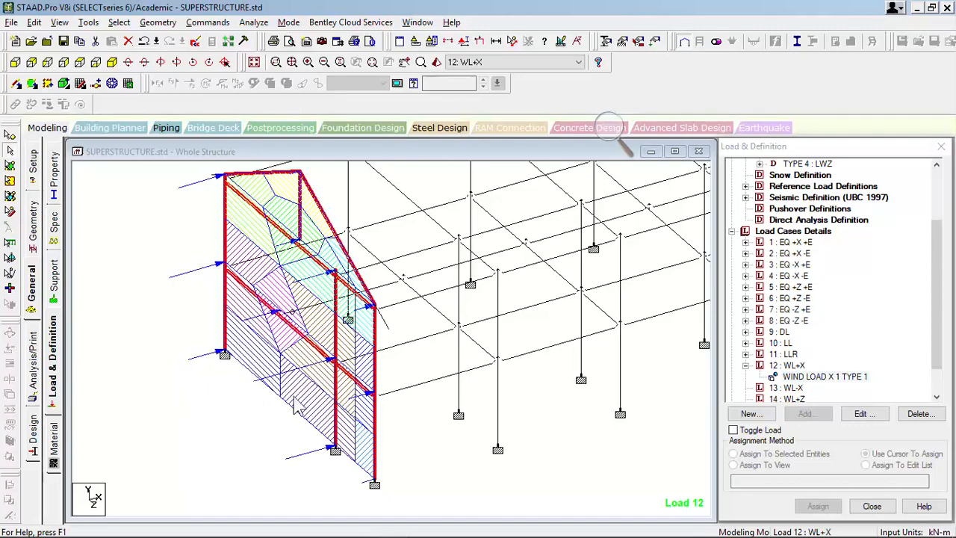
{"action": "scroll", "coordinate": [392, 382], "scroll_direction": "up", "scroll_amount": 2}
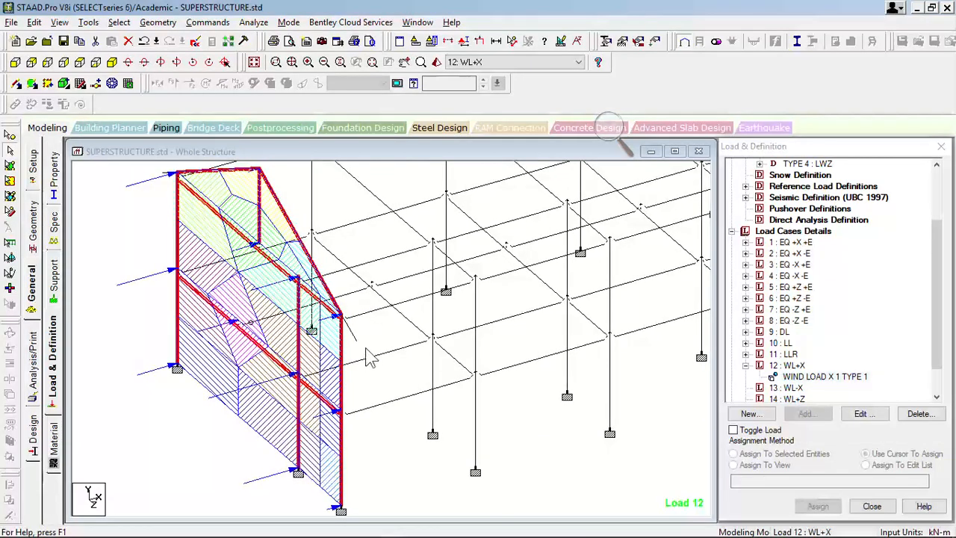
{"action": "middle_click_drag", "start_coordinate": [374, 351], "coordinate": [427, 354]}
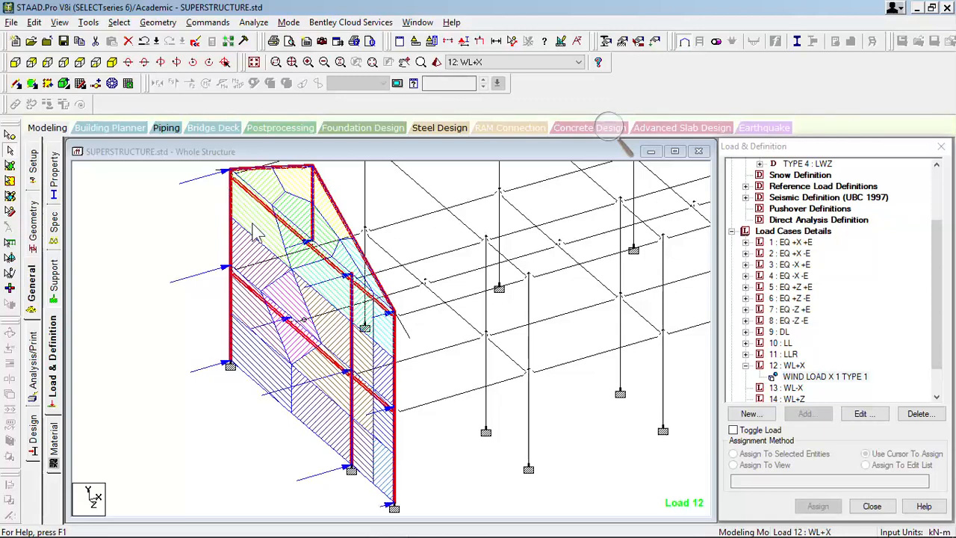
{"action": "scroll", "coordinate": [283, 283], "scroll_direction": "down", "scroll_amount": 1}
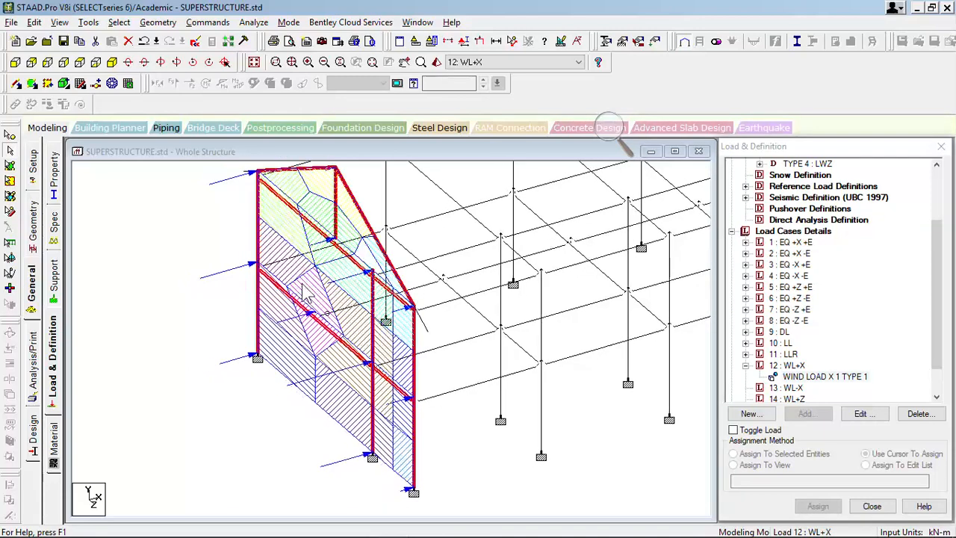
{"action": "middle_click_drag", "start_coordinate": [427, 304], "coordinate": [390, 311]}
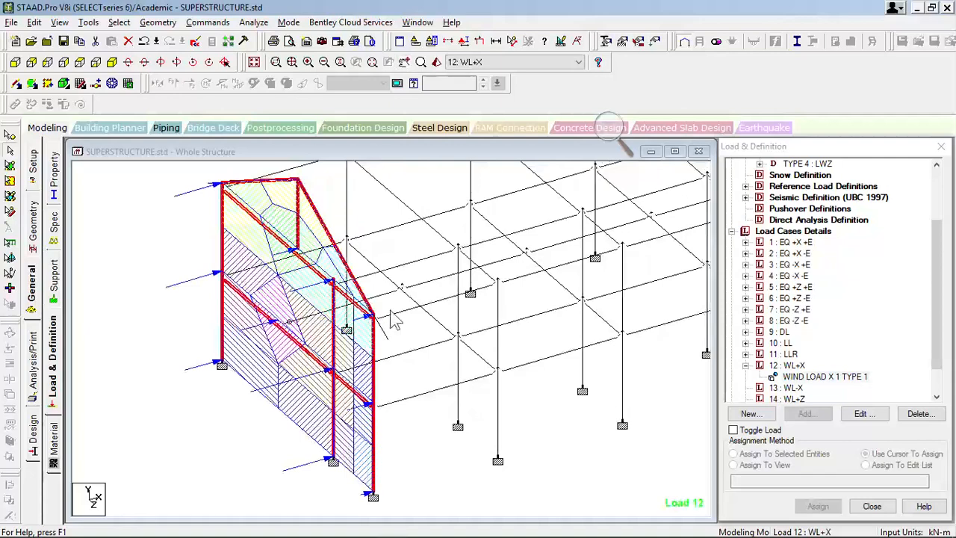
Step: Limit the WL+X wind load to a Z range of 0 to 7 m, declining the auto save
{"action": "left_click", "coordinate": [822, 380]}
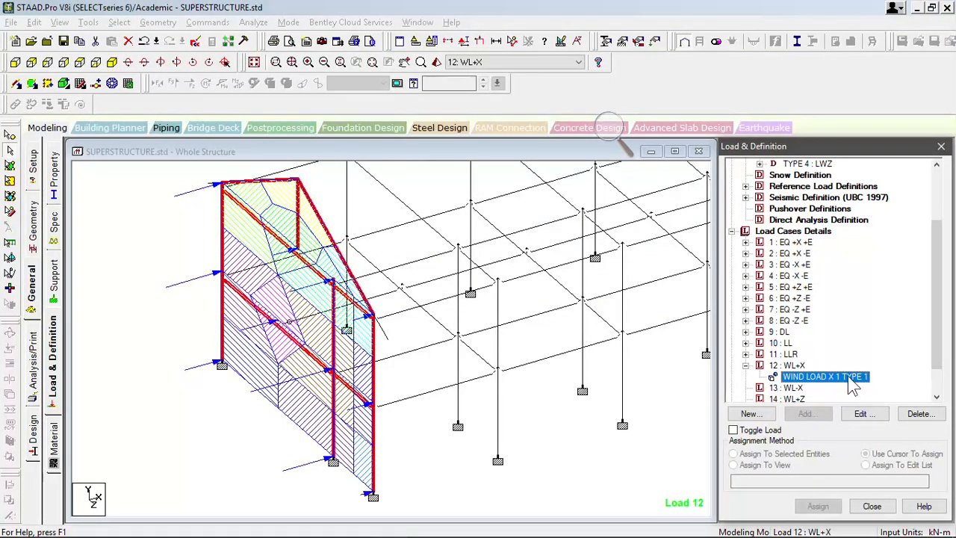
{"action": "left_click", "coordinate": [861, 414]}
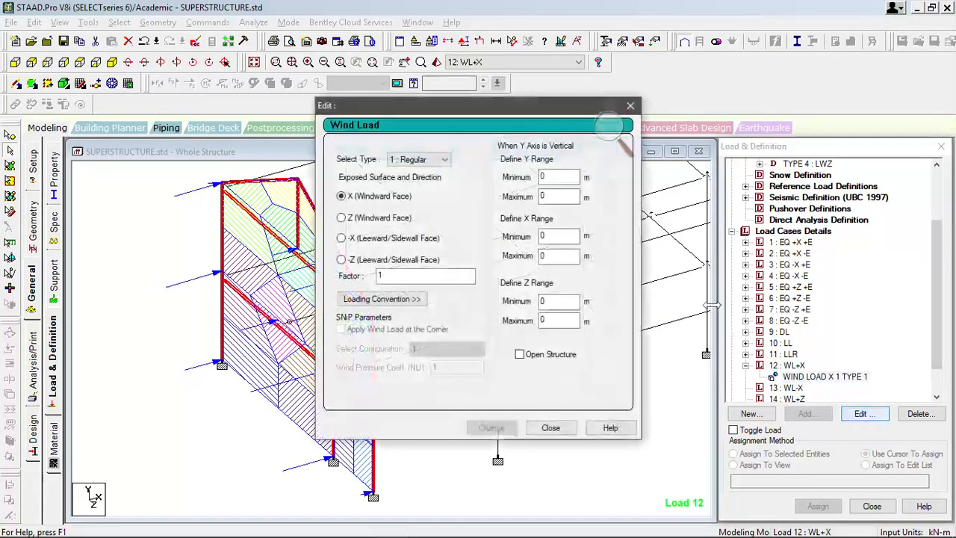
{"action": "left_click_drag", "start_coordinate": [466, 107], "coordinate": [677, 143]}
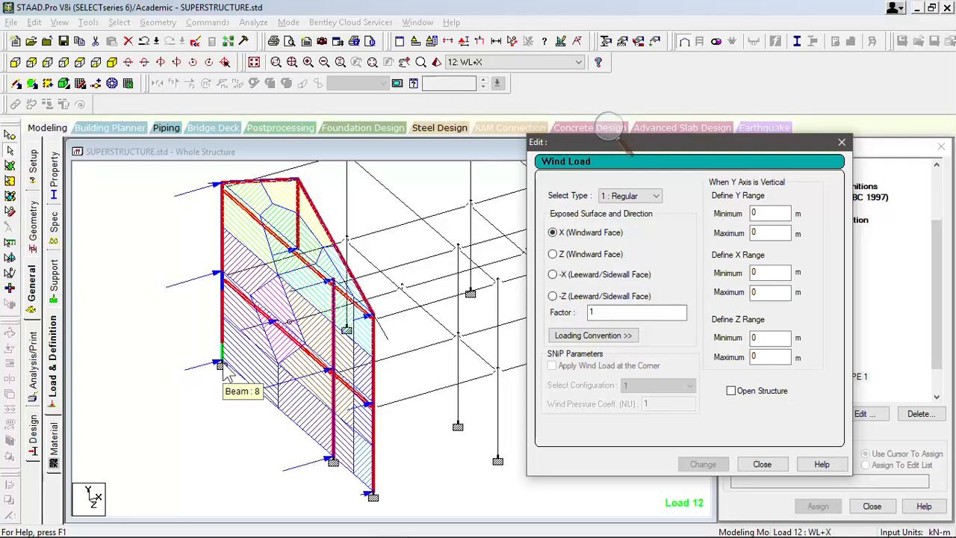
{"action": "left_click", "coordinate": [764, 337]}
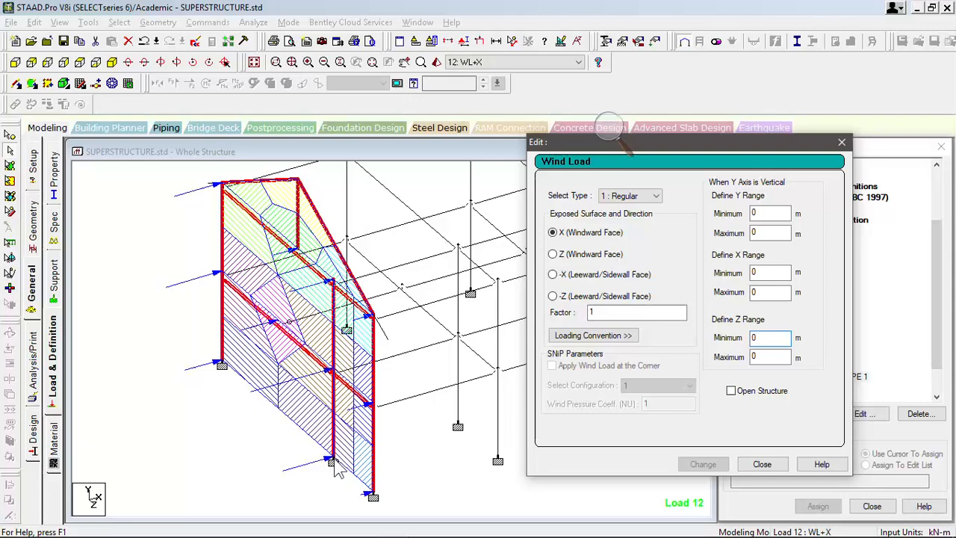
{"action": "double_click", "coordinate": [784, 356]}
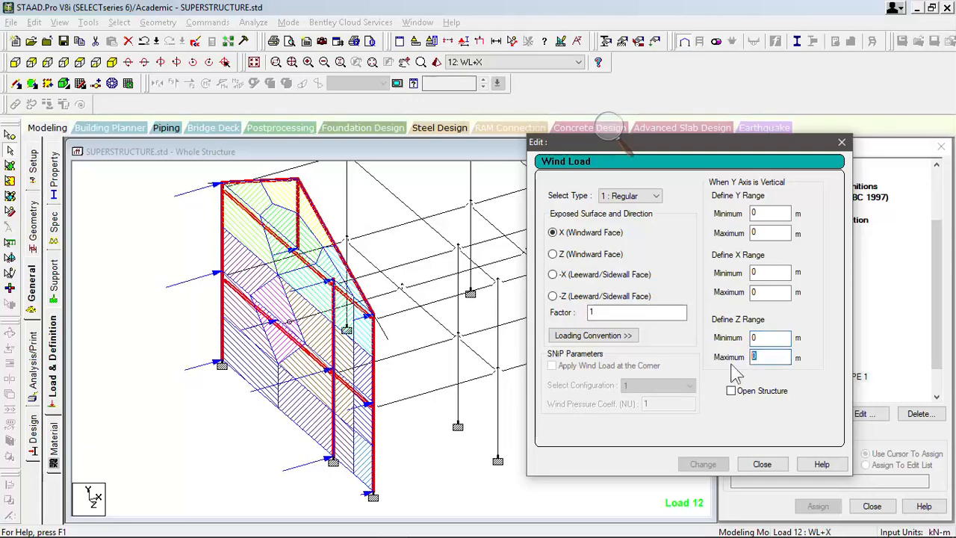
{"action": "type", "text": "7"}
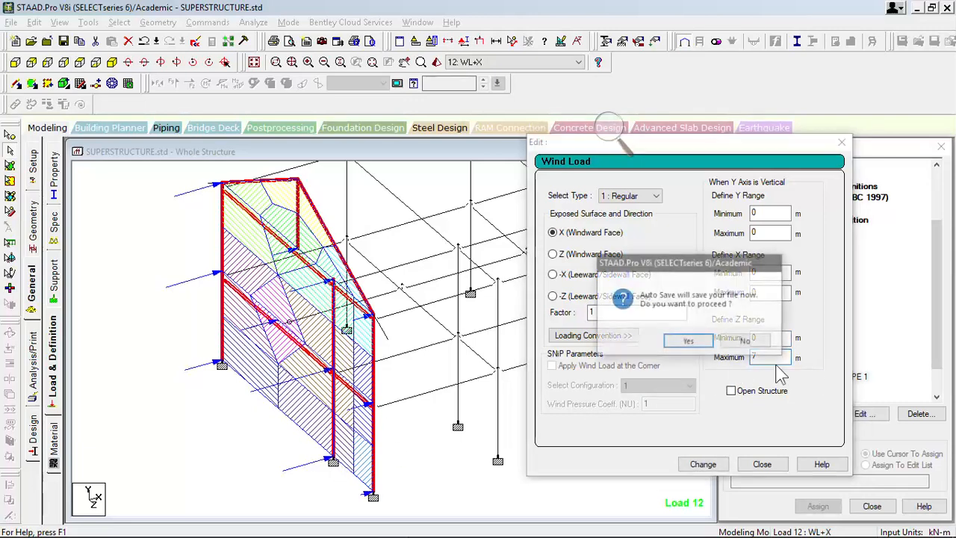
{"action": "left_click", "coordinate": [745, 340]}
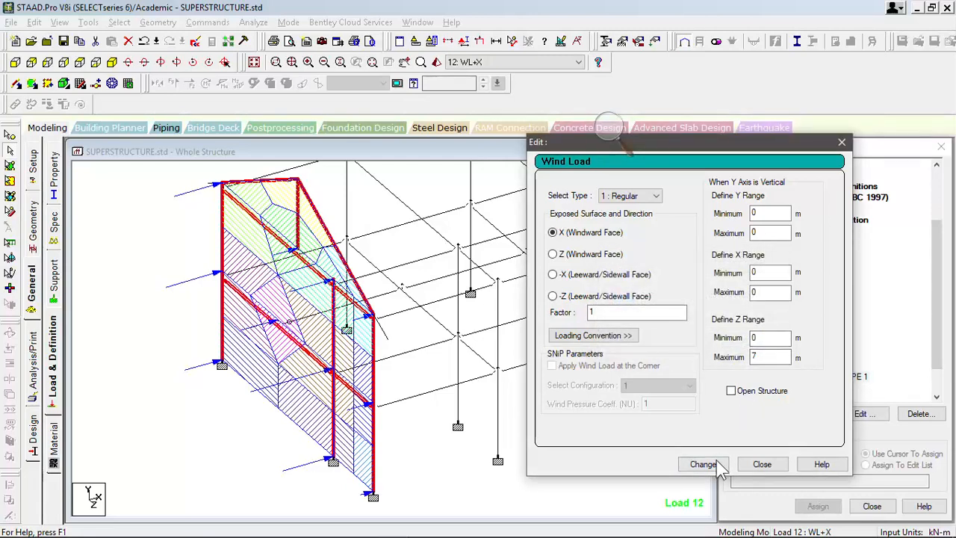
{"action": "left_click", "coordinate": [716, 464]}
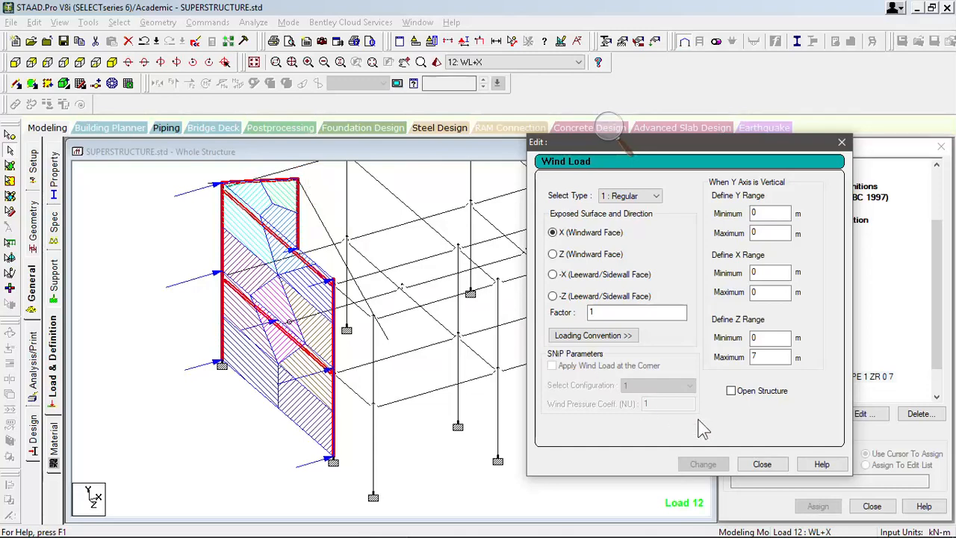
{"action": "left_click", "coordinate": [762, 464]}
Step: Begin a second type 1 X windward wind load in case 12 WL+X with a Y range of 6.4 to 8.9 m
{"action": "left_click", "coordinate": [788, 370]}
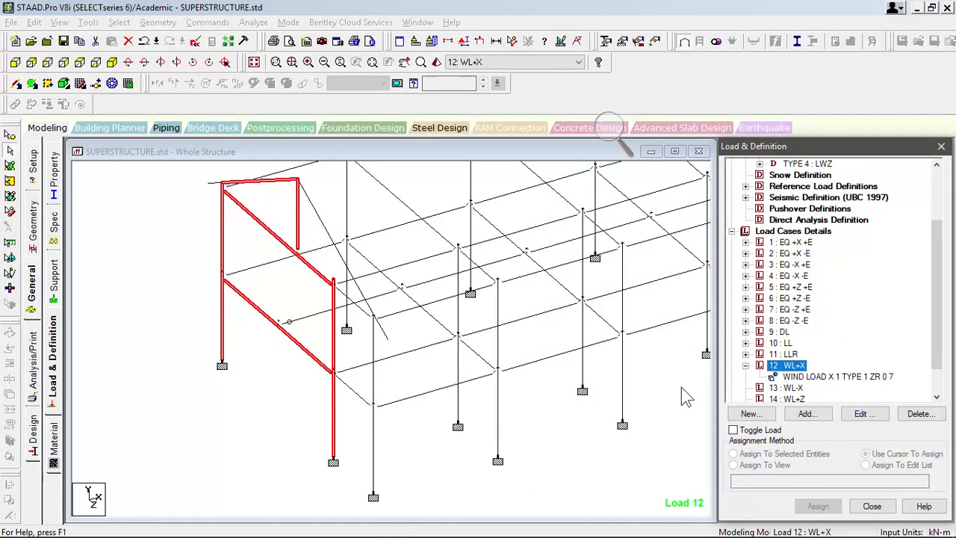
{"action": "left_click", "coordinate": [800, 417]}
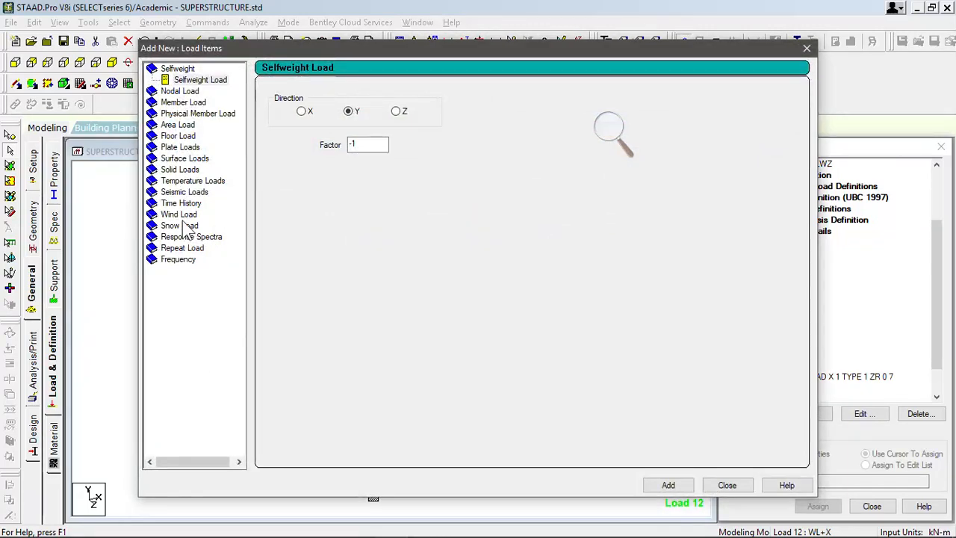
{"action": "left_click", "coordinate": [179, 214]}
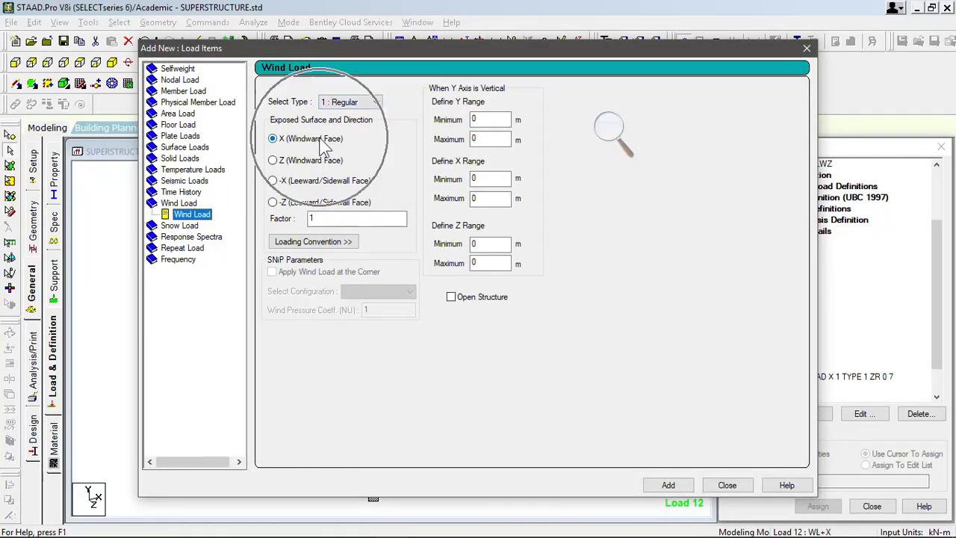
{"action": "left_click", "coordinate": [334, 218]}
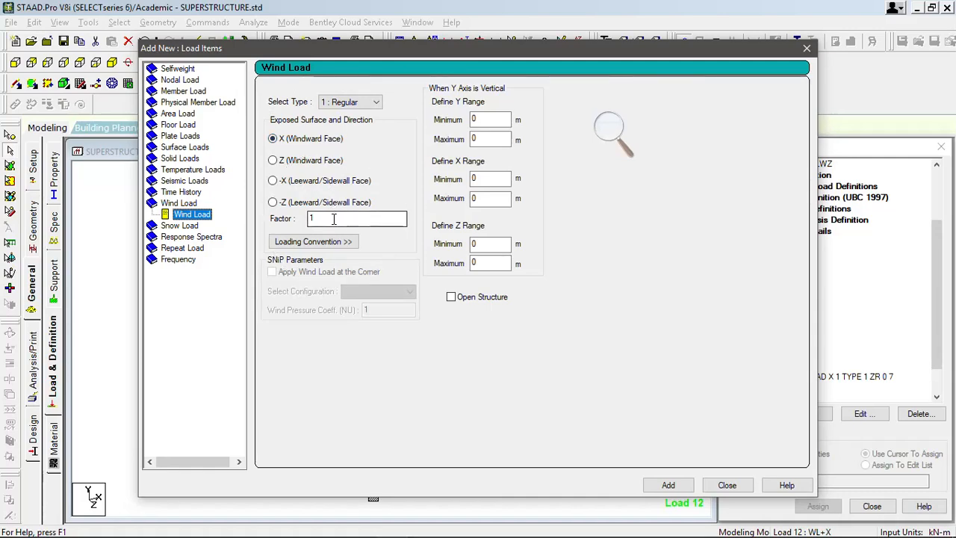
{"action": "left_click_drag", "start_coordinate": [344, 54], "coordinate": [632, 48]}
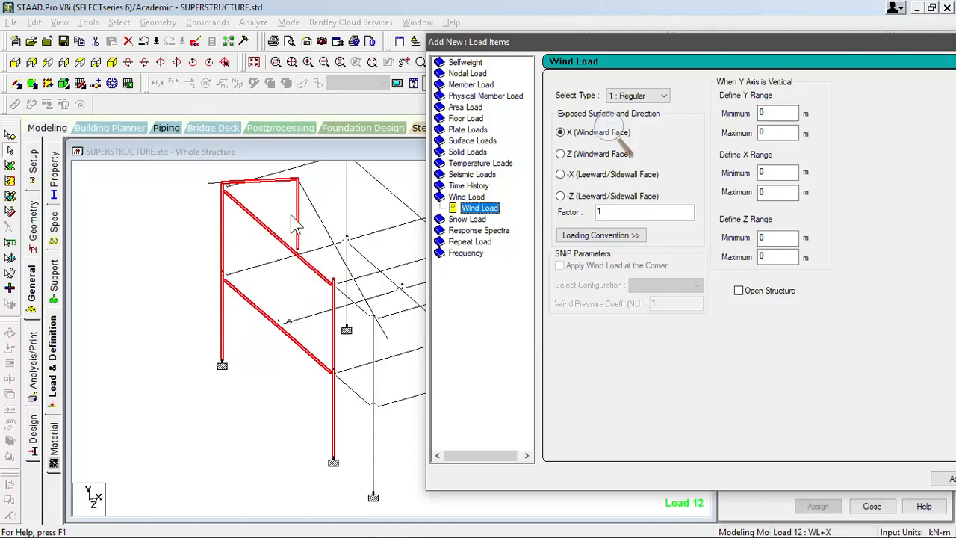
{"action": "double_click", "coordinate": [772, 113]}
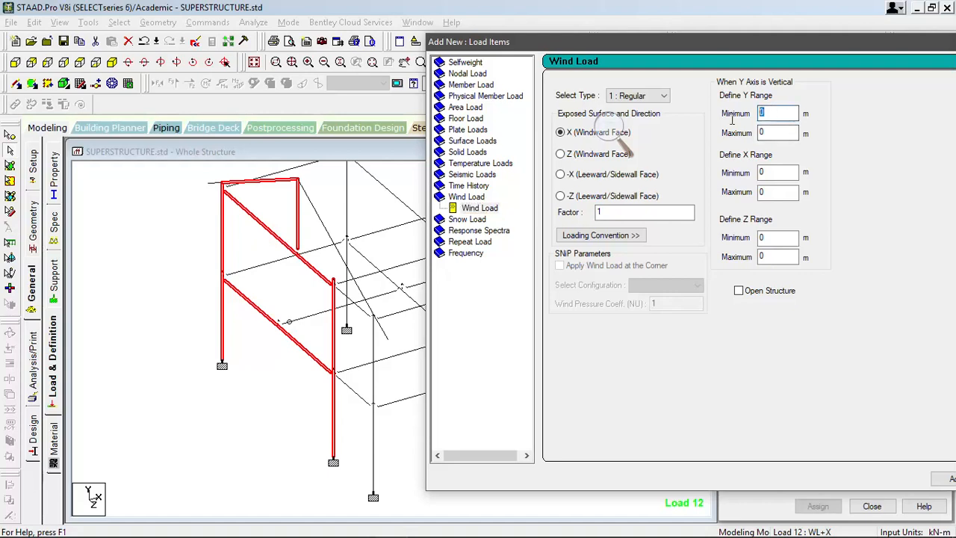
{"action": "key", "text": "Tab"}
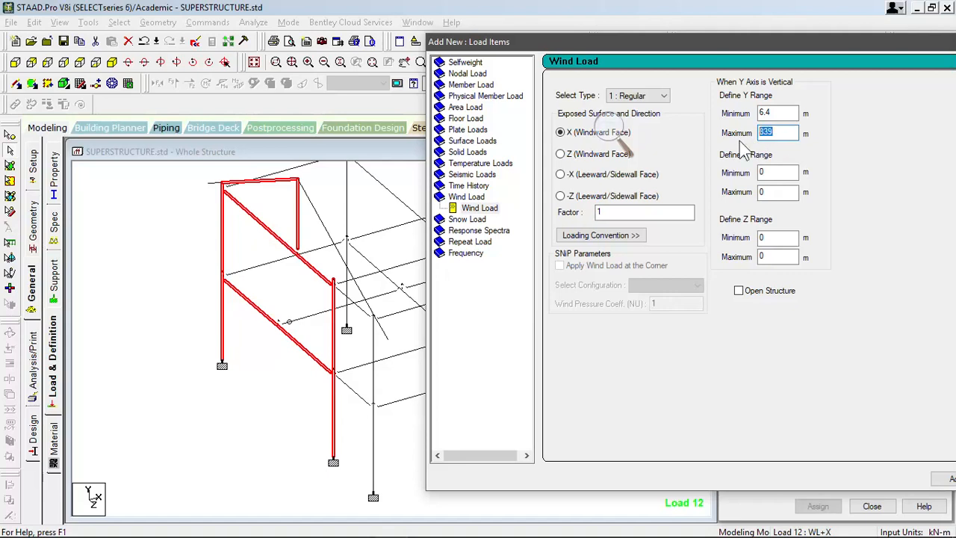
{"action": "type", "text": "8.9"}
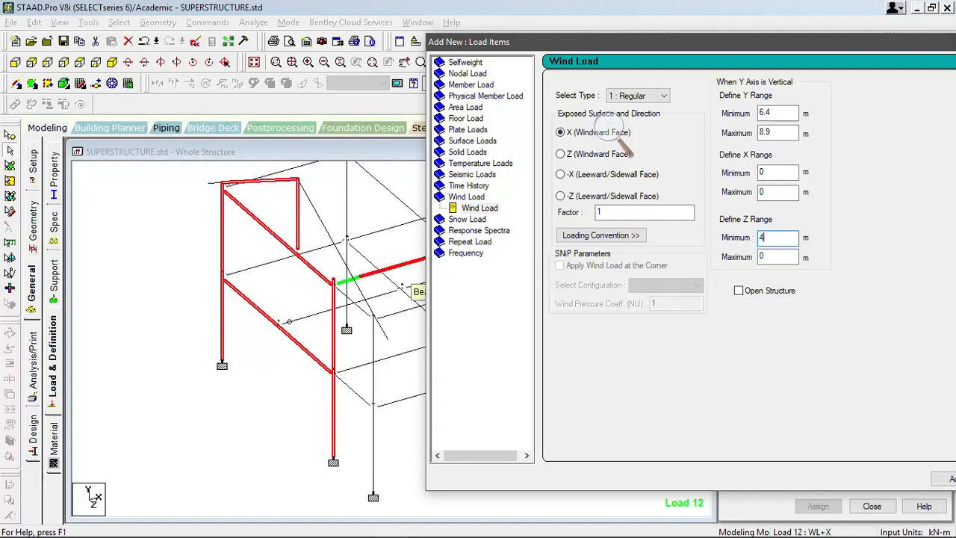
Step: Set the second wind load's Z range to 4.75 to 9.5 m, add it to WL+X and display it on the frame
{"action": "left_click", "coordinate": [783, 259]}
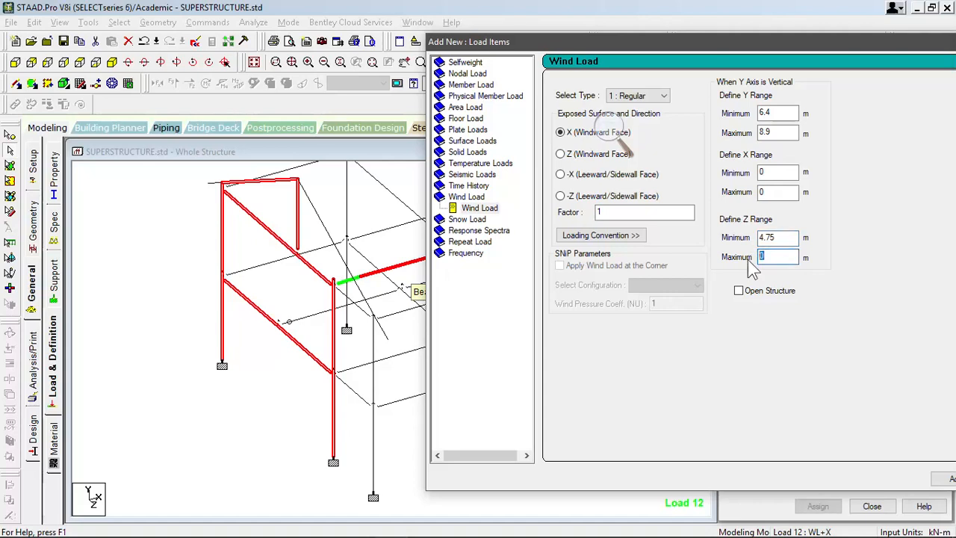
{"action": "key", "text": "BackSpace"}
{"action": "type", "text": "8."}
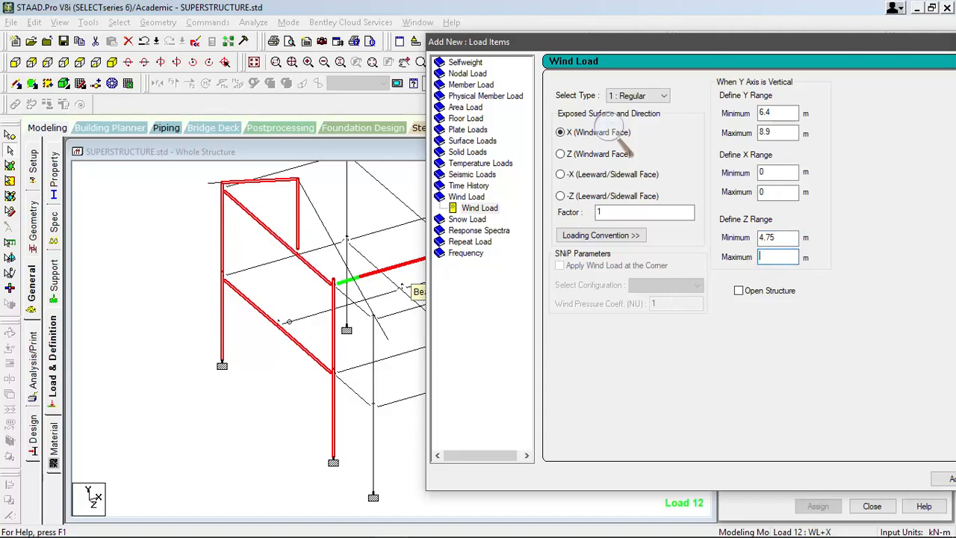
{"action": "type", "text": "9.5"}
{"action": "left_click_drag", "start_coordinate": [818, 42], "coordinate": [694, 39]}
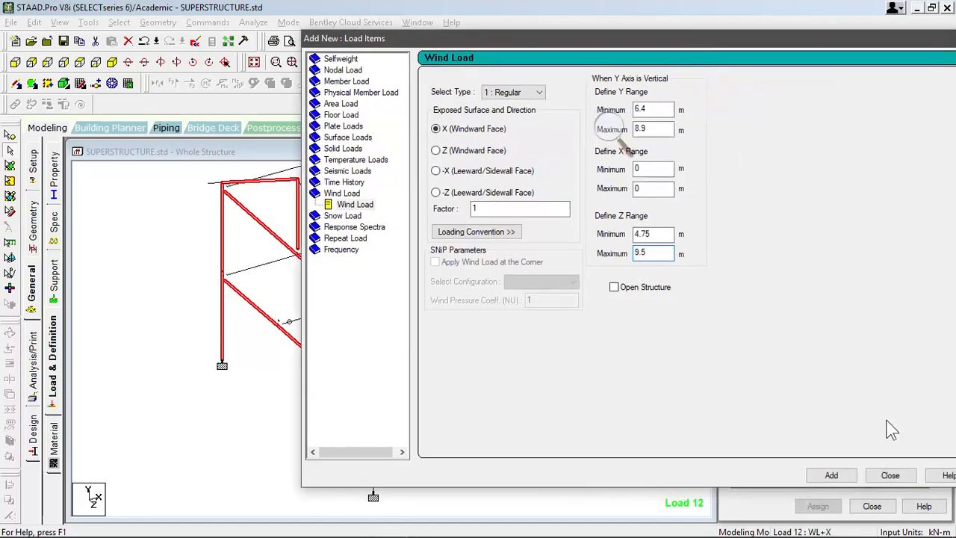
{"action": "left_click", "coordinate": [831, 476]}
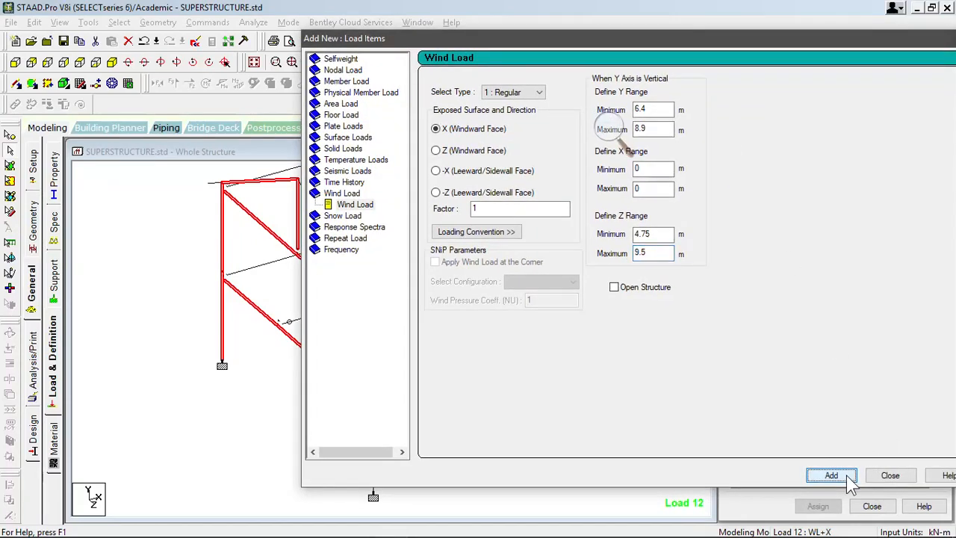
{"action": "left_click", "coordinate": [889, 479]}
{"action": "left_click", "coordinate": [818, 366]}
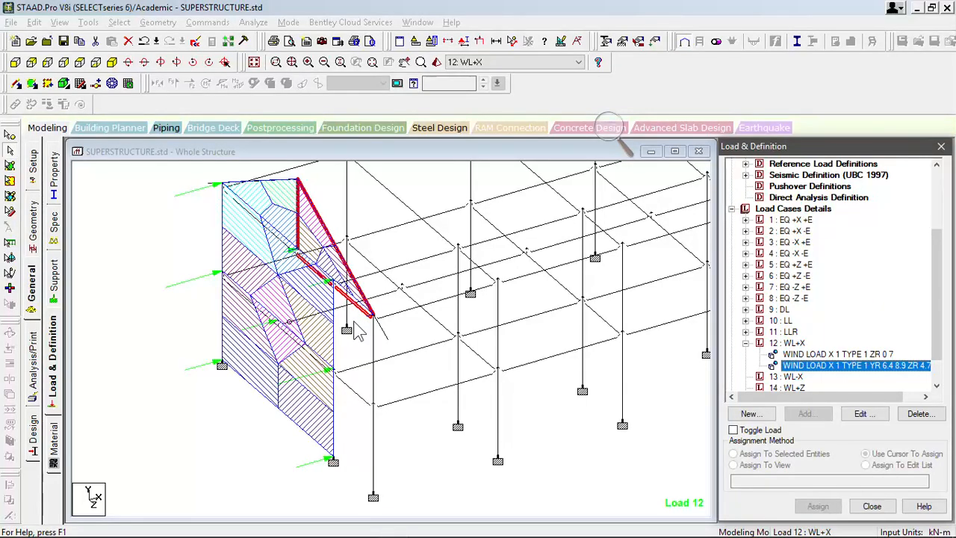
{"action": "scroll", "coordinate": [355, 325], "scroll_direction": "down", "scroll_amount": 4}
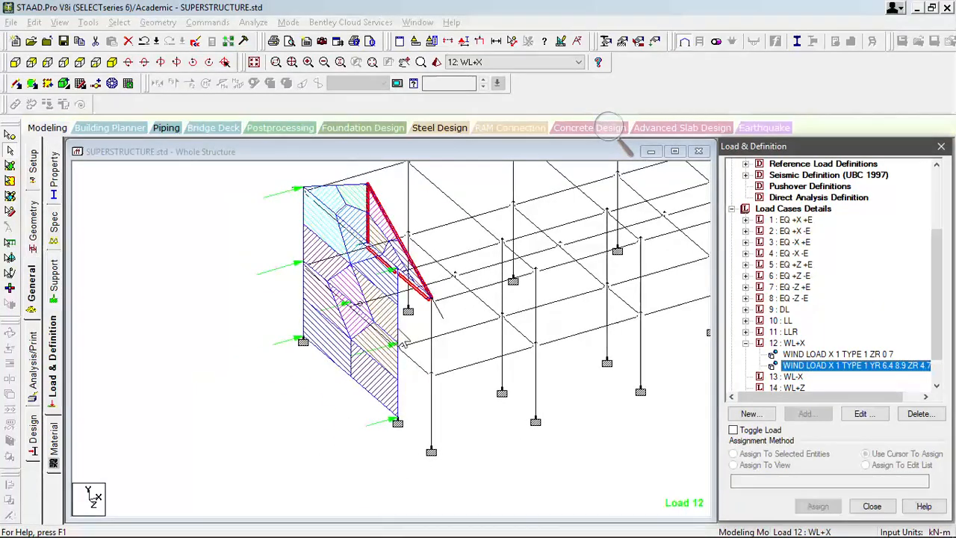
Step: Begin a type 2 wind load on the -X leeward/sidewall face in load case 12 WL+X
{"action": "middle_click_drag", "start_coordinate": [544, 410], "coordinate": [403, 439]}
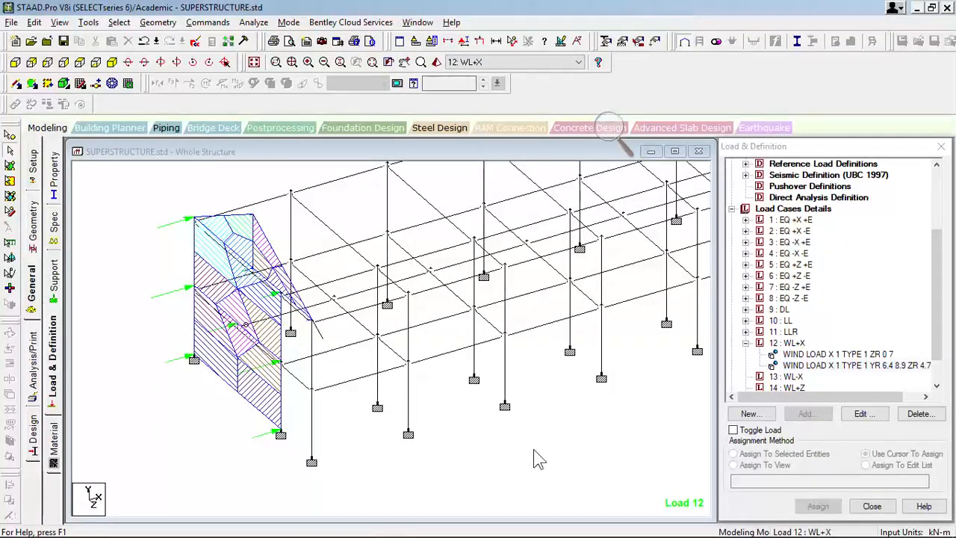
{"action": "middle_click_drag", "start_coordinate": [591, 376], "coordinate": [499, 408]}
{"action": "scroll", "coordinate": [523, 404], "scroll_direction": "down", "scroll_amount": 4}
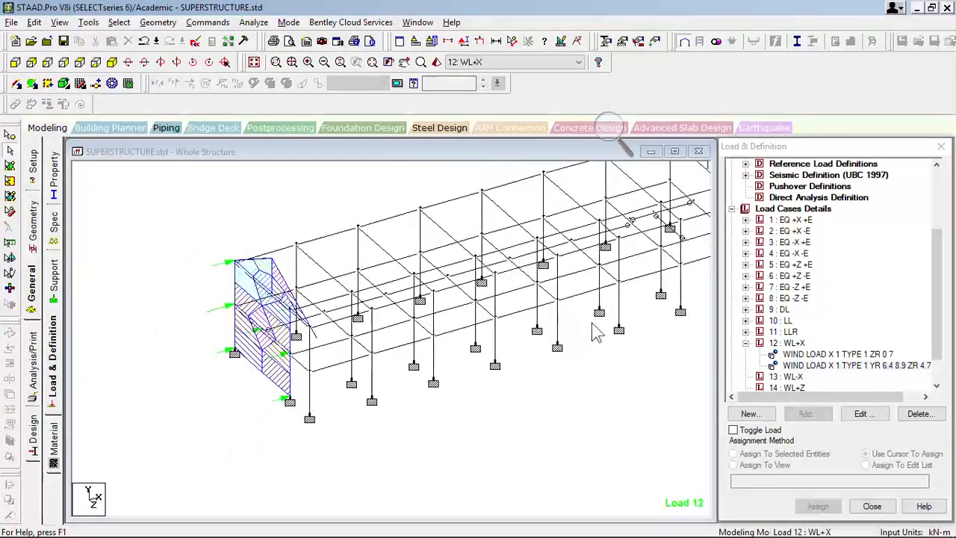
{"action": "middle_click_drag", "start_coordinate": [627, 335], "coordinate": [538, 373]}
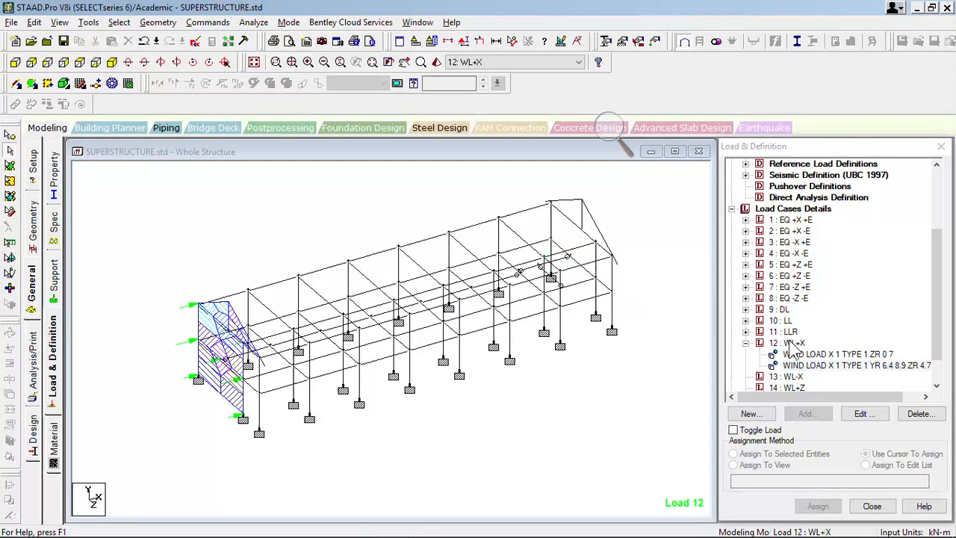
{"action": "left_click", "coordinate": [820, 395]}
{"action": "left_click", "coordinate": [805, 413]}
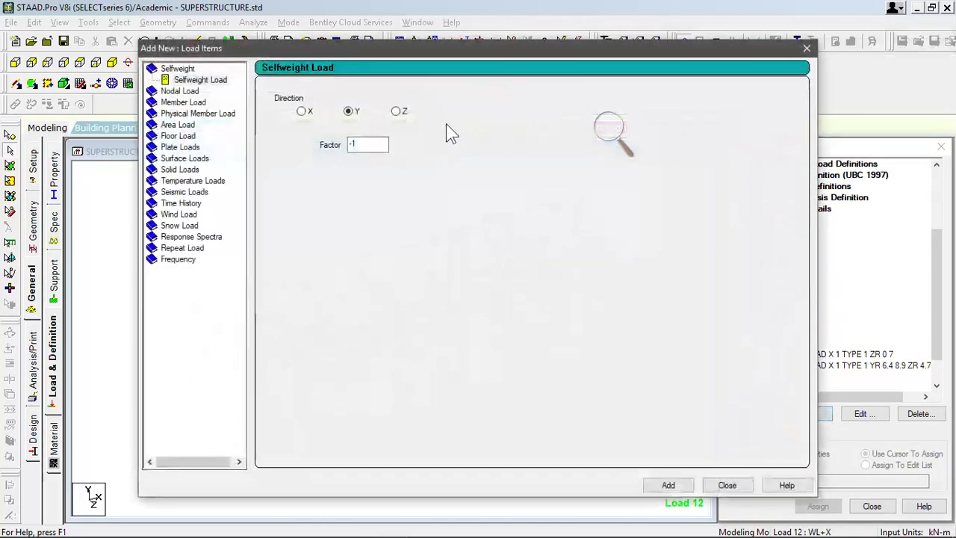
{"action": "left_click", "coordinate": [196, 215]}
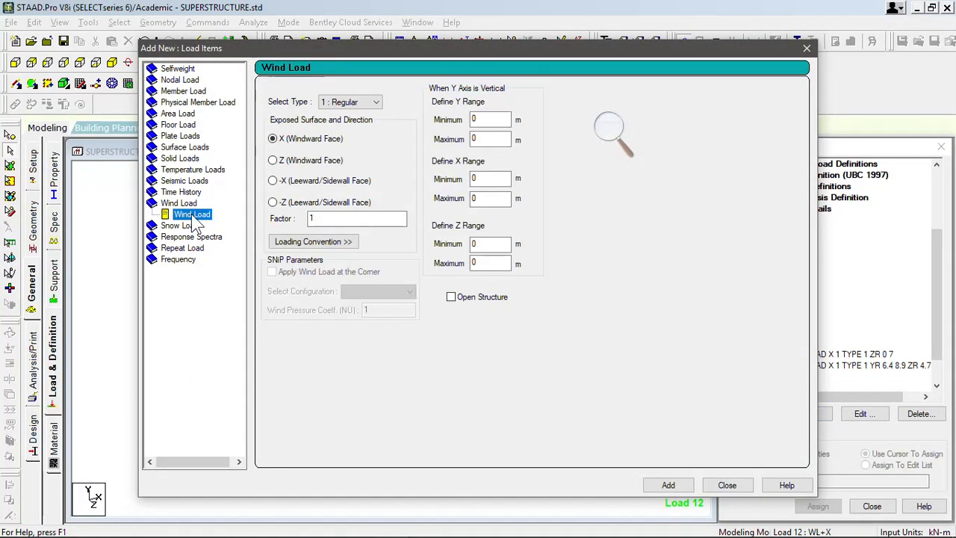
{"action": "left_click", "coordinate": [349, 105]}
{"action": "left_click", "coordinate": [359, 118]}
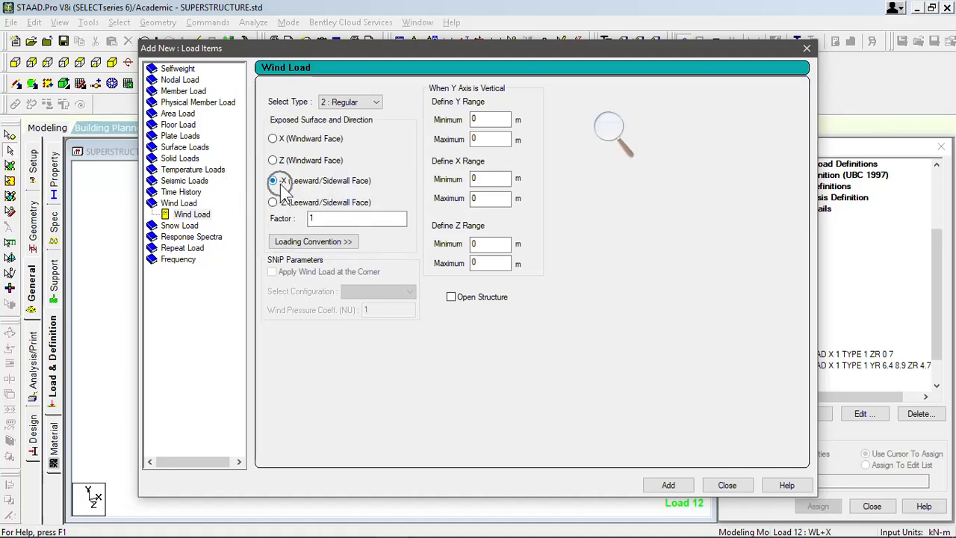
Step: Keep the leeward load's factor at 1, limit it to a Z range of 0 to 7 m, and add it to WL+X
{"action": "left_click", "coordinate": [311, 218]}
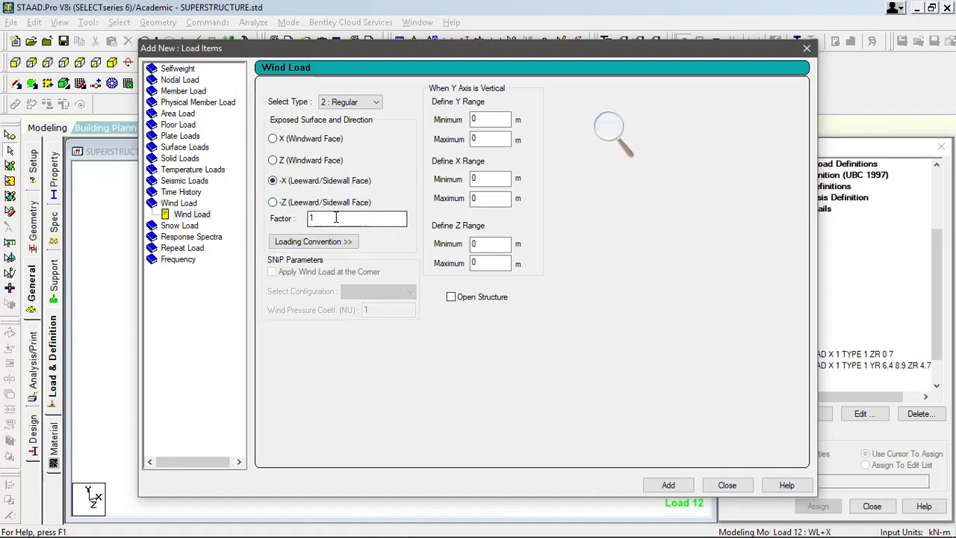
{"action": "double_click", "coordinate": [311, 218]}
{"action": "left_click_drag", "start_coordinate": [405, 50], "coordinate": [290, 50]}
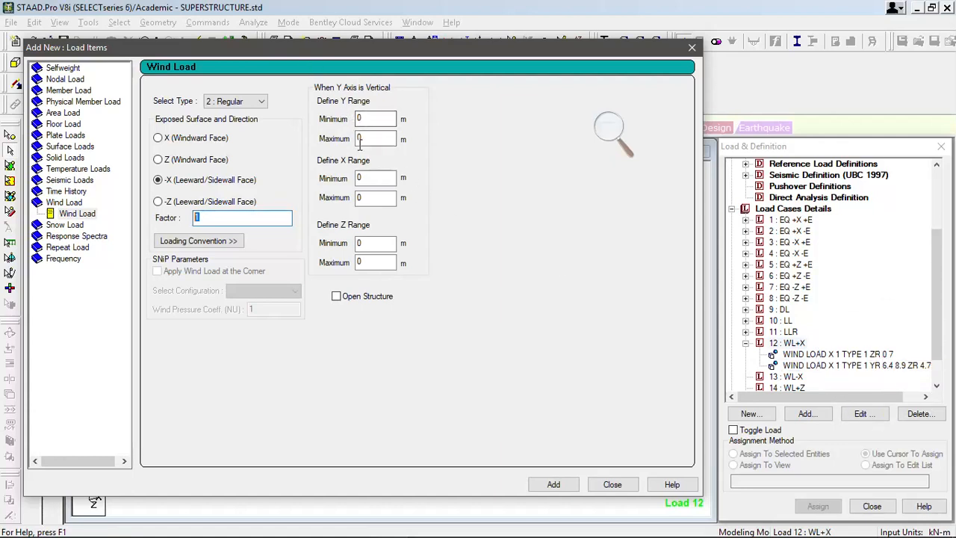
{"action": "left_click", "coordinate": [357, 261]}
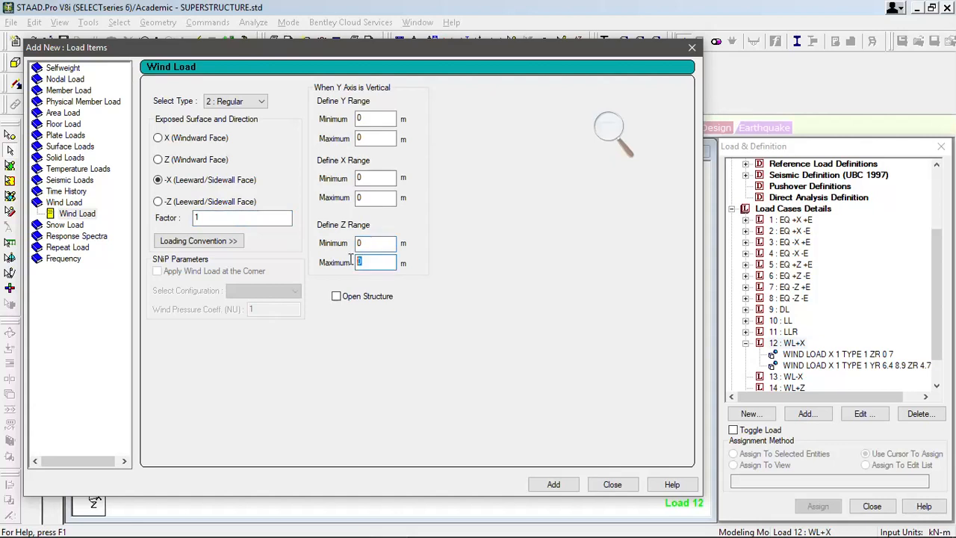
{"action": "left_click", "coordinate": [572, 487]}
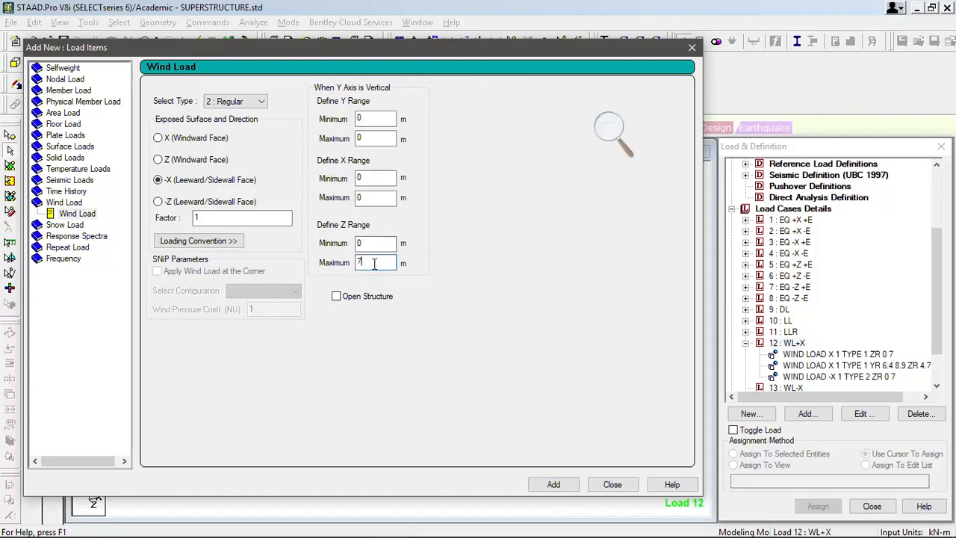
Step: Give the next type 2 -X wind load a Y range of 6.4 to 8.9 m and a Z range of 4.75 to 9.5 m
{"action": "double_click", "coordinate": [358, 119]}
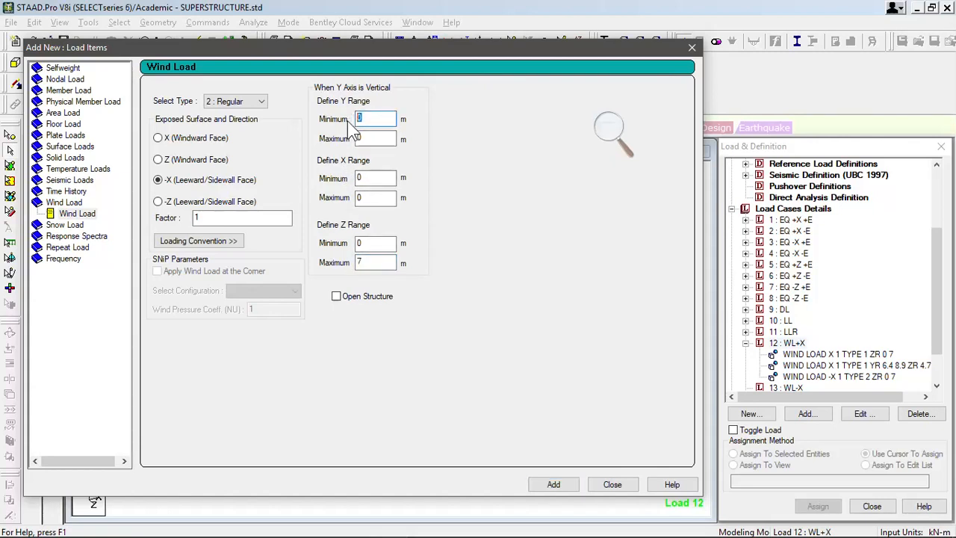
{"action": "type", "text": "6.4"}
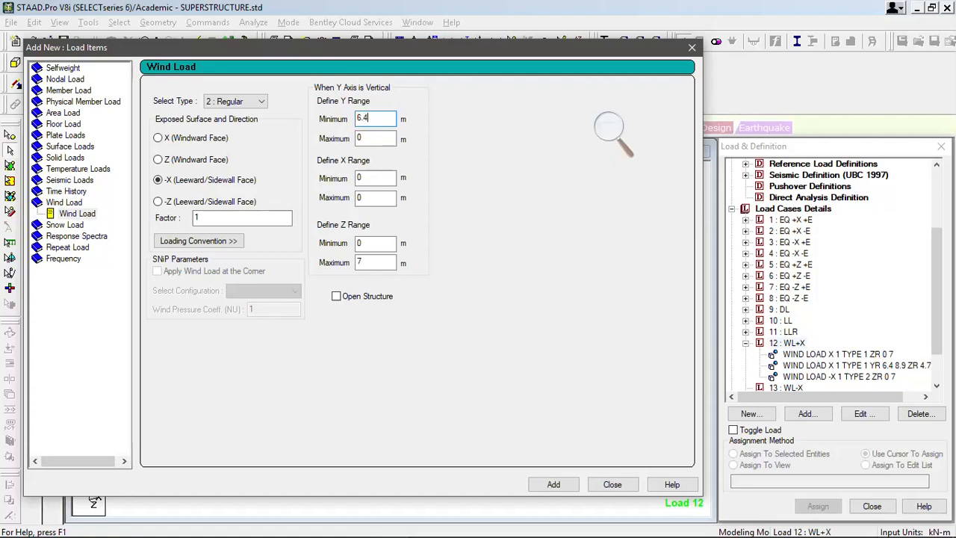
{"action": "double_click", "coordinate": [367, 138]}
{"action": "type", "text": "8.9"}
{"action": "double_click", "coordinate": [372, 244]}
{"action": "type", "text": "4.7"}
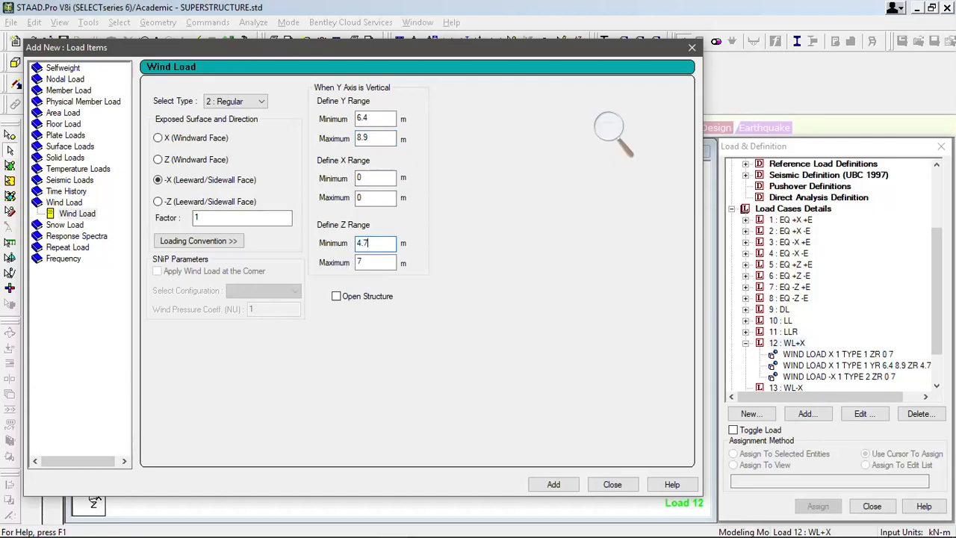
{"action": "type", "text": "5"}
{"action": "double_click", "coordinate": [360, 263]}
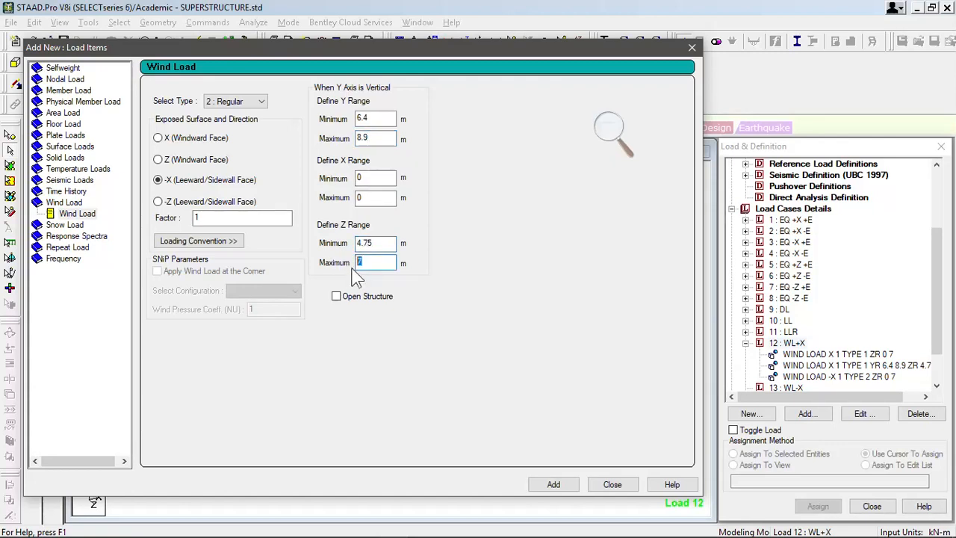
{"action": "type", "text": "9.5"}
Step: Magnify the screen to 200% to check the wind load type, direction and ranges, and return to 100%
{"action": "left_click", "coordinate": [613, 127]}
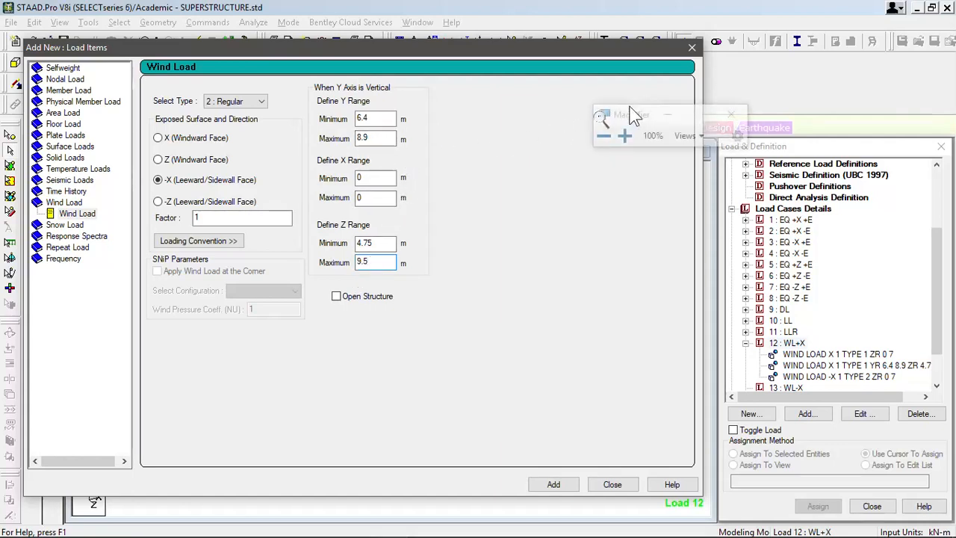
{"action": "left_click_drag", "start_coordinate": [628, 113], "coordinate": [510, 223]}
{"action": "left_click", "coordinate": [508, 244]}
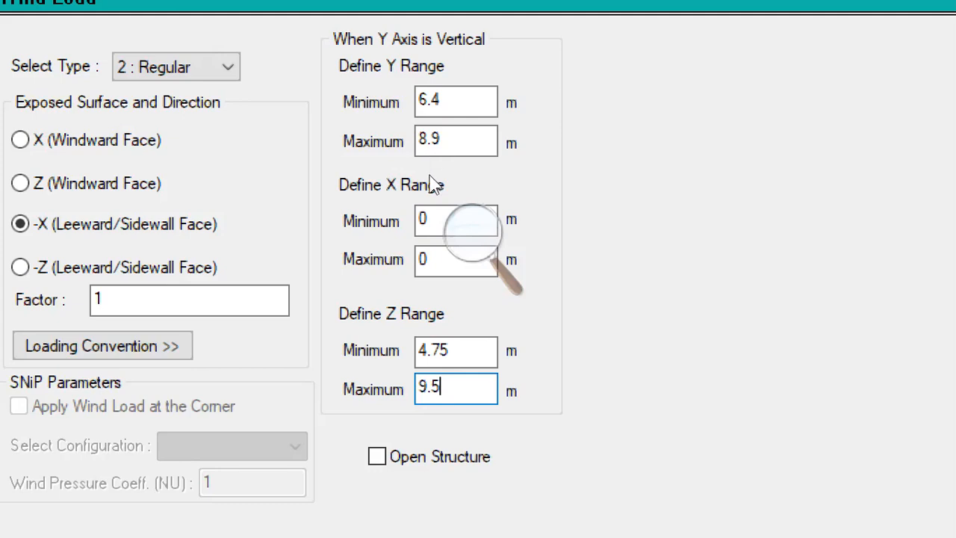
{"action": "left_click", "coordinate": [473, 230]}
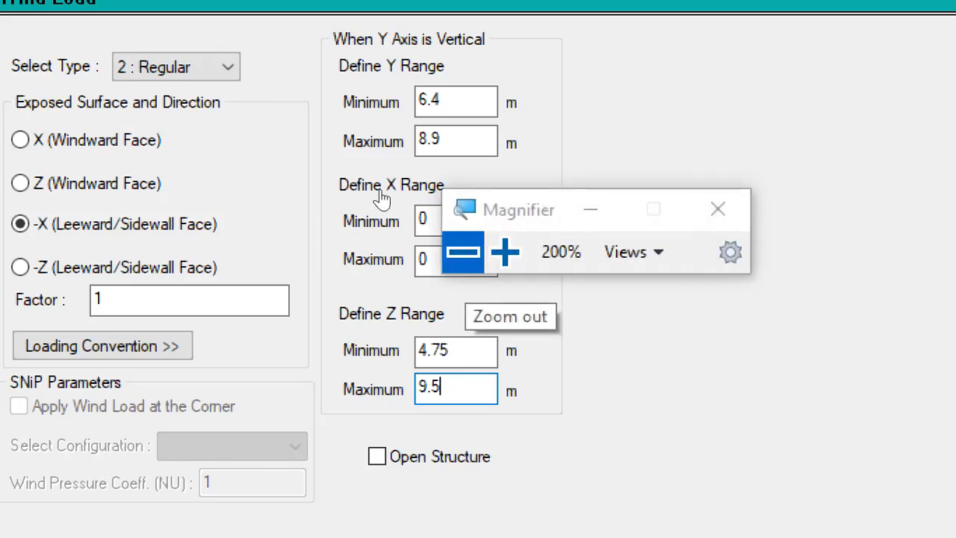
{"action": "left_click", "coordinate": [464, 252]}
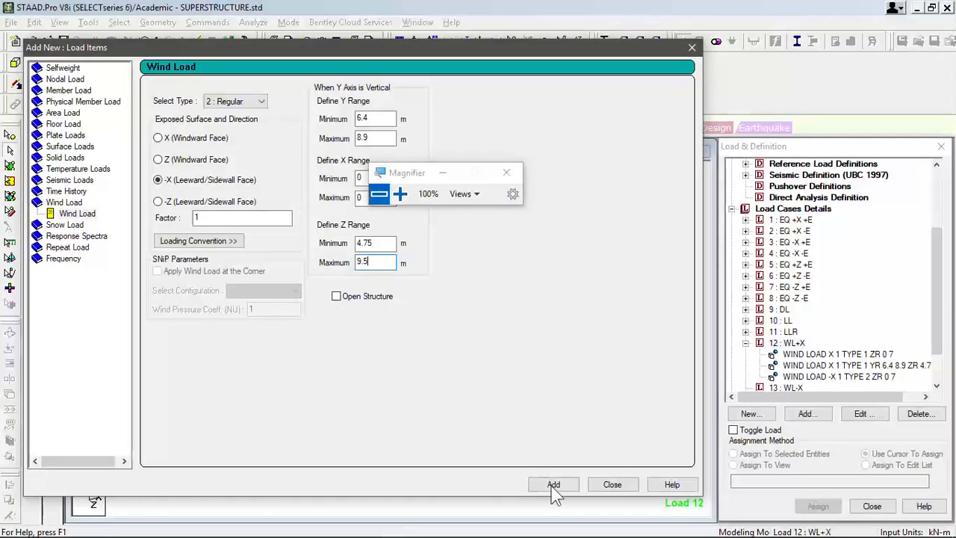
Step: Add the second -X leeward wind load to WL+X and display it on the frame
{"action": "left_click", "coordinate": [553, 484]}
{"action": "left_click", "coordinate": [613, 484]}
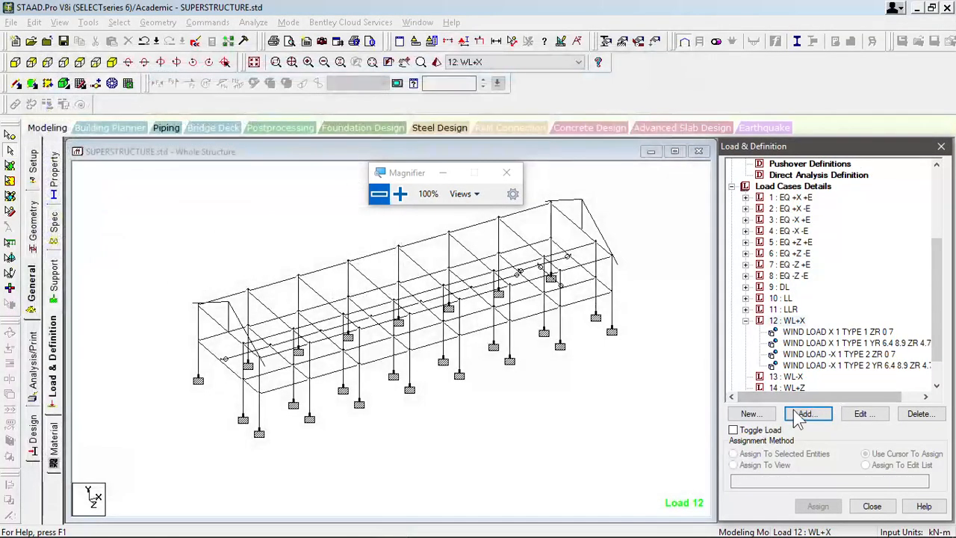
{"action": "left_click", "coordinate": [799, 365]}
{"action": "left_click", "coordinate": [650, 399]}
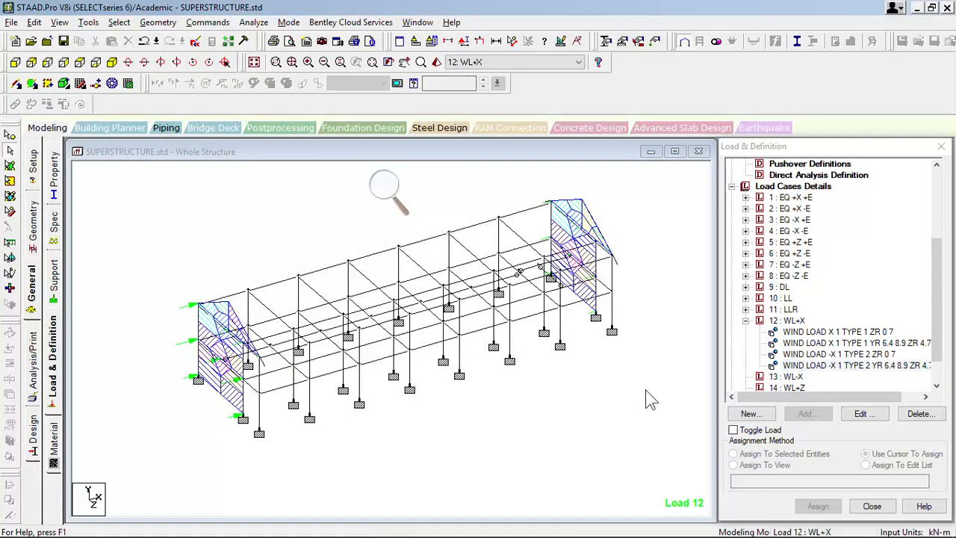
Step: Examine the WL+X wind loads on both end faces, displaying the load values at the windward face
{"action": "scroll", "coordinate": [493, 328], "scroll_direction": "up", "scroll_amount": 1}
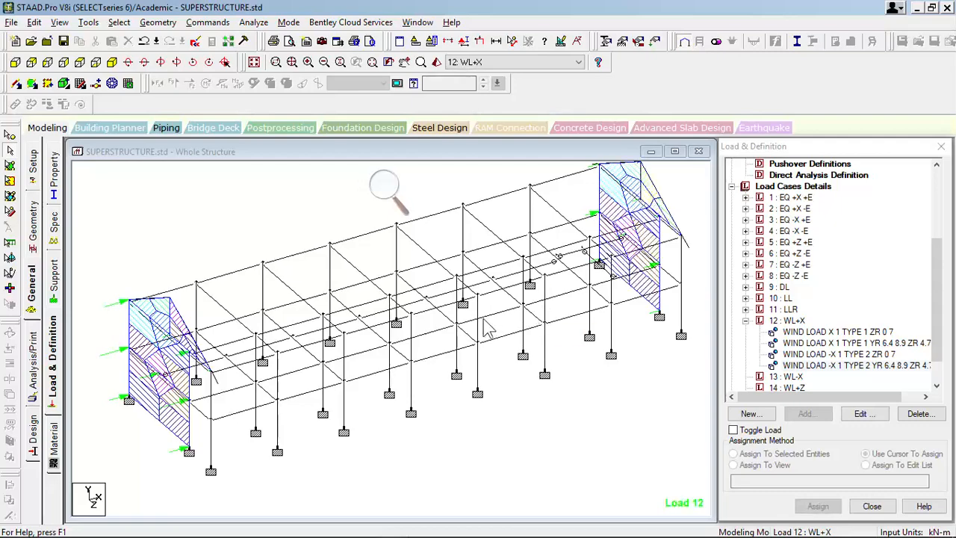
{"action": "scroll", "coordinate": [484, 323], "scroll_direction": "up", "scroll_amount": 1}
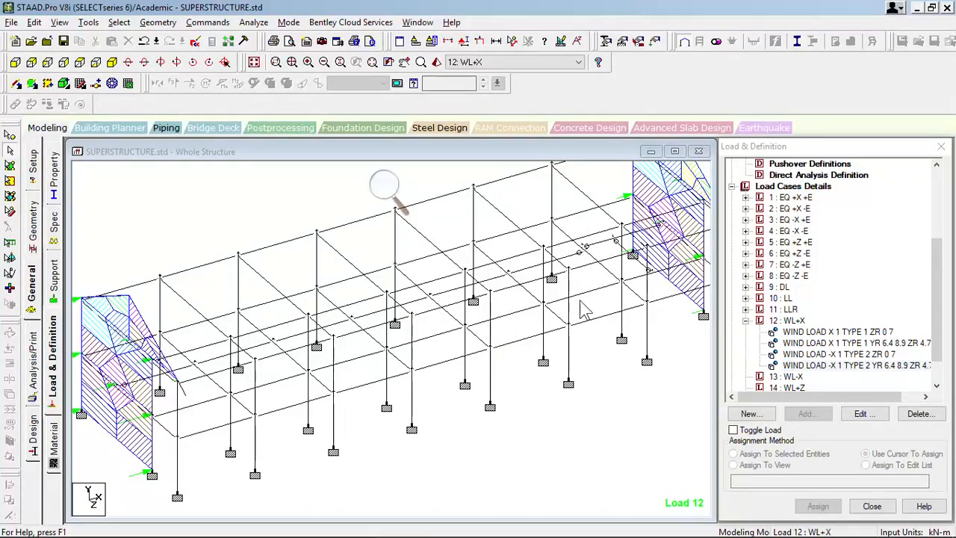
{"action": "scroll", "coordinate": [675, 295], "scroll_direction": "up", "scroll_amount": 3}
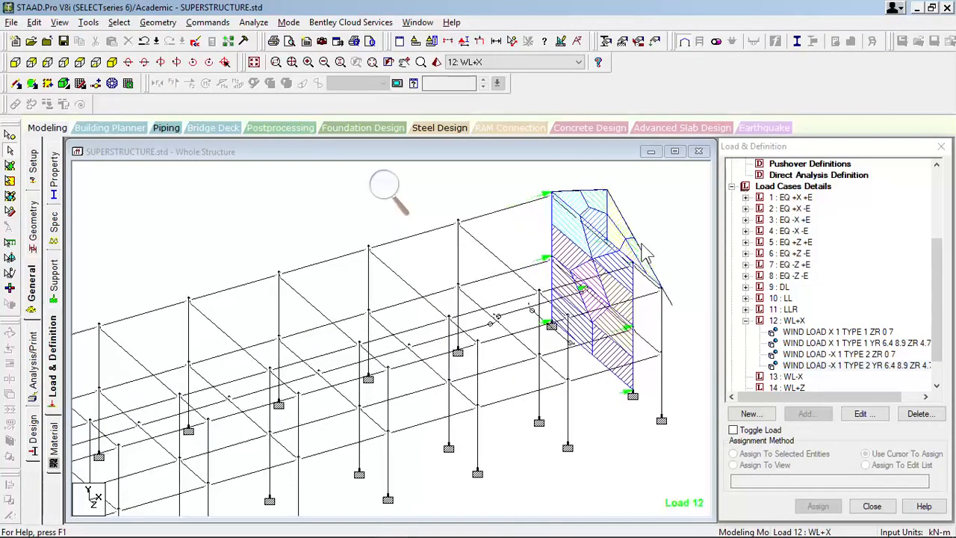
{"action": "scroll", "coordinate": [385, 186], "scroll_direction": "down", "scroll_amount": 3}
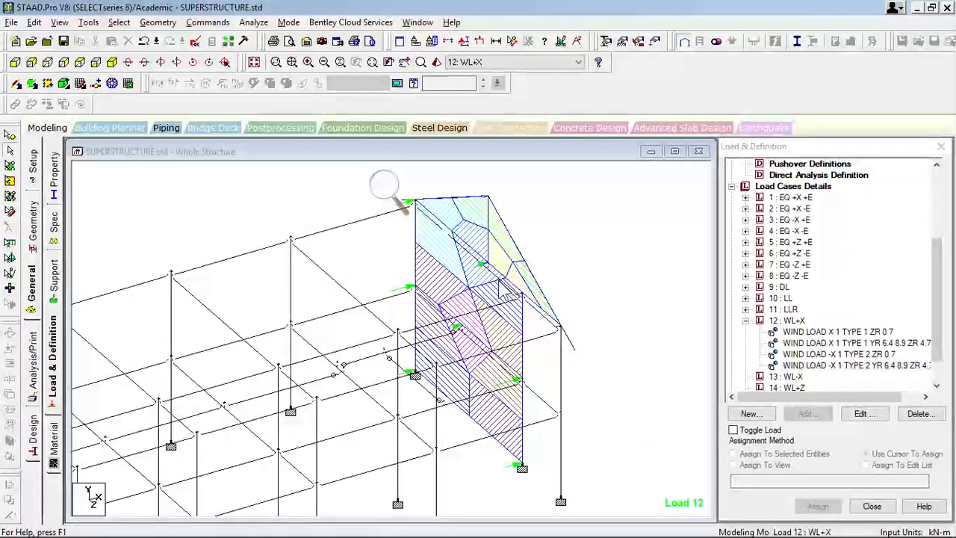
{"action": "middle_click_drag", "start_coordinate": [357, 362], "coordinate": [695, 214]}
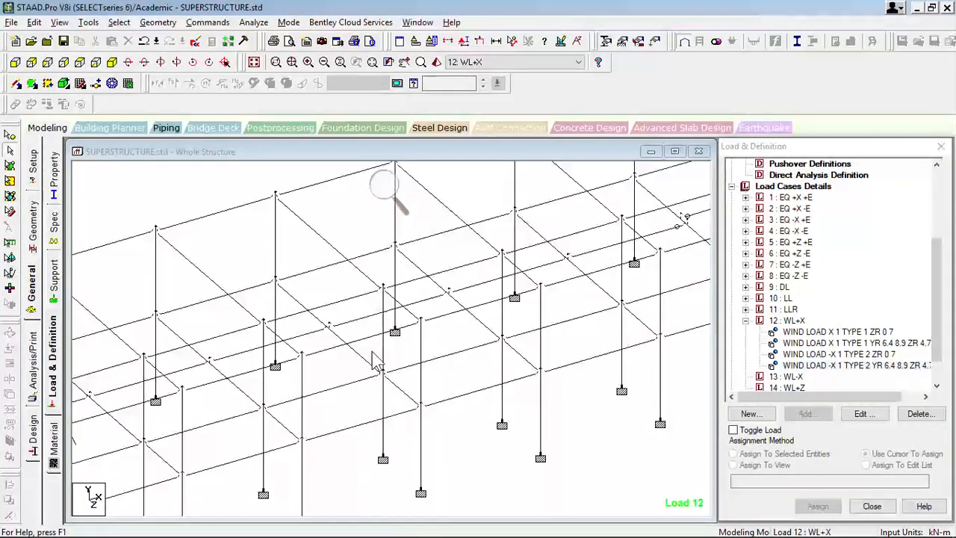
{"action": "middle_click_drag", "start_coordinate": [318, 371], "coordinate": [682, 257]}
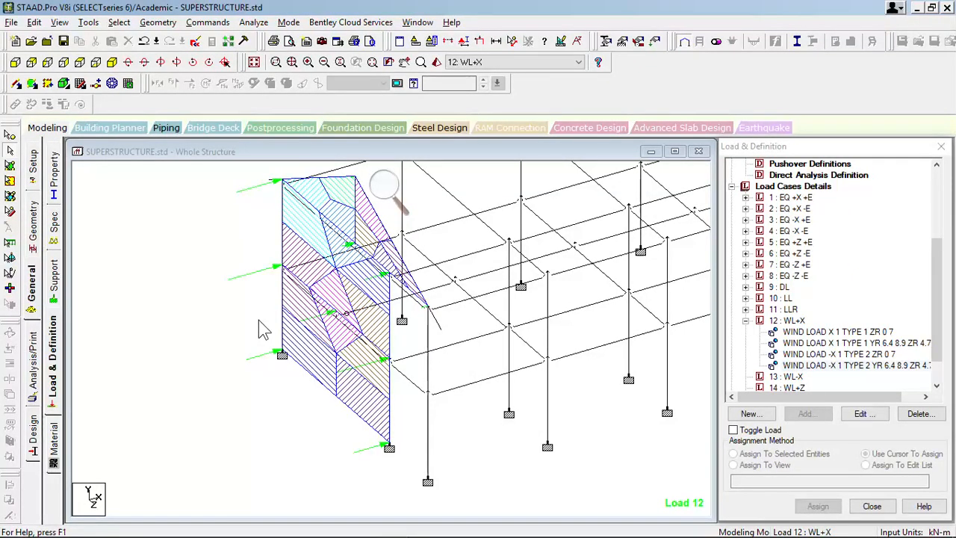
{"action": "key", "text": "shift+v"}
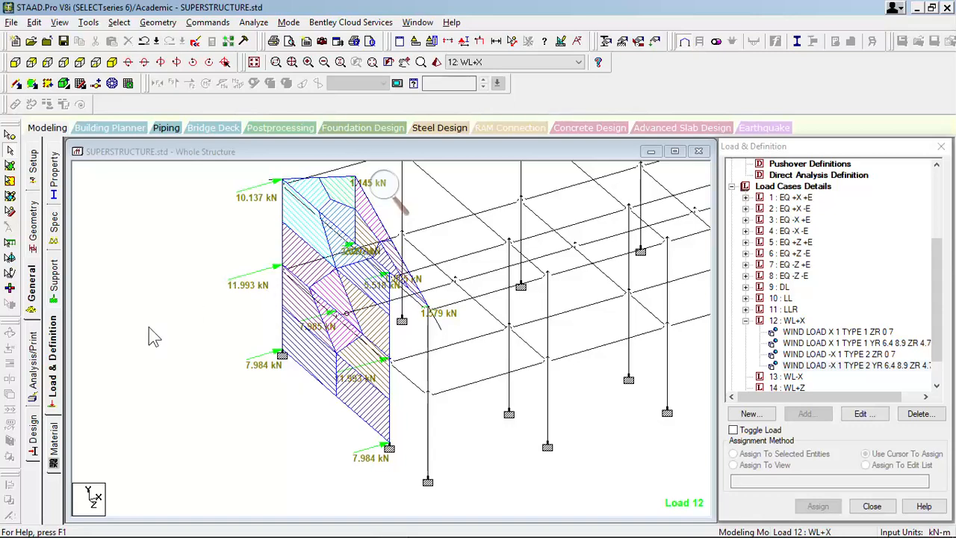
{"action": "scroll", "coordinate": [148, 327], "scroll_direction": "down", "scroll_amount": 6}
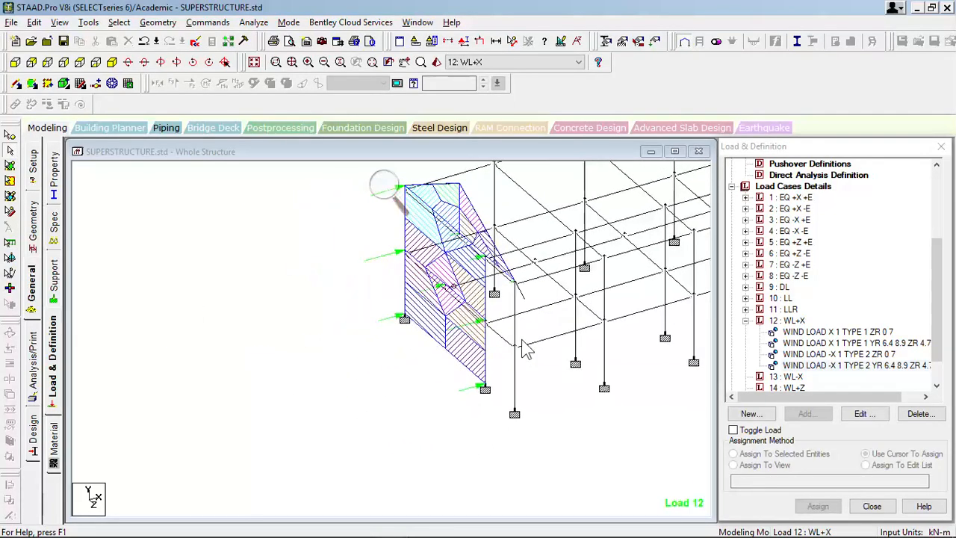
{"action": "middle_click_drag", "start_coordinate": [493, 370], "coordinate": [247, 441]}
{"action": "scroll", "coordinate": [452, 380], "scroll_direction": "down", "scroll_amount": 2}
{"action": "middle_click_drag", "start_coordinate": [546, 346], "coordinate": [465, 366]}
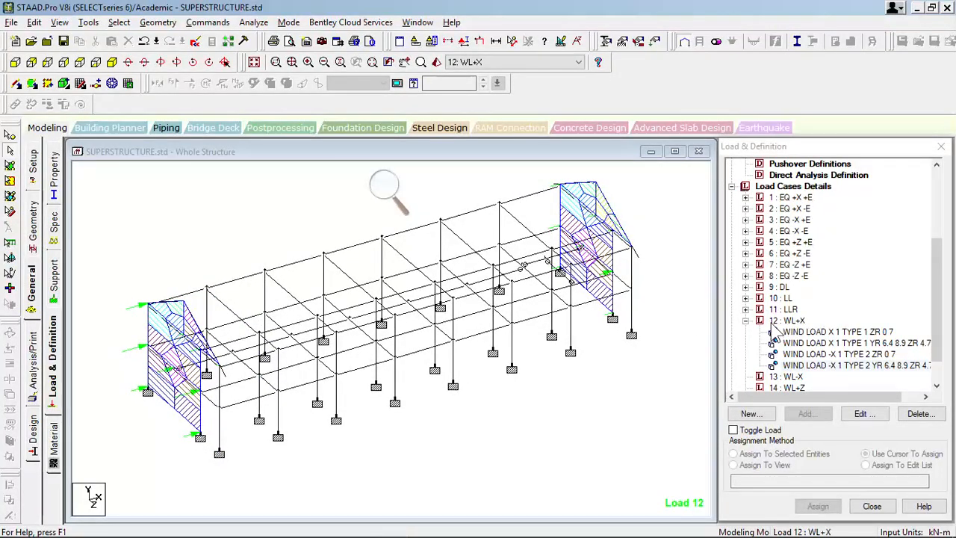
Step: Begin a type 1 X windward wind load in load case 13 WL-X
{"action": "scroll", "coordinate": [939, 309], "scroll_direction": "down", "scroll_amount": 1}
{"action": "left_click", "coordinate": [856, 332]}
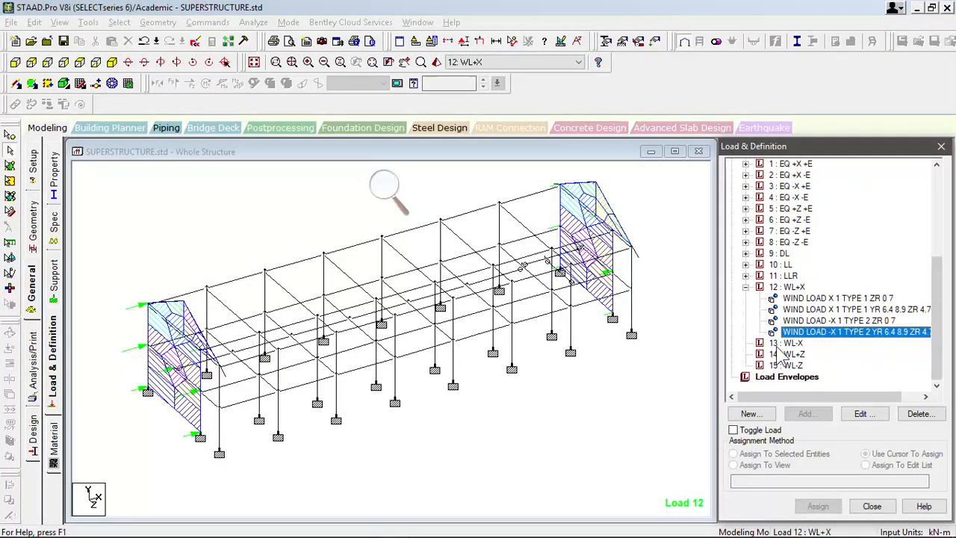
{"action": "left_click", "coordinate": [785, 344]}
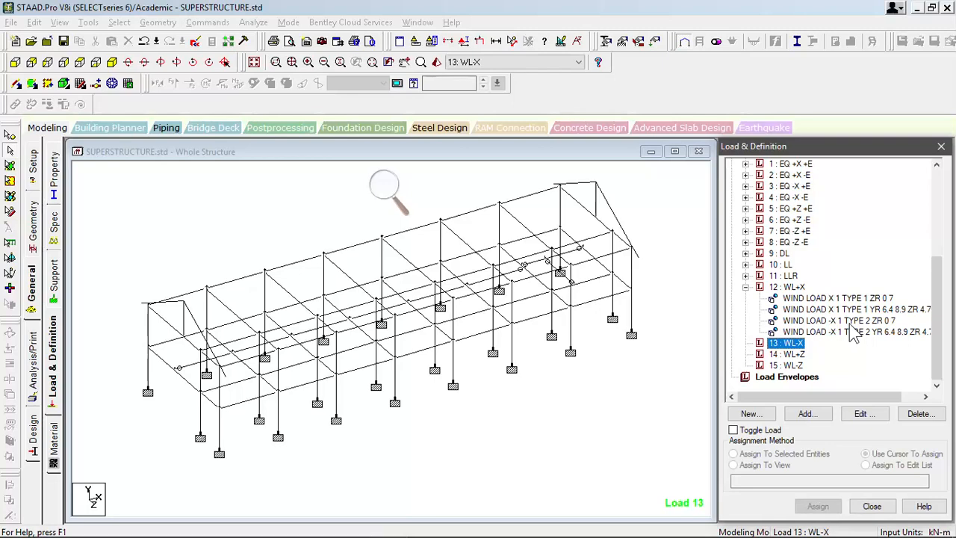
{"action": "left_click", "coordinate": [807, 413]}
{"action": "left_click", "coordinate": [178, 215]}
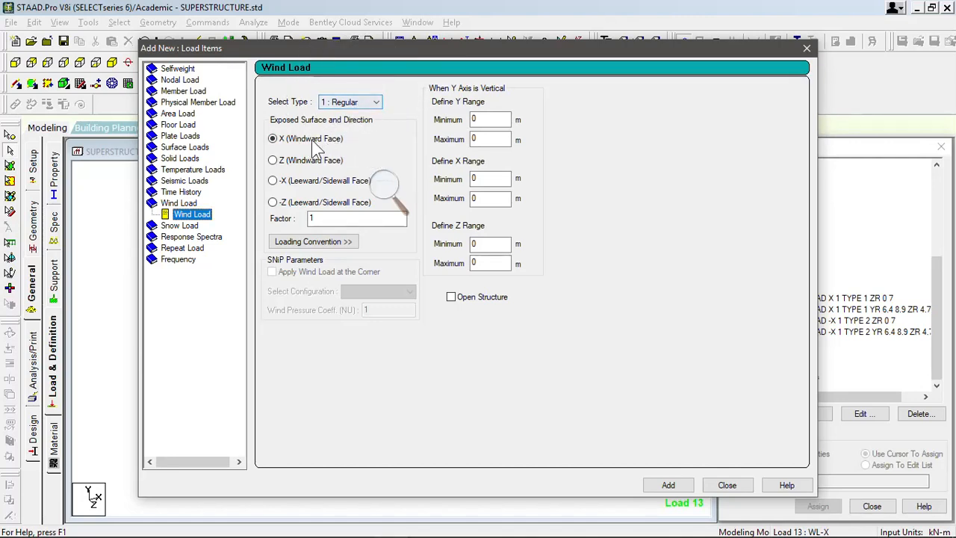
Step: Set the wind load's factor to -1 and its Z range to 0 to 7 m, and add it to WL-X
{"action": "left_click", "coordinate": [312, 219]}
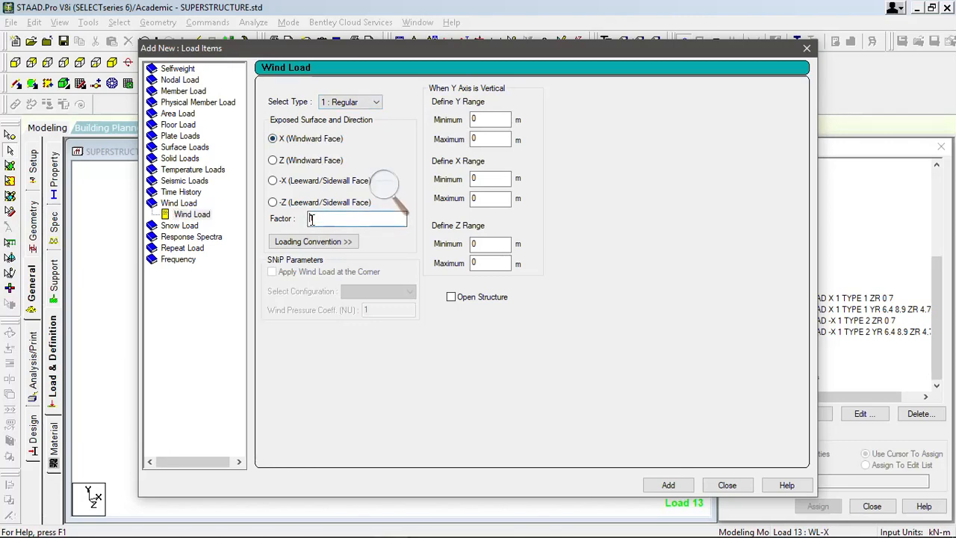
{"action": "left_click", "coordinate": [484, 245]}
{"action": "key", "text": "Tab"}
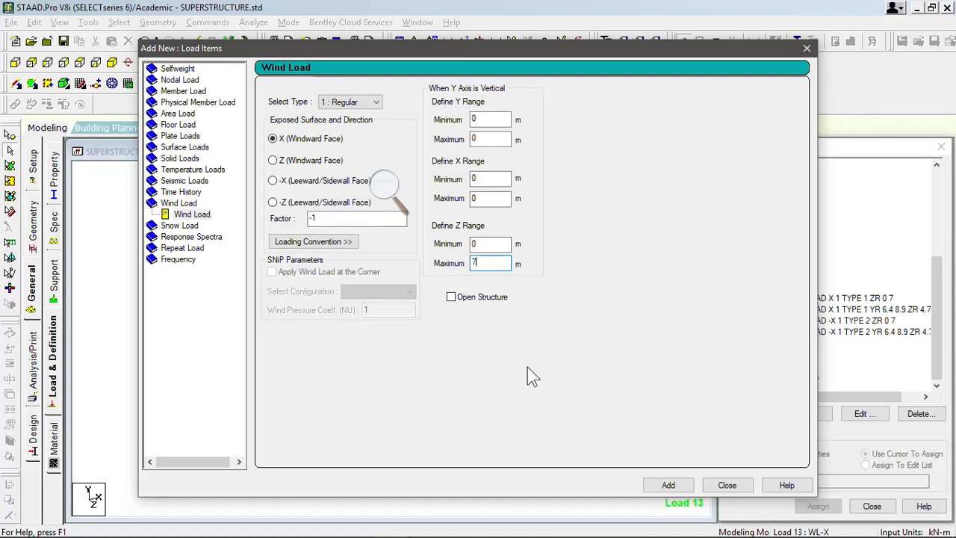
{"action": "left_click", "coordinate": [676, 485]}
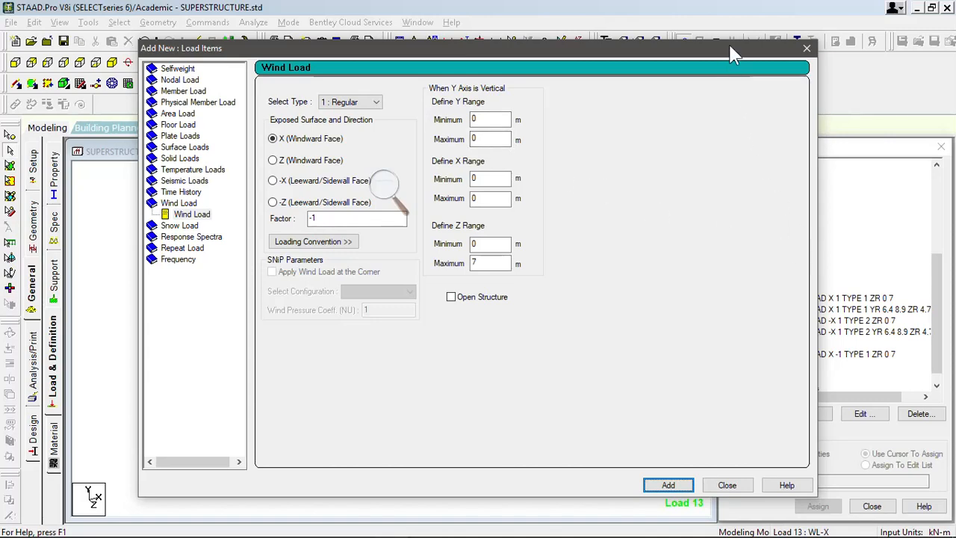
Step: Set the windward wind load's Y range to 6.4–8.9 m and Z range to 4.75–9.5 m, and add it to WL-X
{"action": "left_click_drag", "start_coordinate": [733, 54], "coordinate": [605, 59]}
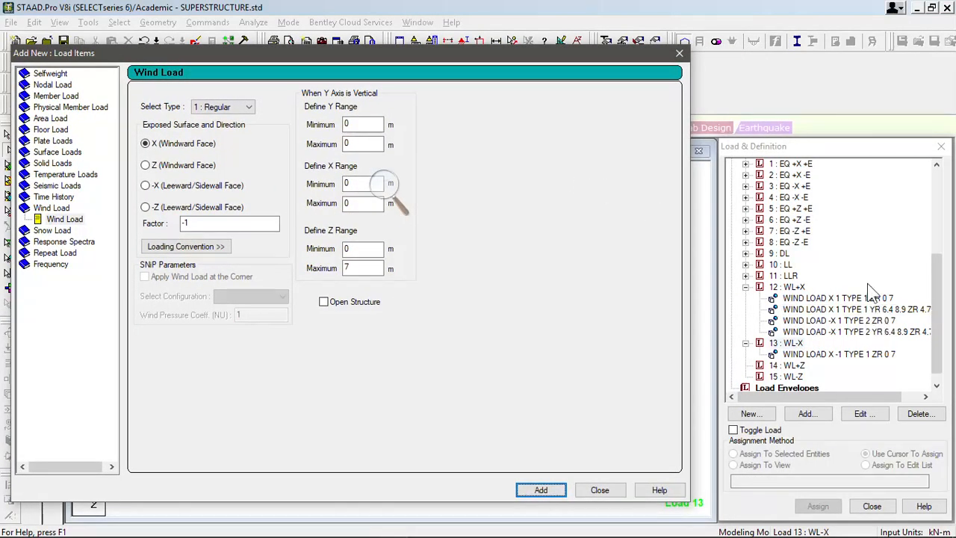
{"action": "double_click", "coordinate": [350, 125]}
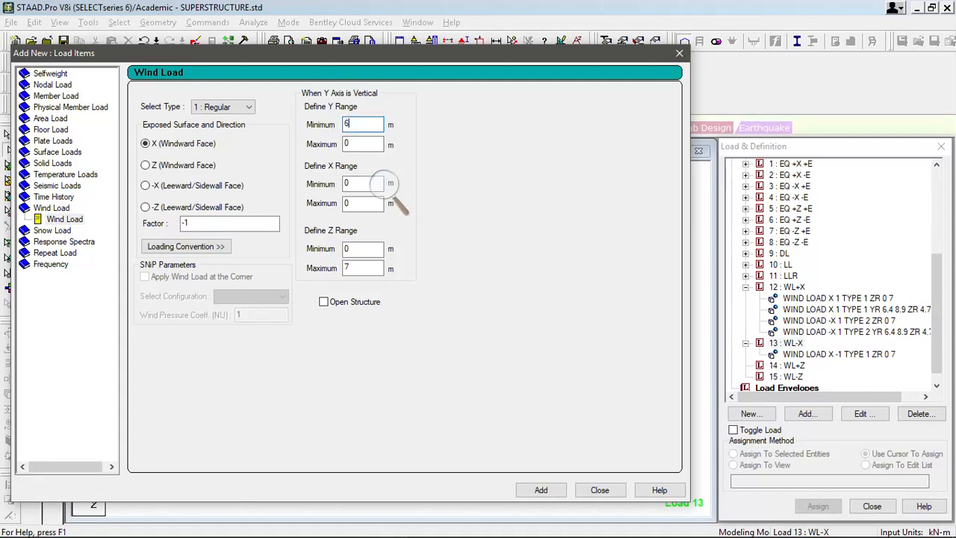
{"action": "double_click", "coordinate": [360, 145]}
{"action": "left_click", "coordinate": [348, 251]}
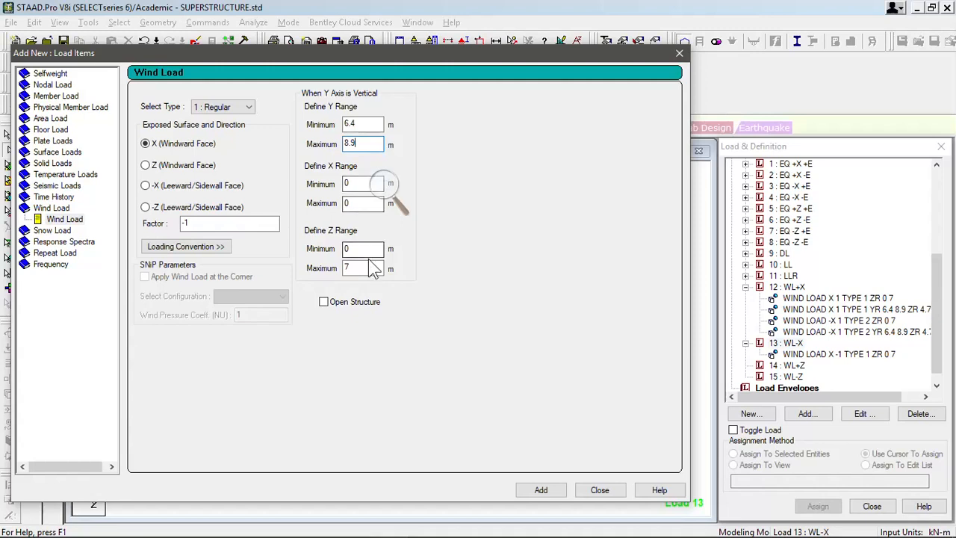
{"action": "type", "text": "4.75"}
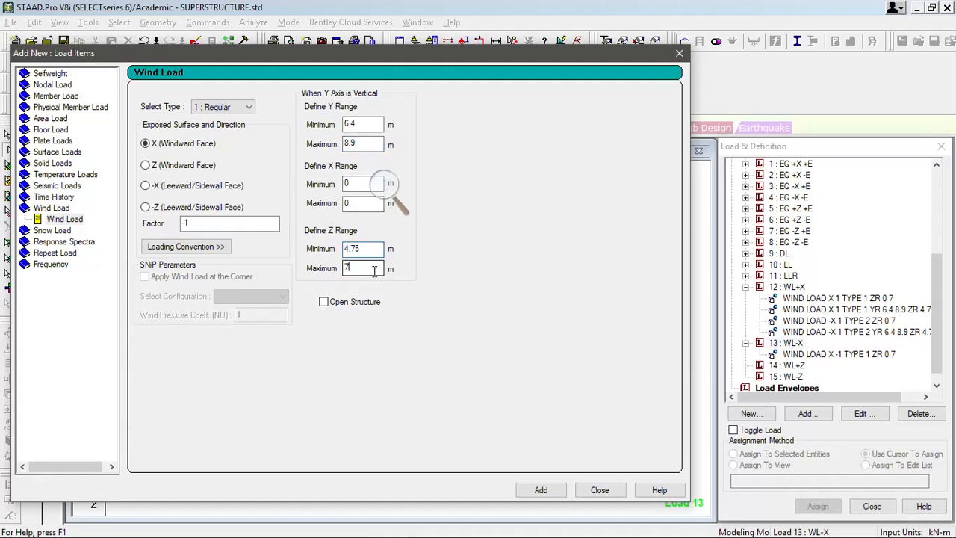
{"action": "left_click_drag", "start_coordinate": [375, 271], "coordinate": [338, 275]}
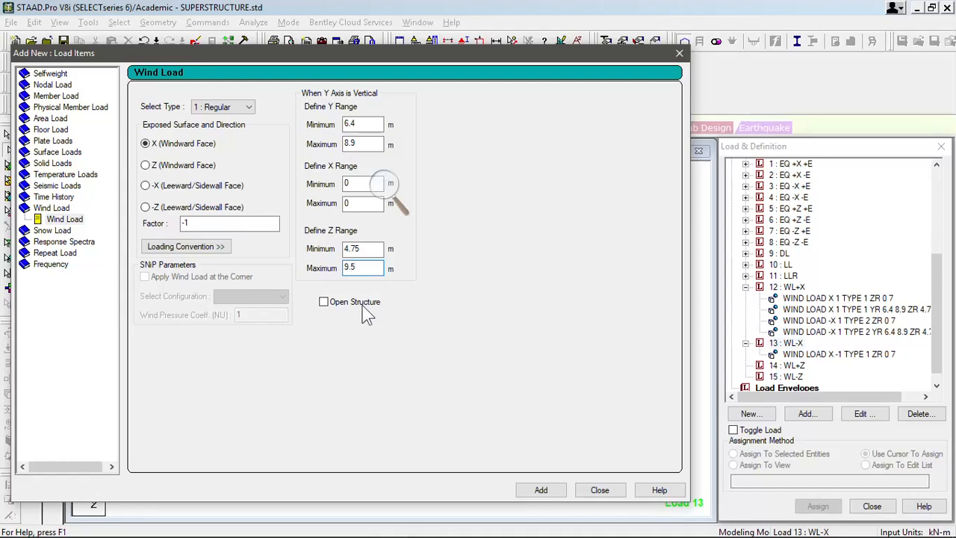
{"action": "left_click", "coordinate": [537, 491]}
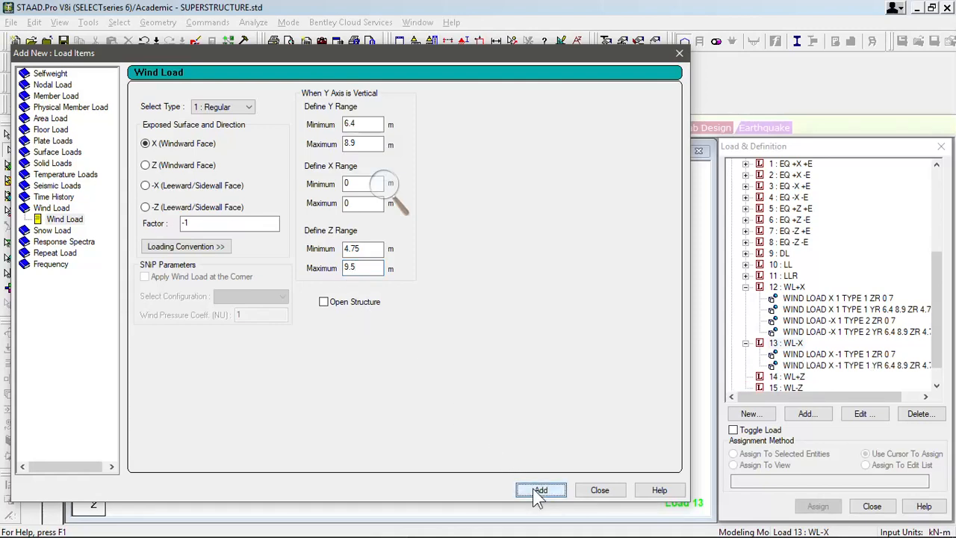
Step: Switch the wind load to type 2 on the -X leeward face, declining the auto save
{"action": "left_click", "coordinate": [247, 108]}
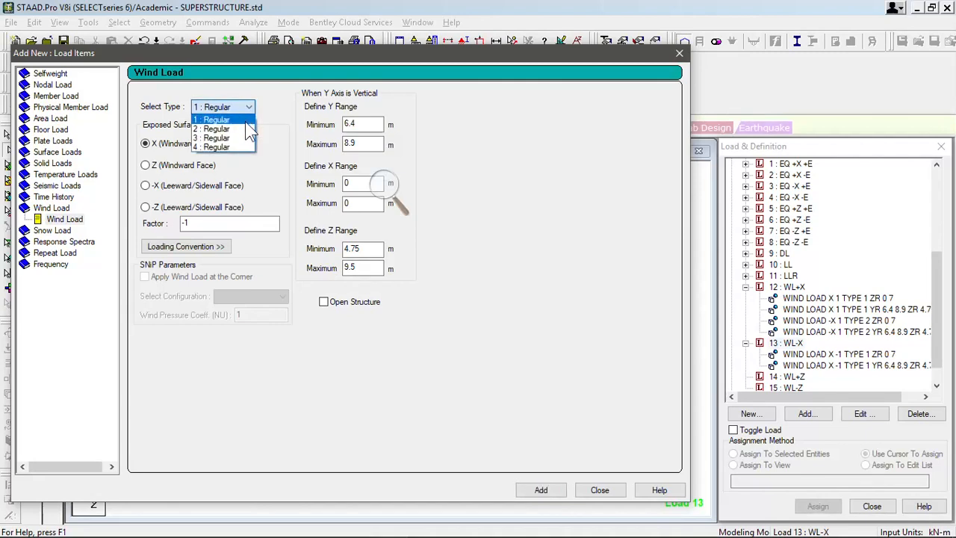
{"action": "left_click", "coordinate": [245, 128]}
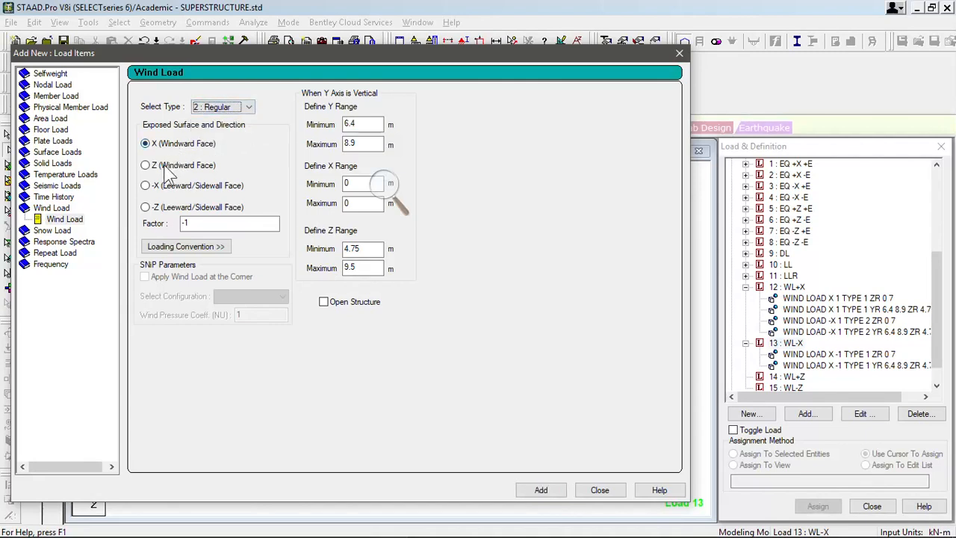
{"action": "left_click", "coordinate": [156, 190]}
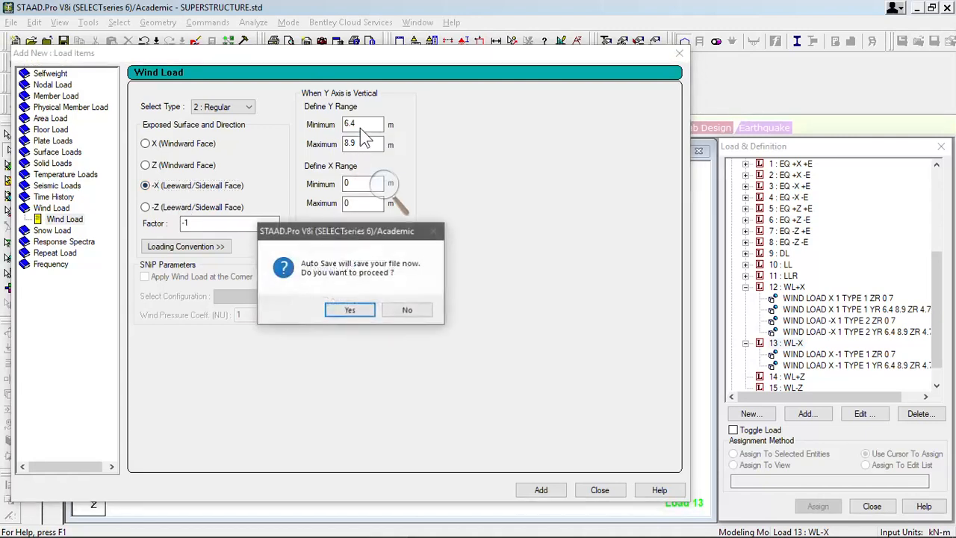
{"action": "left_click", "coordinate": [408, 311]}
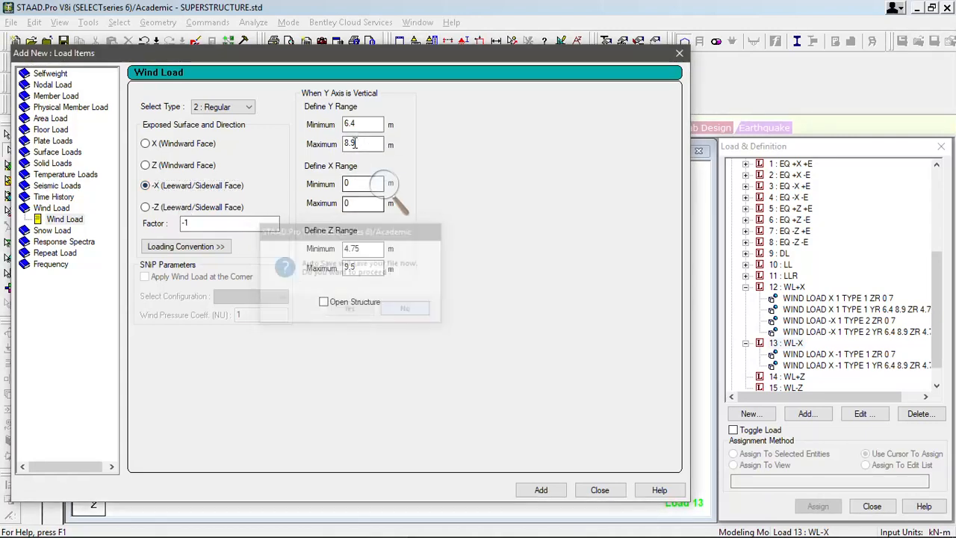
Step: Reset the leeward load's Y range to 0, set its Z range to 0 to 7 m, and add it to WL-X
{"action": "left_click", "coordinate": [360, 124]}
{"action": "double_click", "coordinate": [351, 124]}
{"action": "type", "text": "0"}
{"action": "key", "text": "Tab"}
{"action": "type", "text": "0"}
{"action": "key", "text": "Tab"}
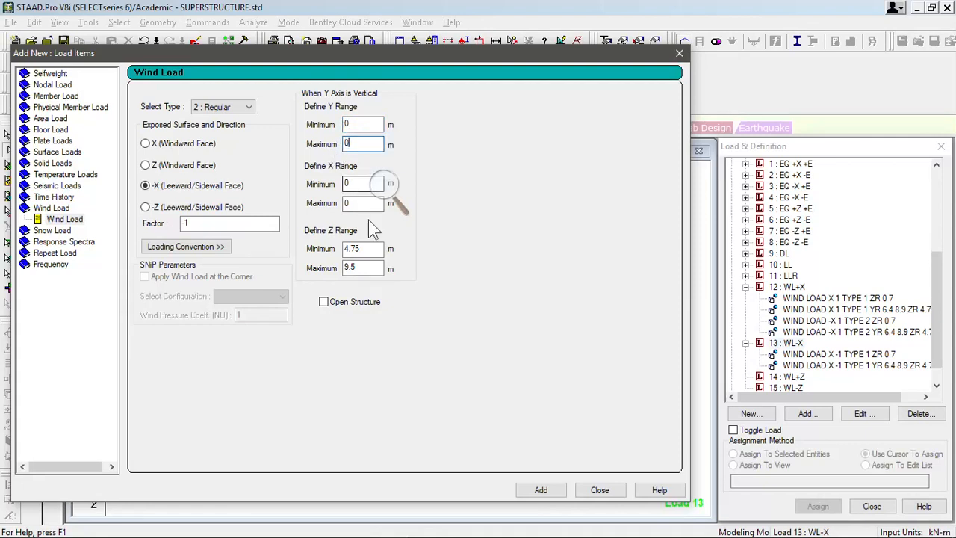
{"action": "key", "text": "Tab"}
{"action": "key", "text": "Tab"}
{"action": "type", "text": "0"}
{"action": "key", "text": "Tab"}
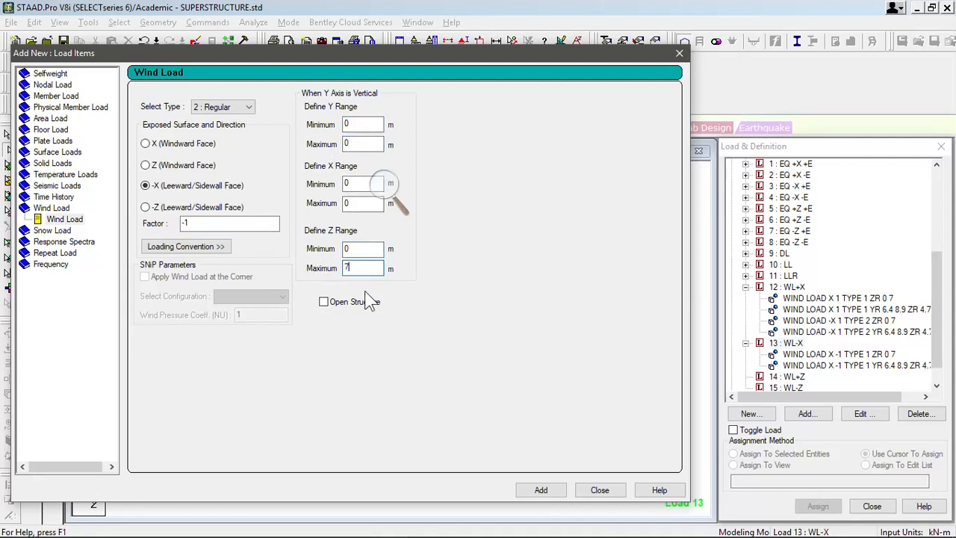
{"action": "left_click", "coordinate": [541, 493]}
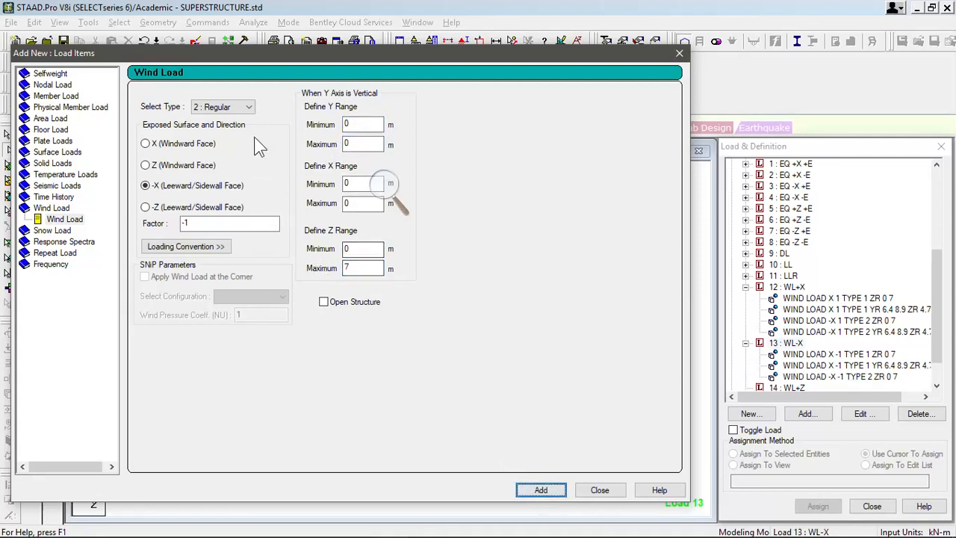
Step: Add a second -X leeward wind load to WL-X with Y range 6.4–8.9 m and Z range 4.75–9.5 m, and finish adding loads
{"action": "double_click", "coordinate": [346, 124]}
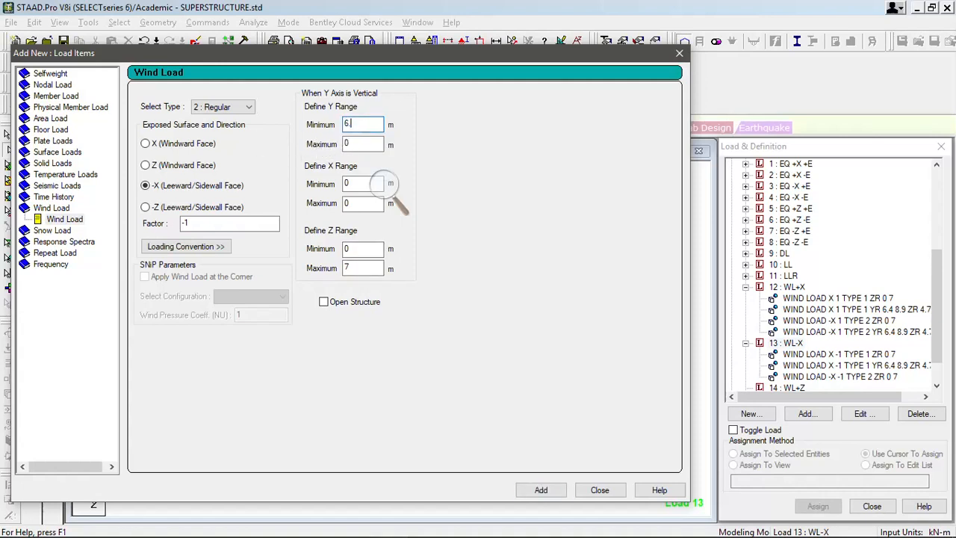
{"action": "double_click", "coordinate": [370, 144]}
{"action": "type", "text": "8.9"}
{"action": "double_click", "coordinate": [346, 249]}
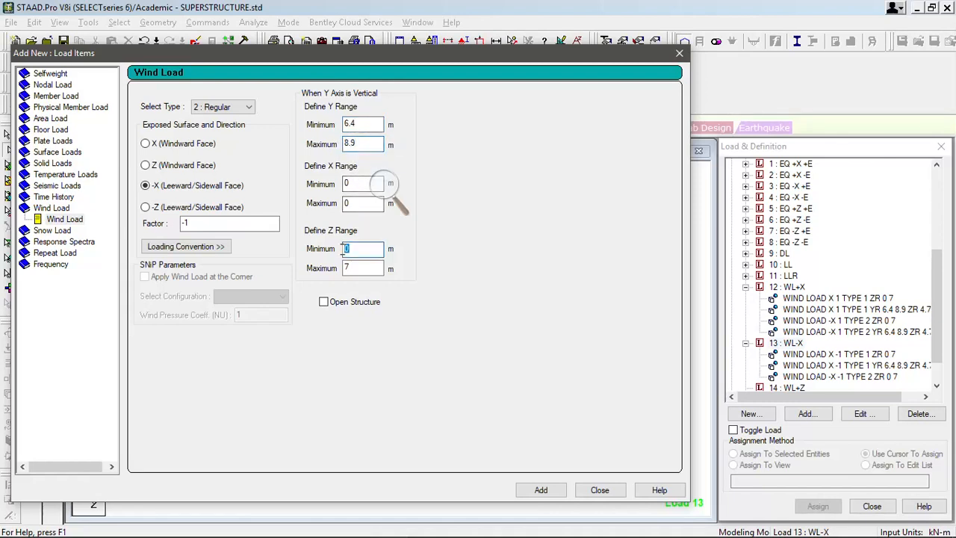
{"action": "type", "text": "4.75"}
{"action": "double_click", "coordinate": [342, 269]}
{"action": "type", "text": "9.5"}
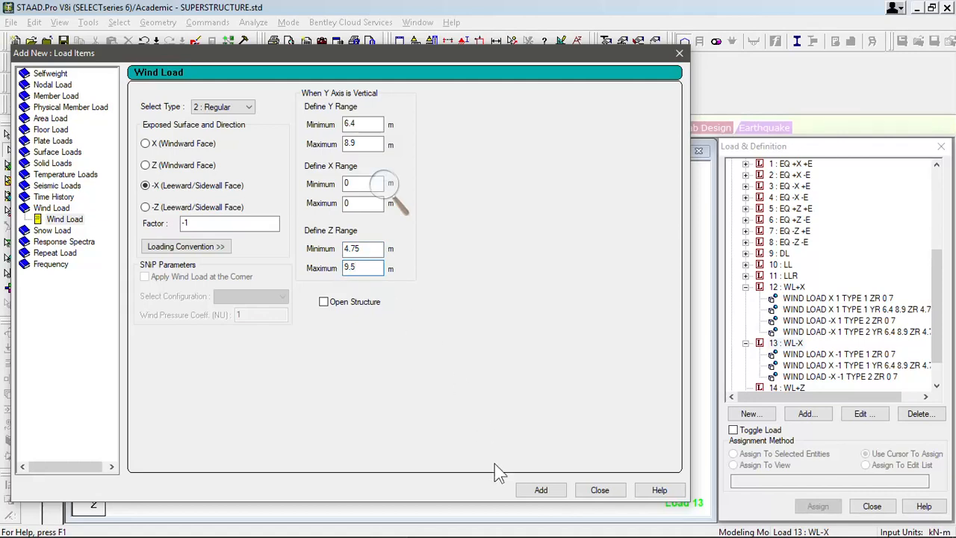
{"action": "left_click", "coordinate": [539, 490]}
{"action": "left_click", "coordinate": [600, 490]}
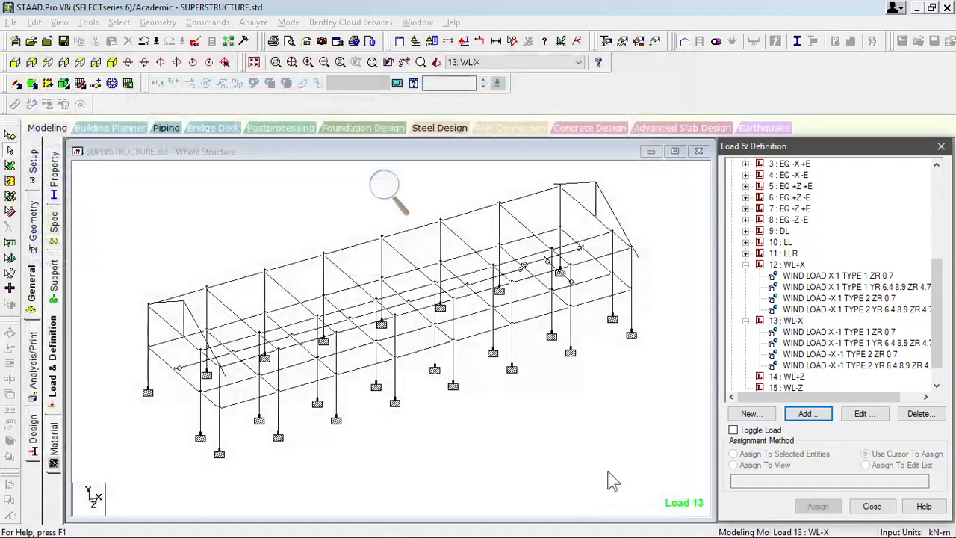
Step: Display the WL-X leeward and windward wind loads on the frame and examine their directions on the end faces
{"action": "left_click", "coordinate": [825, 365]}
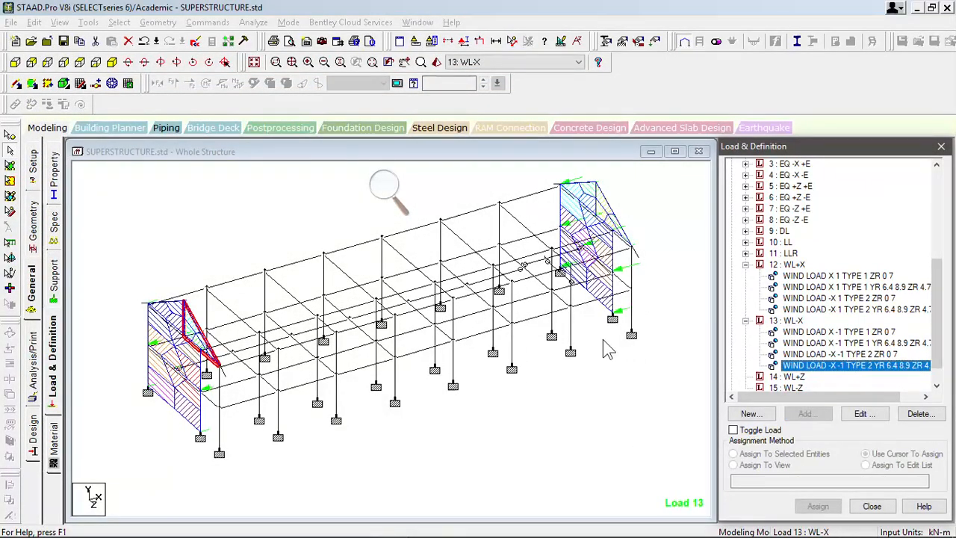
{"action": "left_click", "coordinate": [822, 332]}
{"action": "left_click", "coordinate": [611, 415]}
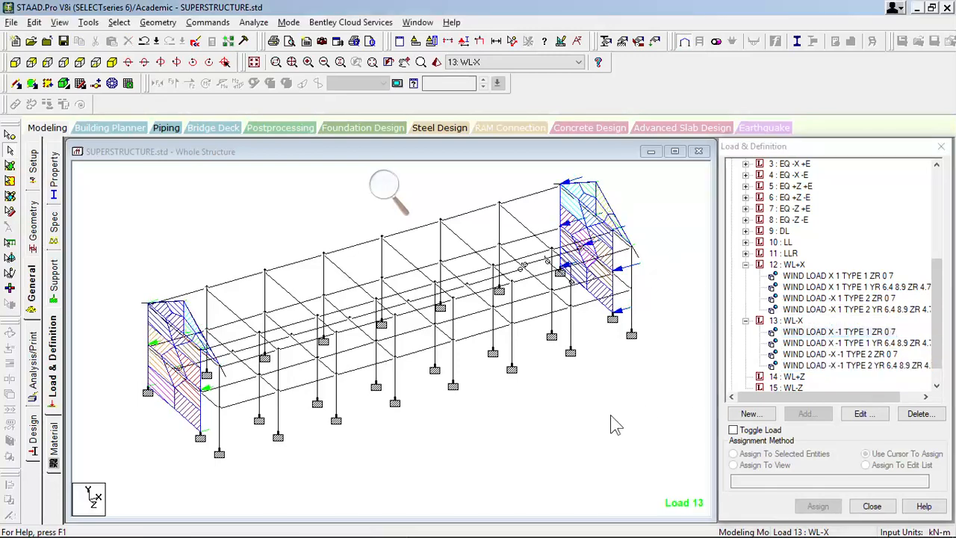
{"action": "scroll", "coordinate": [604, 396], "scroll_direction": "up", "scroll_amount": 1}
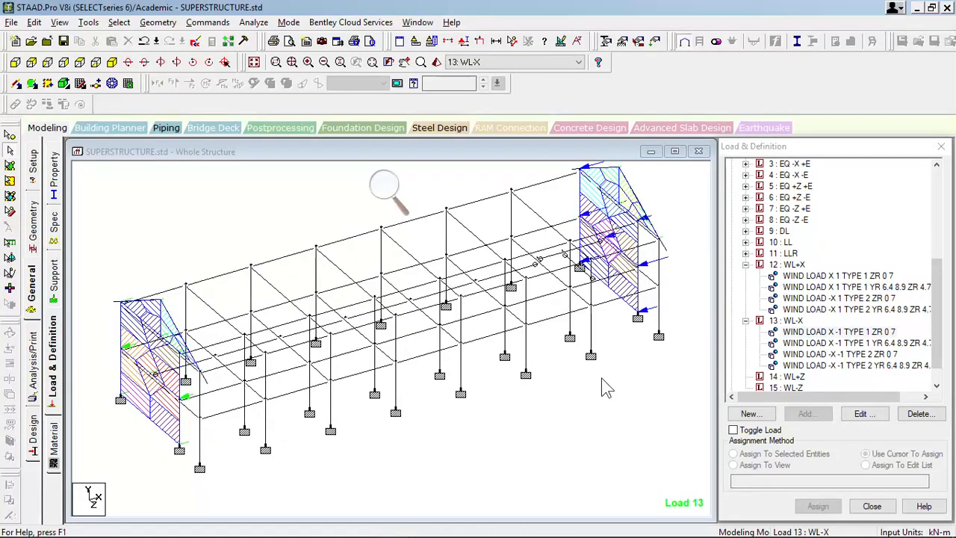
{"action": "scroll", "coordinate": [640, 274], "scroll_direction": "up", "scroll_amount": 2}
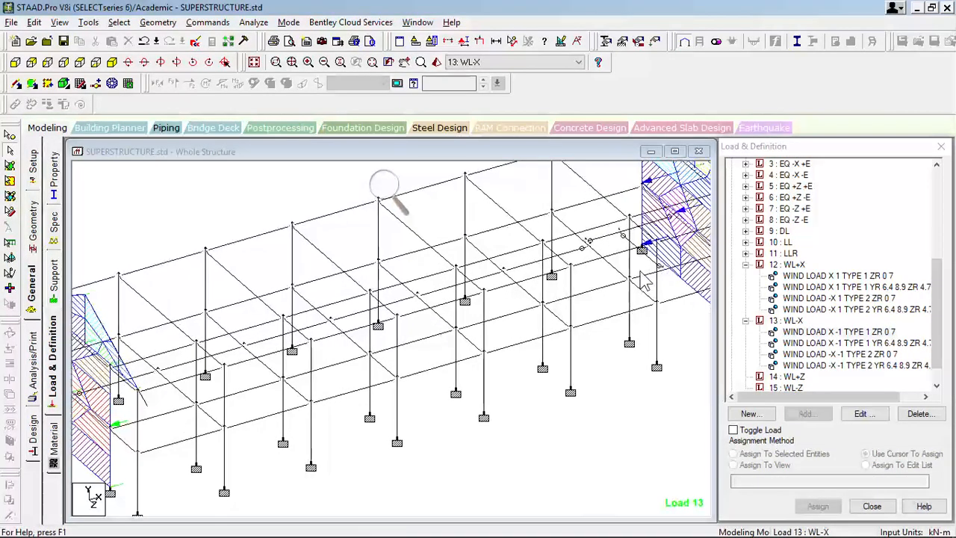
{"action": "middle_click_drag", "start_coordinate": [644, 283], "coordinate": [599, 334]}
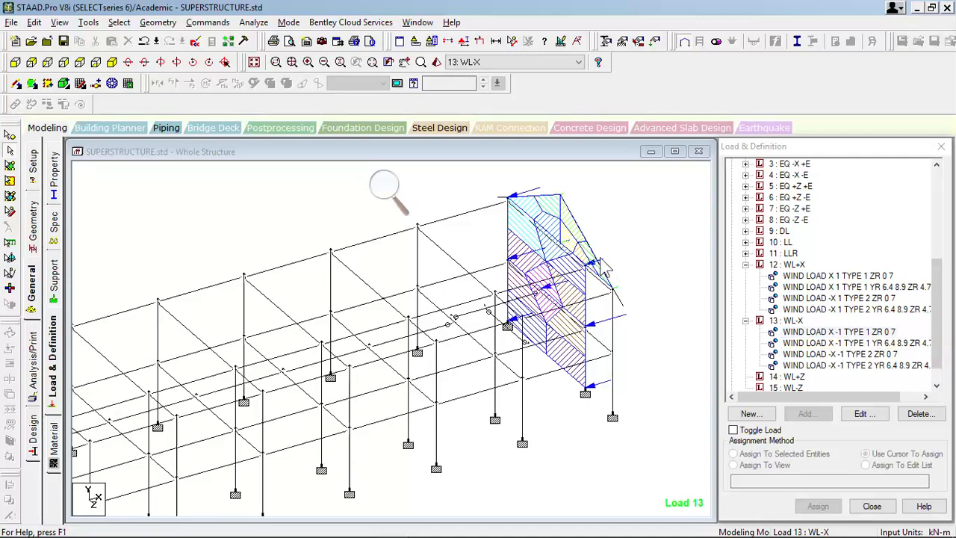
{"action": "left_click", "coordinate": [384, 195]}
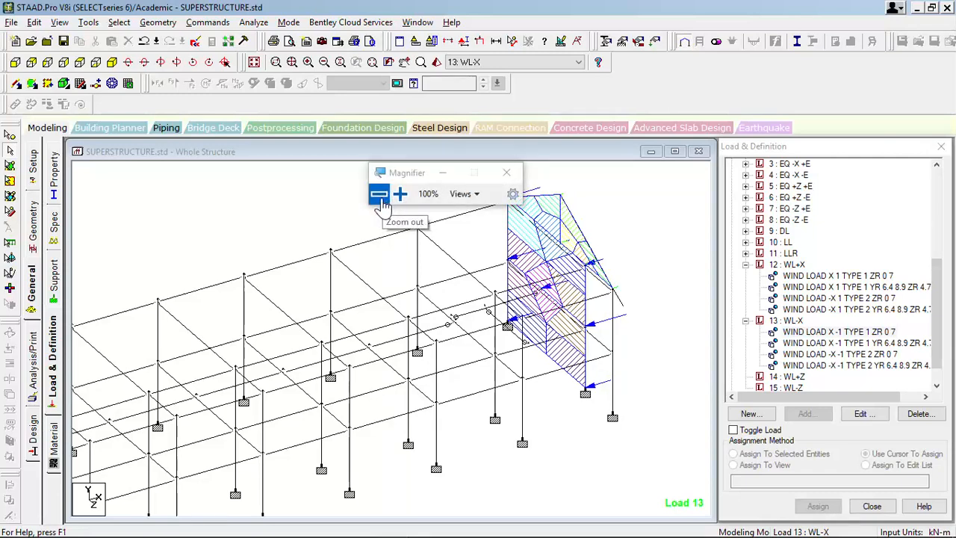
{"action": "left_click", "coordinate": [506, 524]}
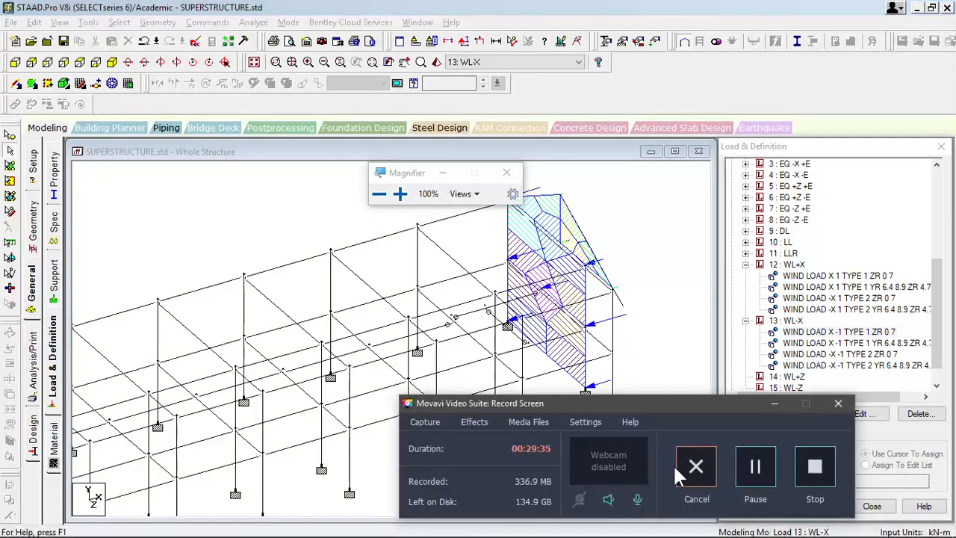
{"action": "left_click", "coordinate": [755, 467]}
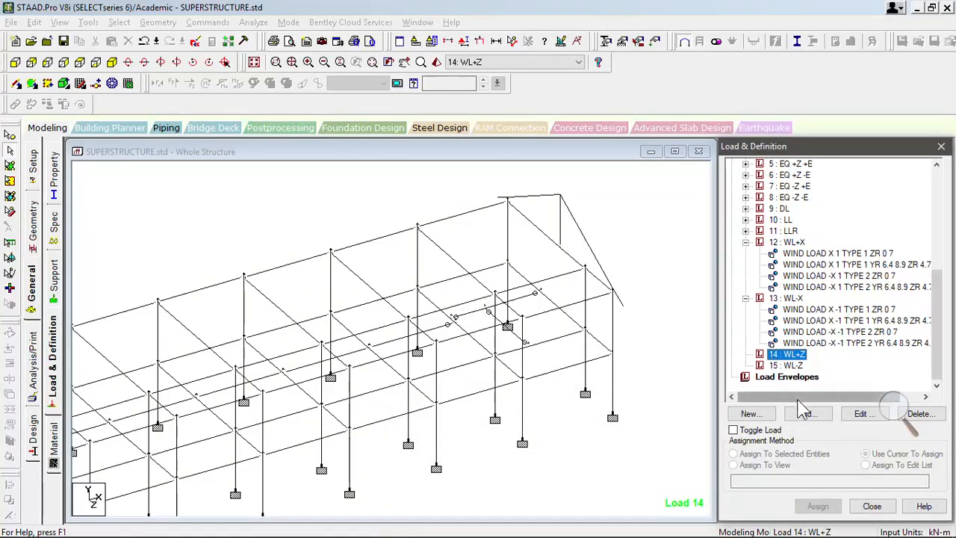
Step: Add a type 3 Z windward wind load with factor 1 and no range limits to load case 14 WL+Z
{"action": "scroll", "coordinate": [345, 375], "scroll_direction": "down", "scroll_amount": 2}
{"action": "middle_click_drag", "start_coordinate": [245, 411], "coordinate": [370, 373]}
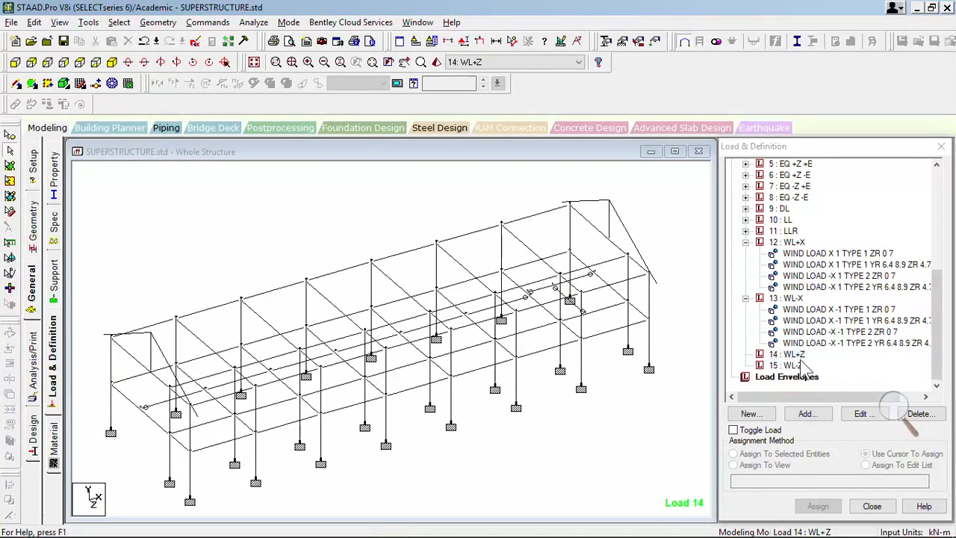
{"action": "left_click", "coordinate": [817, 417]}
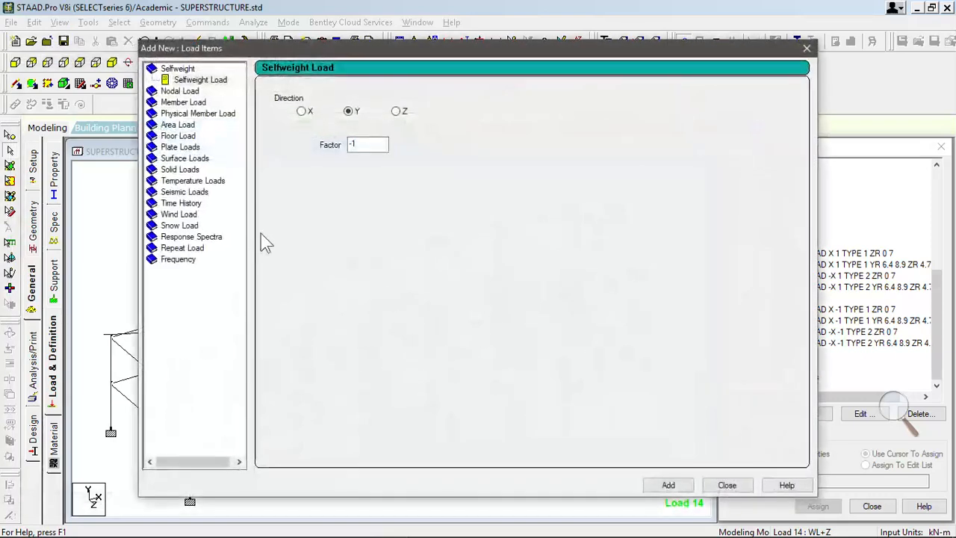
{"action": "left_click", "coordinate": [188, 215]}
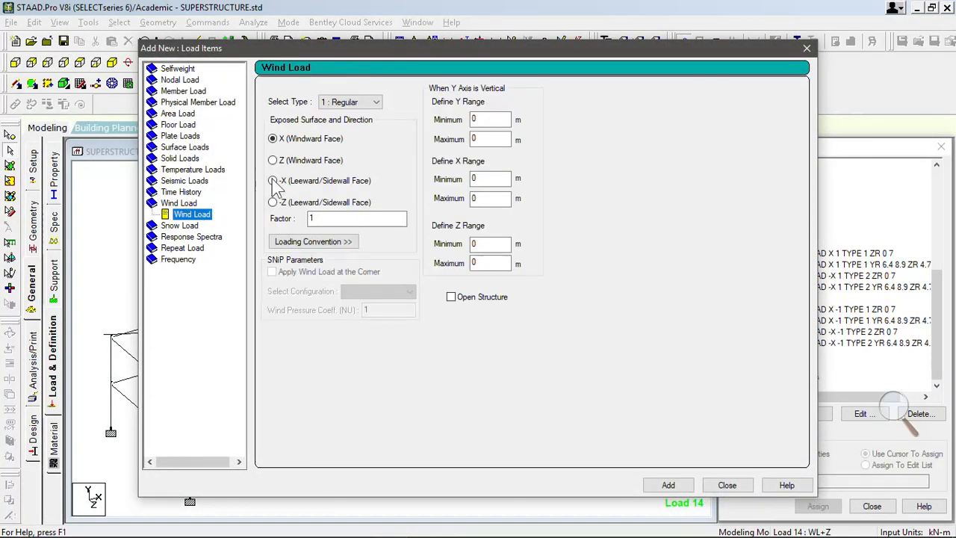
{"action": "left_click", "coordinate": [355, 102]}
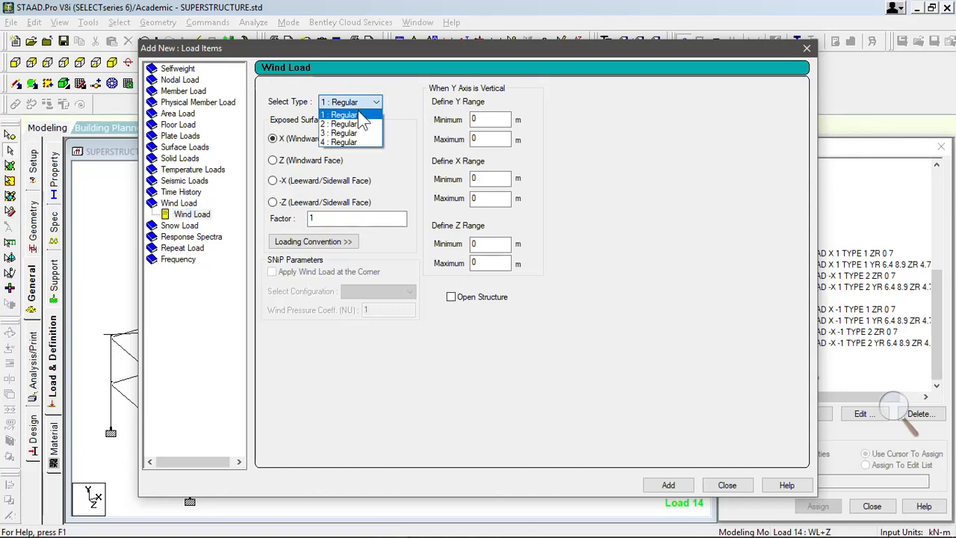
{"action": "left_click", "coordinate": [361, 132]}
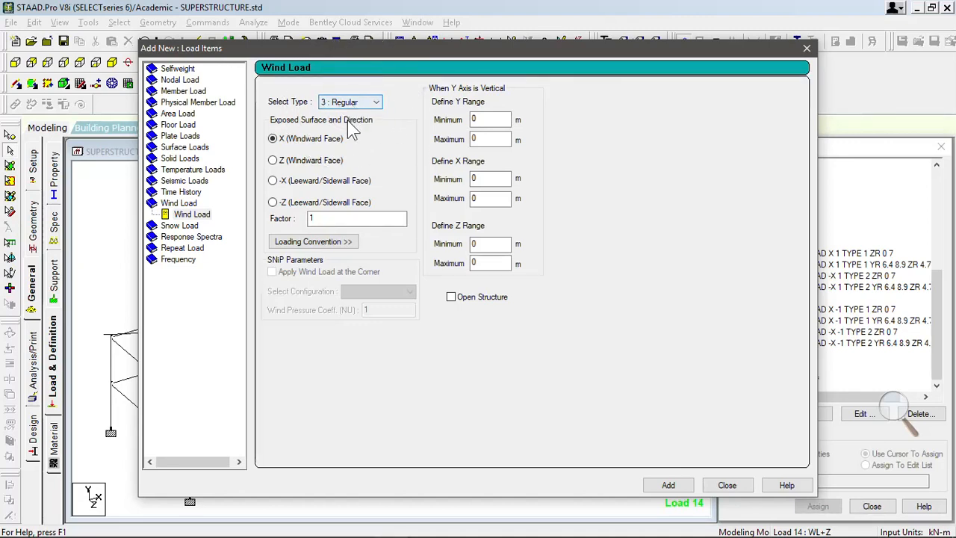
{"action": "left_click", "coordinate": [293, 169]}
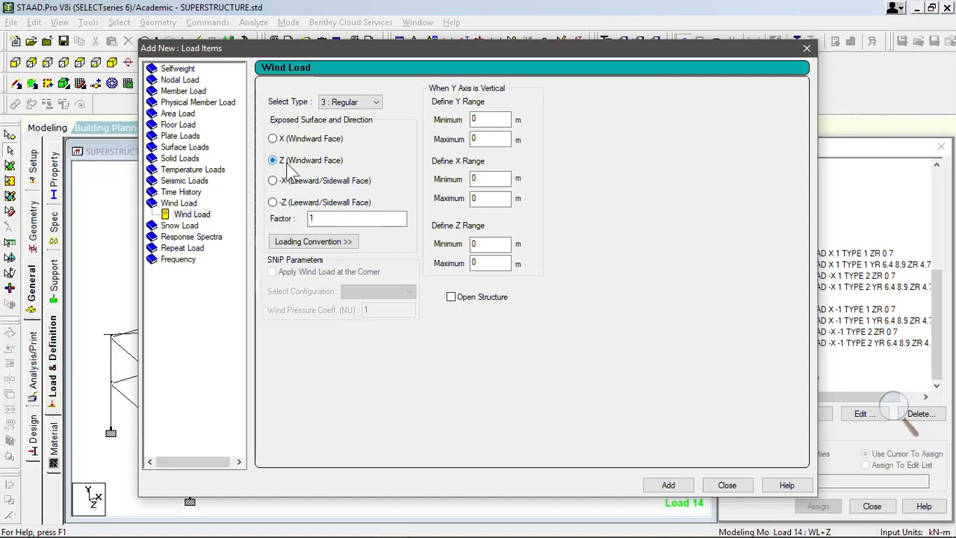
{"action": "left_click", "coordinate": [349, 217]}
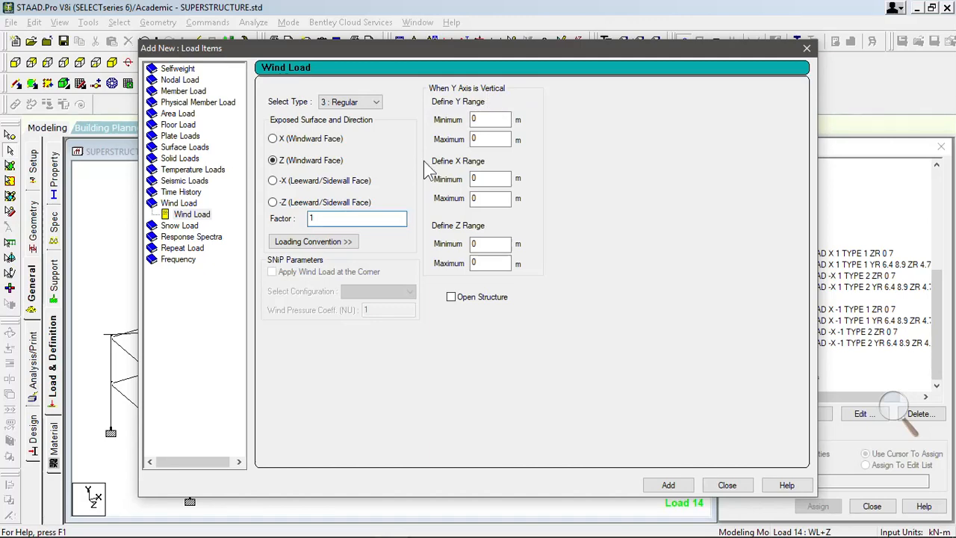
{"action": "left_click", "coordinate": [727, 485]}
Step: Display the WL+Z windward load on the frame and examine its distribution along the long face
{"action": "left_click", "coordinate": [827, 366]}
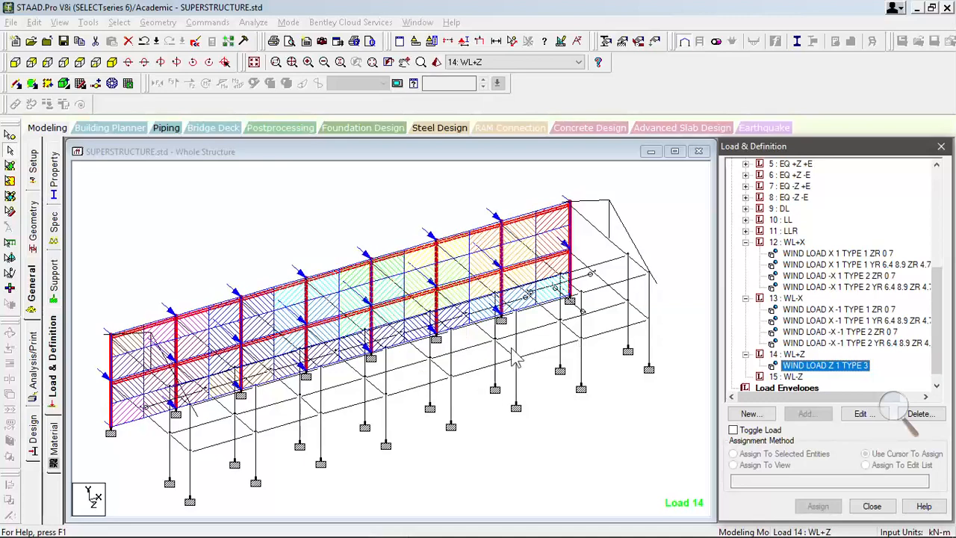
{"action": "scroll", "coordinate": [408, 425], "scroll_direction": "up", "scroll_amount": 5}
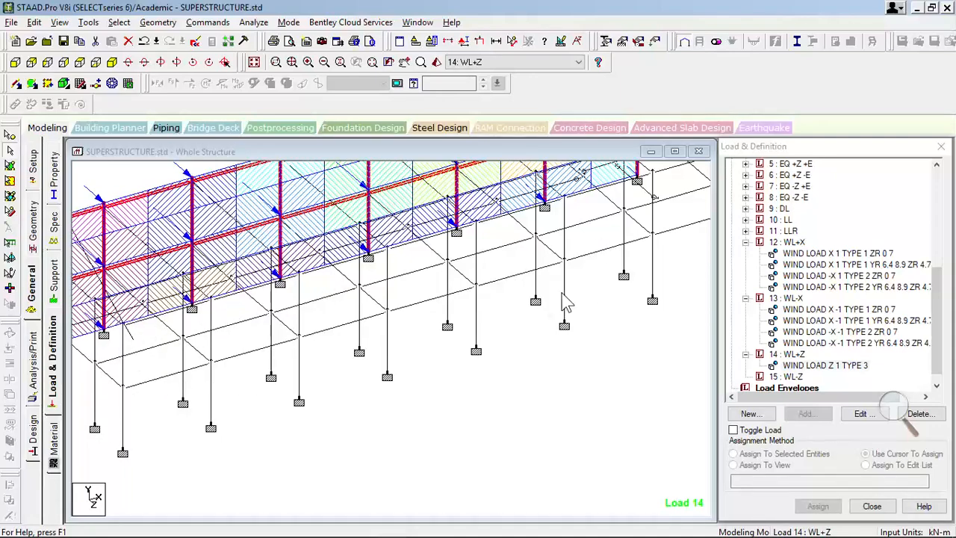
{"action": "middle_click_drag", "start_coordinate": [554, 311], "coordinate": [288, 422]}
{"action": "scroll", "coordinate": [295, 407], "scroll_direction": "up", "scroll_amount": 1}
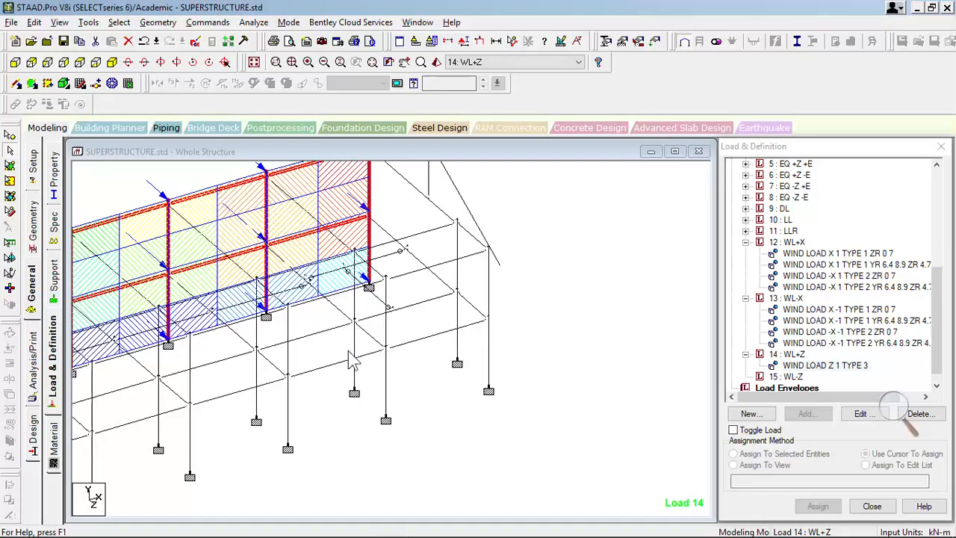
Step: Start another wind load item for load case 14 WL+Z, using type 4 on the -Z leeward face with factor 1
{"action": "middle_click_drag", "start_coordinate": [354, 402], "coordinate": [145, 448]}
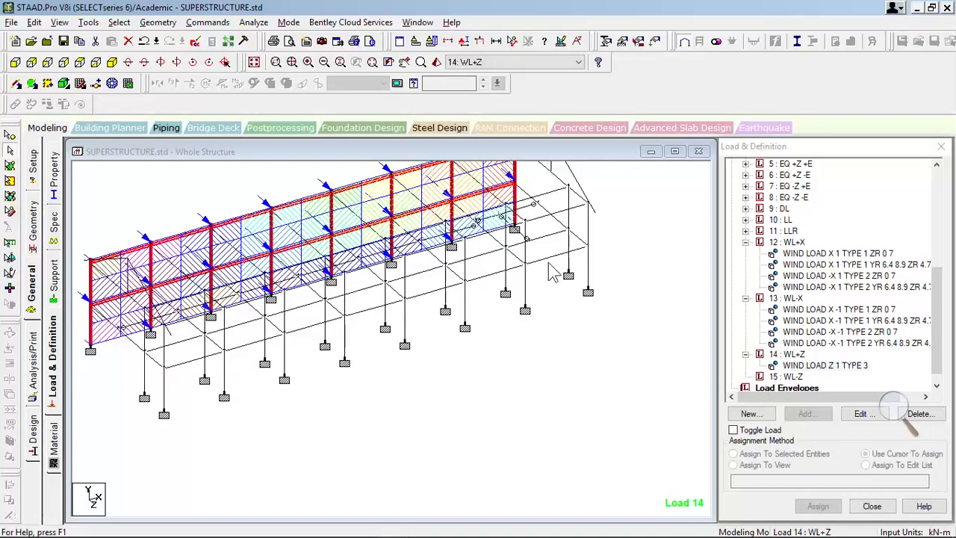
{"action": "middle_click_drag", "start_coordinate": [534, 348], "coordinate": [632, 396]}
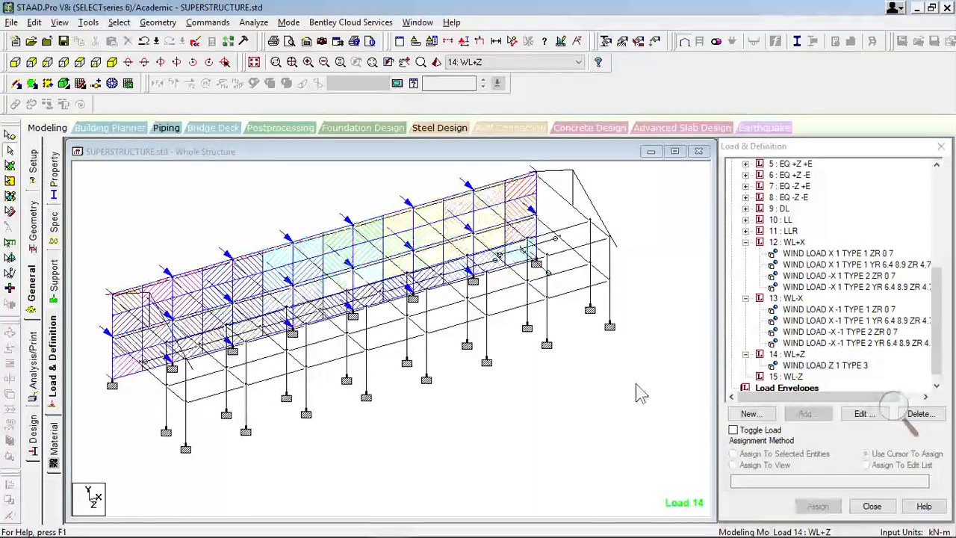
{"action": "left_click", "coordinate": [788, 375]}
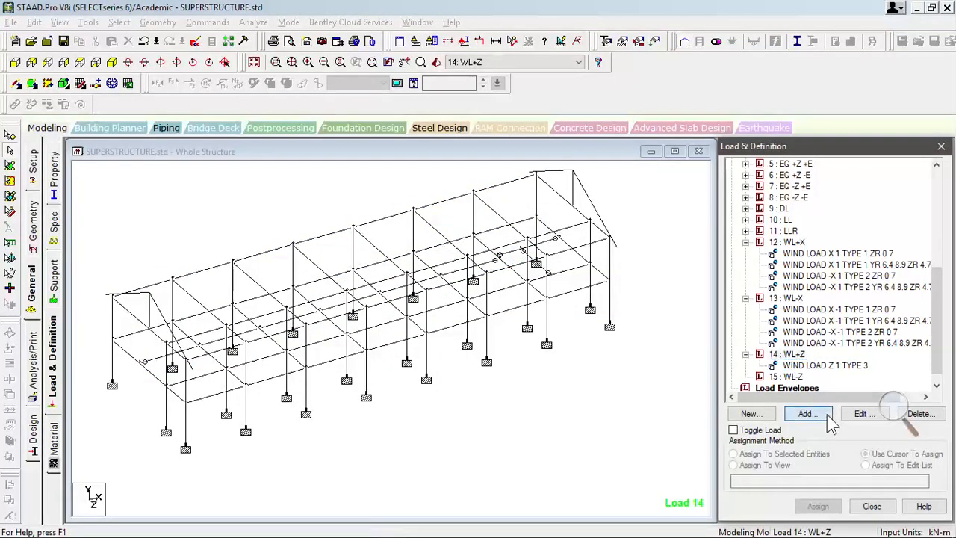
{"action": "left_click", "coordinate": [807, 414]}
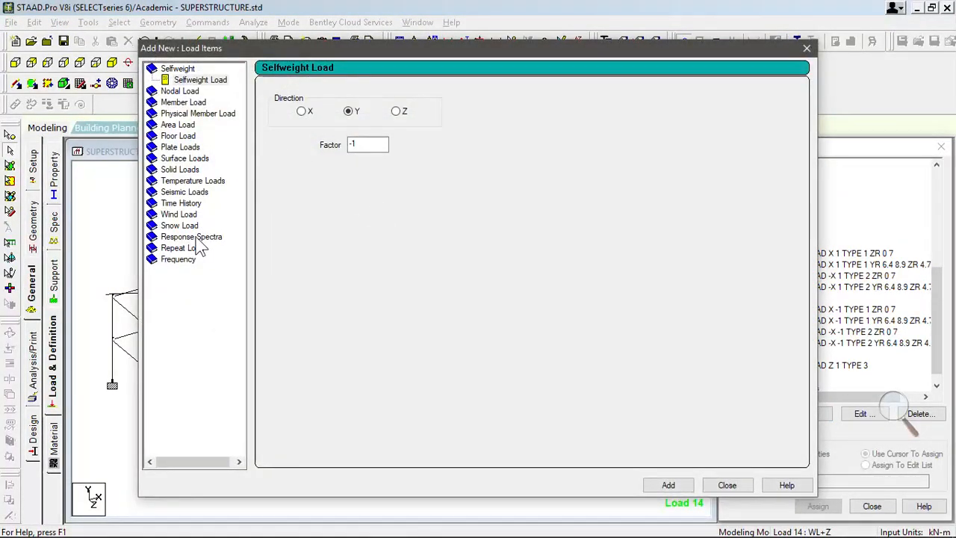
{"action": "left_click", "coordinate": [188, 216]}
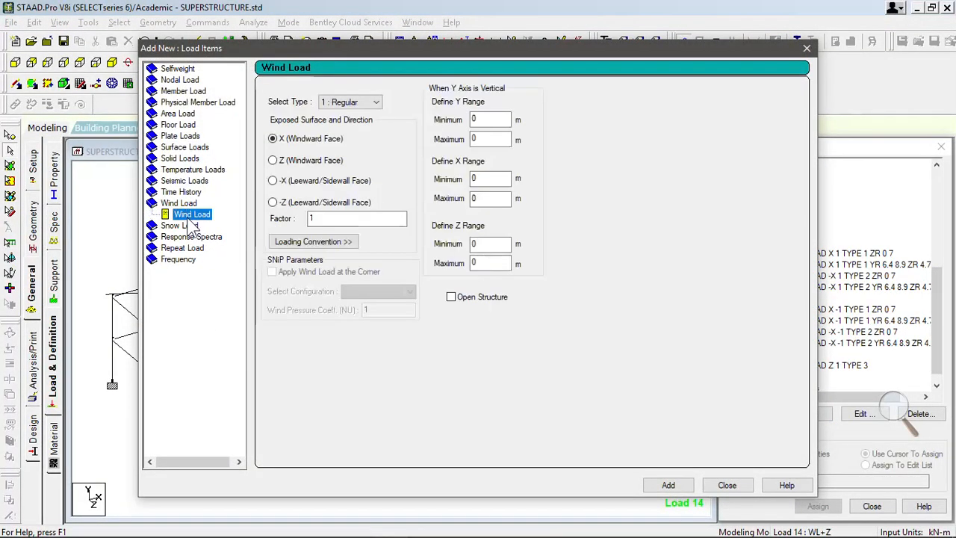
{"action": "left_click", "coordinate": [367, 105]}
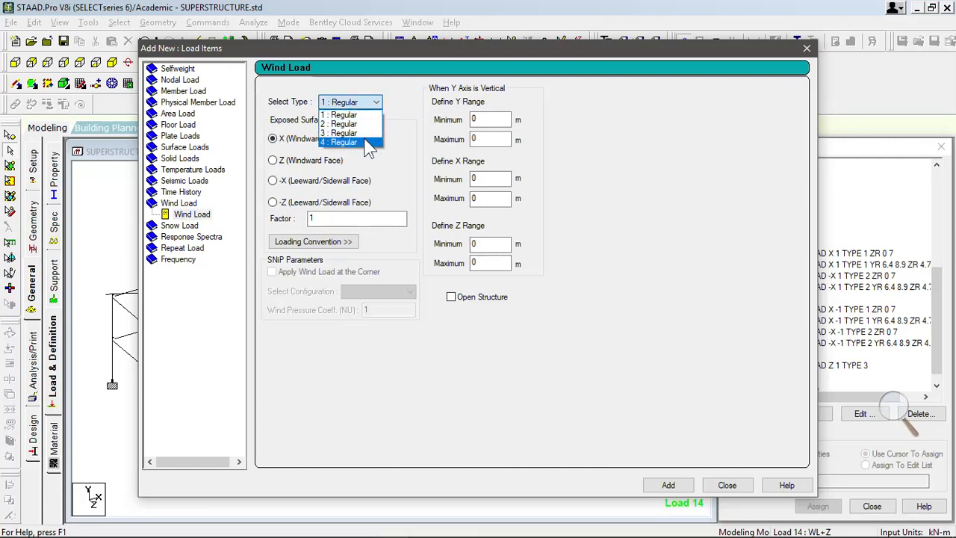
{"action": "left_click", "coordinate": [366, 142]}
{"action": "left_click", "coordinate": [274, 202]}
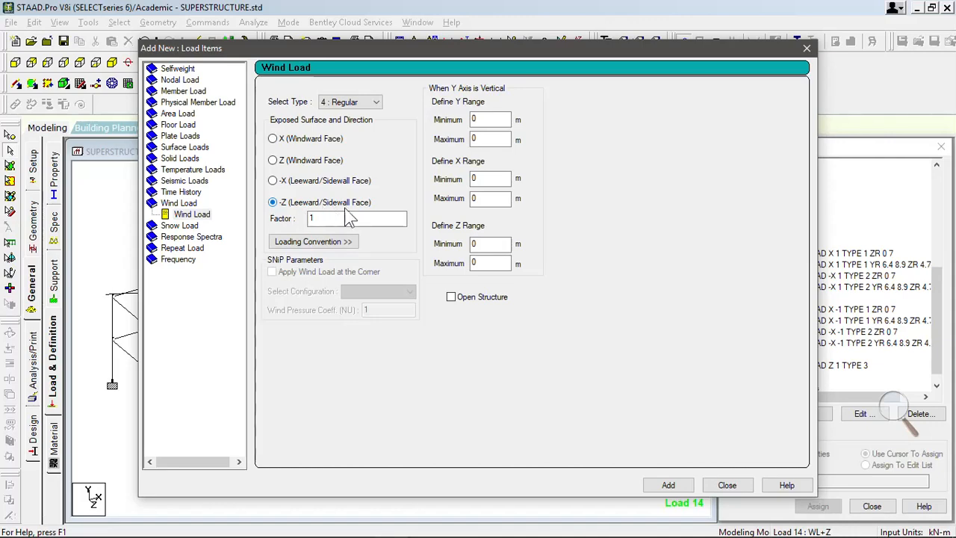
{"action": "left_click", "coordinate": [350, 219]}
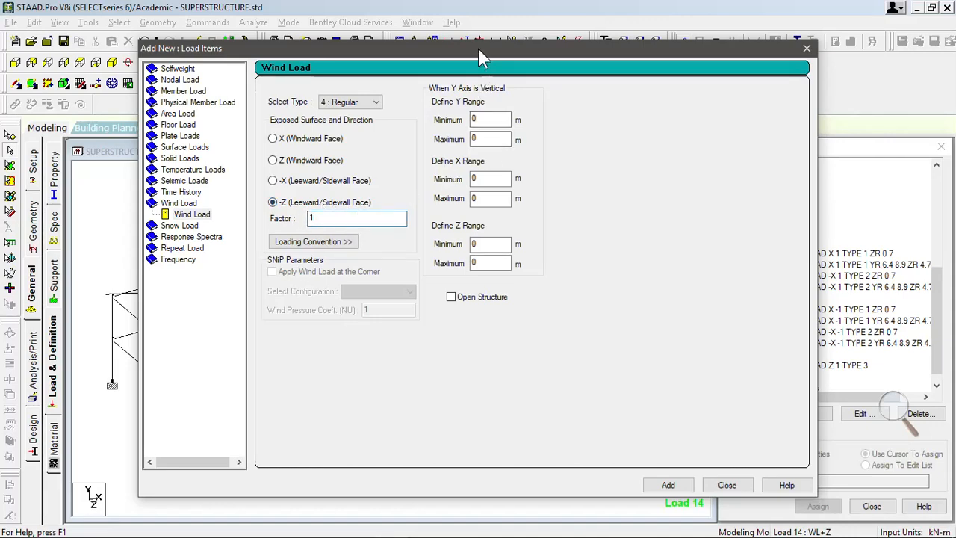
Step: Limit the -Z leeward wind load to an X range from 0 to 27 m
{"action": "left_click_drag", "start_coordinate": [482, 50], "coordinate": [675, 78]}
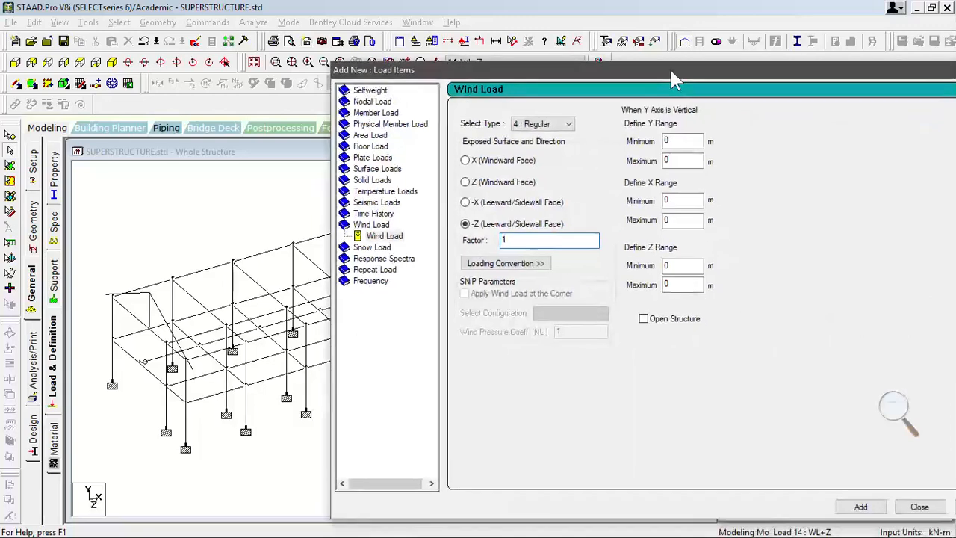
{"action": "left_click", "coordinate": [693, 142]}
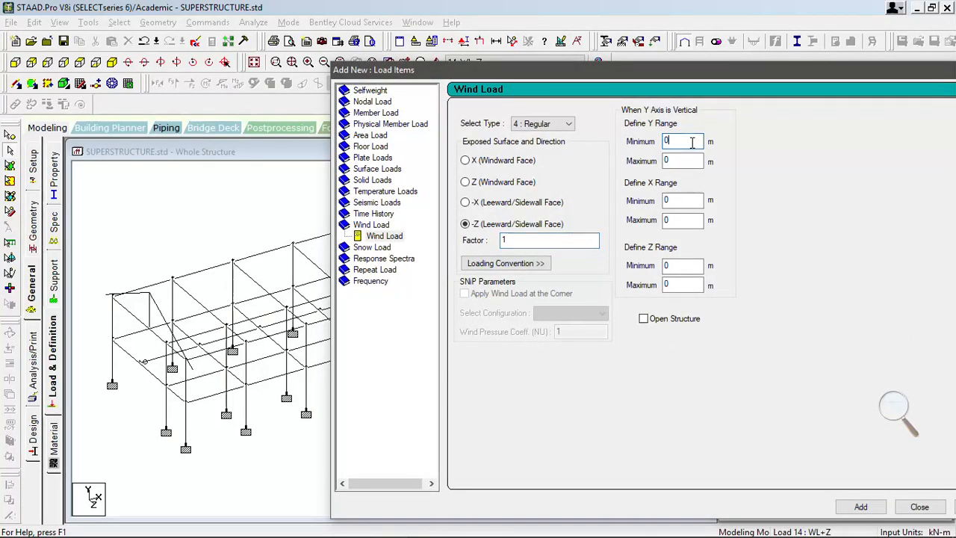
{"action": "left_click", "coordinate": [679, 202]}
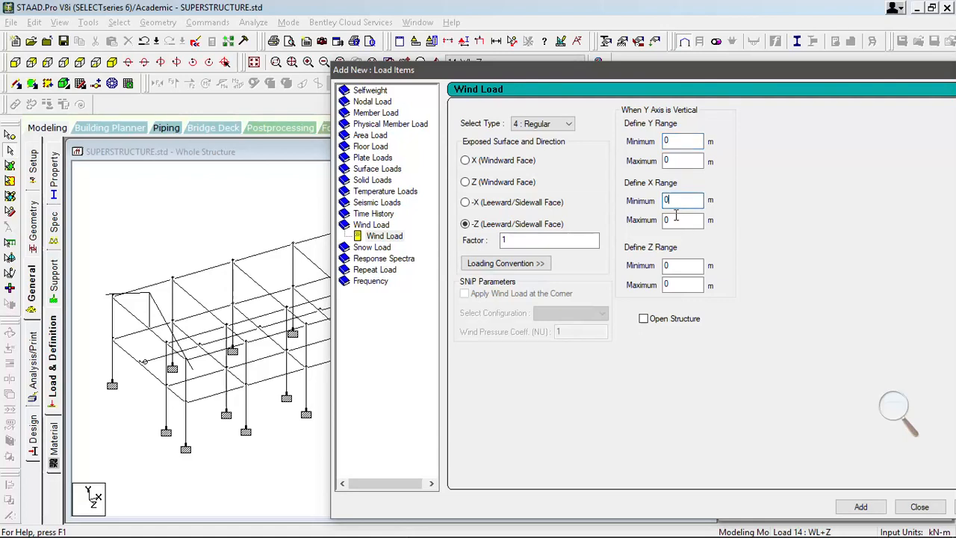
{"action": "key", "text": "Tab"}
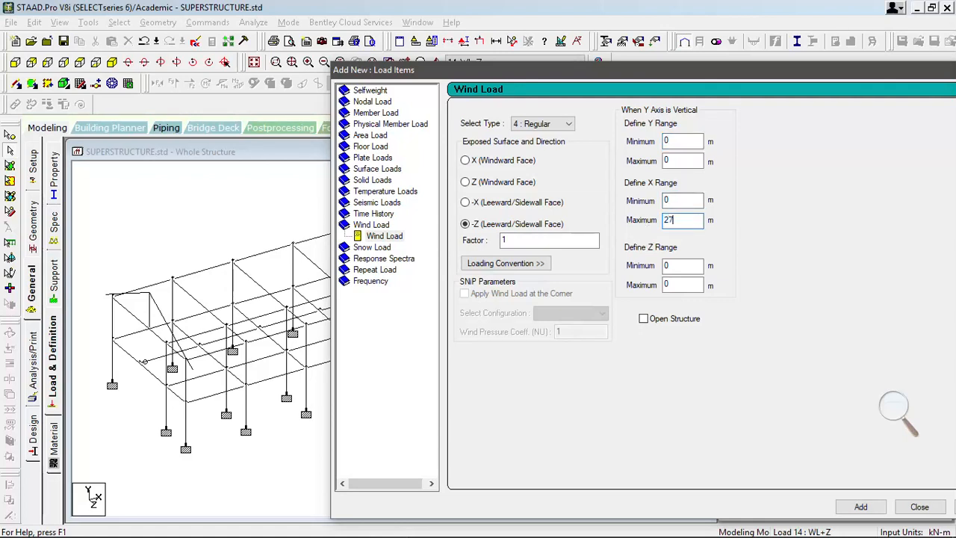
{"action": "type", "text": "27"}
Step: Set the leeward load's Z range minimum and maximum to 7 m, and add the item to WL+Z
{"action": "left_click_drag", "start_coordinate": [570, 75], "coordinate": [859, 180]}
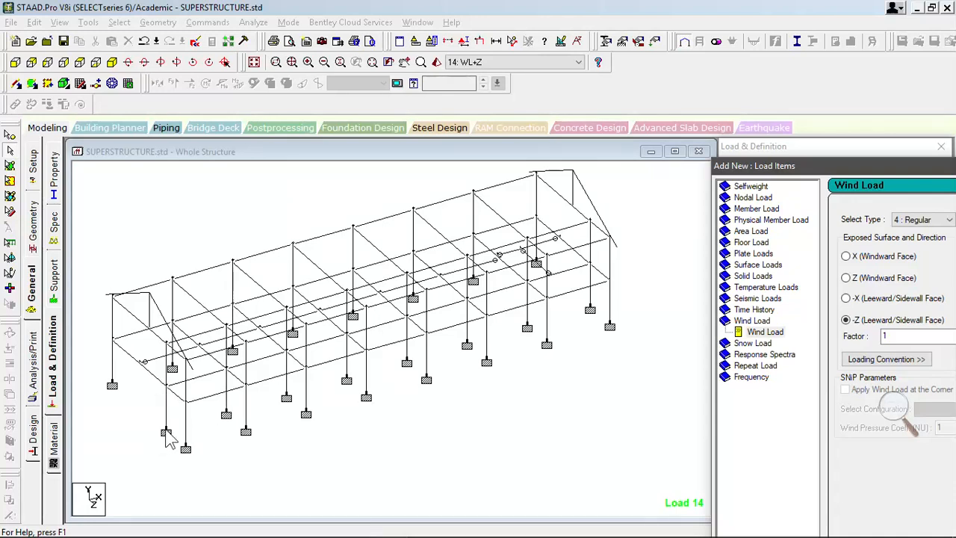
{"action": "double_click", "coordinate": [807, 167]}
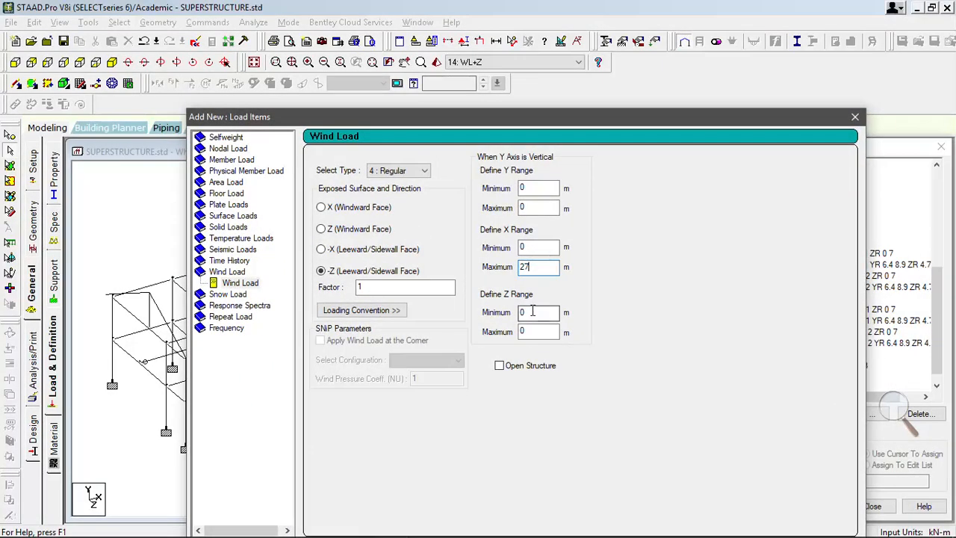
{"action": "double_click", "coordinate": [533, 312]}
{"action": "type", "text": "7"}
{"action": "double_click", "coordinate": [527, 332]}
{"action": "type", "text": "7"}
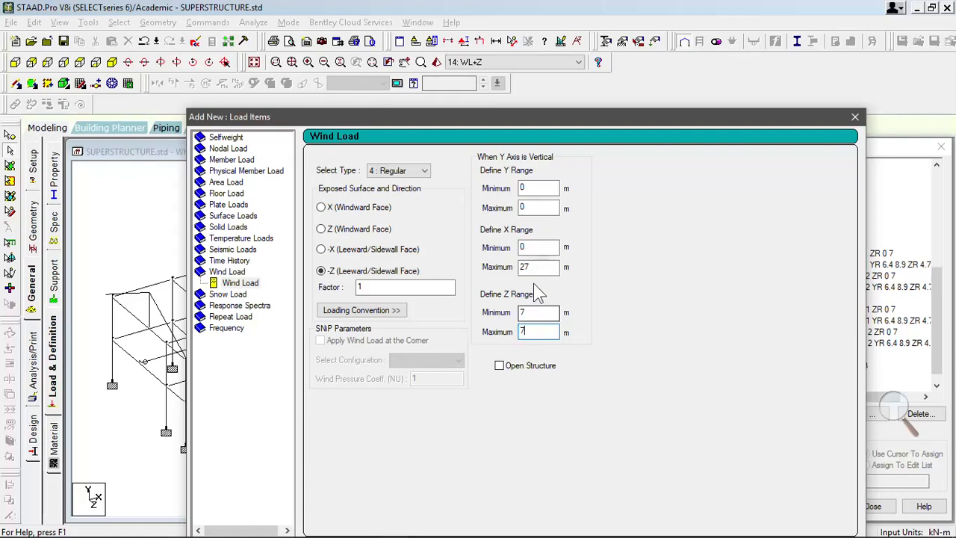
{"action": "left_click_drag", "start_coordinate": [551, 120], "coordinate": [484, 21]}
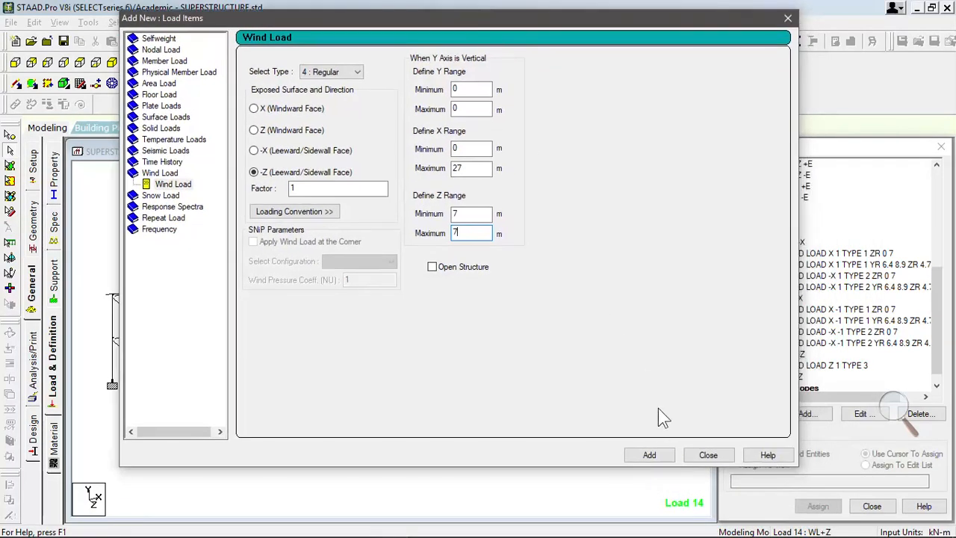
{"action": "left_click", "coordinate": [664, 457]}
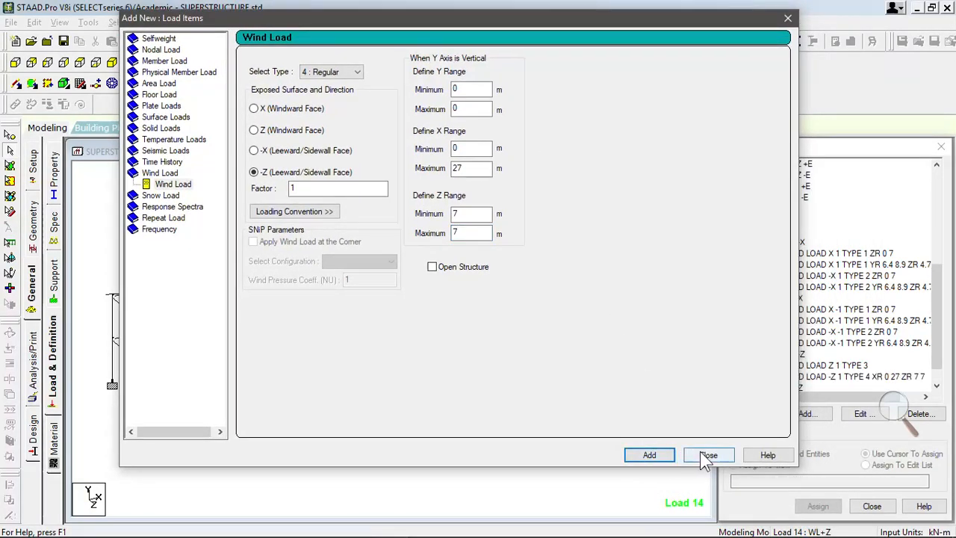
{"action": "left_click", "coordinate": [706, 455]}
Step: Display the -Z leeward wind load of WL+Z on the frame and examine which columns and beams it covers
{"action": "left_click", "coordinate": [807, 378]}
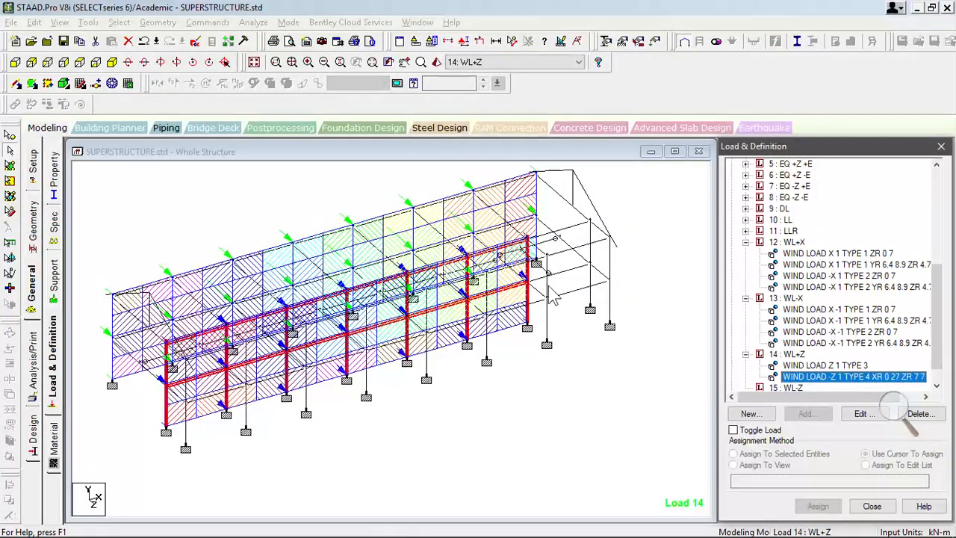
{"action": "scroll", "coordinate": [309, 442], "scroll_direction": "up", "scroll_amount": 1}
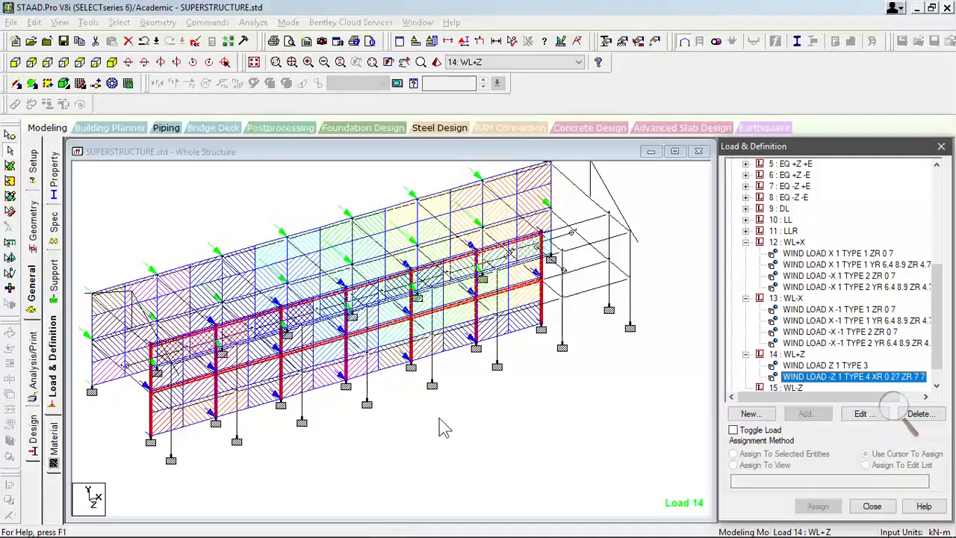
{"action": "left_click", "coordinate": [526, 419]}
{"action": "key", "text": "Down"}
{"action": "key", "text": "Down"}
{"action": "key", "text": "Down"}
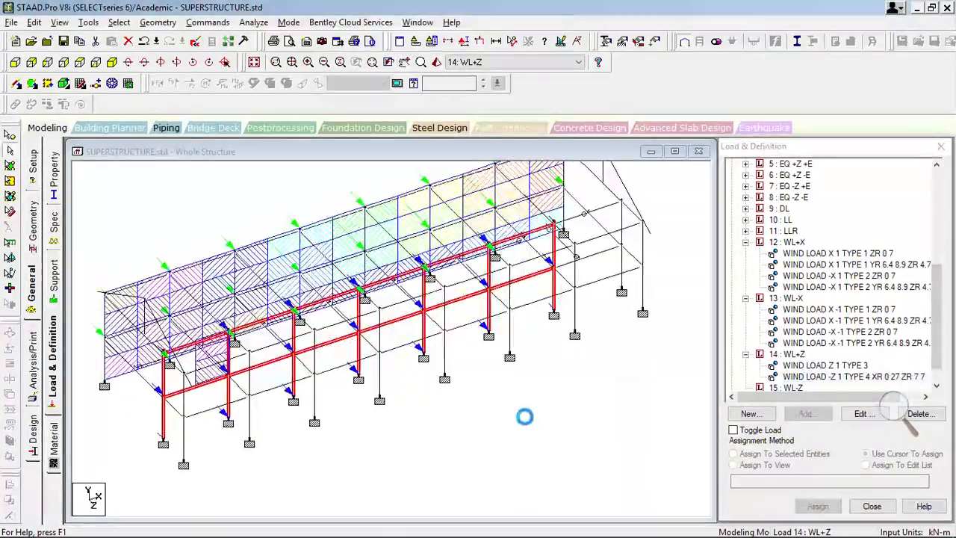
{"action": "key", "text": "Down"}
{"action": "key", "text": "Down"}
{"action": "key", "text": "Down"}
{"action": "key", "text": "Down"}
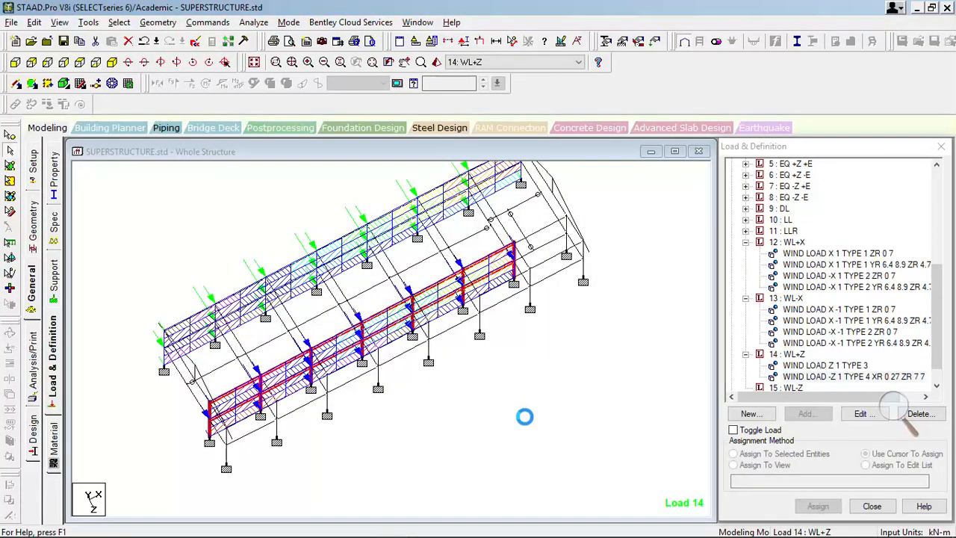
Step: Compare the WL+Z windward and leeward load directions on both long faces and inspect the frame's far end
{"action": "left_click", "coordinate": [604, 369]}
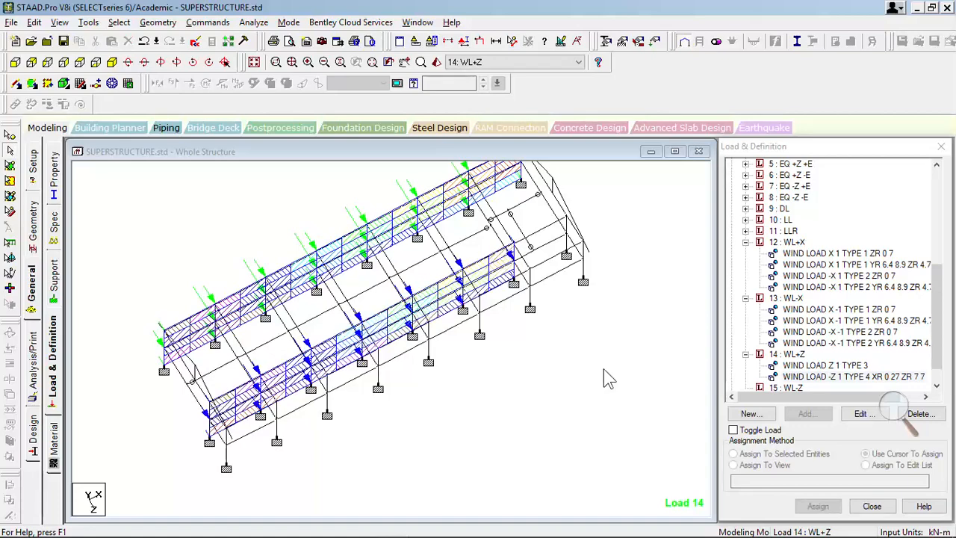
{"action": "scroll", "coordinate": [515, 368], "scroll_direction": "up", "scroll_amount": 2}
{"action": "scroll", "coordinate": [588, 354], "scroll_direction": "down", "scroll_amount": 1}
{"action": "mouse_move", "coordinate": [590, 356]}
{"action": "middle_mouse_down"}
{"action": "mouse_move", "coordinate": [589, 426]}
{"action": "mouse_move", "coordinate": [607, 366]}
{"action": "middle_mouse_up"}
{"action": "scroll", "coordinate": [580, 407], "scroll_direction": "up", "scroll_amount": 1}
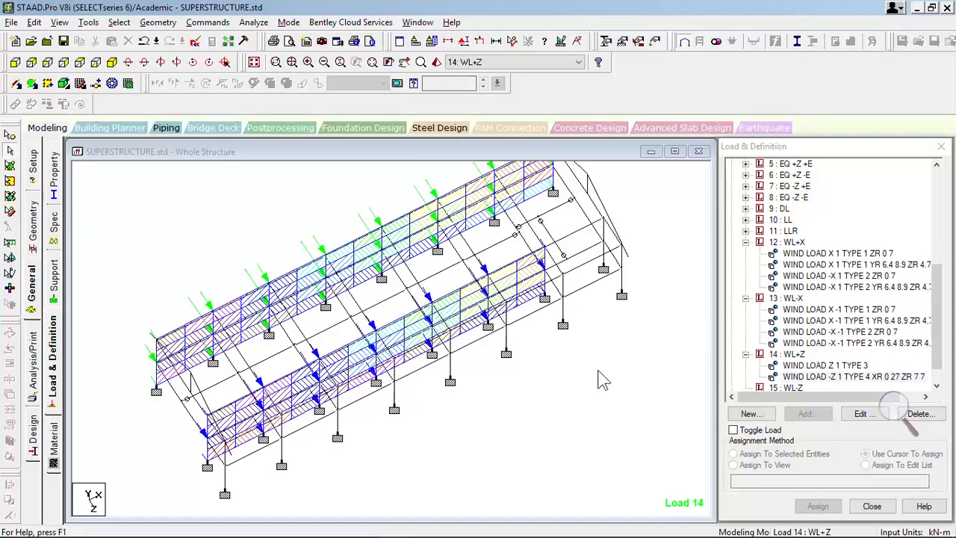
{"action": "scroll", "coordinate": [587, 360], "scroll_direction": "down", "scroll_amount": 2}
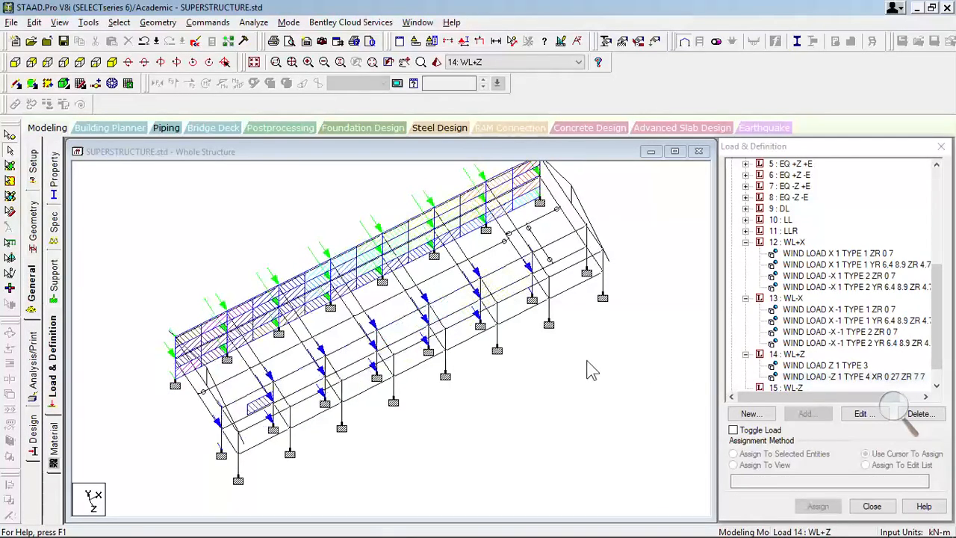
{"action": "middle_click_drag", "start_coordinate": [588, 361], "coordinate": [600, 376]}
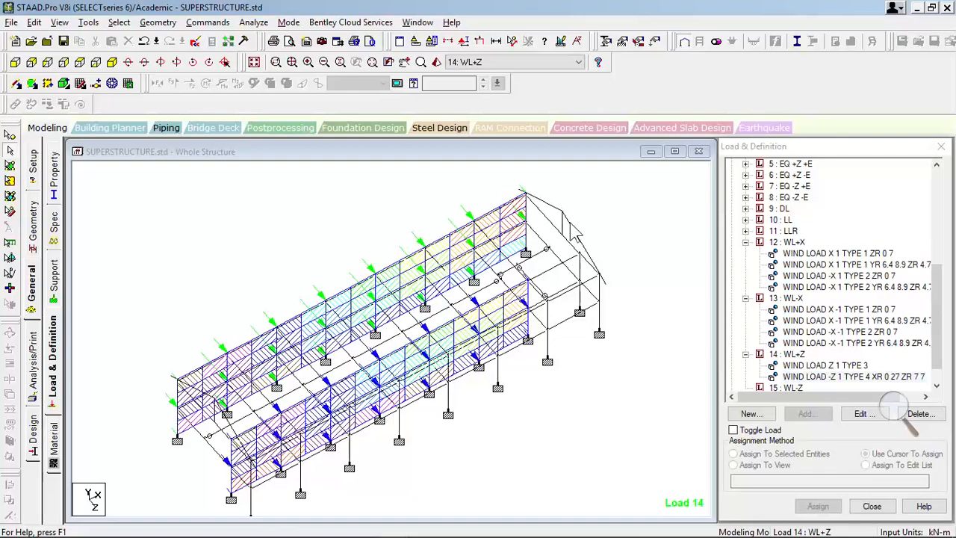
{"action": "key", "text": "Up"}
{"action": "key", "text": "Up"}
{"action": "key", "text": "Up"}
{"action": "key", "text": "Up"}
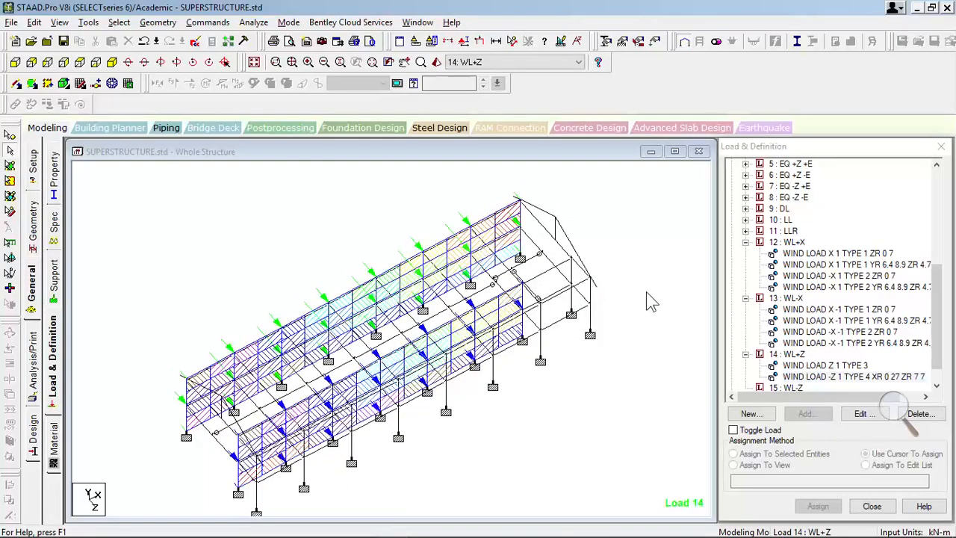
{"action": "middle_click_drag", "start_coordinate": [665, 209], "coordinate": [606, 222]}
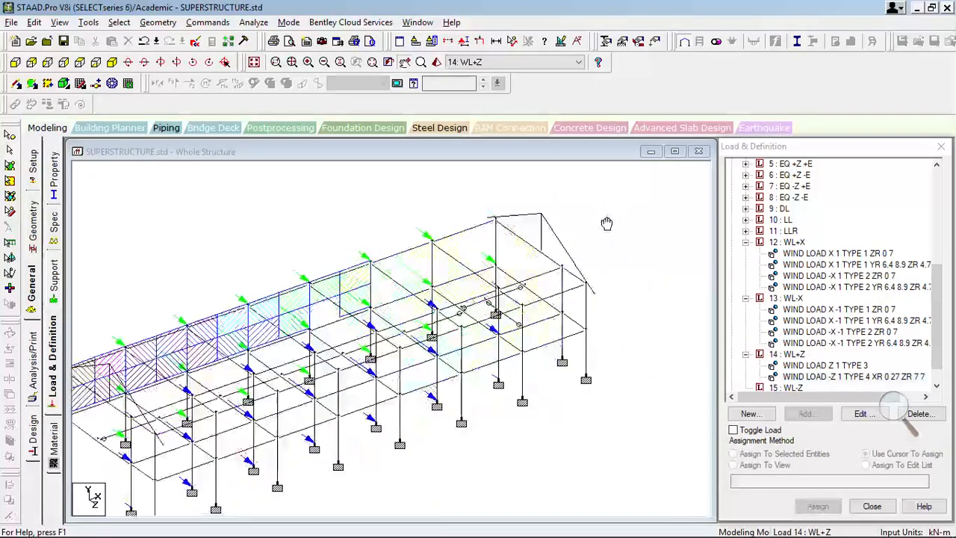
{"action": "scroll", "coordinate": [579, 207], "scroll_direction": "up", "scroll_amount": 1}
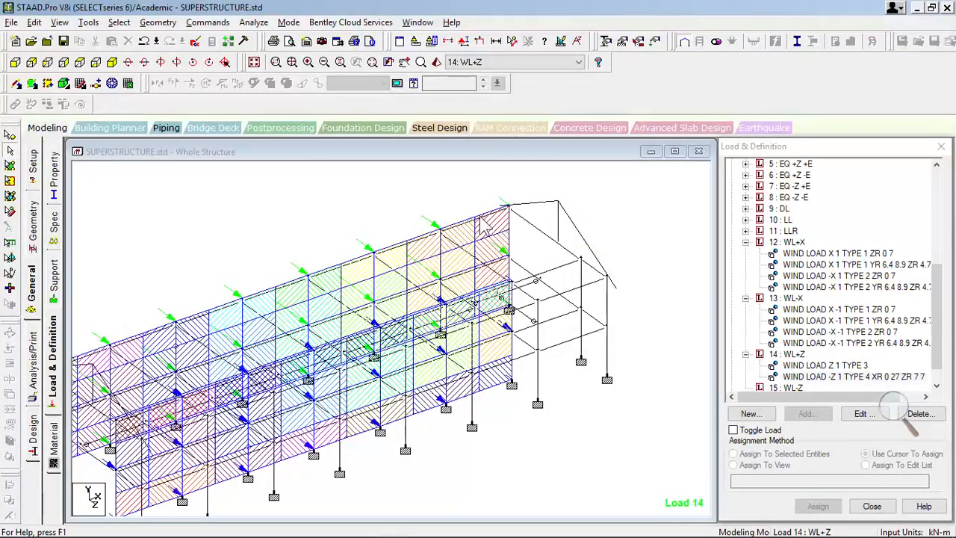
Step: Switch to the TRUSS_DataSet01_PropertyAssignment model and review the load items of its load case 3 WL+Z
{"action": "mouse_move", "coordinate": [258, 534]}
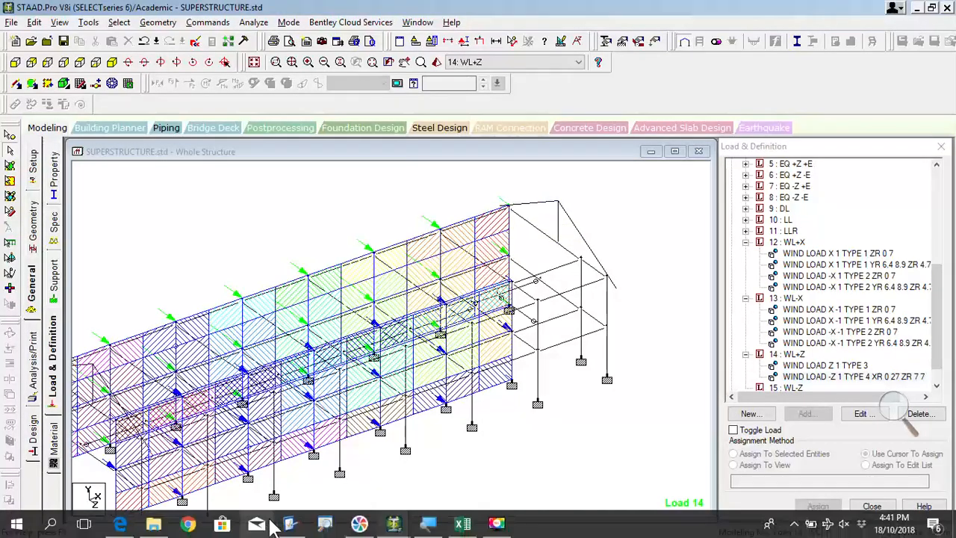
{"action": "left_click", "coordinate": [388, 525]}
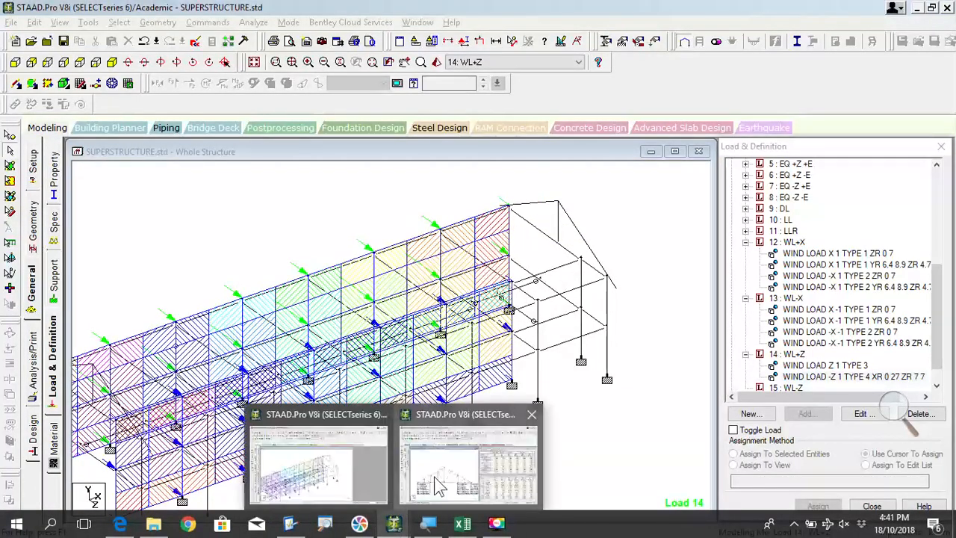
{"action": "left_click", "coordinate": [433, 478]}
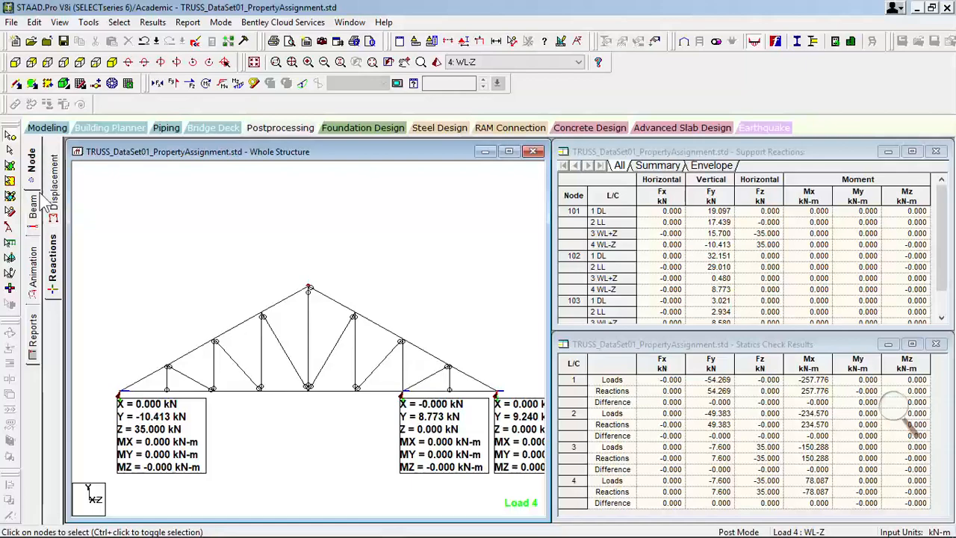
{"action": "left_click", "coordinate": [47, 128]}
{"action": "left_click", "coordinate": [33, 284]}
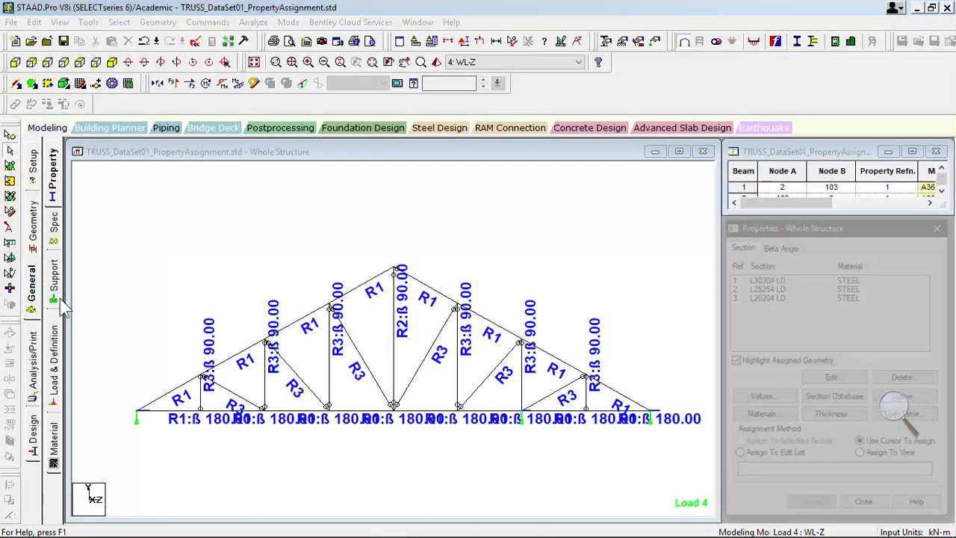
{"action": "left_click", "coordinate": [53, 329]}
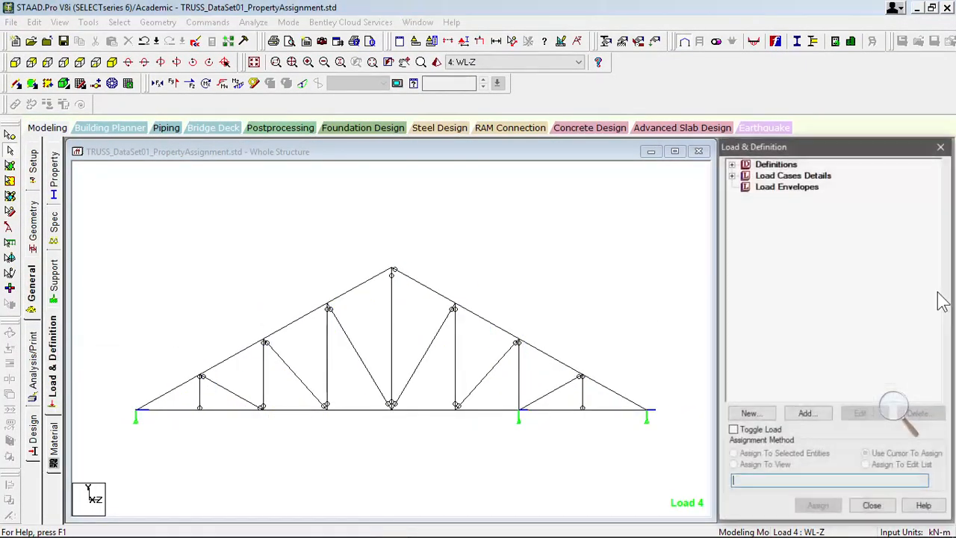
{"action": "left_click", "coordinate": [732, 175]}
{"action": "left_click", "coordinate": [745, 209]}
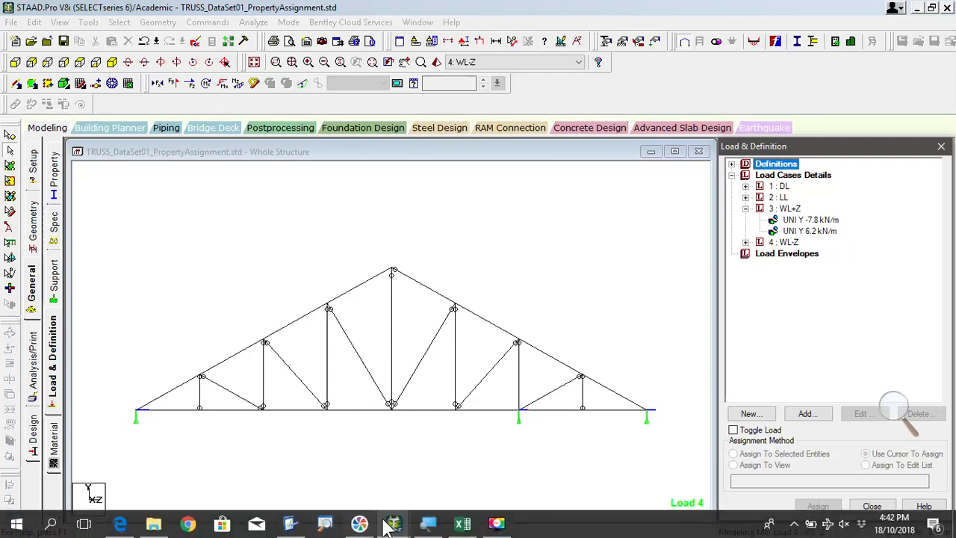
Step: Switch back to the SUPERSTRUCTURE model and accept the auto save of the file
{"action": "left_click", "coordinate": [394, 523]}
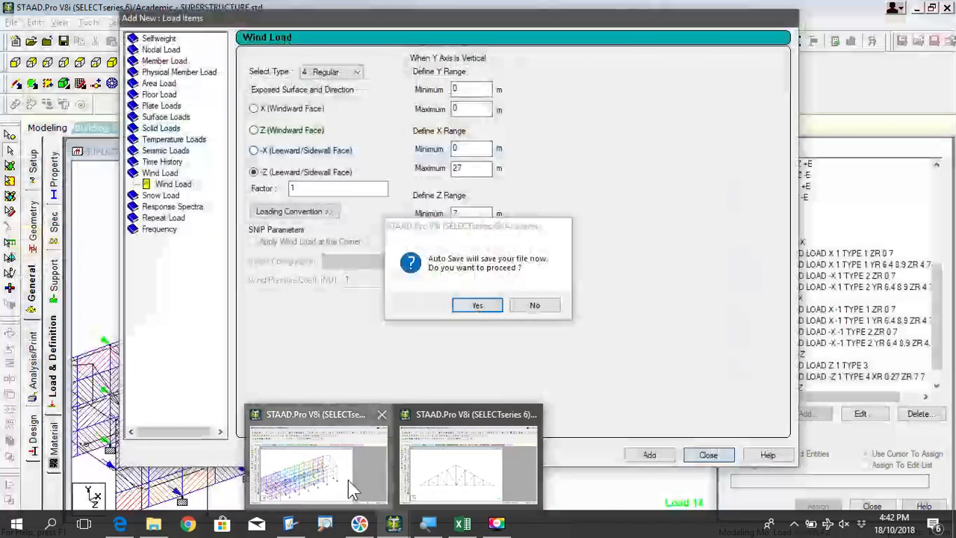
{"action": "left_click", "coordinate": [348, 480]}
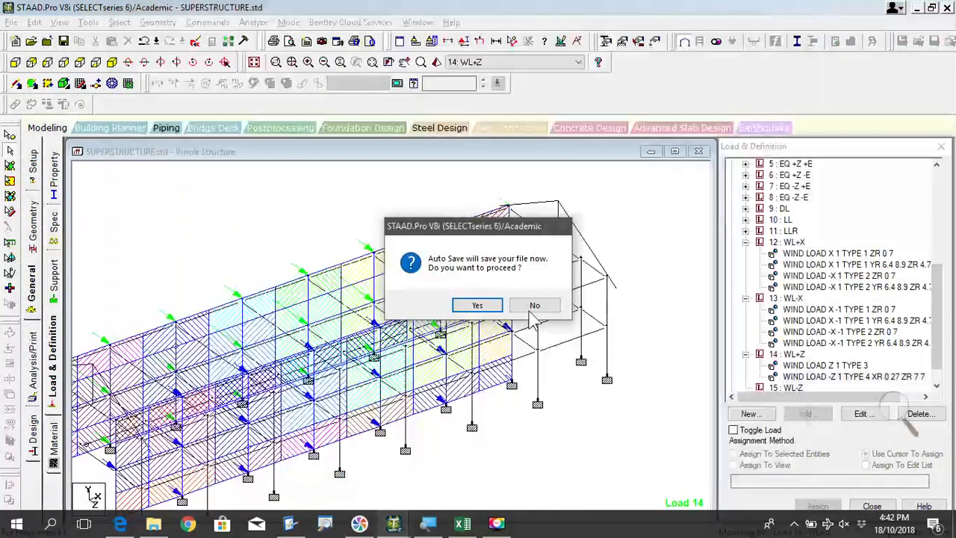
{"action": "key", "text": "Return"}
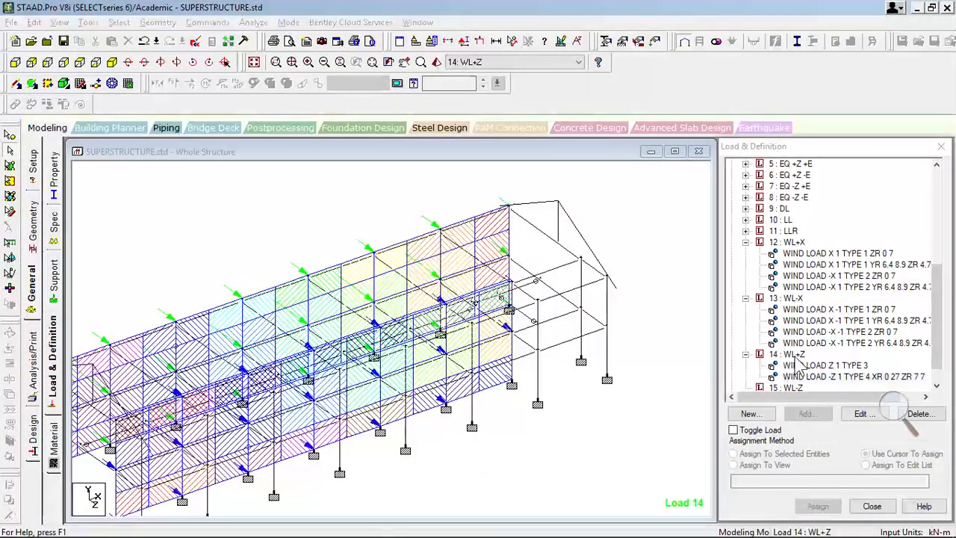
Step: Add a uniform member force of -3.9 kN/m in the local Y direction to load case 14 WL+Z
{"action": "left_click", "coordinate": [794, 356]}
{"action": "left_click", "coordinate": [821, 421]}
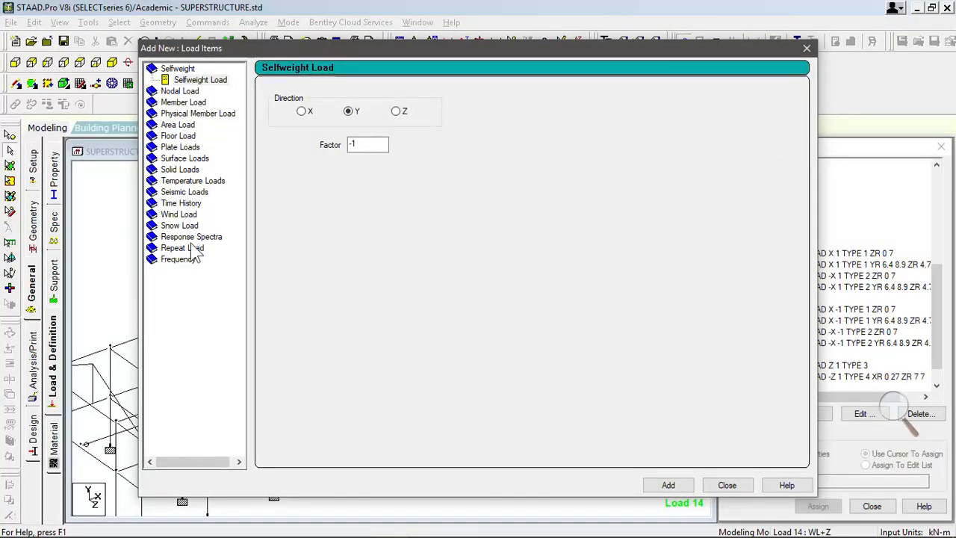
{"action": "left_click", "coordinate": [185, 102]}
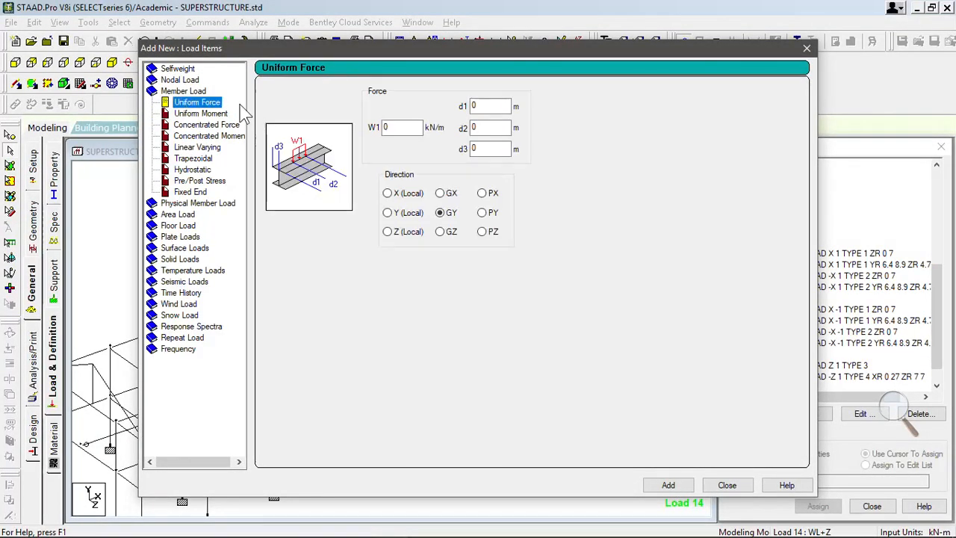
{"action": "left_click_drag", "start_coordinate": [413, 128], "coordinate": [368, 130]}
{"action": "type", "text": "-3.9"}
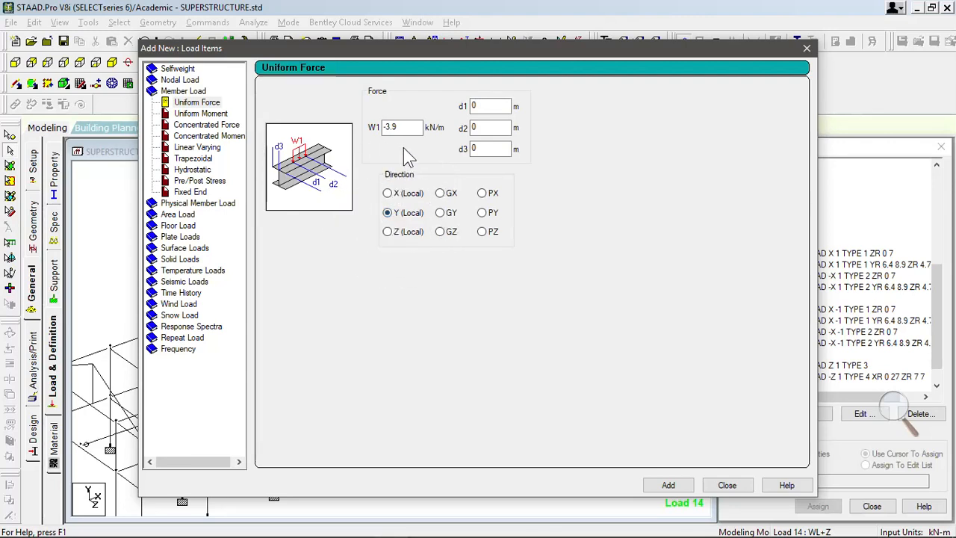
{"action": "left_click", "coordinate": [668, 485]}
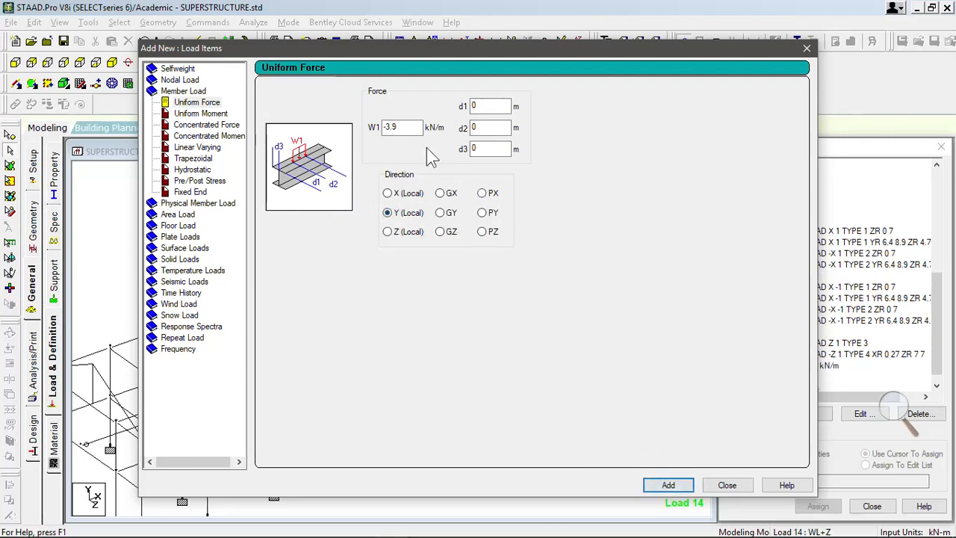
Step: Add a second uniform member force of 3.1 kN/m in local Y to WL+Z and close the load items dialog
{"action": "double_click", "coordinate": [418, 128]}
{"action": "type", "text": "3"}
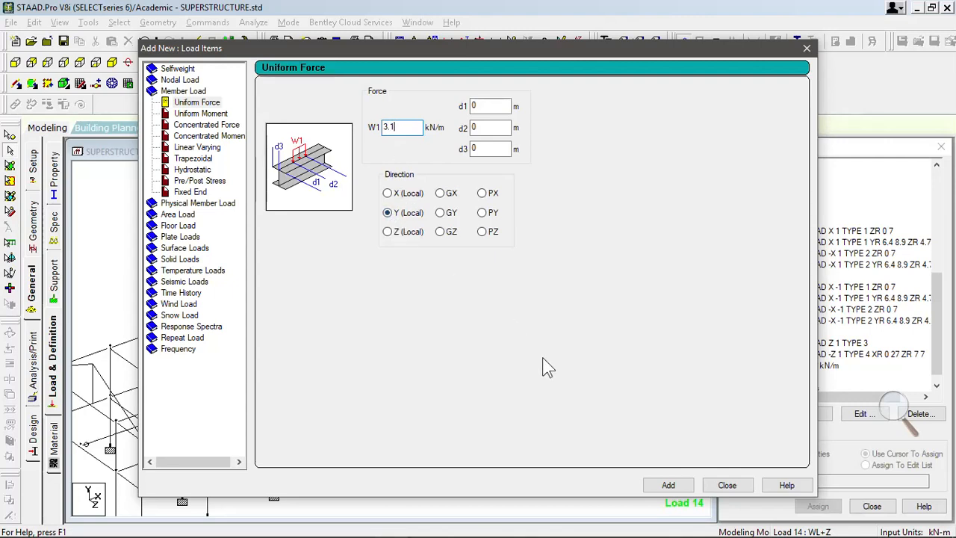
{"action": "left_click", "coordinate": [677, 487]}
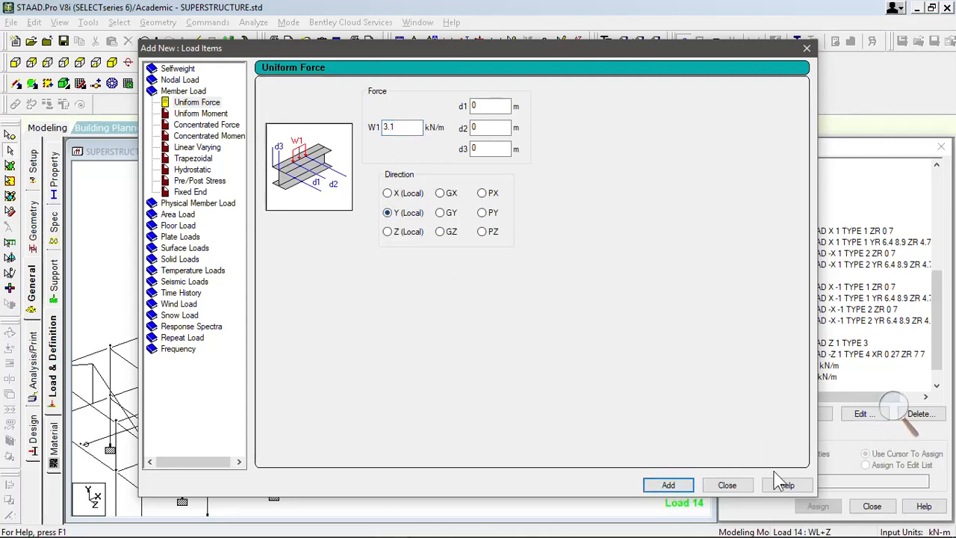
{"action": "left_click", "coordinate": [727, 485]}
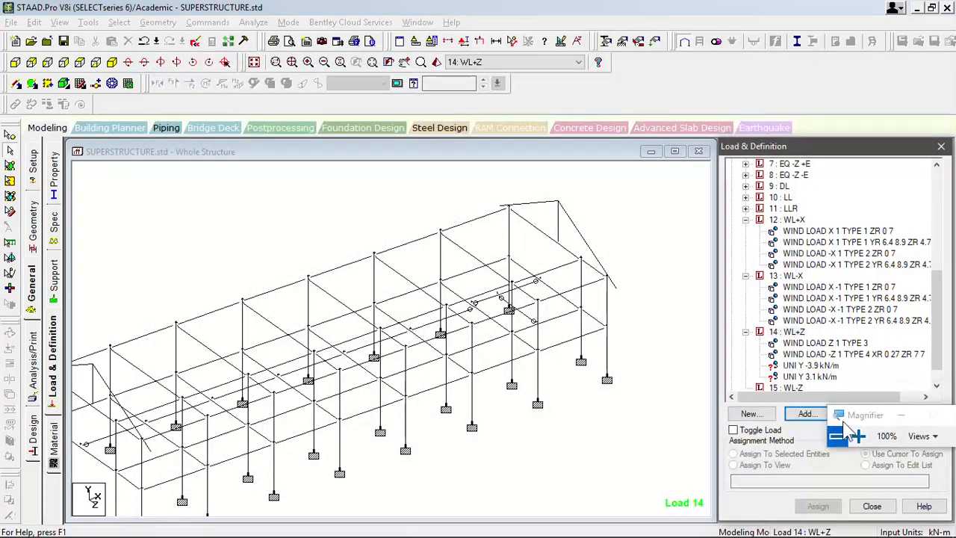
Step: Magnify the load list to read the wind and uniform load items under WL+Z
{"action": "left_click", "coordinate": [795, 426]}
{"action": "left_click", "coordinate": [792, 424]}
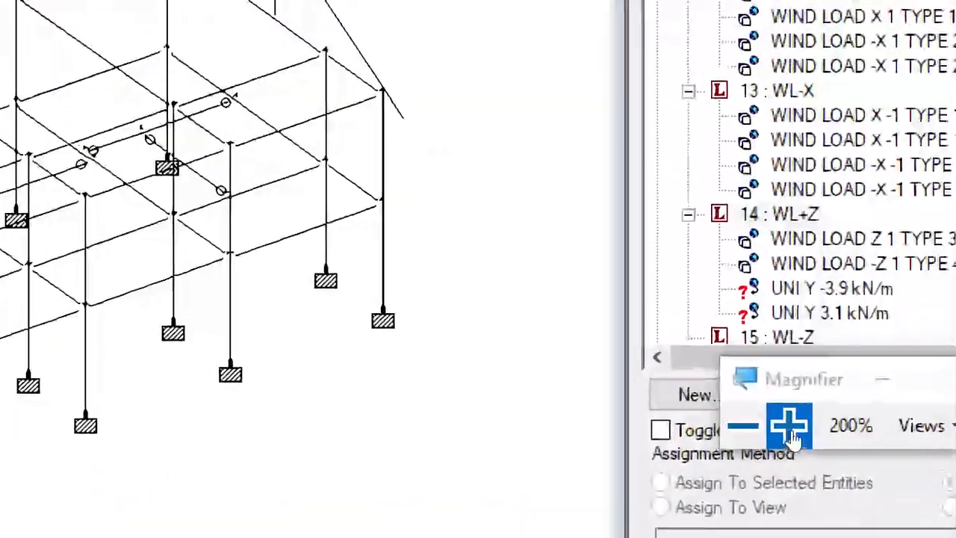
{"action": "left_click", "coordinate": [792, 425]}
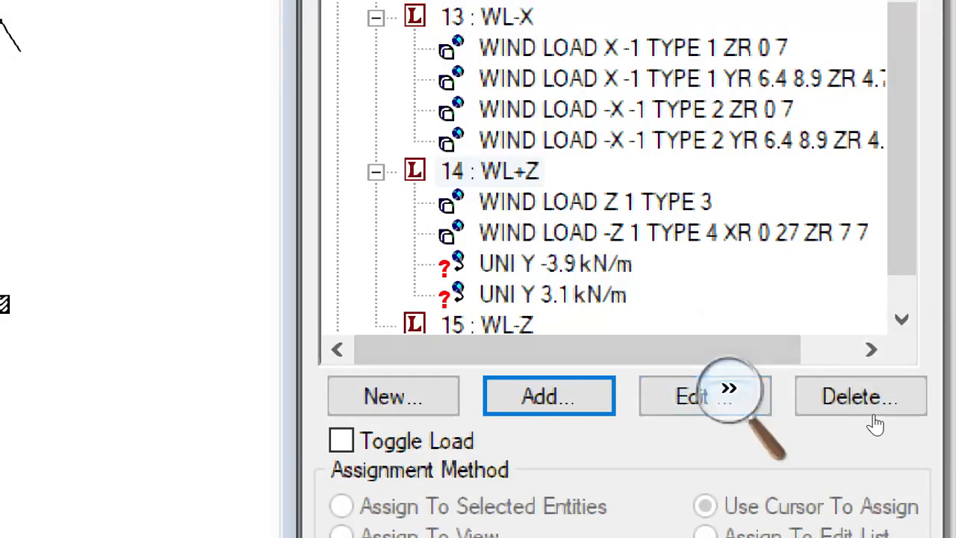
{"action": "left_click", "coordinate": [728, 393]}
{"action": "left_click", "coordinate": [721, 421]}
{"action": "left_click", "coordinate": [764, 425]}
{"action": "left_click", "coordinate": [811, 425]}
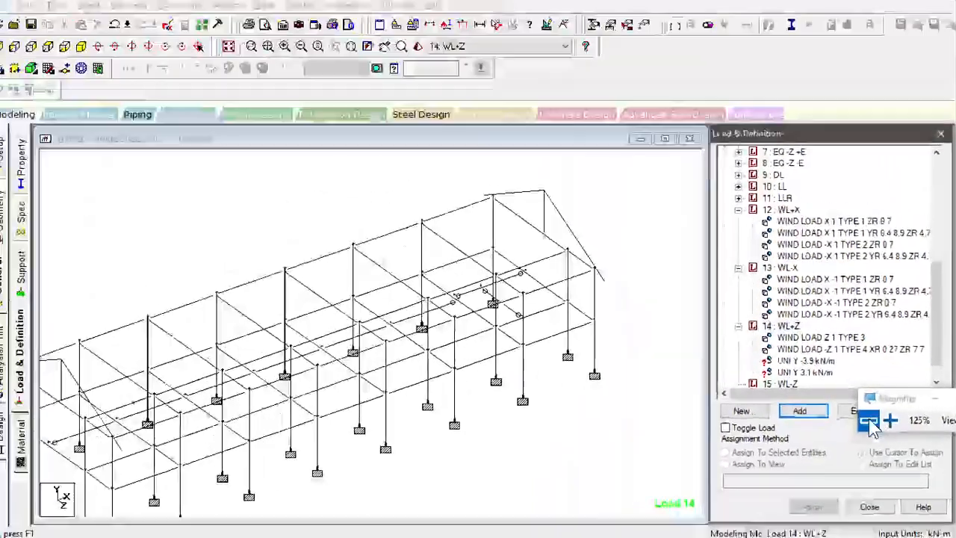
{"action": "left_click", "coordinate": [868, 422]}
Step: Assign both the -3.9 kN/m and 3.1 kN/m uniform loads to the short eave overhang beam at the far gable
{"action": "left_click", "coordinate": [807, 360]}
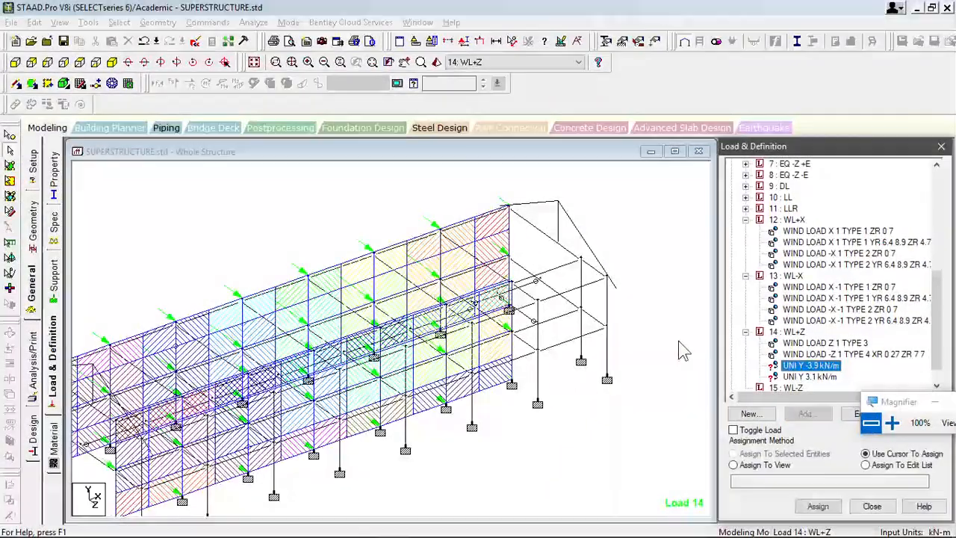
{"action": "left_click", "coordinate": [613, 286]}
{"action": "left_click", "coordinate": [733, 453]}
{"action": "left_click", "coordinate": [818, 506]}
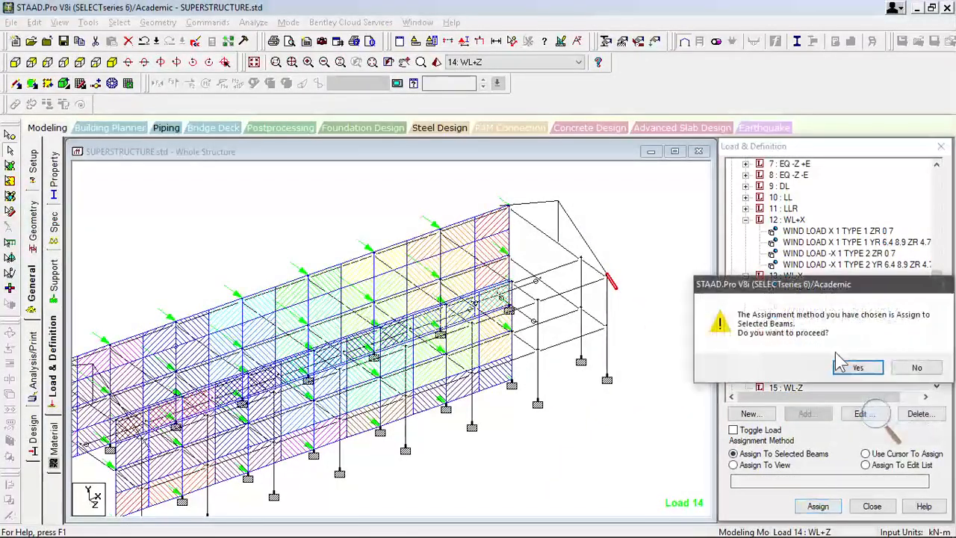
{"action": "left_click", "coordinate": [858, 367]}
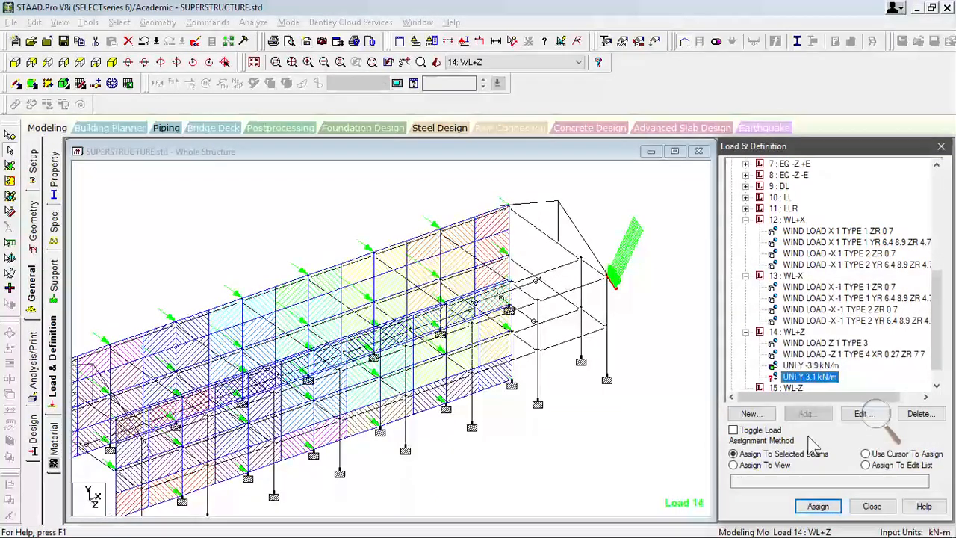
{"action": "left_click", "coordinate": [818, 506]}
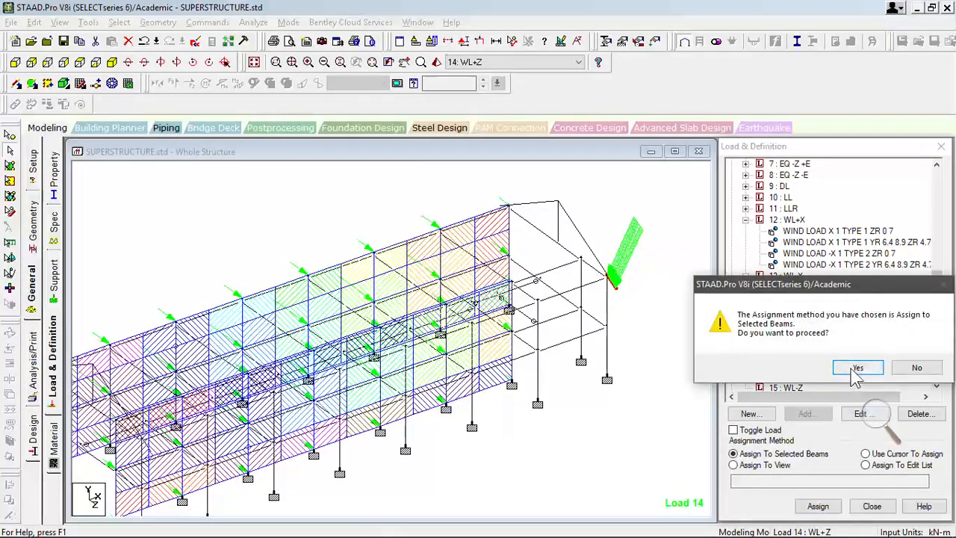
{"action": "left_click", "coordinate": [856, 371]}
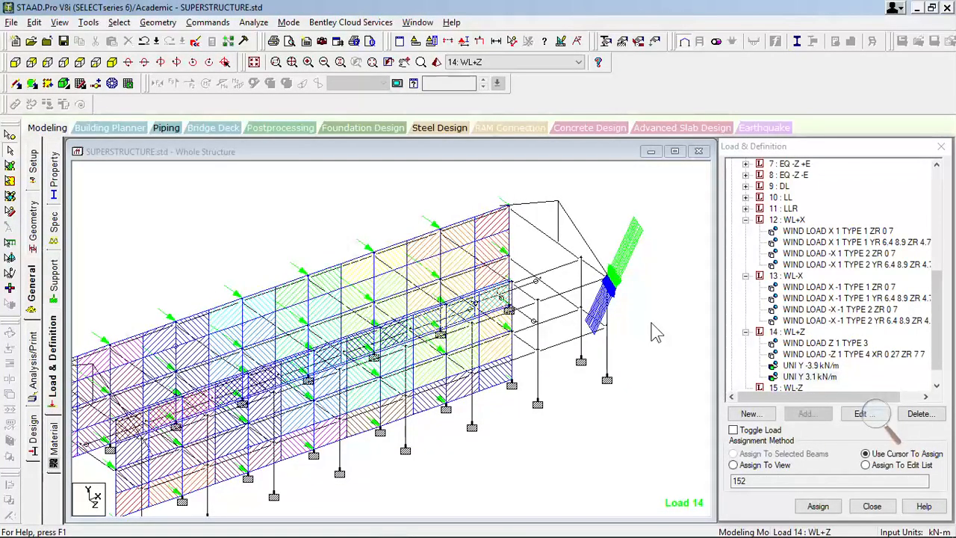
Step: Display the WL+Z windward load on the whole frame and examine it together with the uniform loads on the gable overhang
{"action": "scroll", "coordinate": [649, 322], "scroll_direction": "down", "scroll_amount": 6}
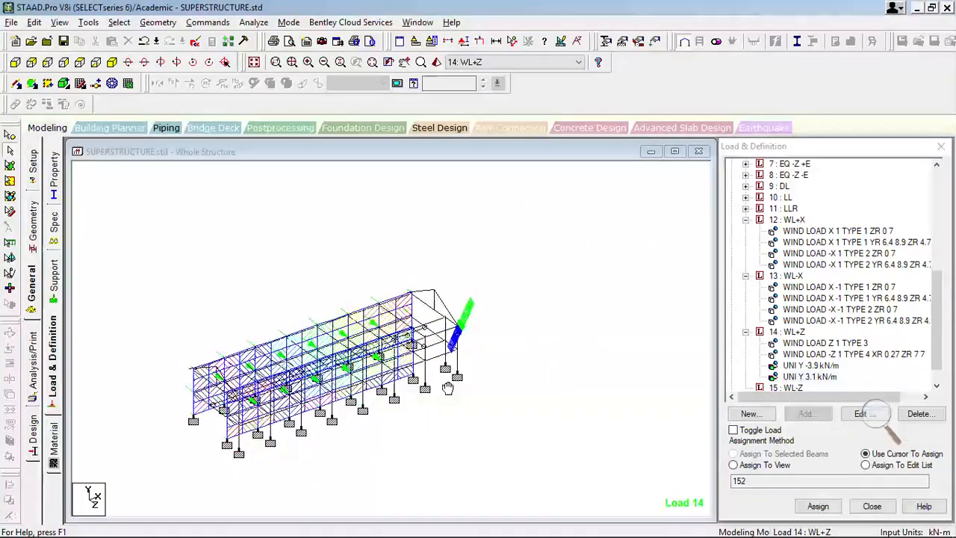
{"action": "scroll", "coordinate": [483, 386], "scroll_direction": "up", "scroll_amount": 4}
{"action": "middle_click_drag", "start_coordinate": [449, 388], "coordinate": [511, 356]}
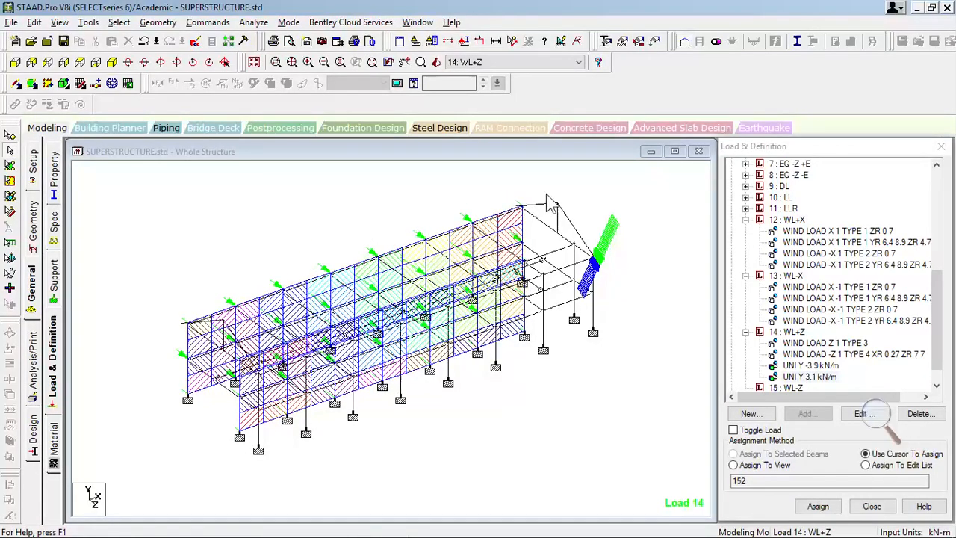
{"action": "left_click", "coordinate": [793, 332]}
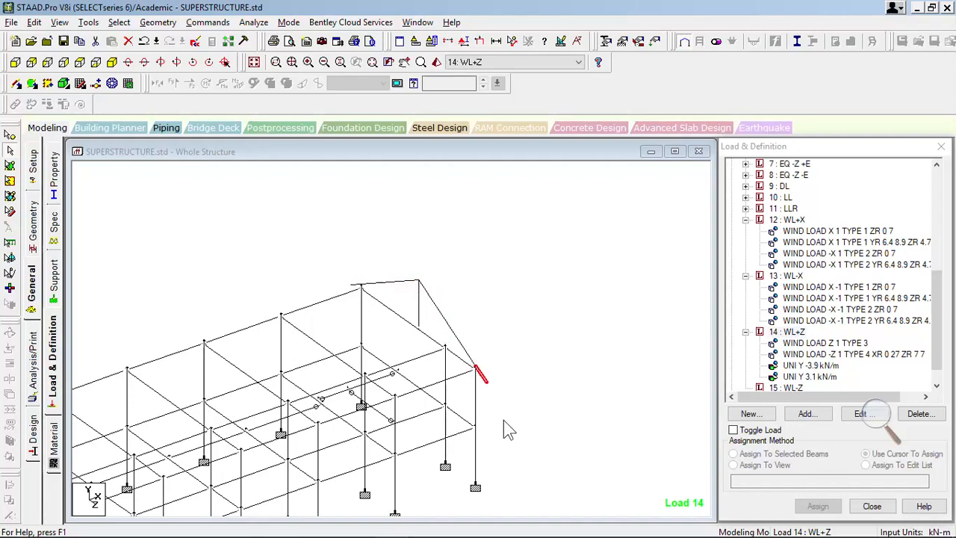
{"action": "scroll", "coordinate": [498, 396], "scroll_direction": "down", "scroll_amount": 3}
{"action": "middle_click_drag", "start_coordinate": [515, 360], "coordinate": [614, 243]}
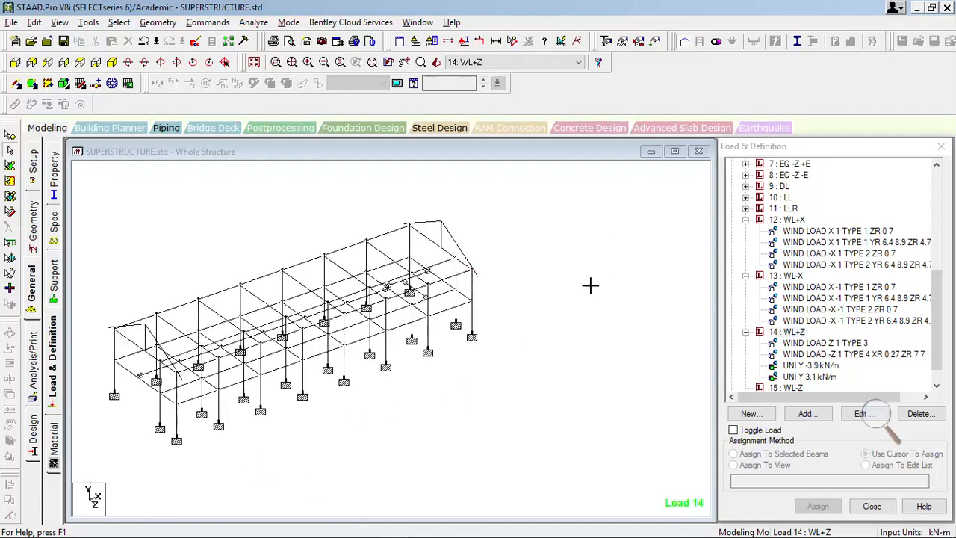
{"action": "middle_click_drag", "start_coordinate": [560, 330], "coordinate": [630, 328]}
{"action": "left_click", "coordinate": [794, 333]}
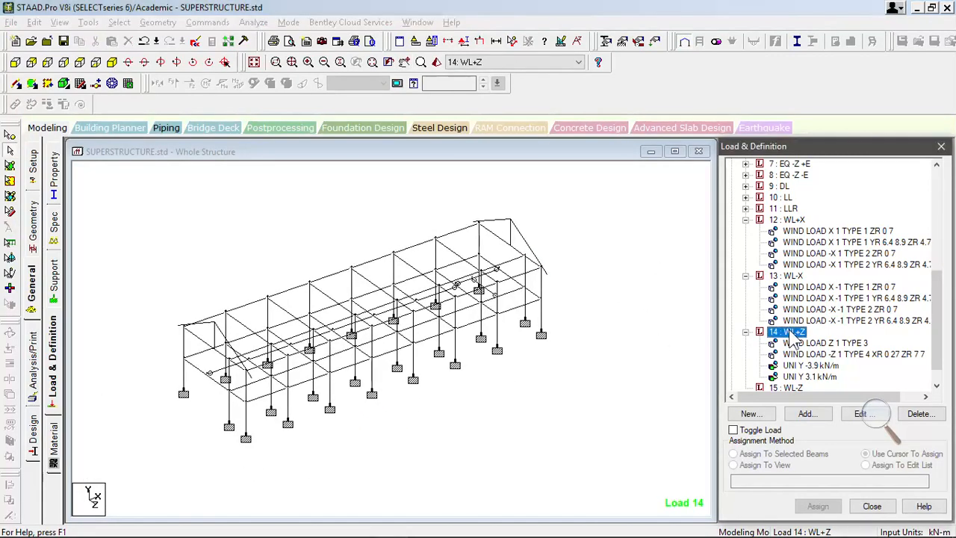
{"action": "left_click", "coordinate": [803, 343]}
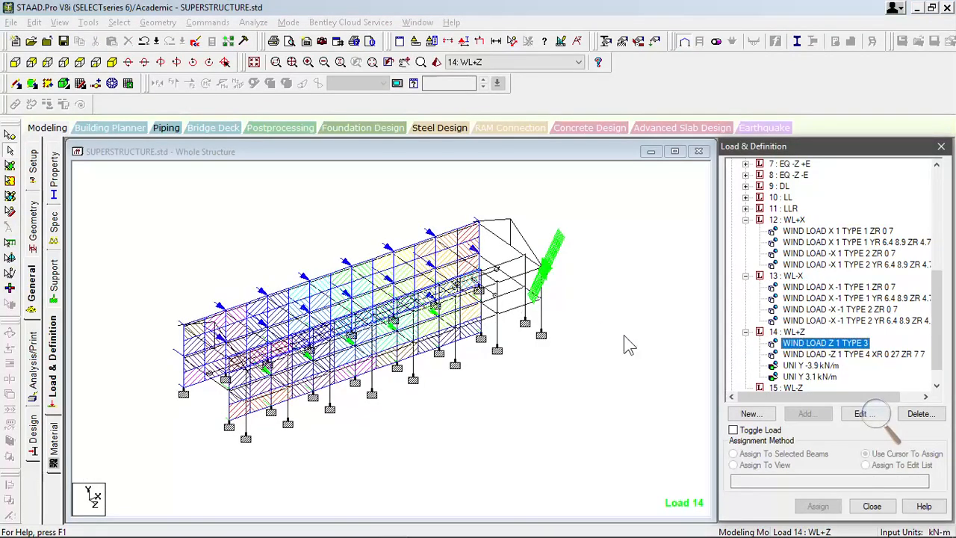
{"action": "left_click", "coordinate": [795, 333]}
{"action": "left_click", "coordinate": [581, 342]}
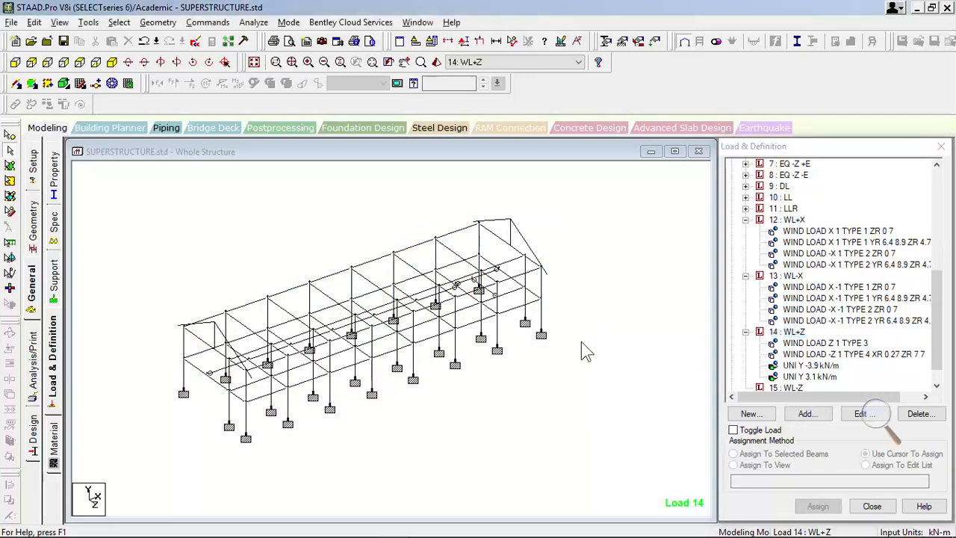
Step: Create a new group named TC1 of type Beam
{"action": "left_click", "coordinate": [581, 341]}
{"action": "left_click", "coordinate": [240, 198]}
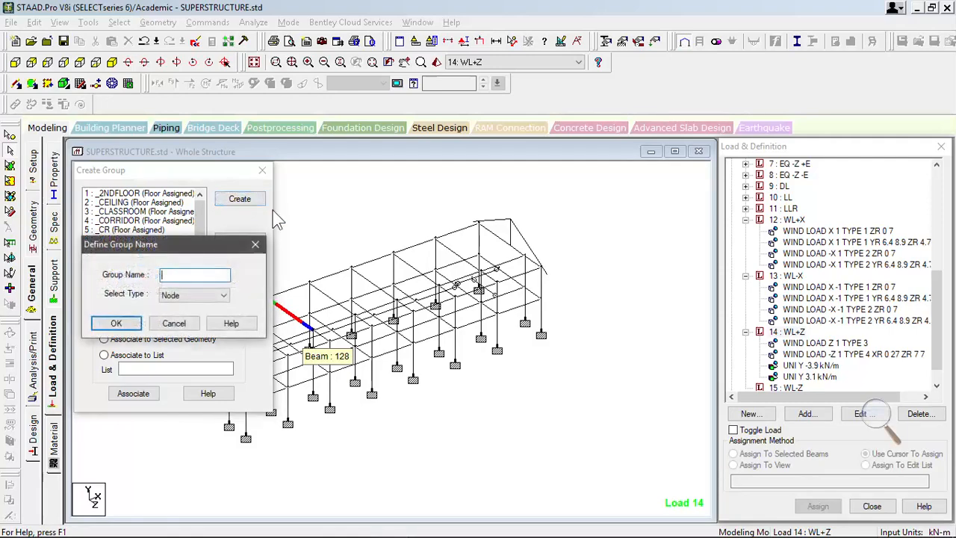
{"action": "left_click_drag", "start_coordinate": [486, 215], "coordinate": [554, 195]}
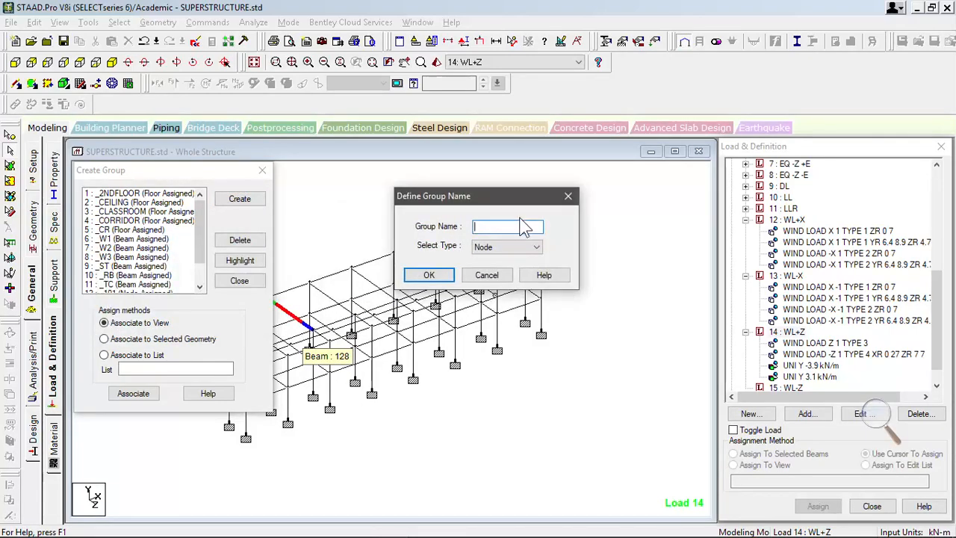
{"action": "type", "text": "tc1"}
{"action": "type", "text": "TC1"}
{"action": "left_click", "coordinate": [525, 251]}
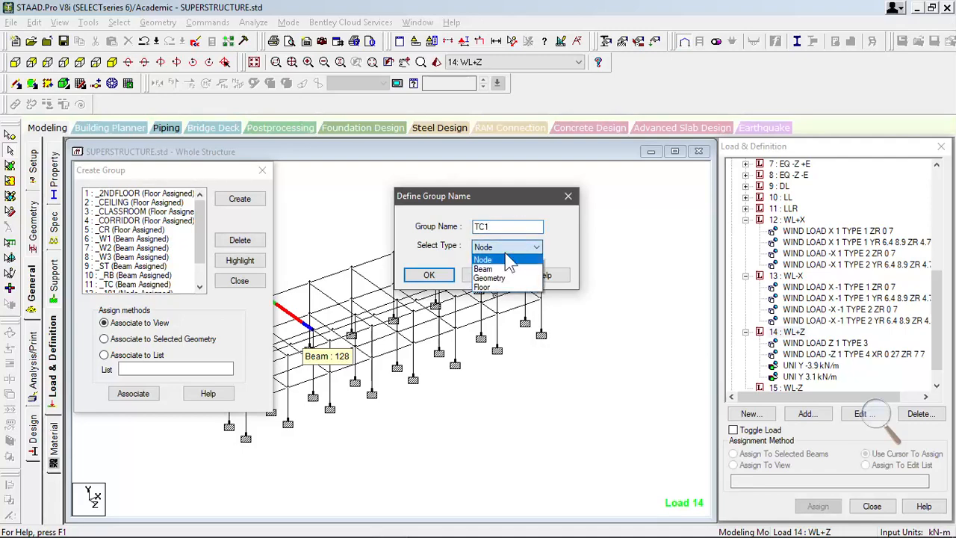
{"action": "left_click", "coordinate": [489, 266]}
{"action": "left_click", "coordinate": [429, 275]}
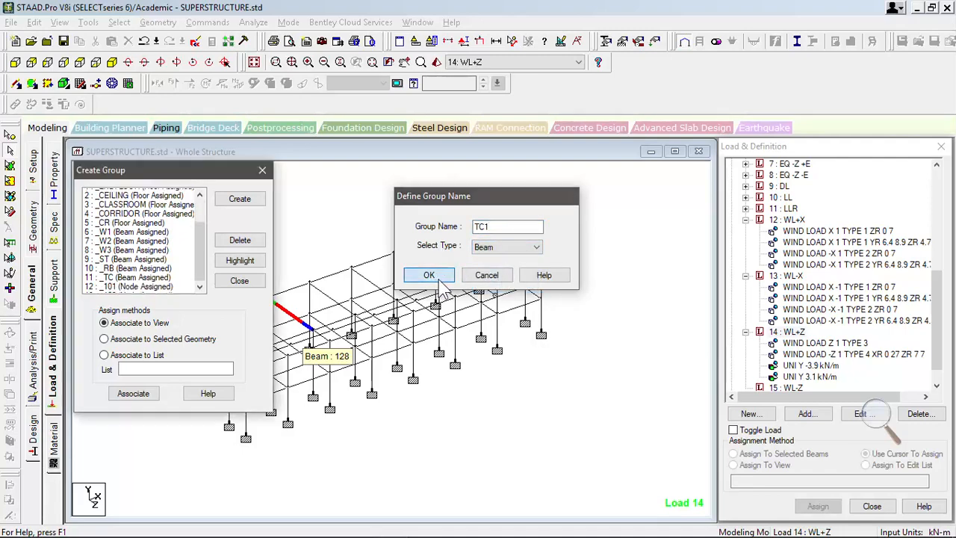
Step: Create another group named TC2 of type Beam
{"action": "left_click", "coordinate": [239, 199]}
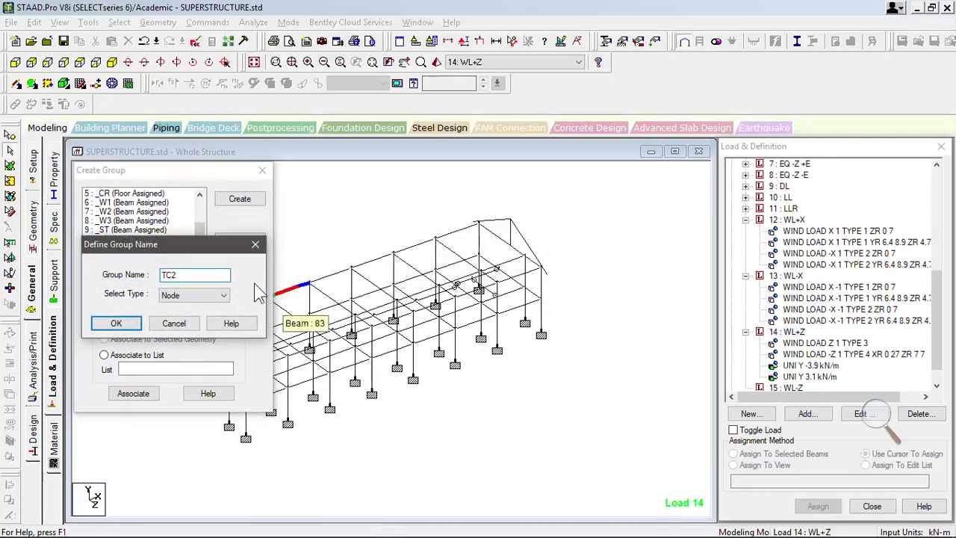
{"action": "left_click", "coordinate": [224, 295]}
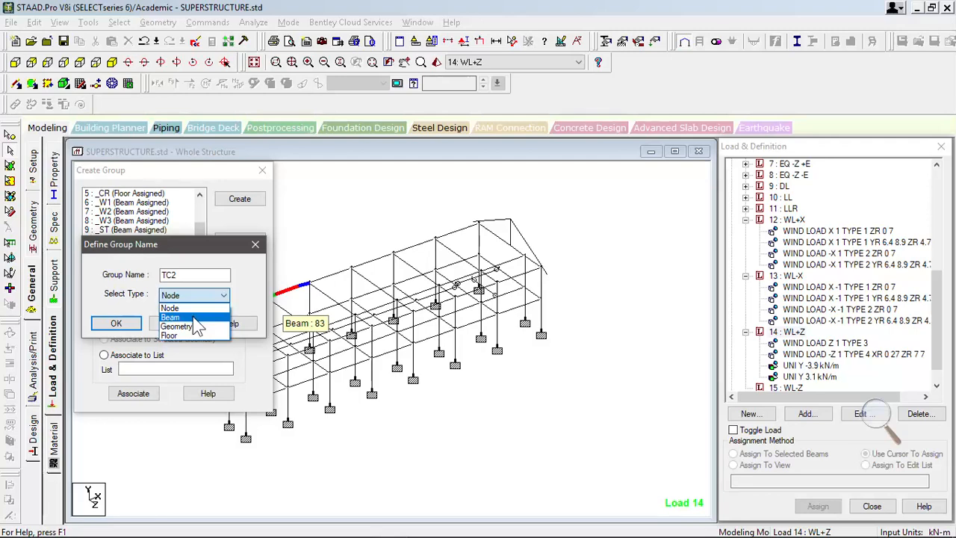
{"action": "left_click", "coordinate": [193, 318]}
{"action": "left_click", "coordinate": [116, 323]}
Step: Associate the top chords and eave overhangs on the low-Z roof slope of both gables with group TC1
{"action": "left_click", "coordinate": [147, 276]}
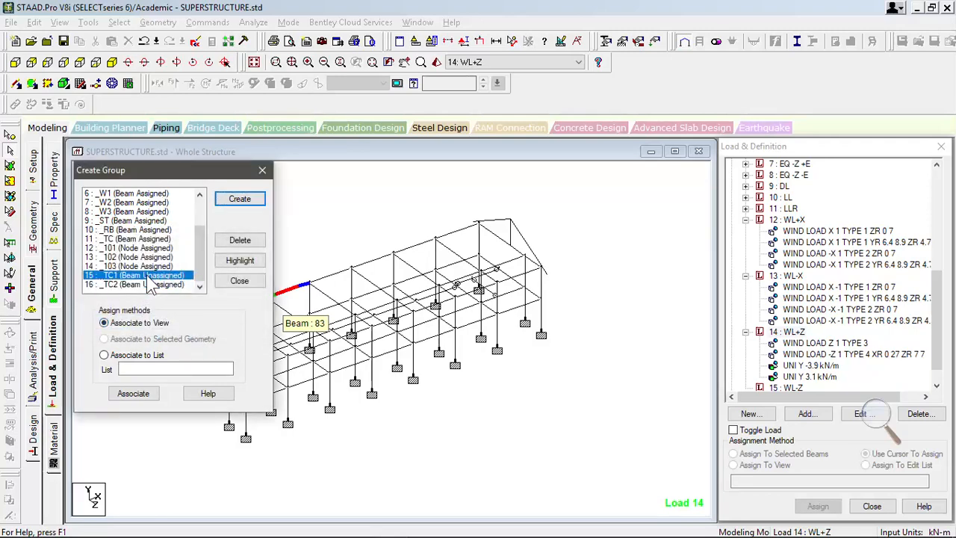
{"action": "scroll", "coordinate": [370, 369], "scroll_direction": "down", "scroll_amount": 3}
{"action": "middle_click_drag", "start_coordinate": [370, 370], "coordinate": [506, 351]}
{"action": "scroll", "coordinate": [509, 351], "scroll_direction": "up", "scroll_amount": 3}
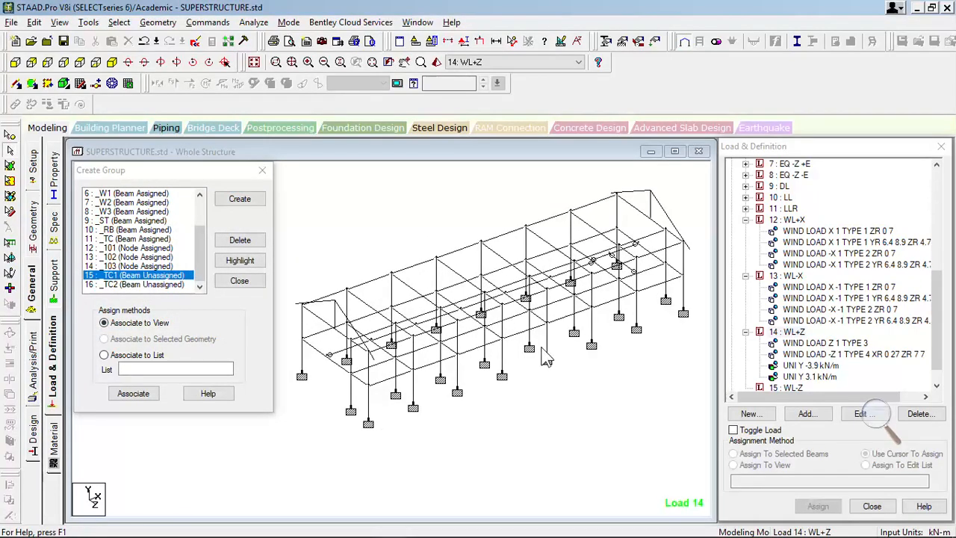
{"action": "key", "text": "Up"}
{"action": "key", "text": "Right"}
{"action": "key", "text": "Right"}
{"action": "key", "text": "Right"}
{"action": "key", "text": "Right"}
{"action": "key", "text": "Right"}
{"action": "key", "text": "Right"}
{"action": "key", "text": "Right"}
{"action": "key", "text": "Up"}
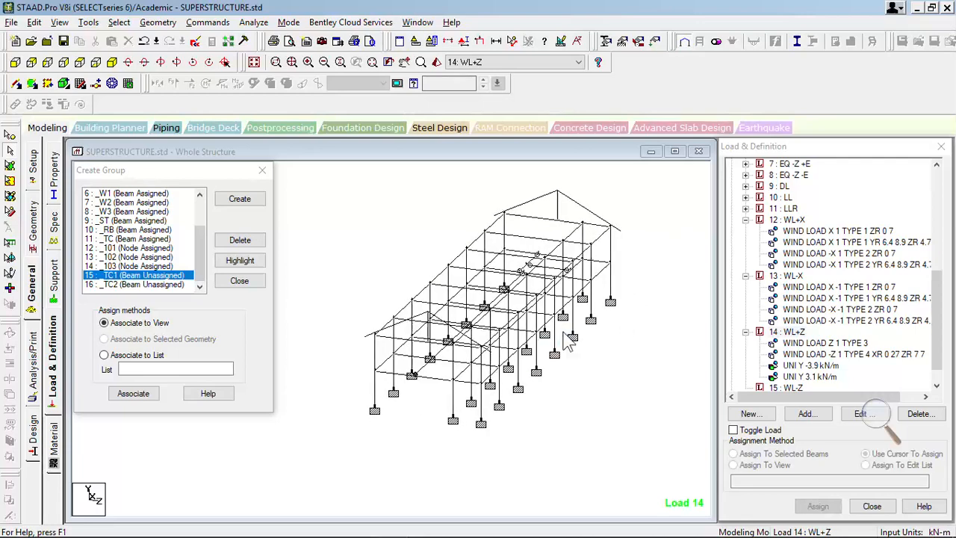
{"action": "key", "text": "Right"}
{"action": "key", "text": "Right"}
{"action": "key", "text": "Right"}
{"action": "key", "text": "Right"}
{"action": "key", "text": "Right"}
{"action": "key", "text": "Right"}
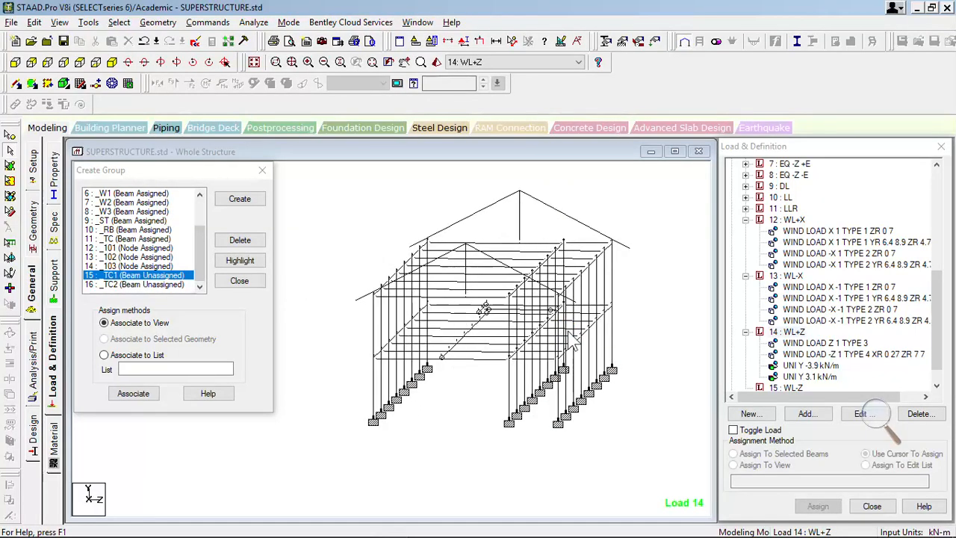
{"action": "key", "text": "Right"}
{"action": "key", "text": "Right"}
{"action": "key", "text": "Right"}
{"action": "key", "text": "Right"}
{"action": "key", "text": "Up"}
{"action": "key", "text": "Up"}
{"action": "key", "text": "Up"}
{"action": "key", "text": "Up"}
{"action": "key", "text": "Up"}
{"action": "scroll", "coordinate": [452, 314], "scroll_direction": "up", "scroll_amount": 2}
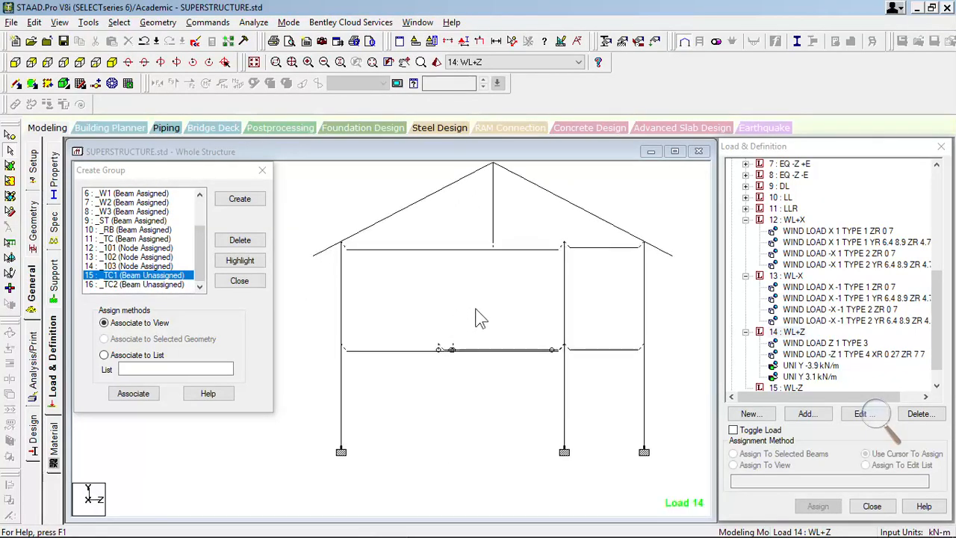
{"action": "scroll", "coordinate": [481, 317], "scroll_direction": "down", "scroll_amount": 1}
{"action": "middle_click_drag", "start_coordinate": [480, 318], "coordinate": [475, 355]}
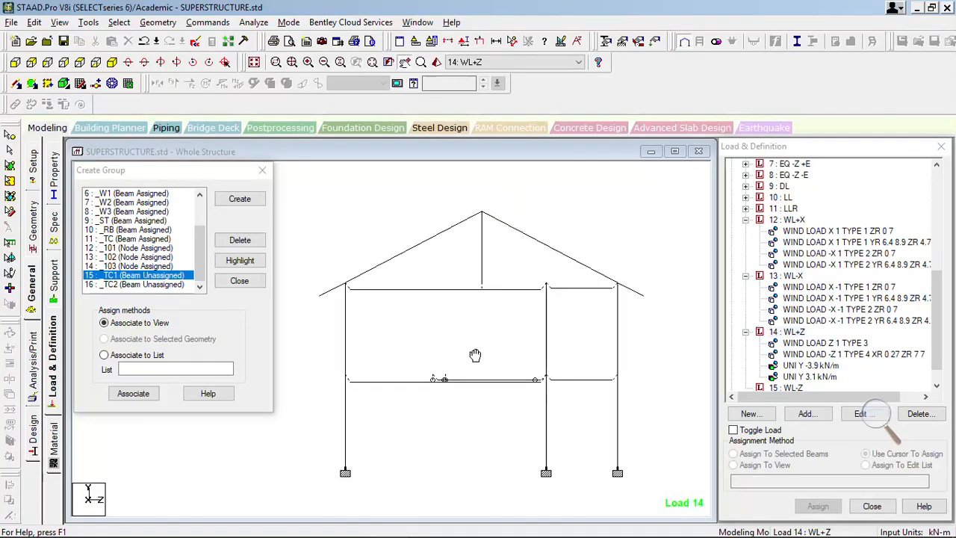
{"action": "left_click", "coordinate": [333, 289]}
{"action": "left_click", "coordinate": [372, 268], "text": "ctrl"}
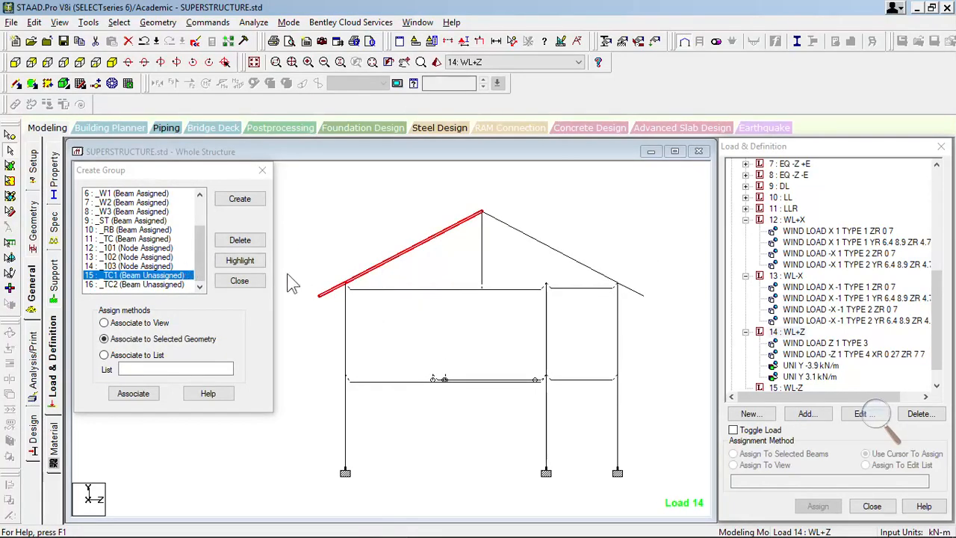
{"action": "key", "text": "Down"}
{"action": "key", "text": "Left"}
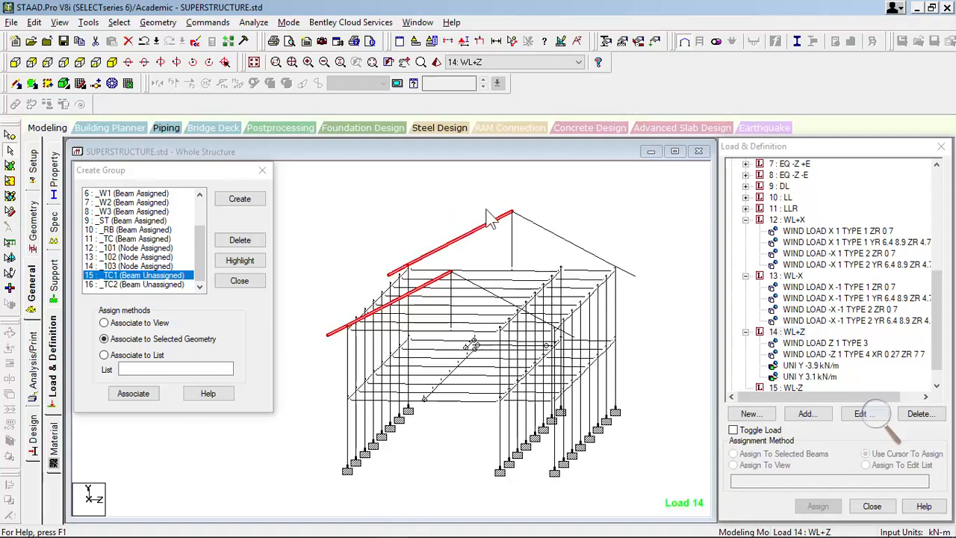
{"action": "left_click", "coordinate": [133, 396]}
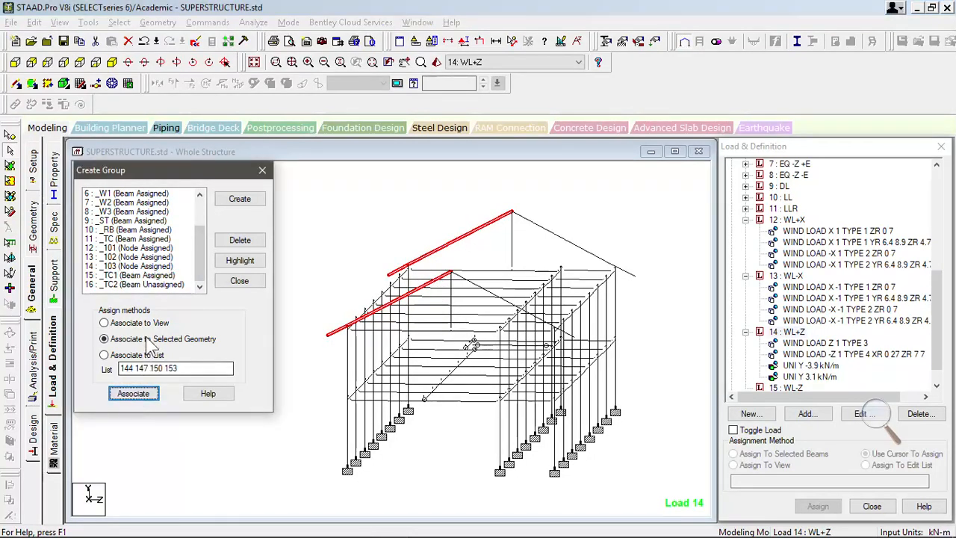
Step: Associate the top chords and eave overhangs on the high-Z roof slope of both gables with group TC2, then clear the selection
{"action": "left_click", "coordinate": [143, 285]}
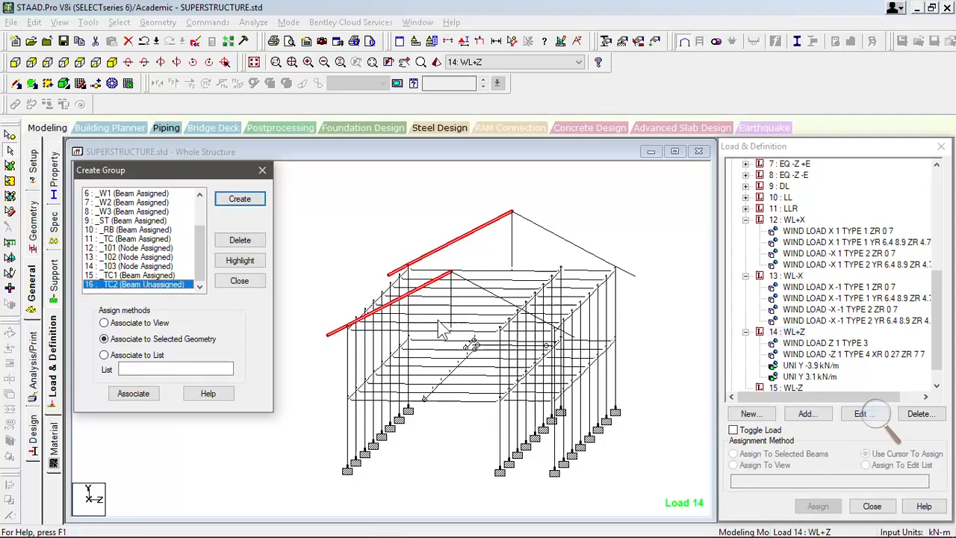
{"action": "left_click", "coordinate": [590, 255]}
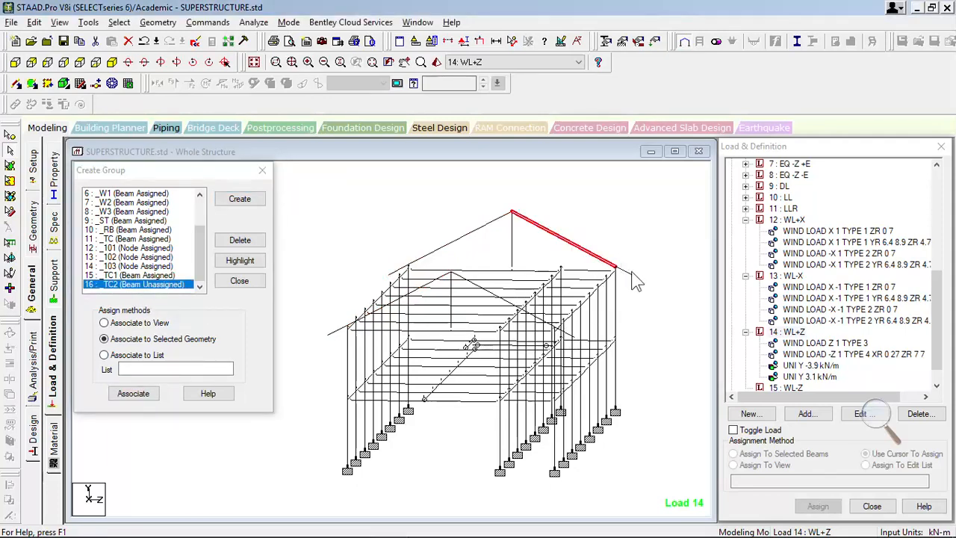
{"action": "key", "text": "Up"}
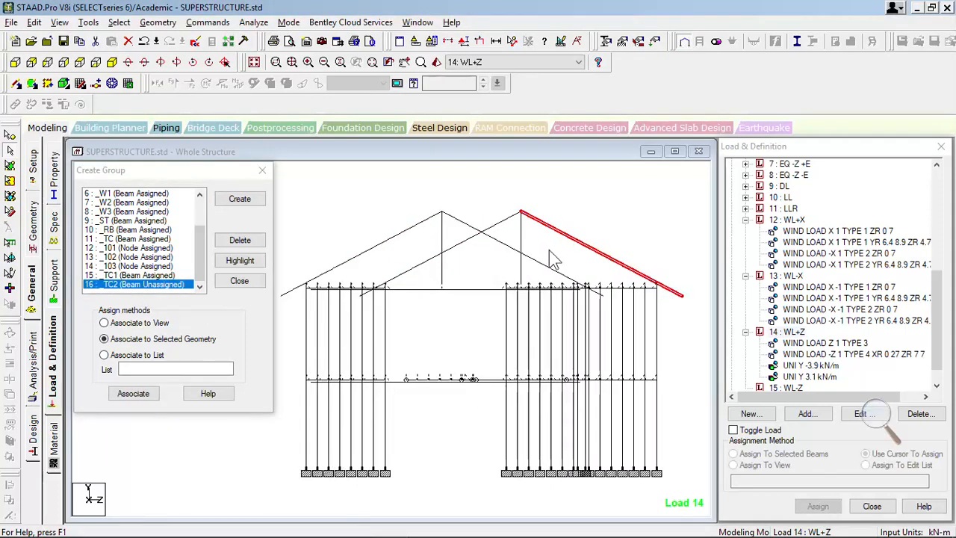
{"action": "key", "text": "Right"}
{"action": "left_click", "coordinate": [552, 234]}
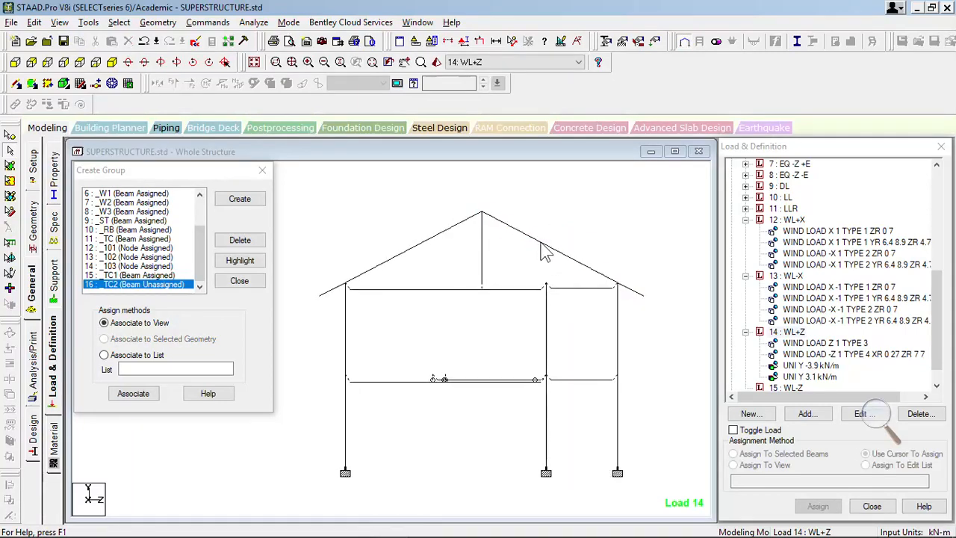
{"action": "left_click", "coordinate": [556, 252]}
{"action": "key", "text": "Down"}
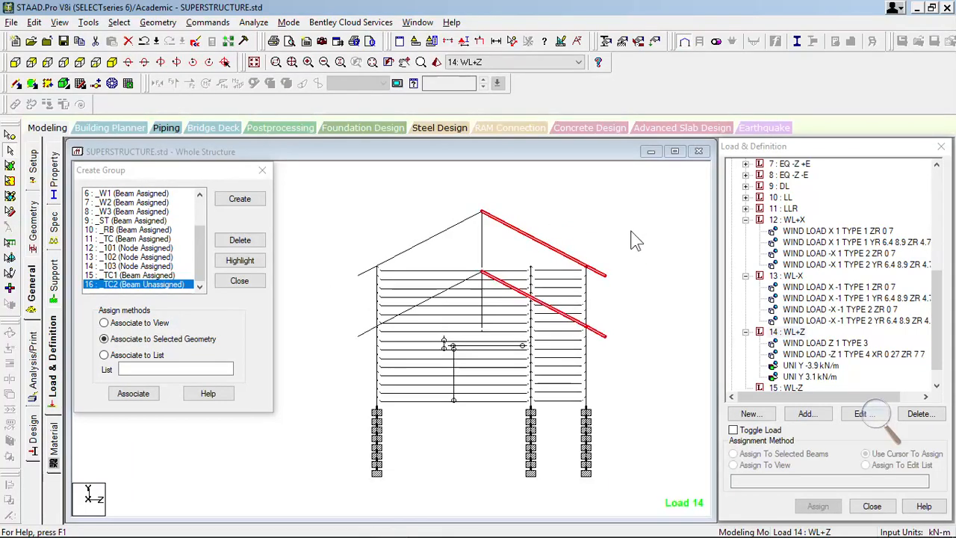
{"action": "key", "text": "Left"}
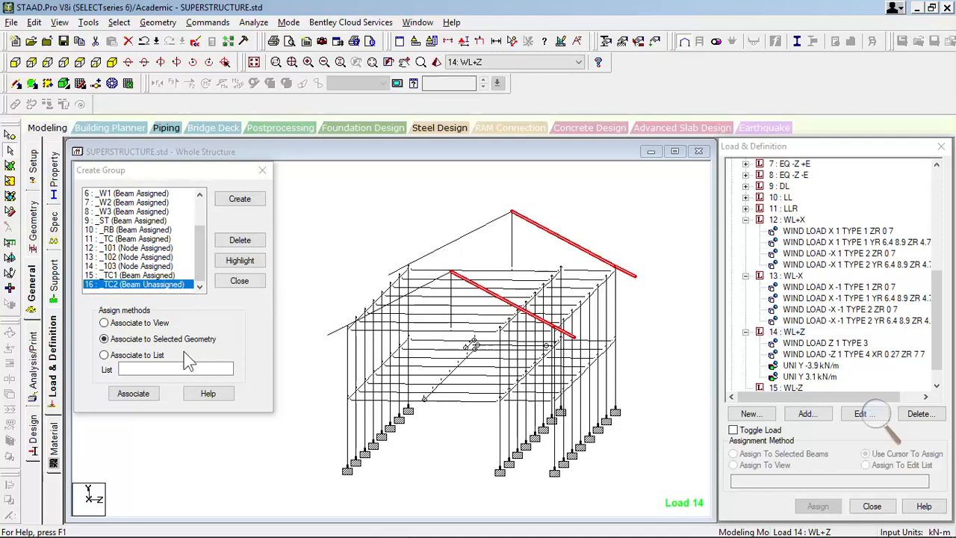
{"action": "left_click", "coordinate": [134, 394]}
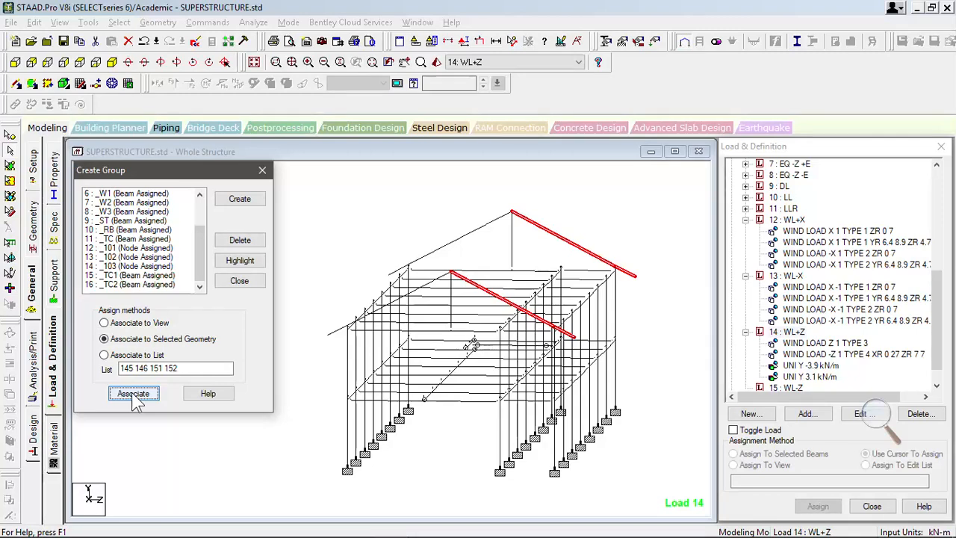
{"action": "left_click", "coordinate": [337, 208]}
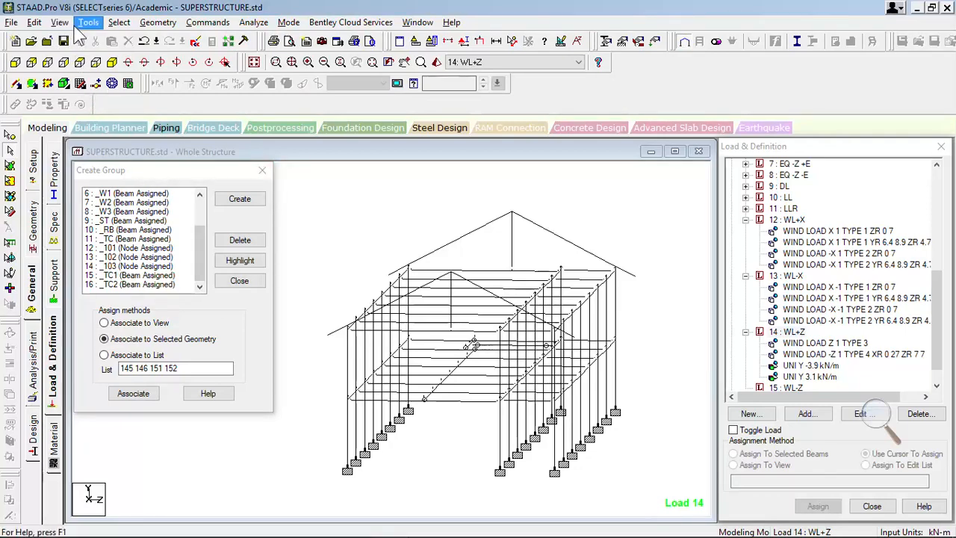
Step: Save the structure, open its input command file in the editor and go to the LOAD 14 WL+Z section
{"action": "left_click", "coordinate": [34, 22]}
{"action": "left_click", "coordinate": [90, 170]}
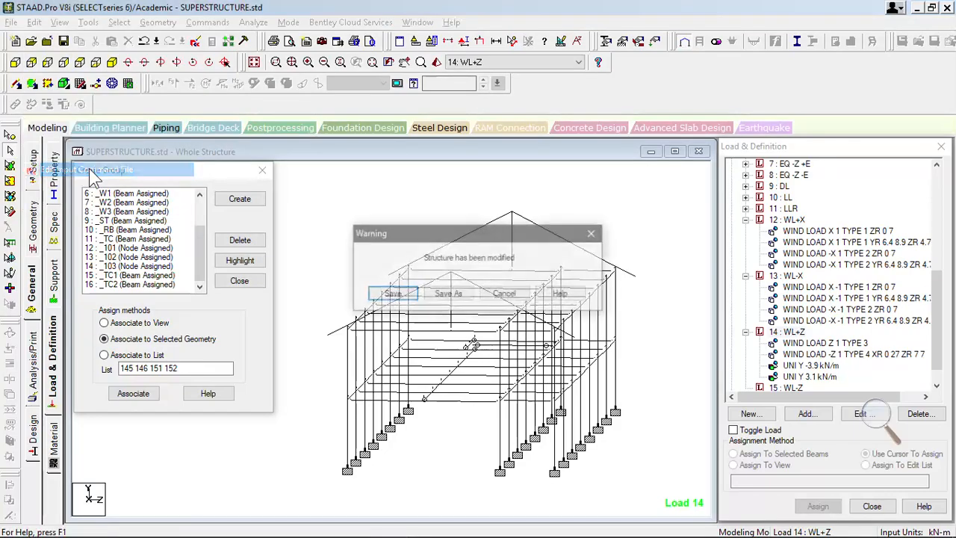
{"action": "left_click", "coordinate": [396, 294]}
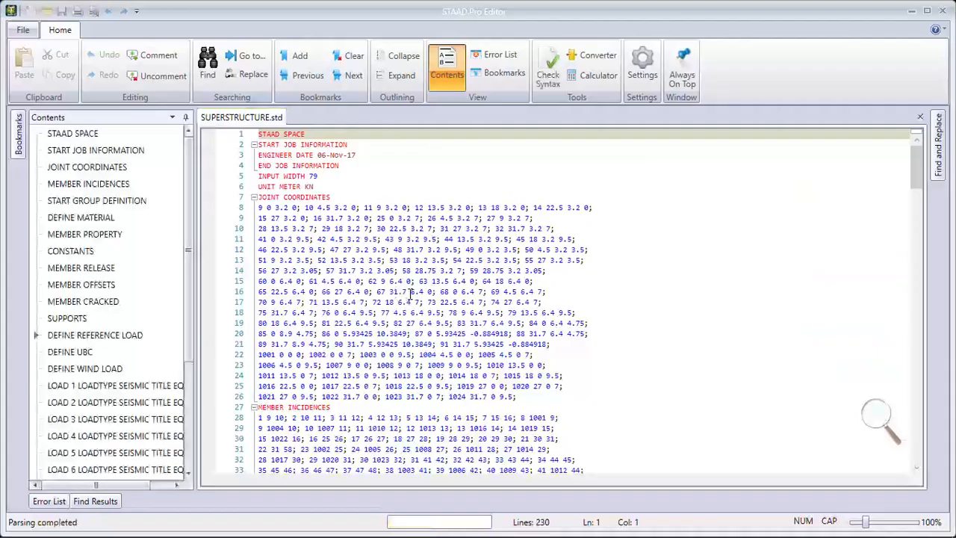
{"action": "scroll", "coordinate": [178, 410], "scroll_direction": "down", "scroll_amount": 3}
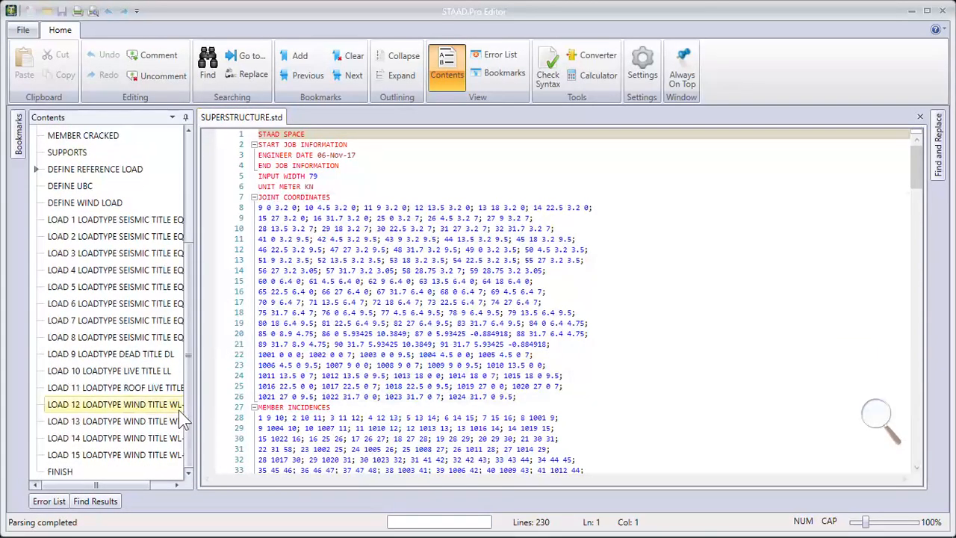
{"action": "left_click", "coordinate": [146, 439]}
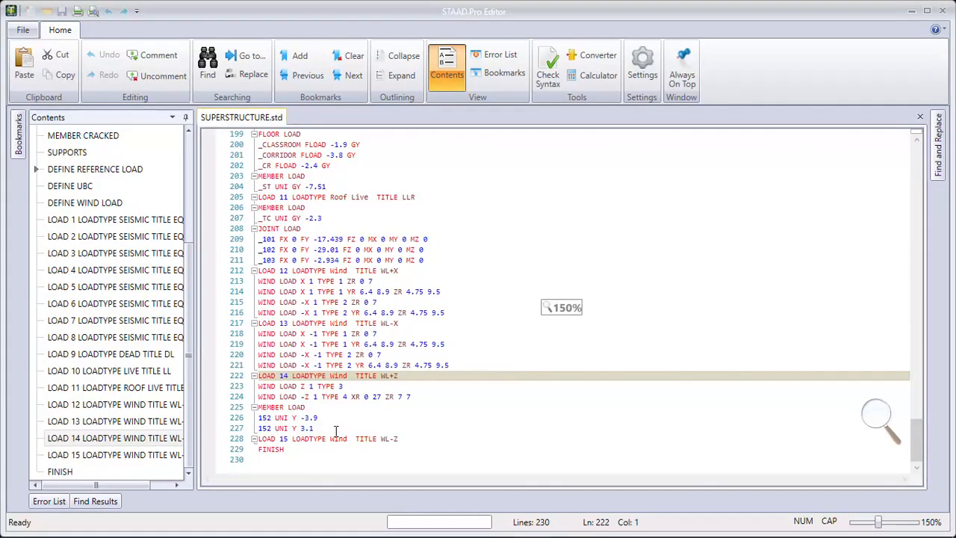
{"action": "scroll", "coordinate": [550, 366], "scroll_direction": "up", "scroll_amount": 10, "text": "ctrl"}
{"action": "scroll", "coordinate": [553, 314], "scroll_direction": "down", "scroll_amount": 7}
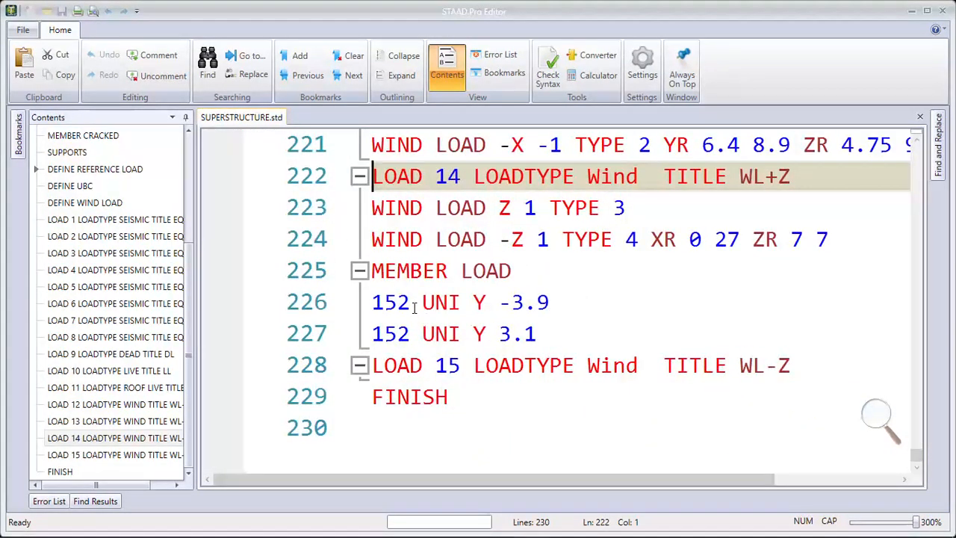
Step: Replace member 152 with _TC1 in the UNI Y -3.9 line and _TC2 in the UNI Y 3.1 line, then save and close the file
{"action": "left_click_drag", "start_coordinate": [414, 308], "coordinate": [373, 309]}
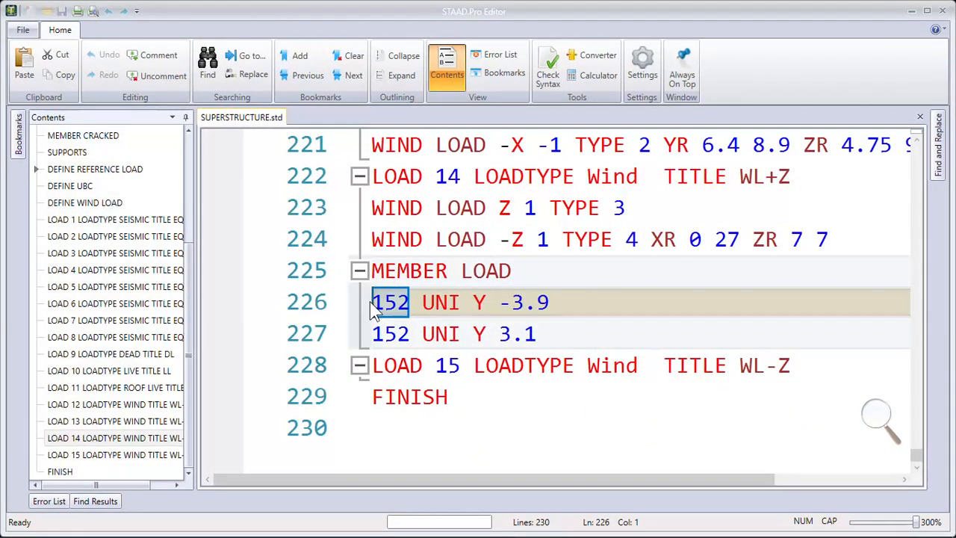
{"action": "key", "text": "Delete"}
{"action": "type", "text": "_TC1"}
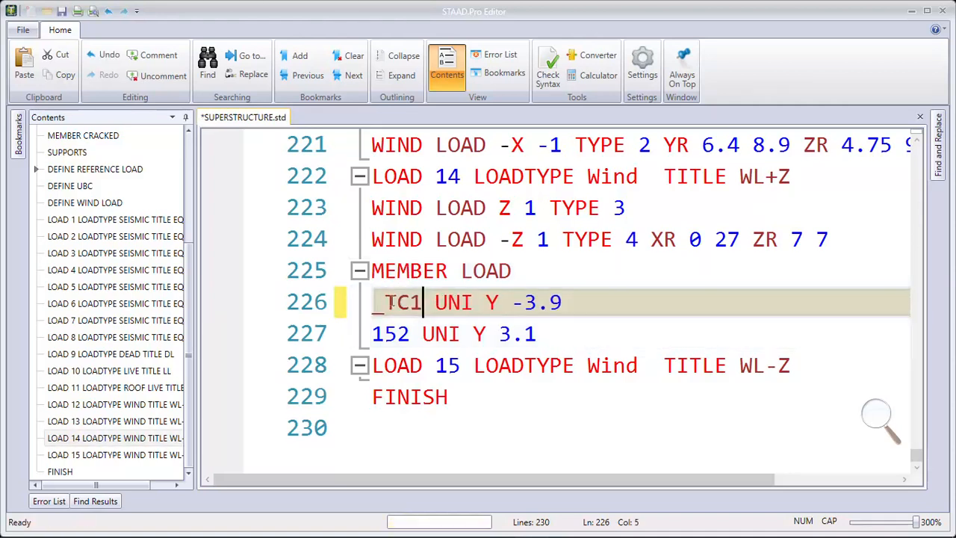
{"action": "left_click_drag", "start_coordinate": [411, 334], "coordinate": [374, 337]}
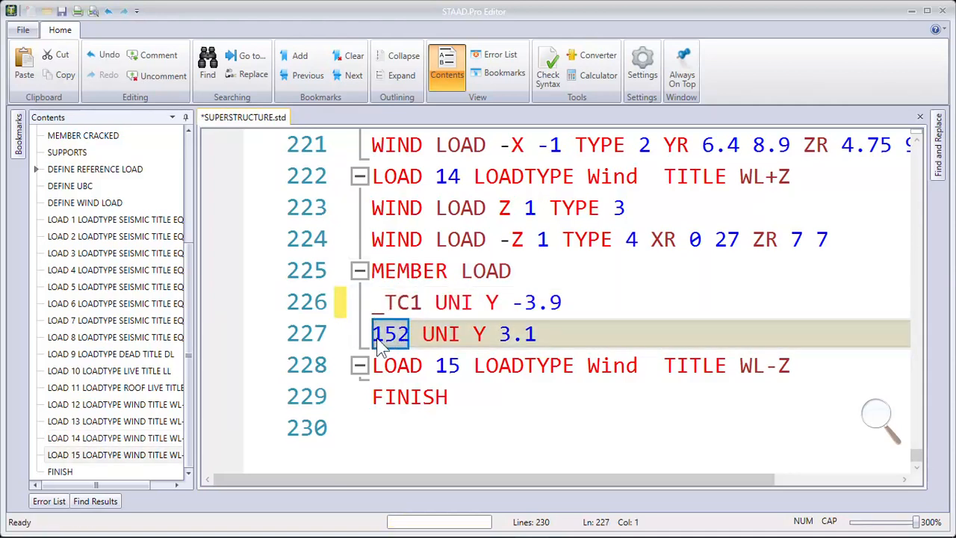
{"action": "type", "text": "_TC2"}
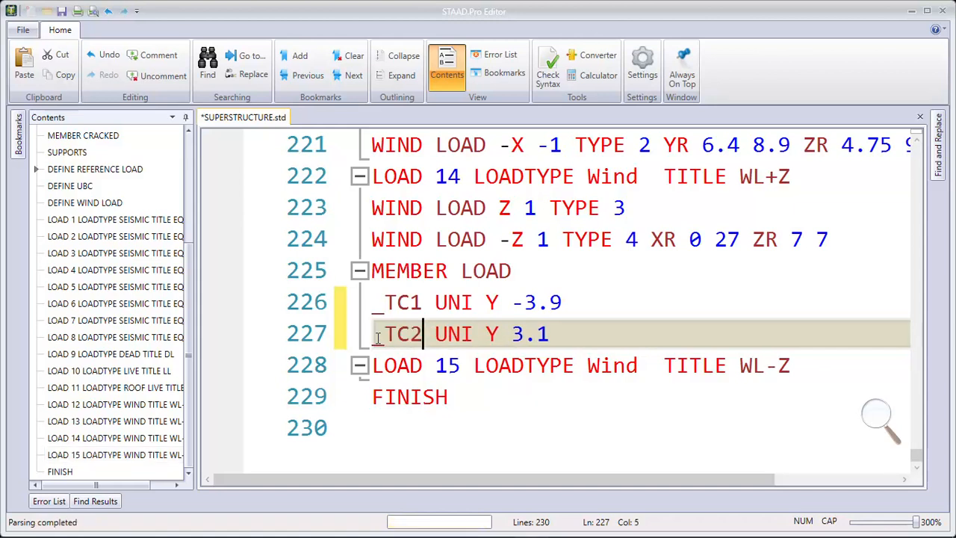
{"action": "key", "text": "ctrl+s"}
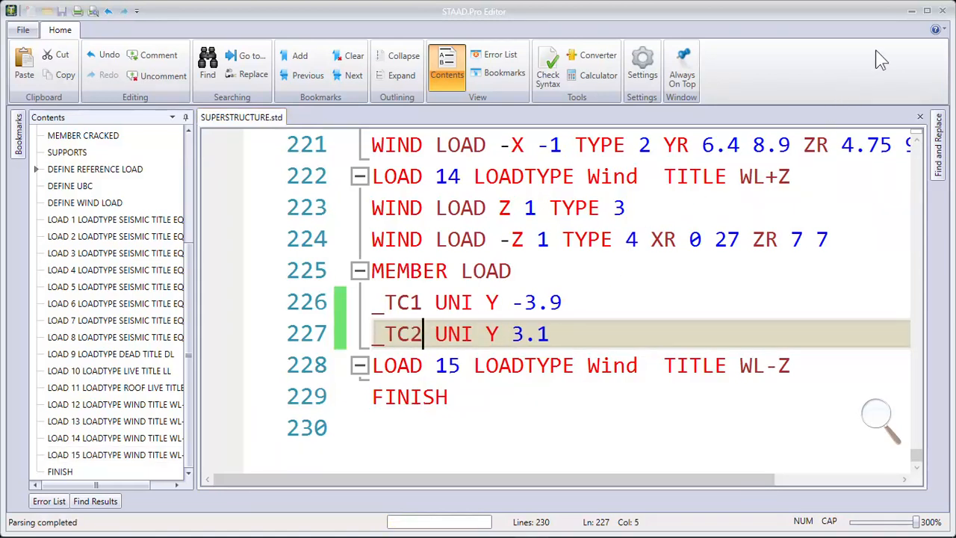
{"action": "left_click", "coordinate": [944, 11]}
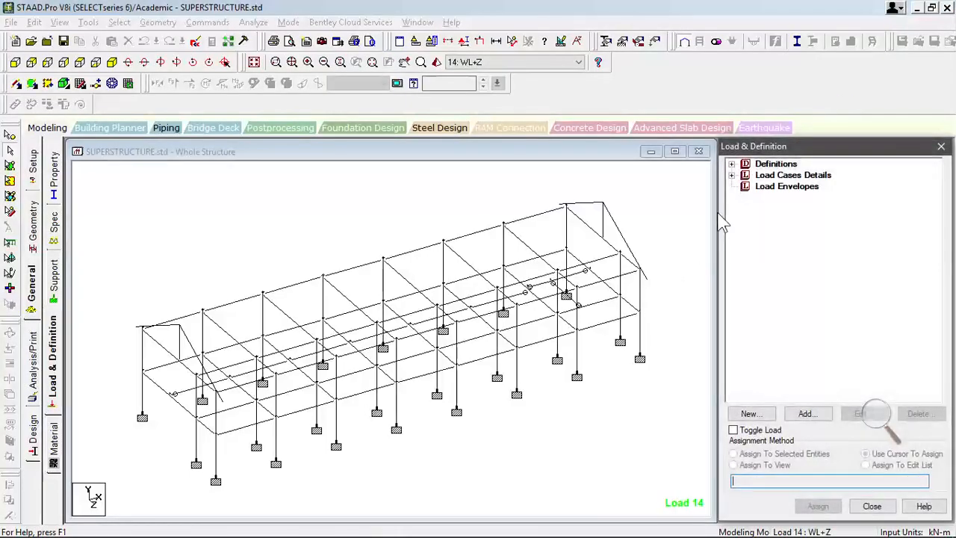
Step: Expand load case 14 WL+Z and check the -3.9 kN/m and 3.1 kN/m uniform loads on the model
{"action": "left_click", "coordinate": [732, 175]}
{"action": "left_click", "coordinate": [745, 331]}
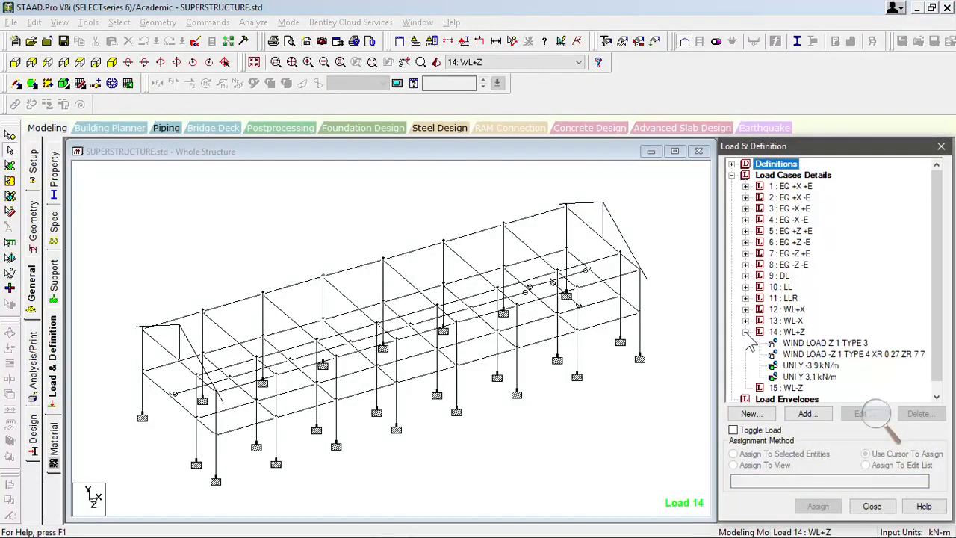
{"action": "left_click", "coordinate": [810, 365]}
{"action": "scroll", "coordinate": [559, 363], "scroll_direction": "down", "scroll_amount": 4}
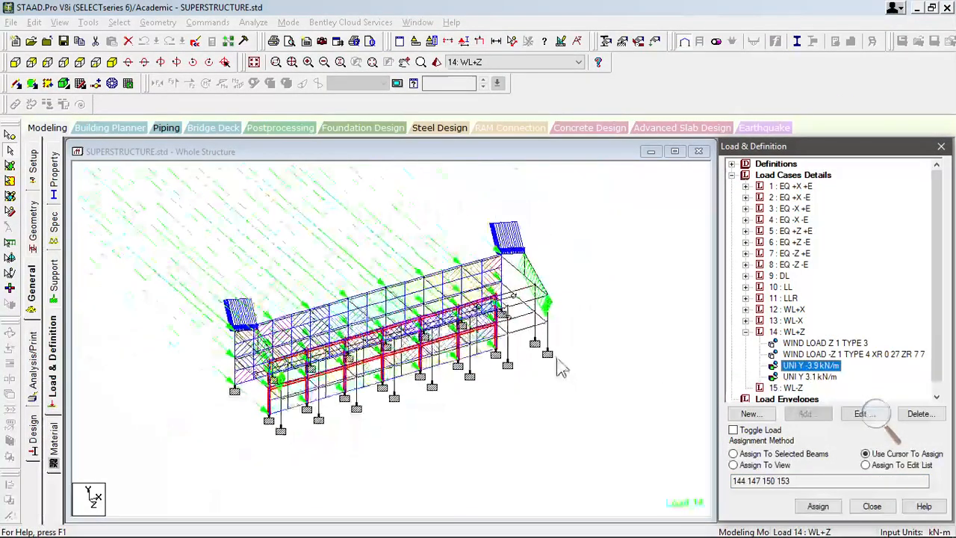
{"action": "left_click", "coordinate": [811, 377]}
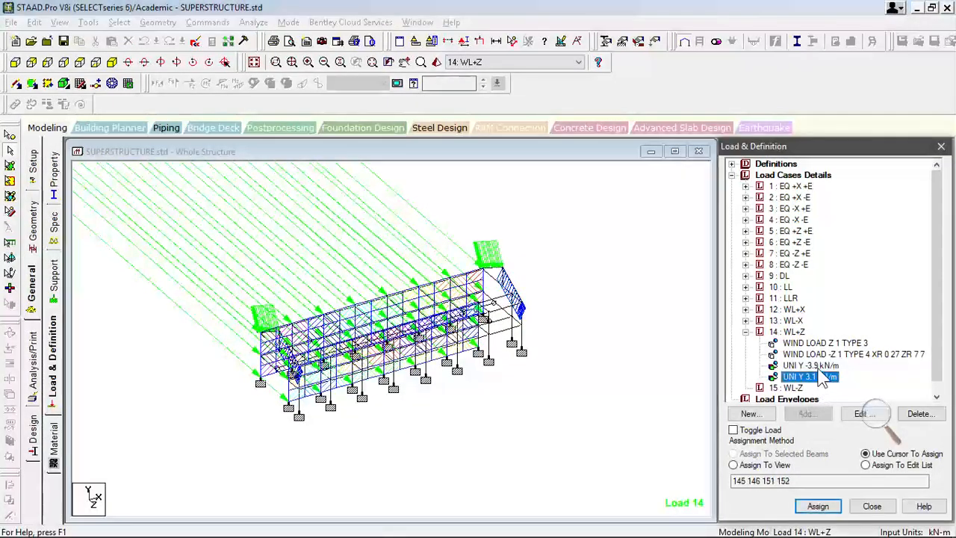
{"action": "left_click", "coordinate": [810, 365]}
Step: Examine the WL+Z wind loads and the uniform top chord loads at both gables from several angles
{"action": "mouse_move", "coordinate": [530, 532]}
{"action": "left_click", "coordinate": [497, 523]}
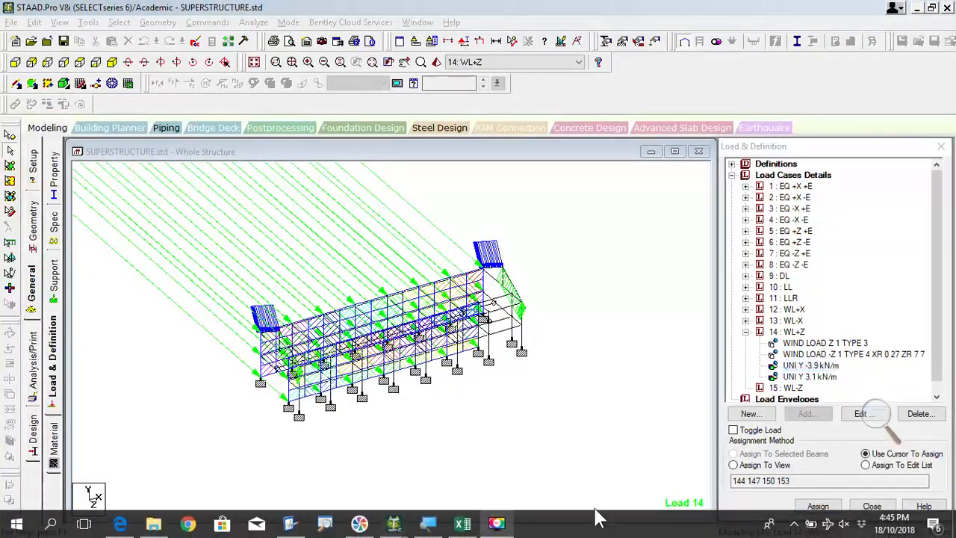
{"action": "left_click", "coordinate": [776, 405]}
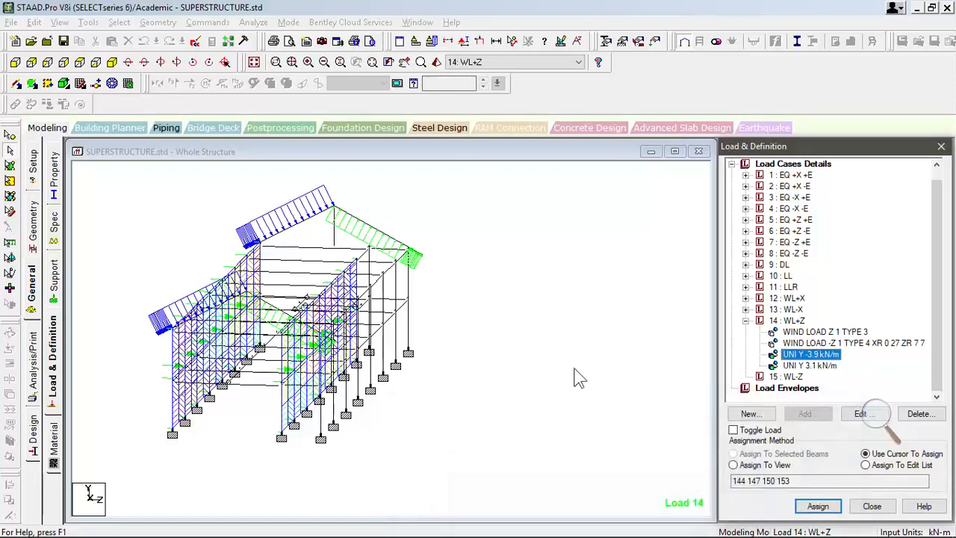
{"action": "key", "text": "Left"}
{"action": "key", "text": "Left"}
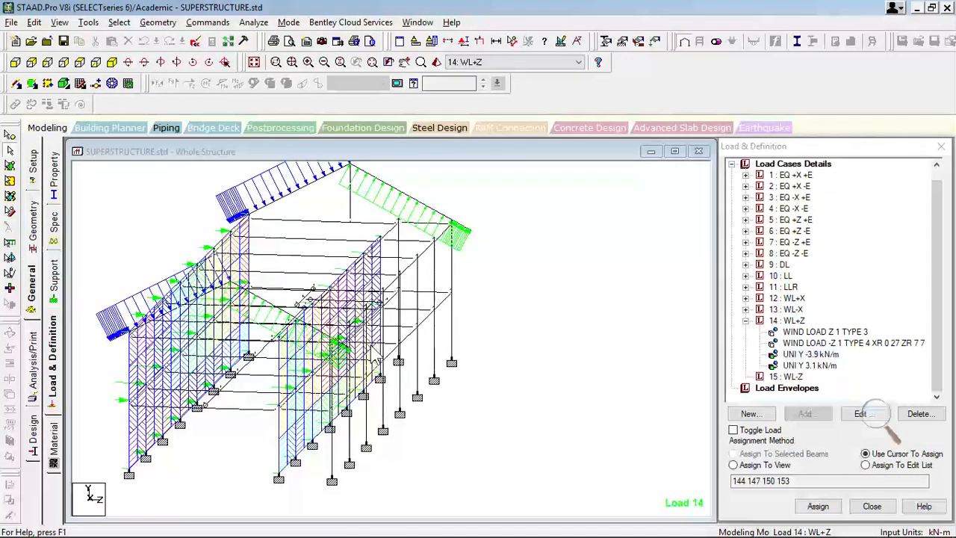
{"action": "key", "text": "Right"}
{"action": "key", "text": "Left"}
{"action": "key", "text": "Left"}
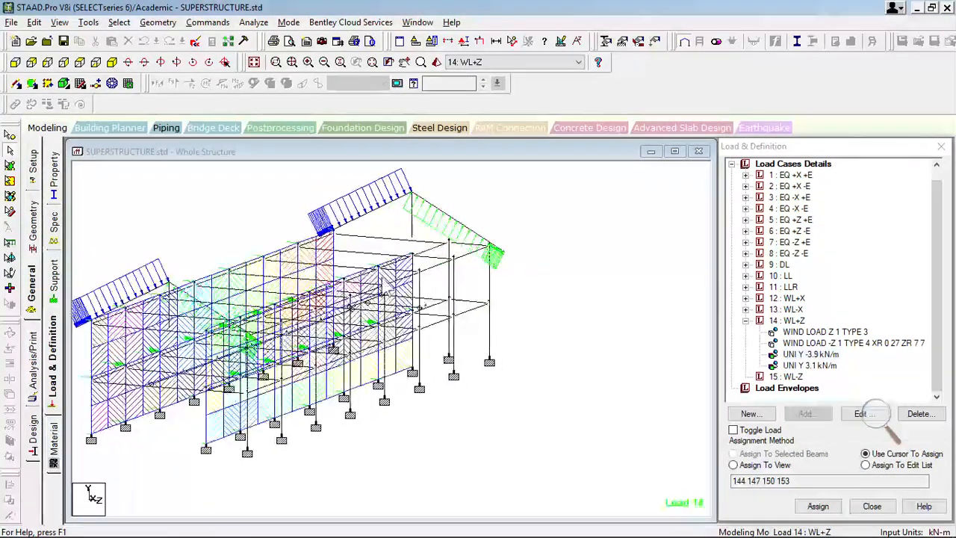
{"action": "key", "text": "Left"}
{"action": "key", "text": "Left"}
{"action": "key", "text": "Left"}
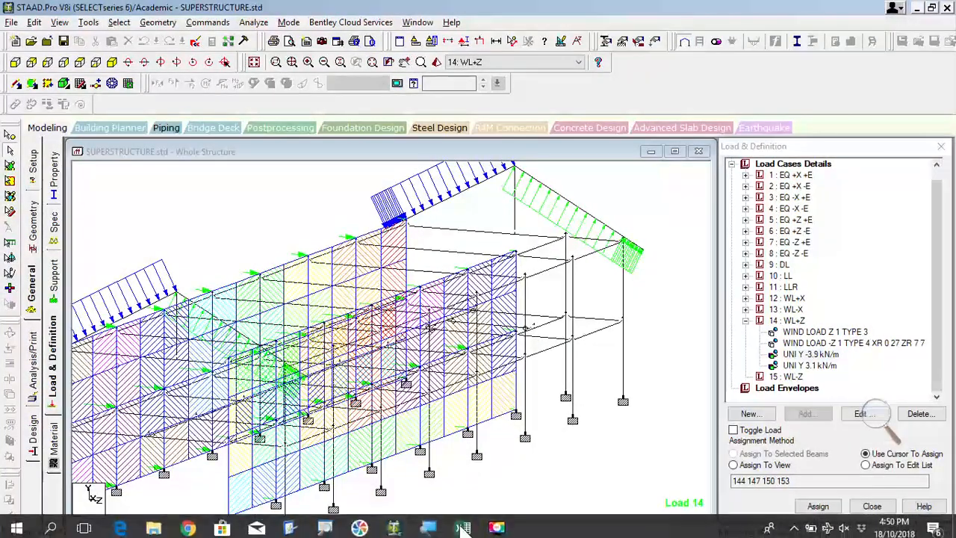
Step: Switch to the Reactions.xlsx workbook in Excel and filter the load case column to show only 3 WL+Z instead of 2 LL
{"action": "left_click", "coordinate": [464, 523]}
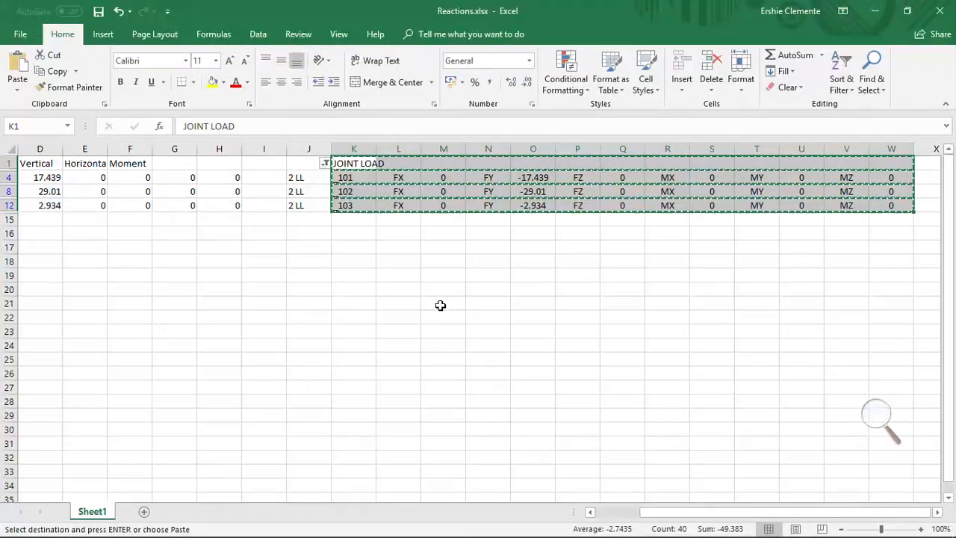
{"action": "key", "text": "Escape"}
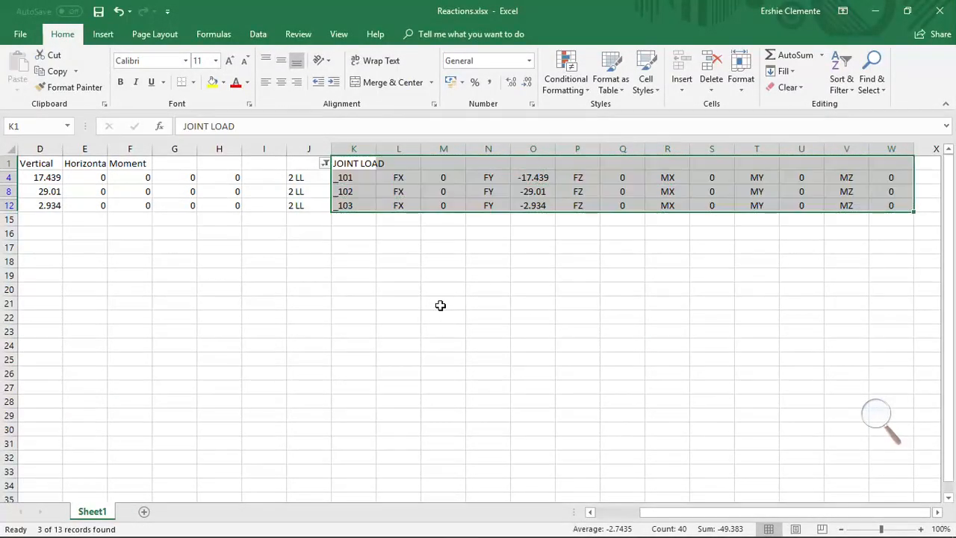
{"action": "left_click", "coordinate": [325, 164]}
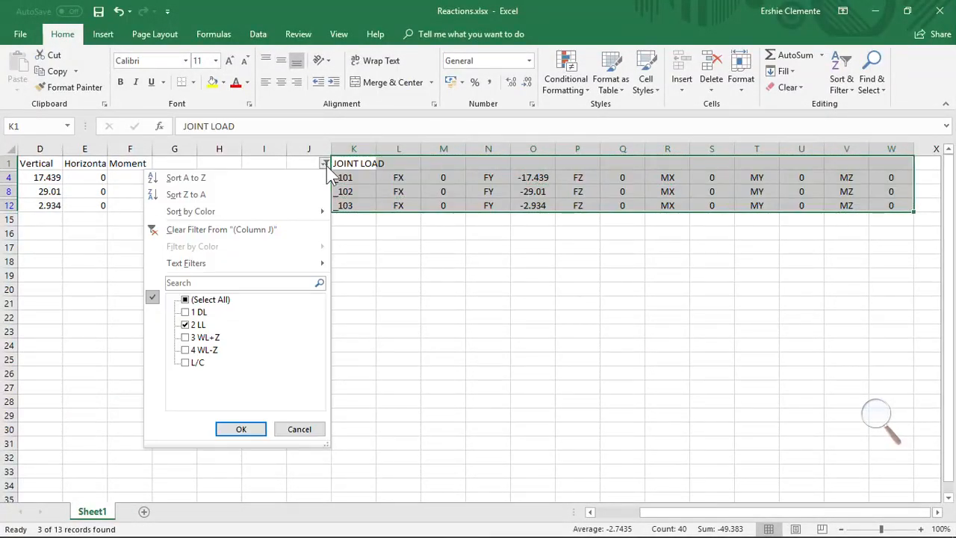
{"action": "left_click", "coordinate": [186, 338]}
{"action": "left_click", "coordinate": [185, 325]}
{"action": "left_click", "coordinate": [240, 429]}
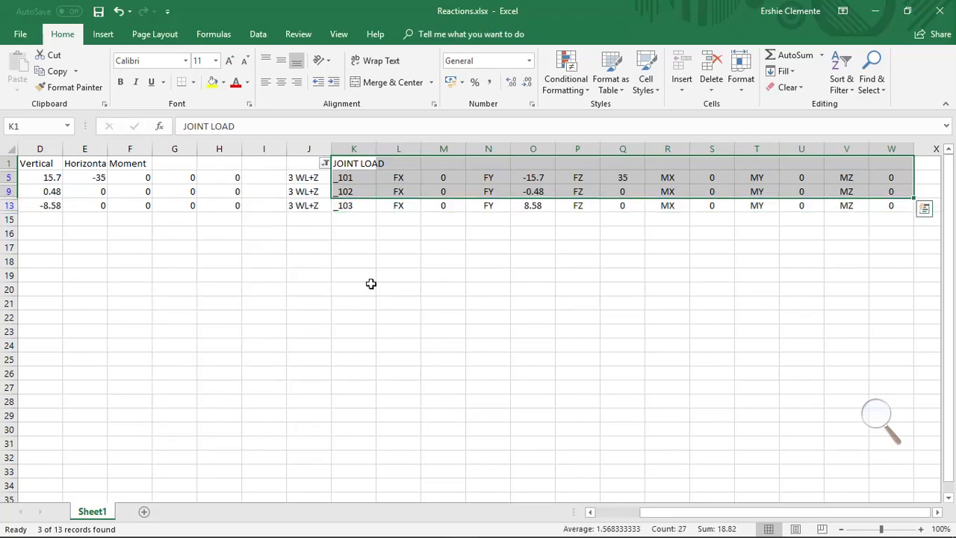
Step: Copy the JOINT LOAD heading with the filtered _101, _102 and _103 rows, columns K to W
{"action": "left_click_drag", "start_coordinate": [371, 284], "coordinate": [366, 277]}
{"action": "left_click", "coordinate": [348, 164]}
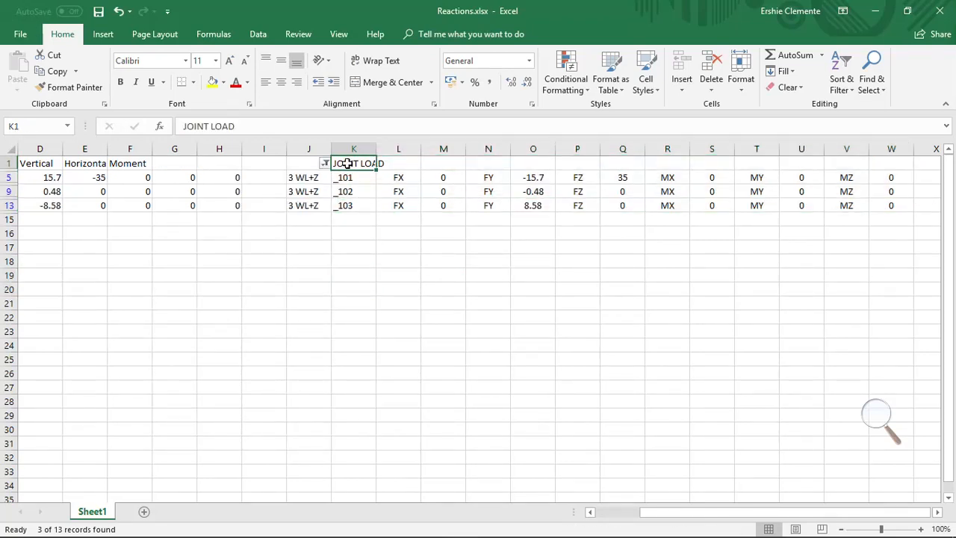
{"action": "left_click_drag", "start_coordinate": [348, 164], "coordinate": [877, 204]}
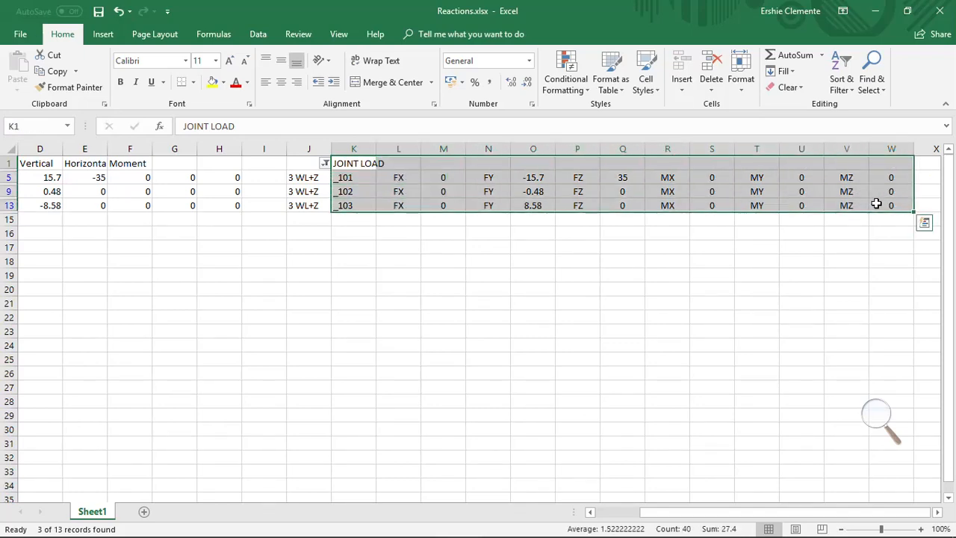
{"action": "key", "text": "ctrl+c"}
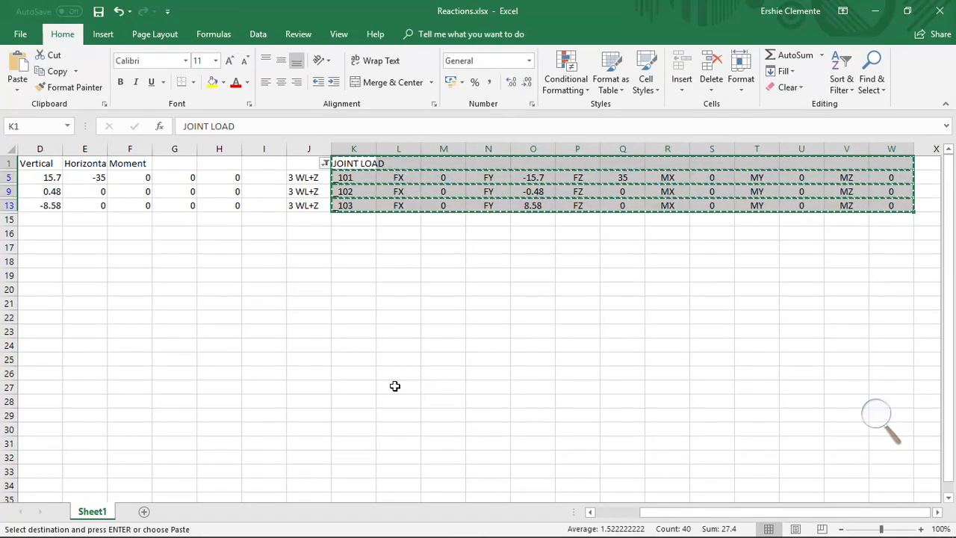
Step: Switch to the SUPERSTRUCTURE model in STAAD.Pro, open its input command file and go to the LOAD 14 WL+Z section with enlarged text
{"action": "mouse_move", "coordinate": [325, 532]}
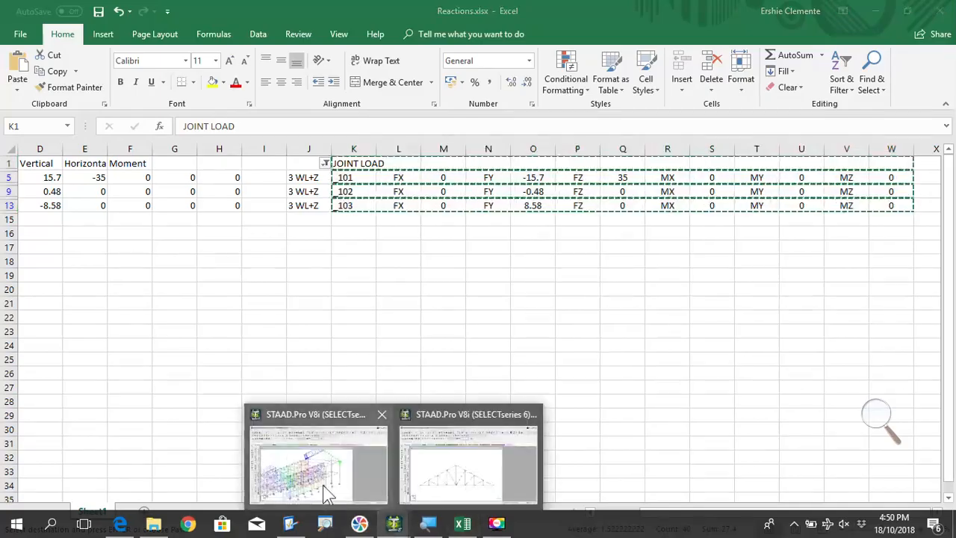
{"action": "left_click", "coordinate": [323, 485]}
{"action": "left_click", "coordinate": [33, 22]}
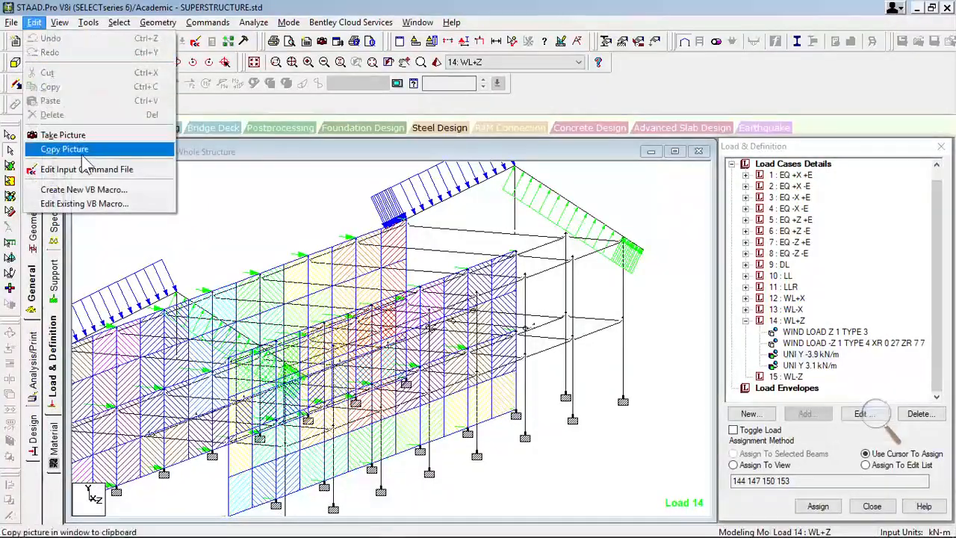
{"action": "left_click", "coordinate": [87, 170]}
{"action": "scroll", "coordinate": [136, 385], "scroll_direction": "down", "scroll_amount": 4}
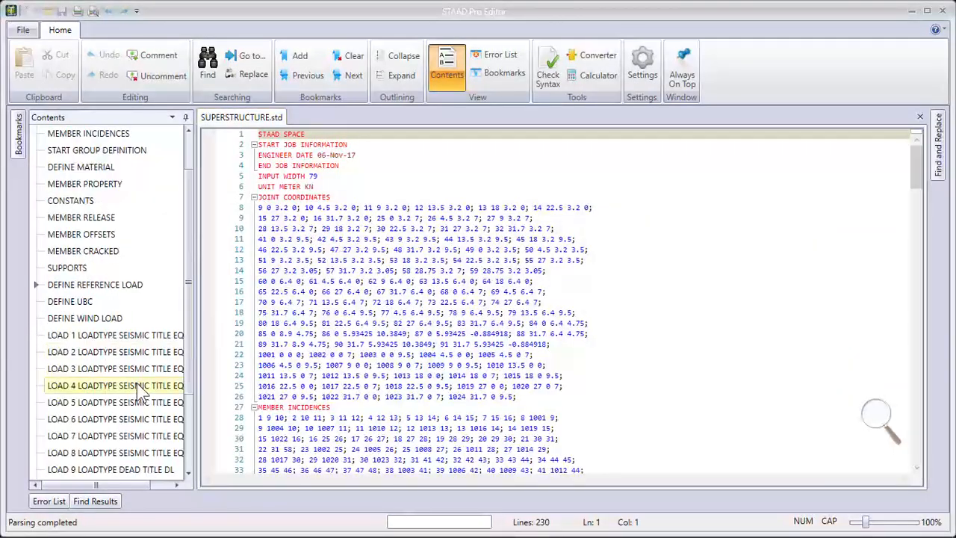
{"action": "left_click", "coordinate": [124, 436]}
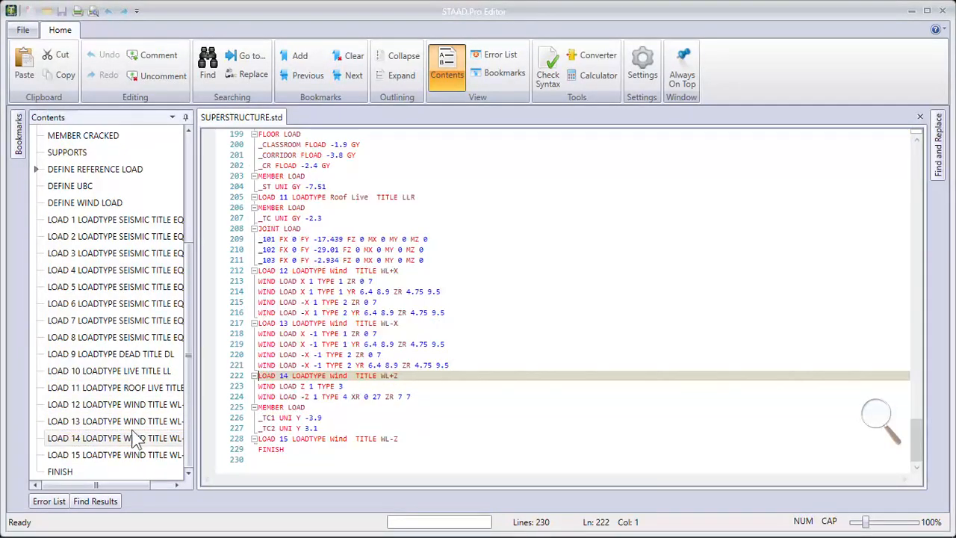
{"action": "scroll", "coordinate": [613, 330], "scroll_direction": "up", "scroll_amount": 15, "text": "ctrl"}
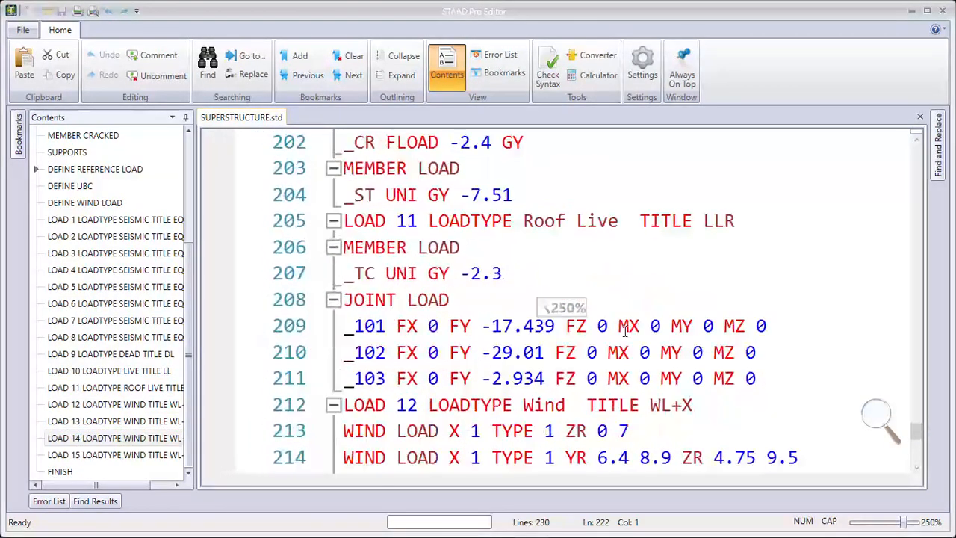
Step: Paste the copied JOINT LOAD lines on a new line below _TC2 UNI Y 3.1 in LOAD 14, then save and close the file
{"action": "left_click", "coordinate": [493, 378]}
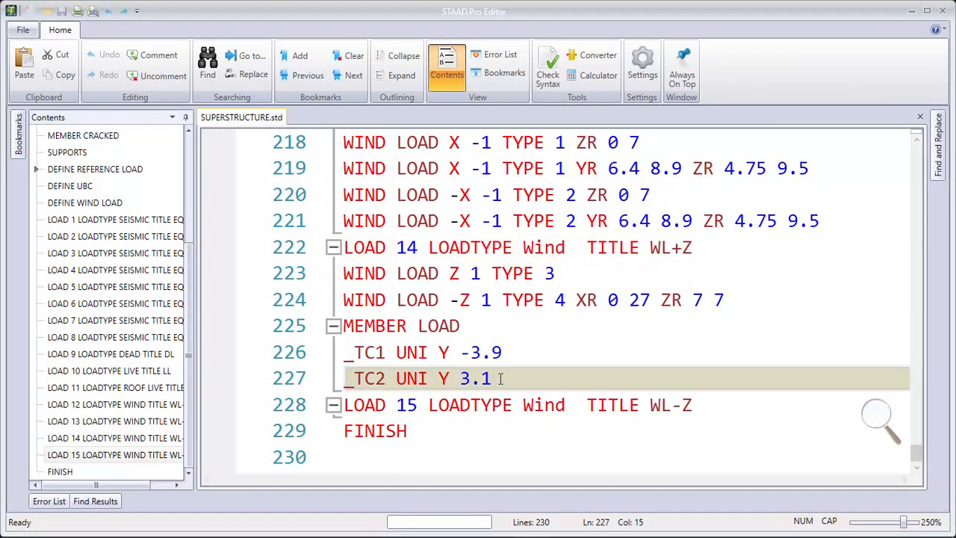
{"action": "key", "text": "Return"}
{"action": "key", "text": "ctrl+v"}
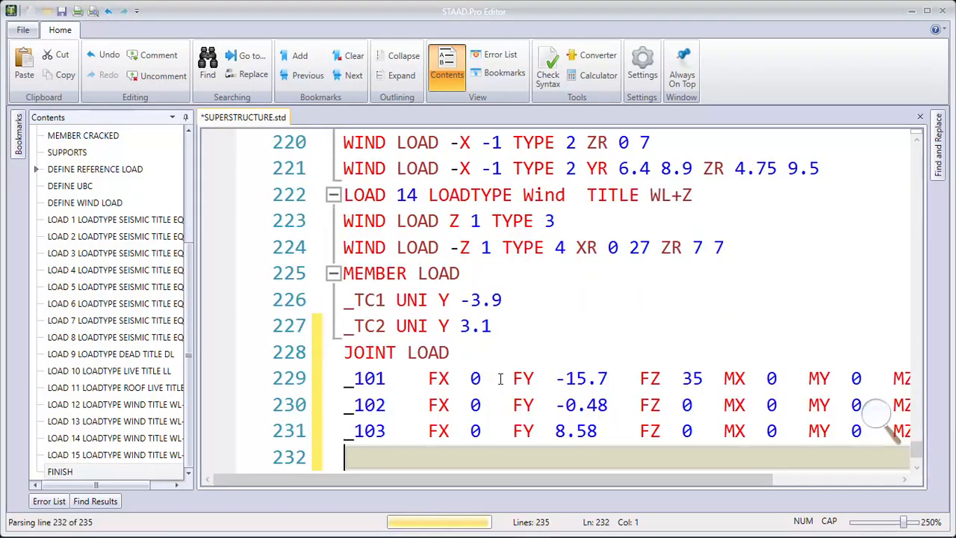
{"action": "key", "text": "ctrl+s"}
{"action": "scroll", "coordinate": [661, 312], "scroll_direction": "down", "scroll_amount": 1}
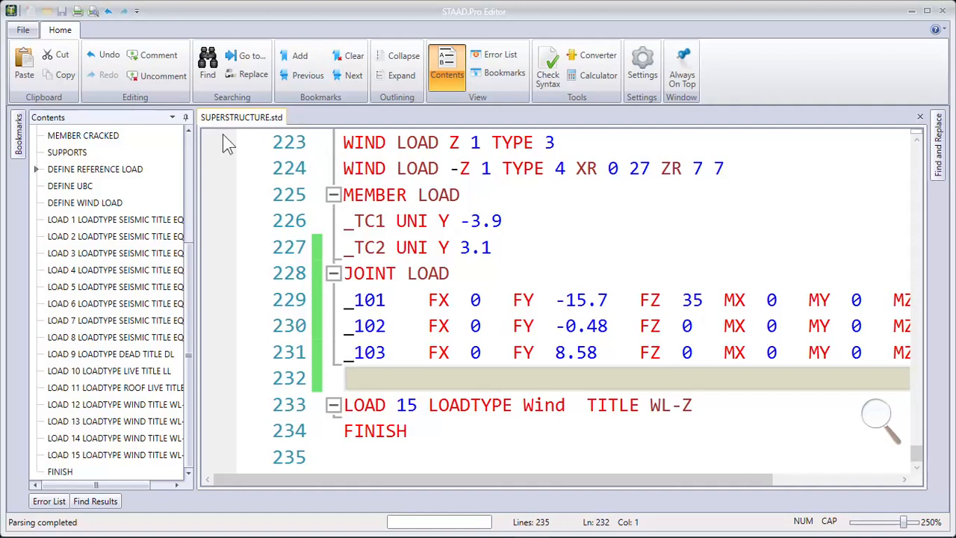
{"action": "left_click", "coordinate": [943, 11]}
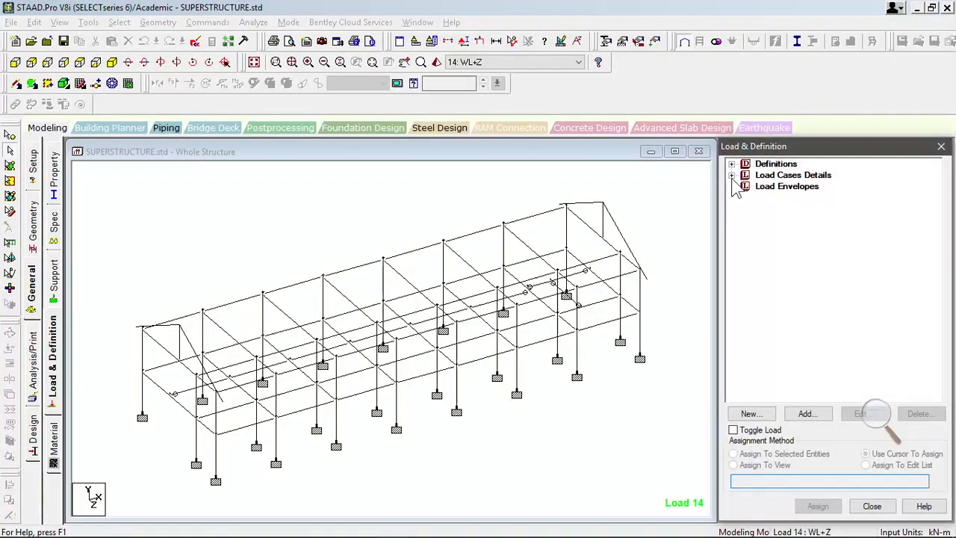
Step: Expand load case 14 WL+Z and check the FY -15.7 FZ 35 and FY -0.48 joint loads on the model
{"action": "left_click", "coordinate": [732, 175]}
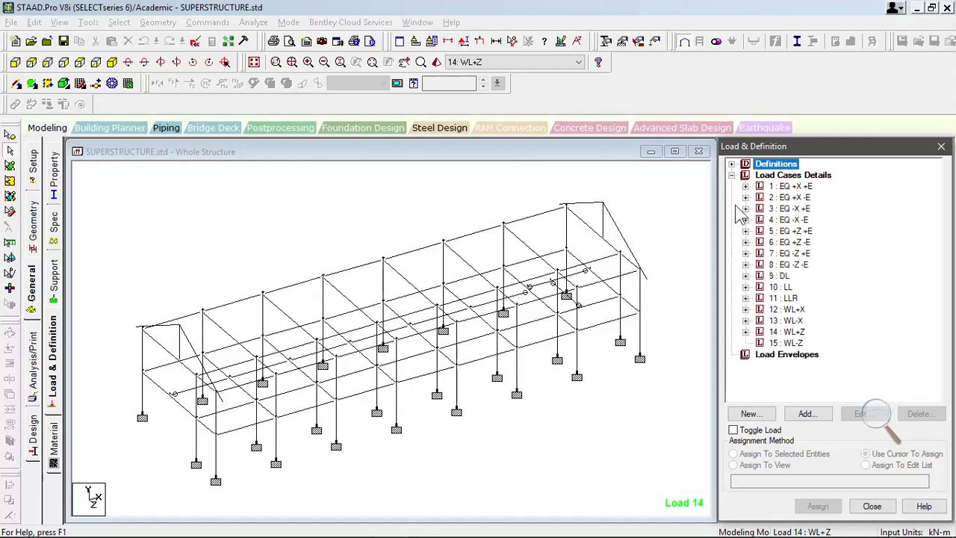
{"action": "left_click", "coordinate": [745, 331]}
{"action": "left_click", "coordinate": [818, 366]}
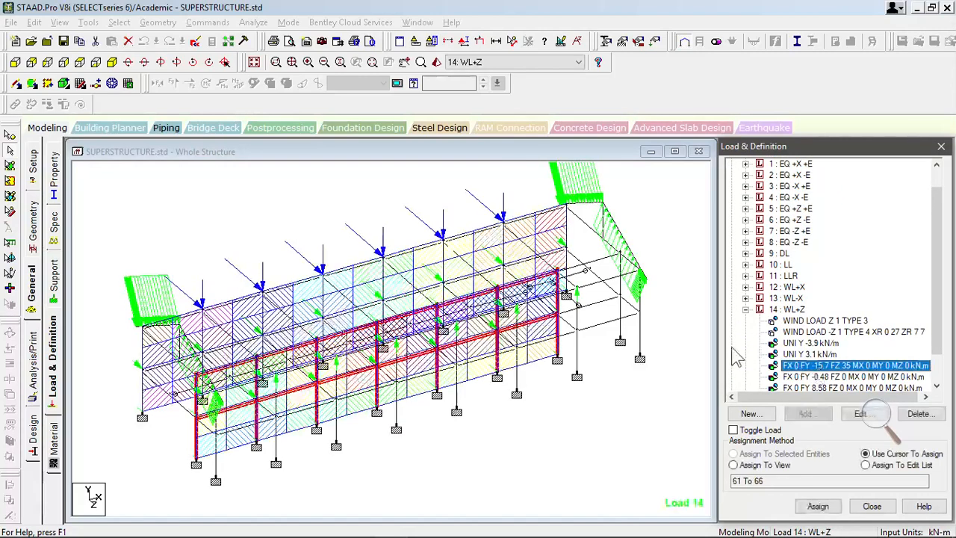
{"action": "left_click", "coordinate": [832, 376]}
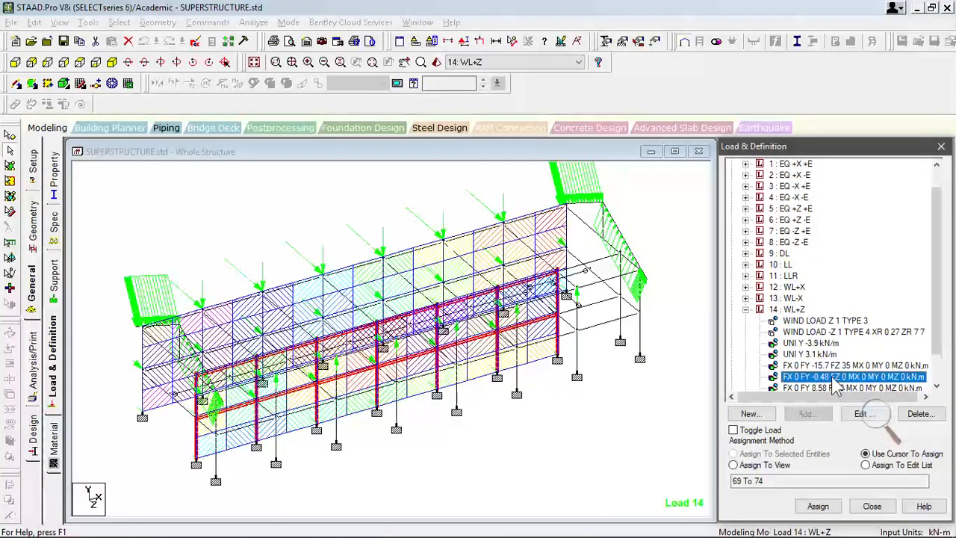
{"action": "left_click", "coordinate": [834, 365]}
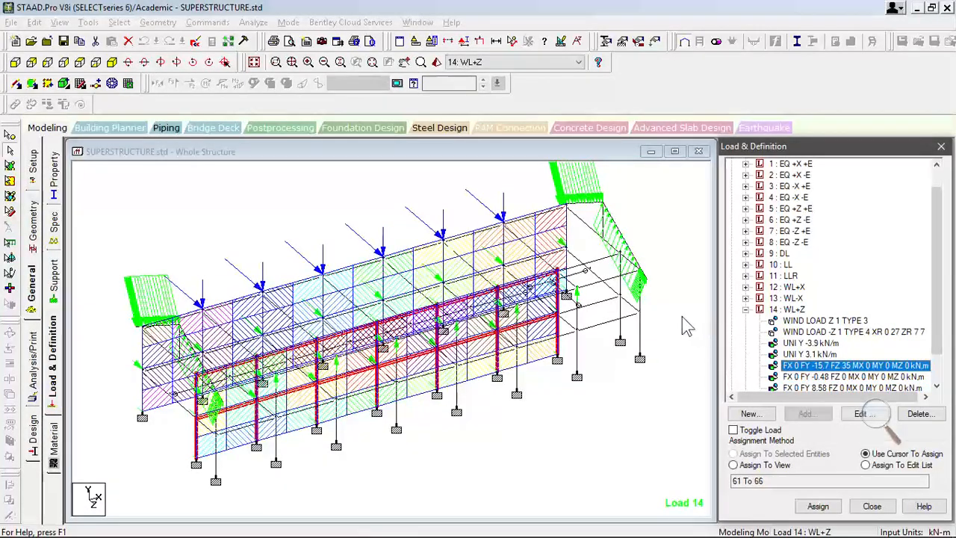
{"action": "left_click", "coordinate": [549, 429]}
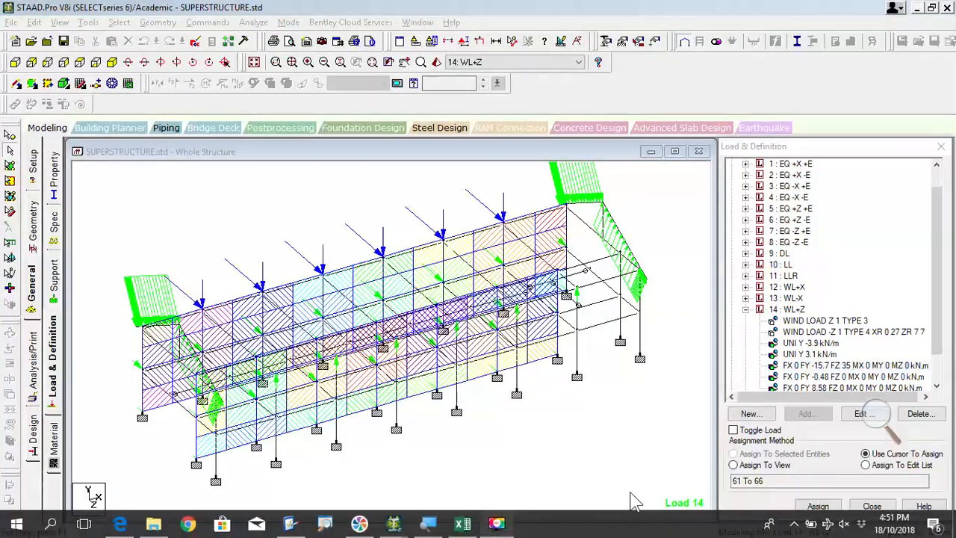
{"action": "left_click", "coordinate": [498, 525]}
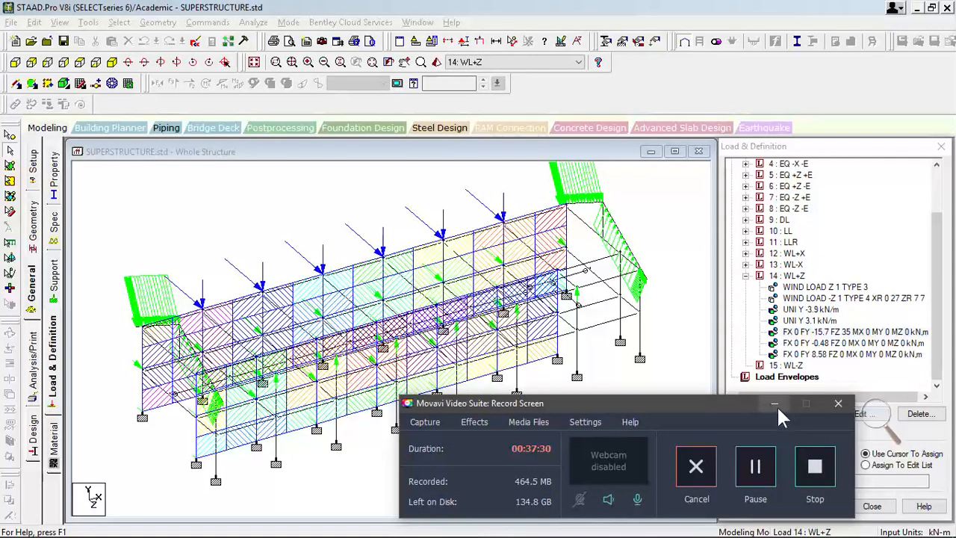
{"action": "left_click", "coordinate": [775, 403]}
Step: Start a new wind load item in load case 15 WL-Z with type 3, the Z windward face and factor -1
{"action": "left_click", "coordinate": [792, 365]}
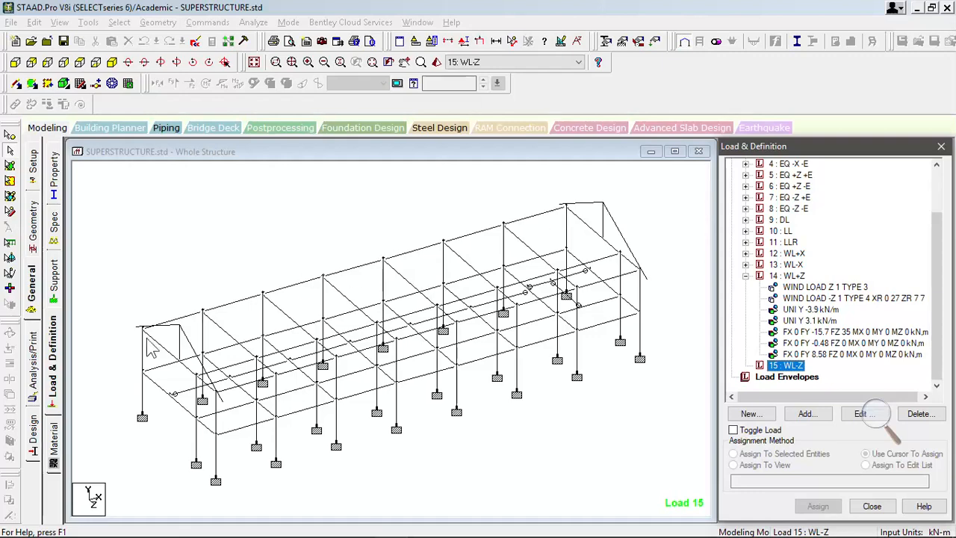
{"action": "left_click", "coordinate": [807, 413]}
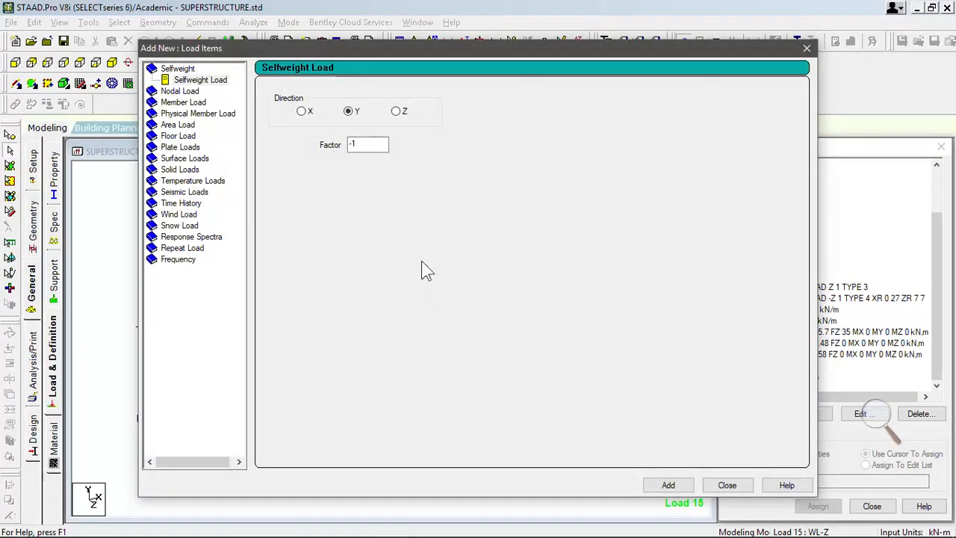
{"action": "left_click", "coordinate": [179, 214]}
{"action": "left_click", "coordinate": [374, 101]}
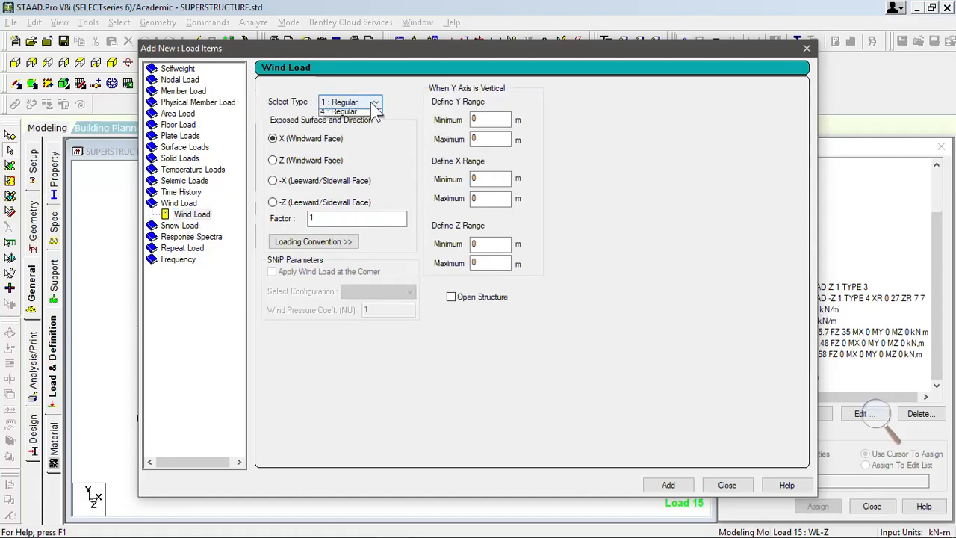
{"action": "left_click", "coordinate": [492, 54]}
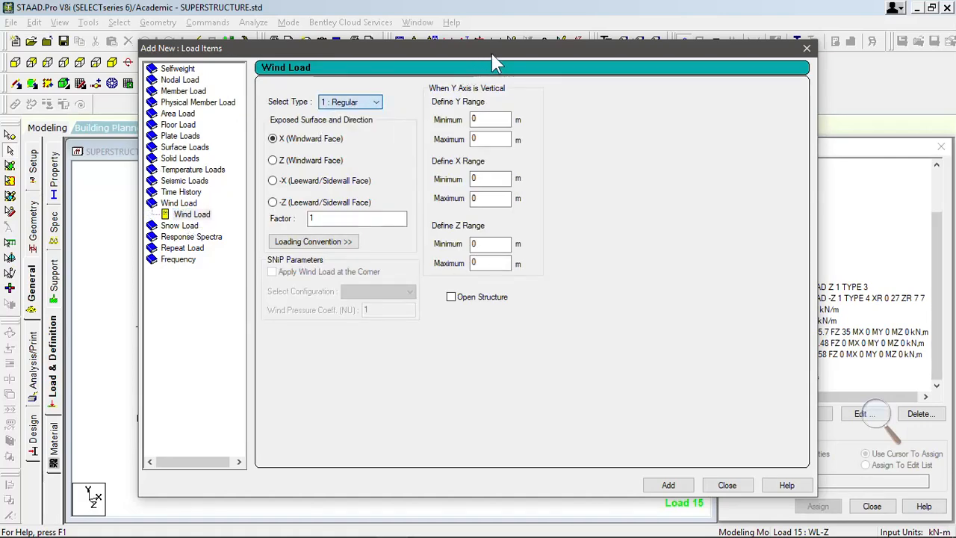
{"action": "mouse_move", "coordinate": [492, 53]}
{"action": "left_mouse_down"}
{"action": "mouse_move", "coordinate": [307, 56]}
{"action": "mouse_move", "coordinate": [489, 54]}
{"action": "left_mouse_up"}
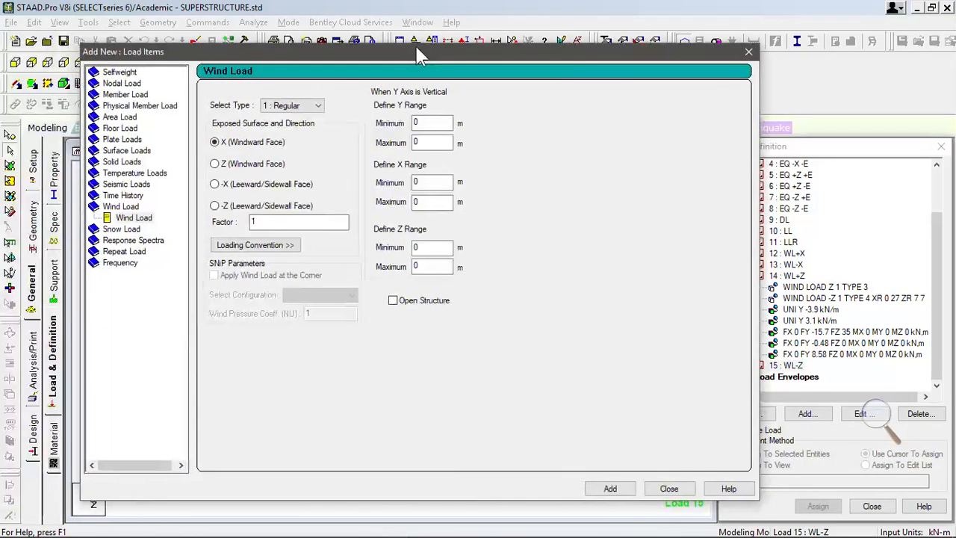
{"action": "left_click", "coordinate": [318, 105]}
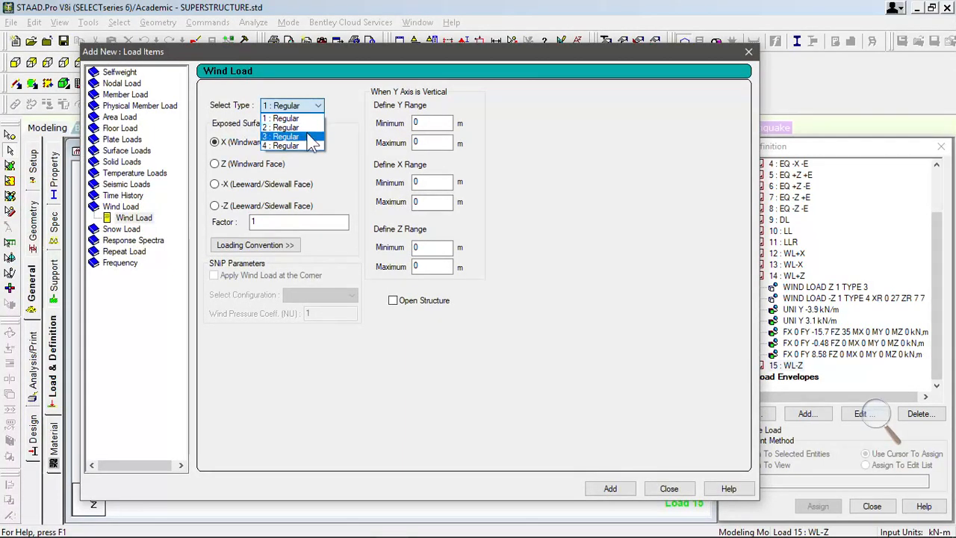
{"action": "left_click", "coordinate": [311, 137]}
{"action": "left_click", "coordinate": [262, 223]}
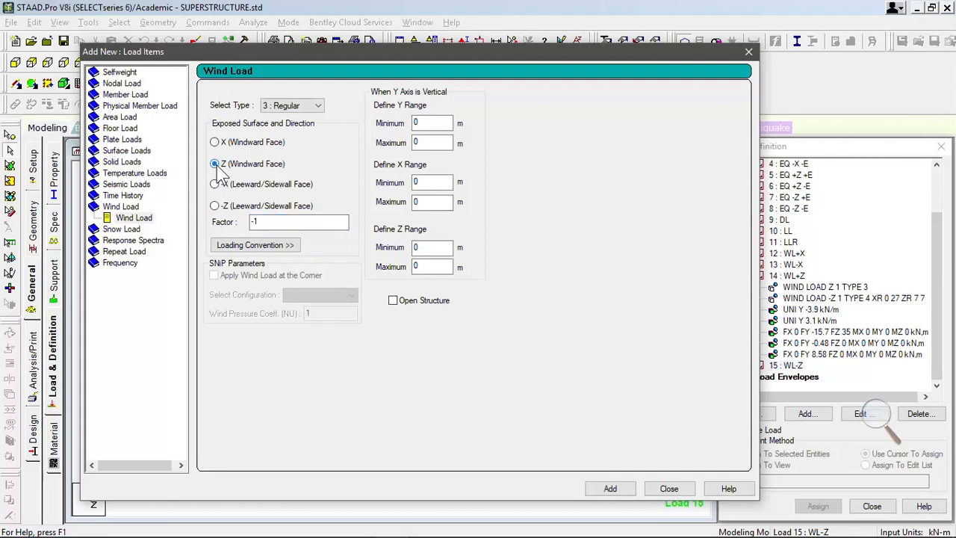
{"action": "left_click", "coordinate": [277, 220]}
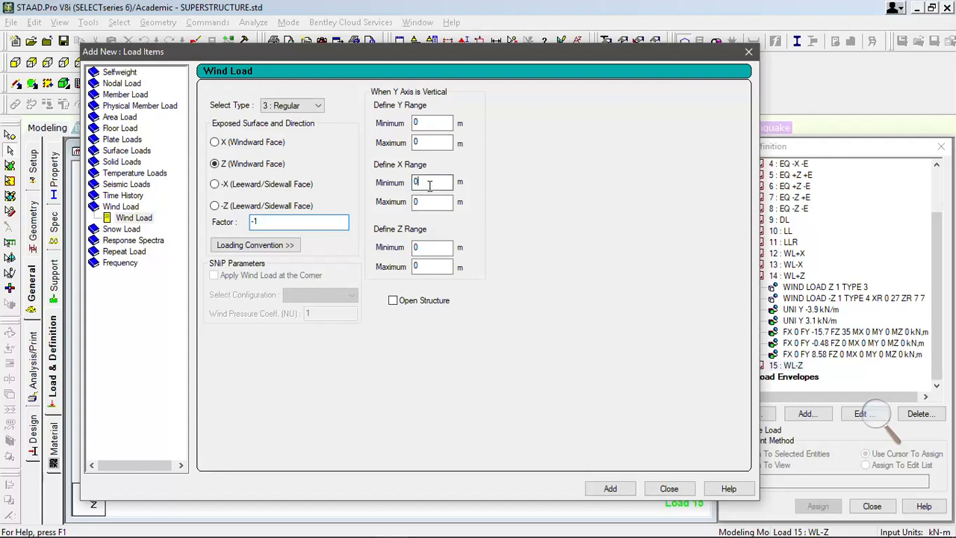
Step: Set the wind load's X range to 0–27 m and Z range to 7–7 m, and add it to load case 15
{"action": "key", "text": "Tab"}
{"action": "type", "text": "2"}
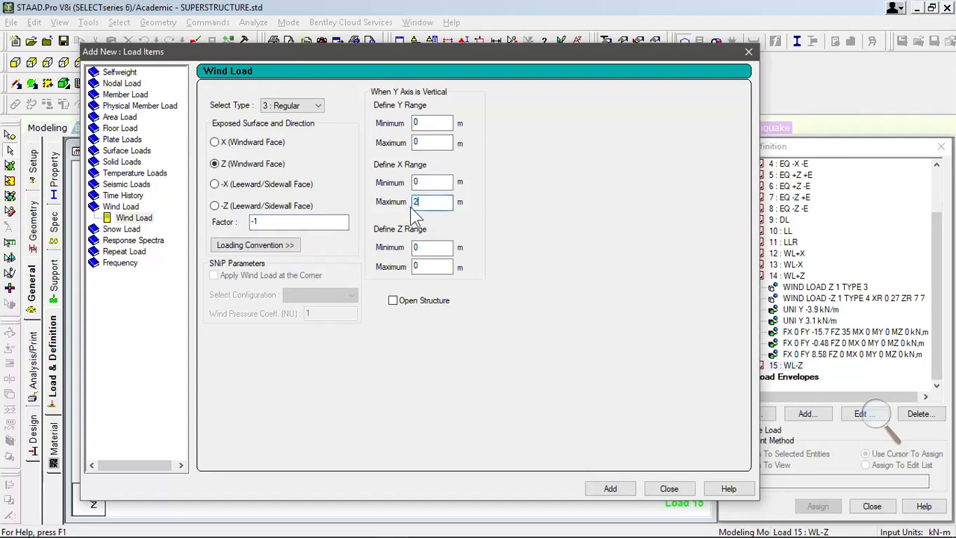
{"action": "key", "text": "Tab"}
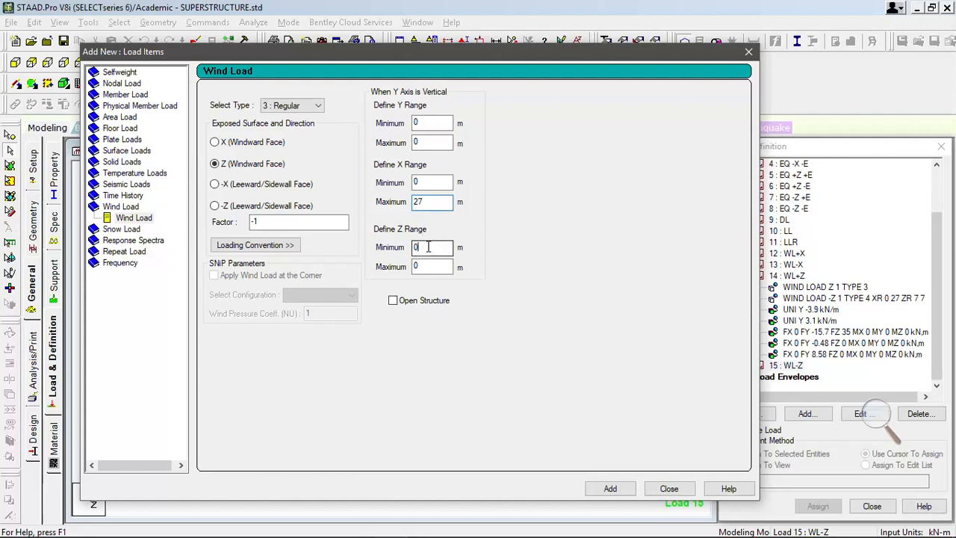
{"action": "key", "text": "Tab"}
{"action": "type", "text": "7"}
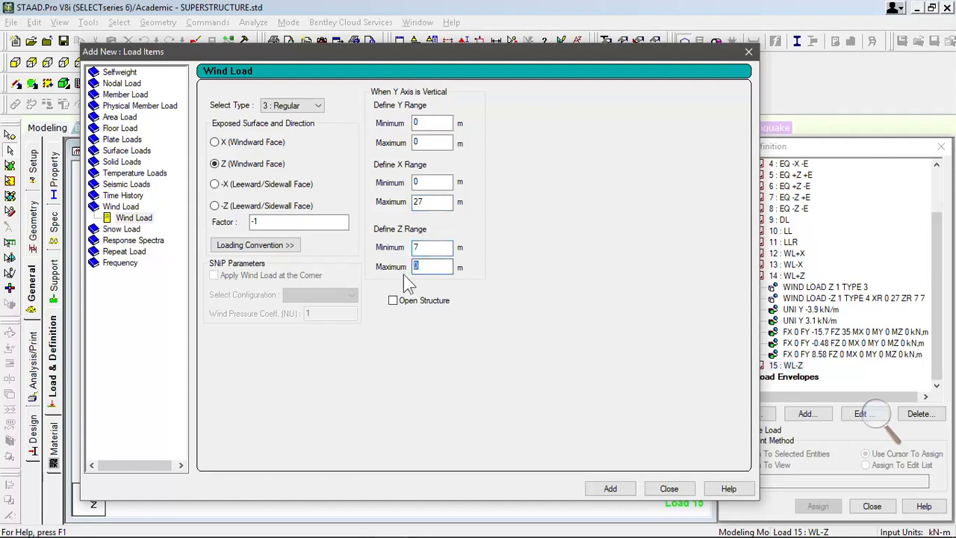
{"action": "left_click", "coordinate": [610, 489]}
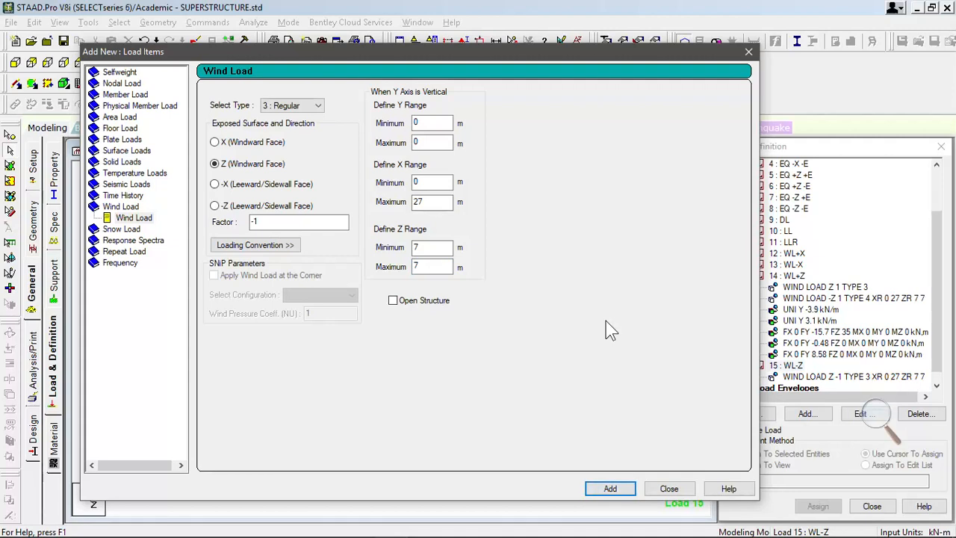
Step: Add a type 4 wind load on the -Z leeward face with factor -1 and zeroed X and Z ranges to load case 15
{"action": "left_click", "coordinate": [302, 106]}
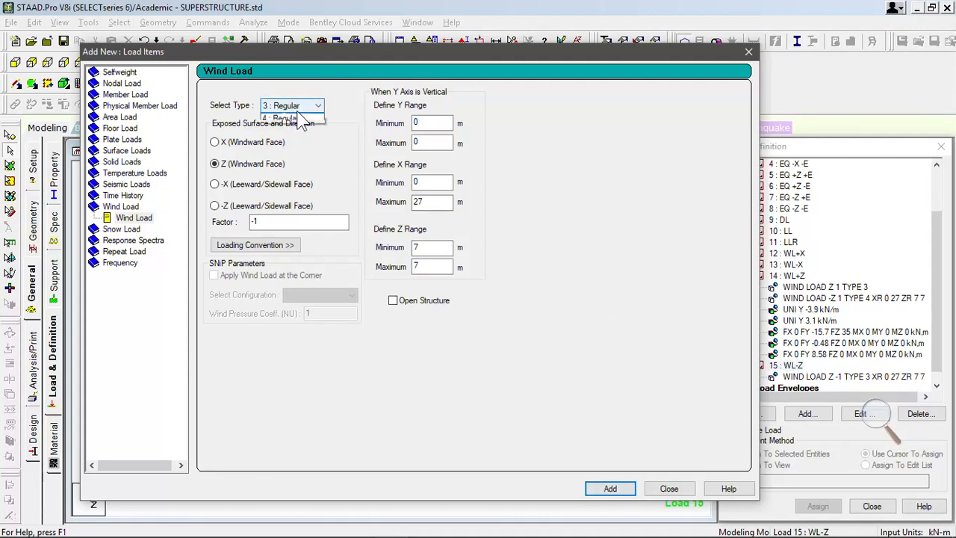
{"action": "left_click", "coordinate": [299, 147]}
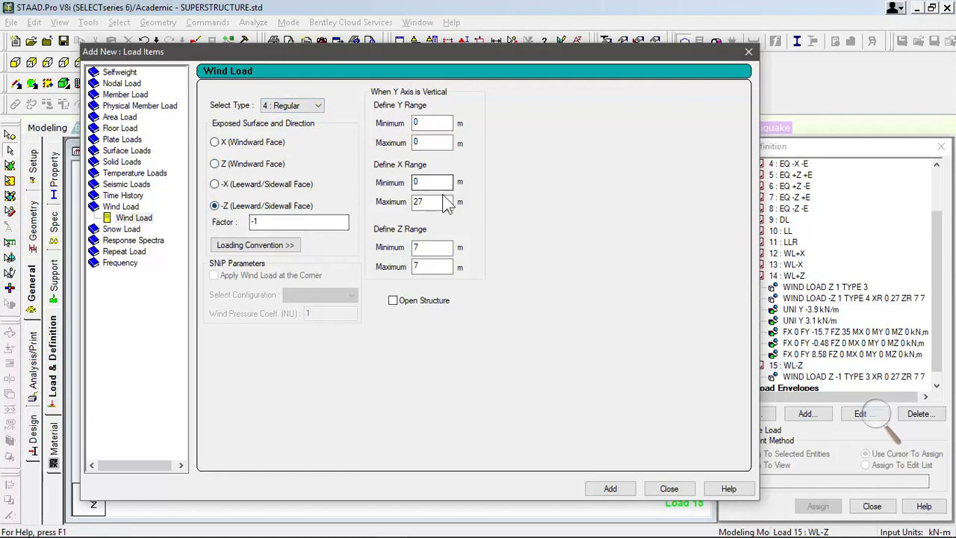
{"action": "double_click", "coordinate": [420, 202]}
{"action": "type", "text": "0"}
{"action": "left_click", "coordinate": [435, 248]}
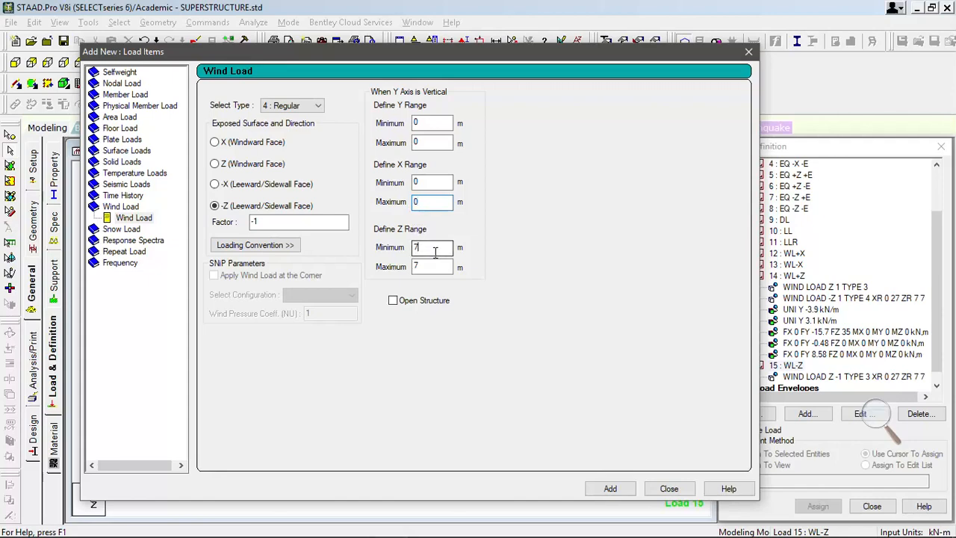
{"action": "double_click", "coordinate": [432, 249]}
{"action": "type", "text": "0"}
{"action": "double_click", "coordinate": [426, 267]}
{"action": "type", "text": "0"}
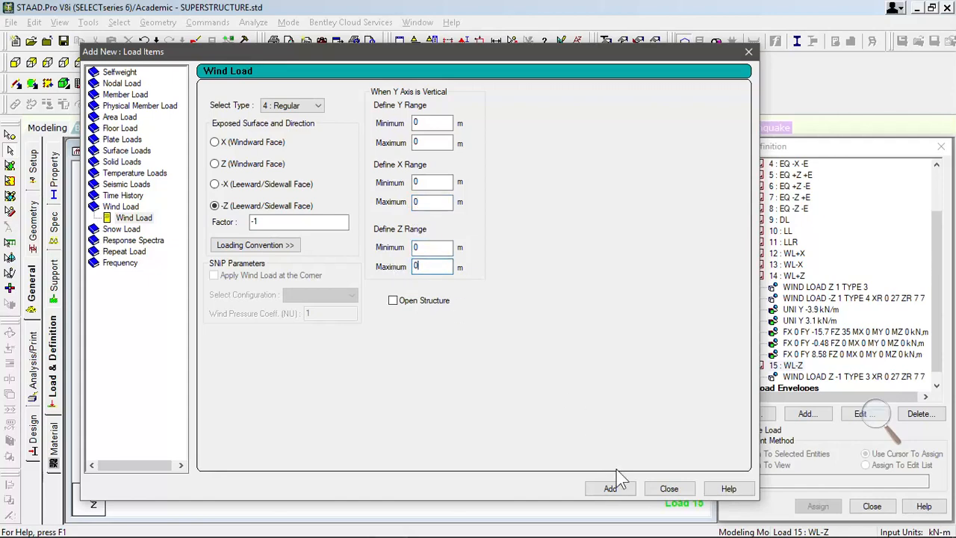
{"action": "left_click", "coordinate": [621, 492]}
{"action": "left_click", "coordinate": [668, 488]}
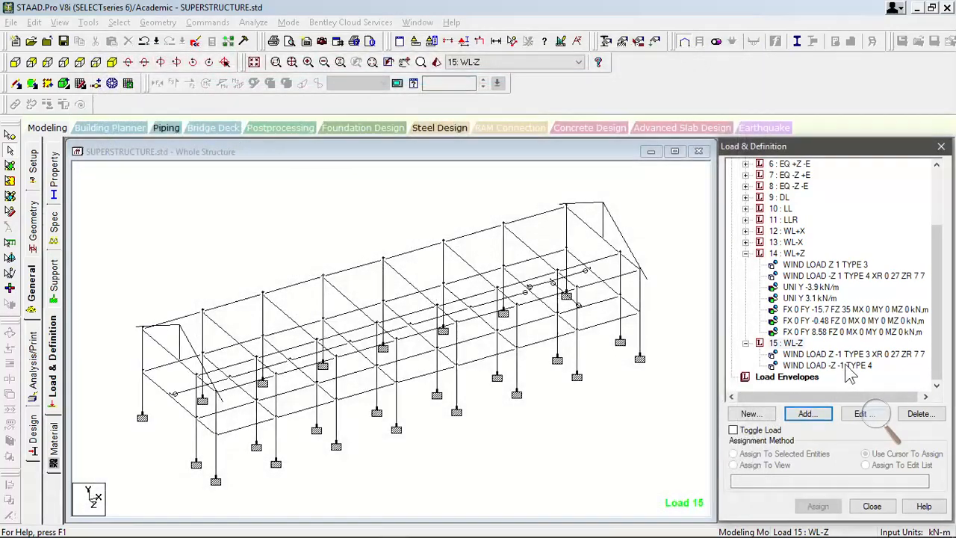
Step: Display the type 3 wind load of load case 15 and examine the wind directions on the model's long walls
{"action": "left_click", "coordinate": [845, 356]}
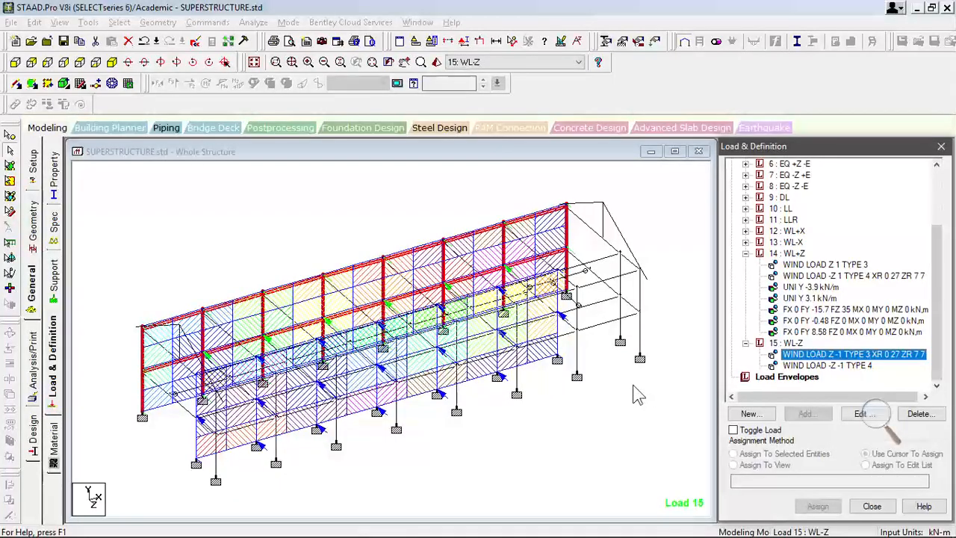
{"action": "left_click", "coordinate": [615, 400]}
{"action": "key", "text": "Down"}
{"action": "key", "text": "Down"}
{"action": "key", "text": "Down"}
{"action": "key", "text": "Down"}
{"action": "left_click", "coordinate": [614, 396]}
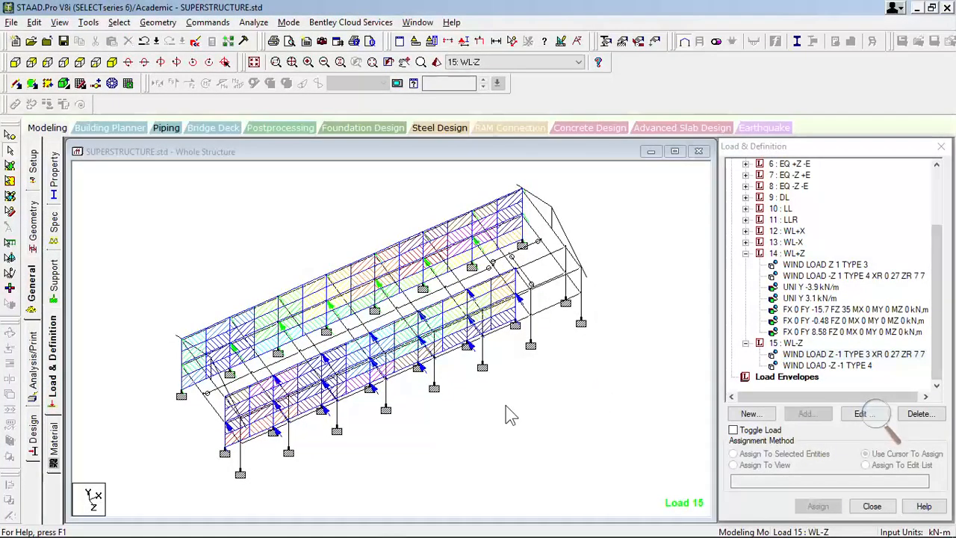
{"action": "scroll", "coordinate": [506, 406], "scroll_direction": "up", "scroll_amount": 3}
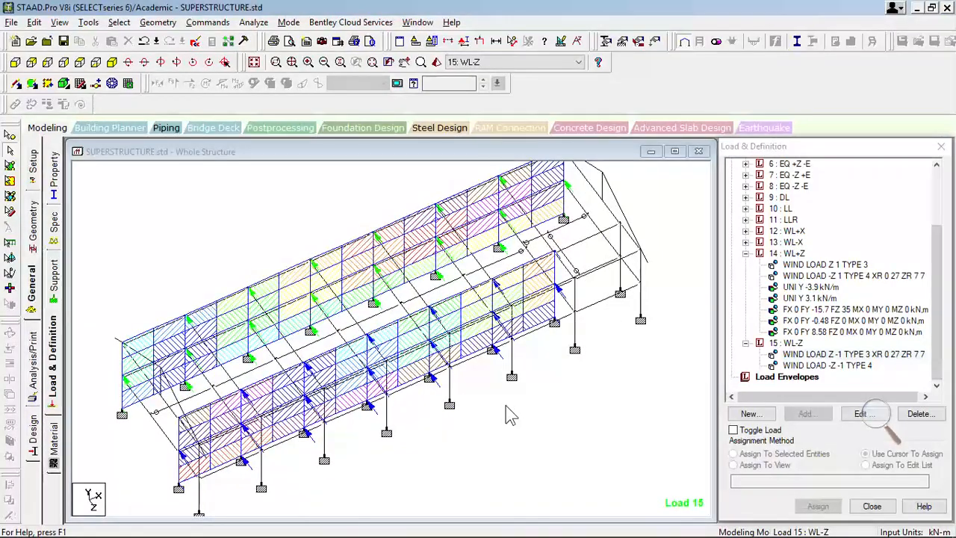
{"action": "scroll", "coordinate": [508, 392], "scroll_direction": "down", "scroll_amount": 1}
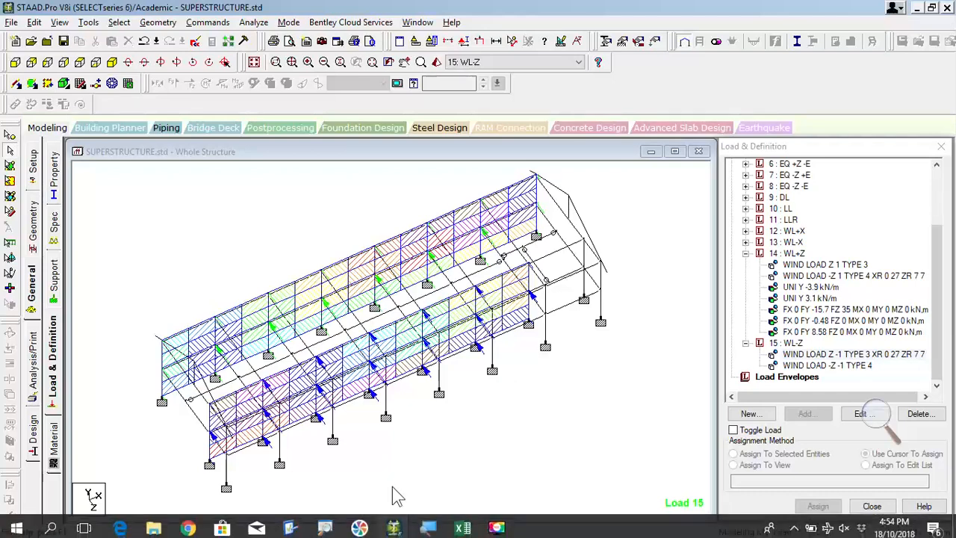
{"action": "left_click", "coordinate": [497, 523]}
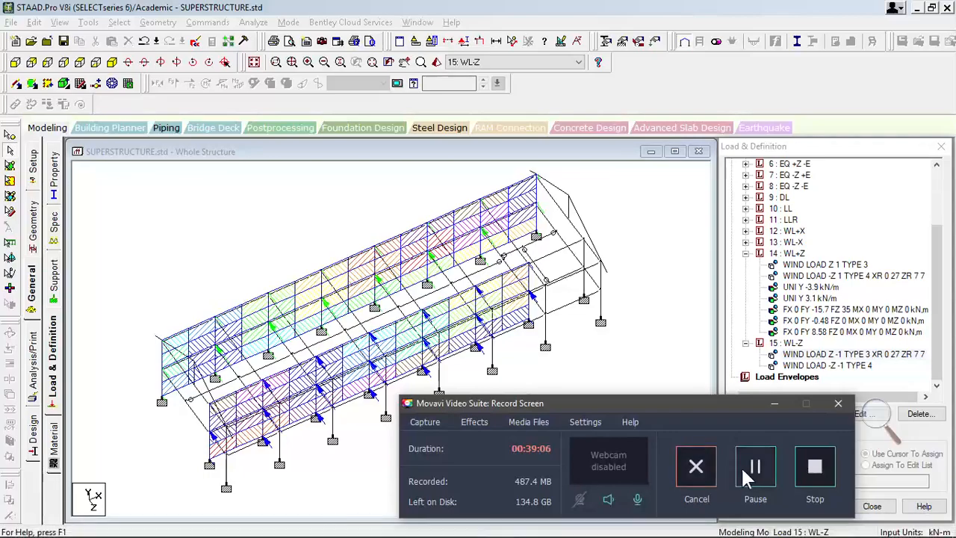
{"action": "left_click", "coordinate": [779, 404]}
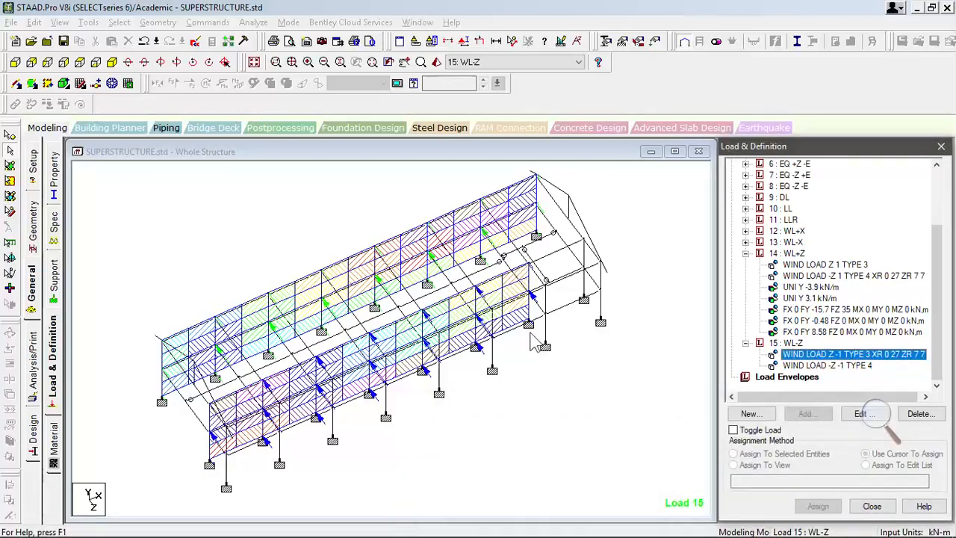
{"action": "left_click", "coordinate": [618, 279]}
{"action": "key", "text": "Right"}
{"action": "key", "text": "Right"}
{"action": "key", "text": "Right"}
{"action": "key", "text": "Right"}
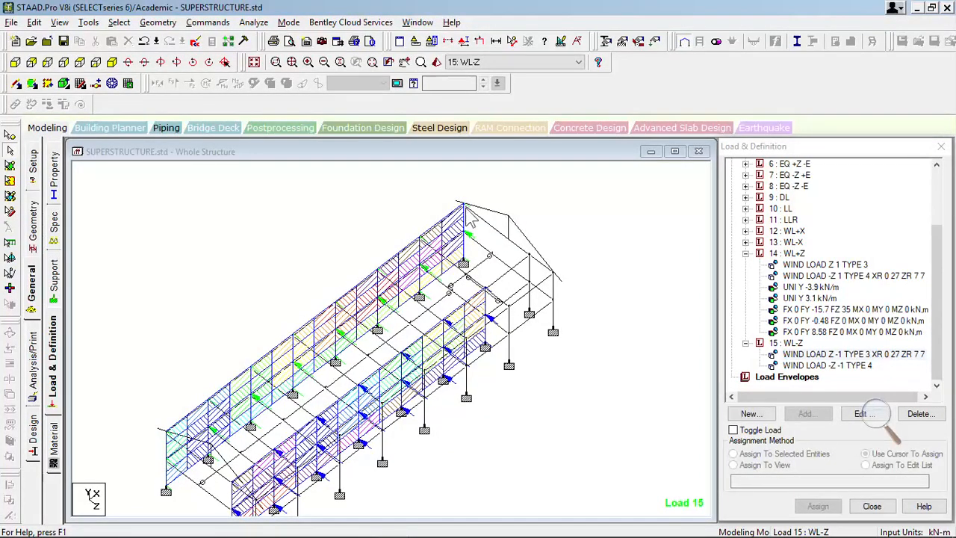
{"action": "left_click", "coordinate": [818, 309]}
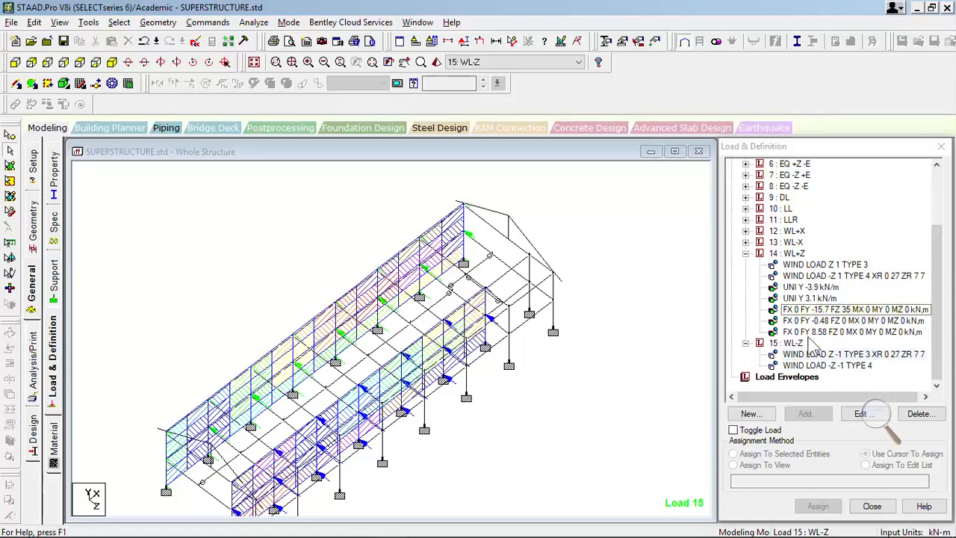
Step: Add a uniform member force of -3.9 kN/m in the local Y direction to load case 15 WL-Z
{"action": "left_click", "coordinate": [792, 342]}
{"action": "left_click", "coordinate": [822, 415]}
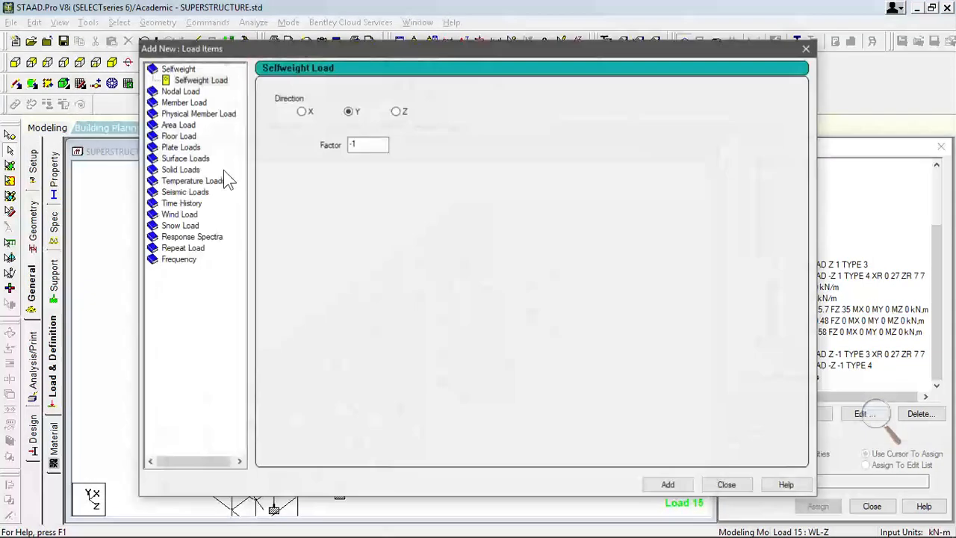
{"action": "left_click", "coordinate": [191, 104]}
{"action": "double_click", "coordinate": [390, 128]}
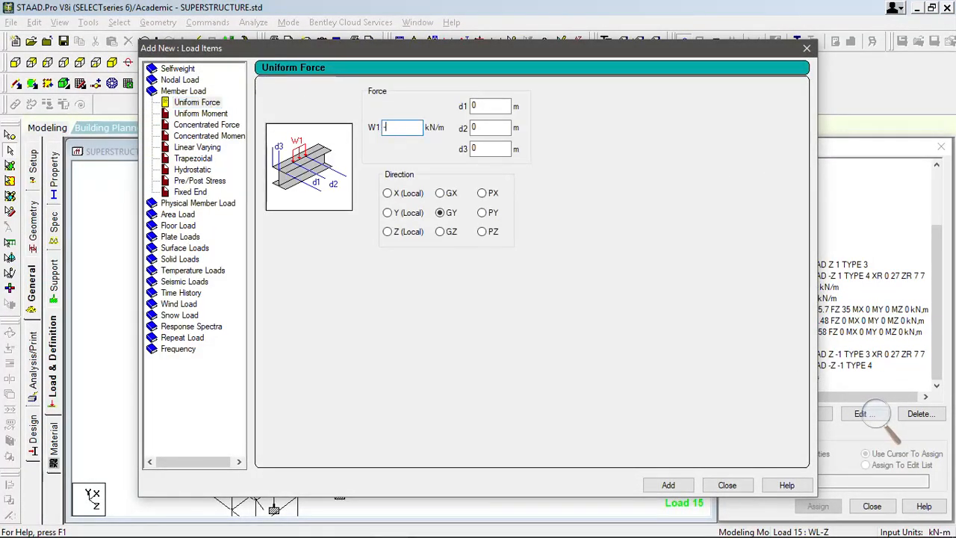
{"action": "type", "text": "-3.9"}
{"action": "left_click", "coordinate": [403, 213]}
{"action": "left_click", "coordinate": [665, 479]}
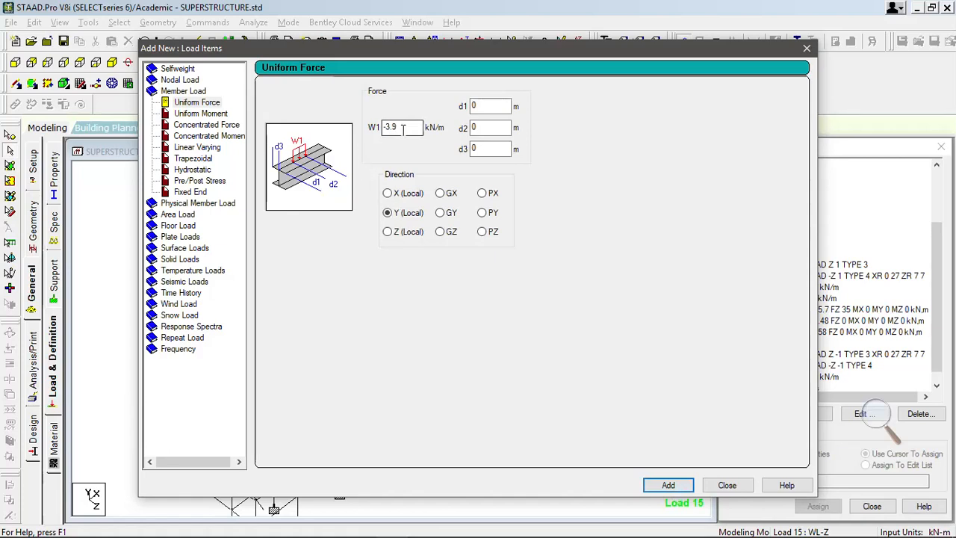
Step: Add a second local Y uniform member force of 3.1 kN/m to load case 15 and finish adding load items
{"action": "left_click_drag", "start_coordinate": [406, 127], "coordinate": [365, 125]}
{"action": "type", "text": "3.1"}
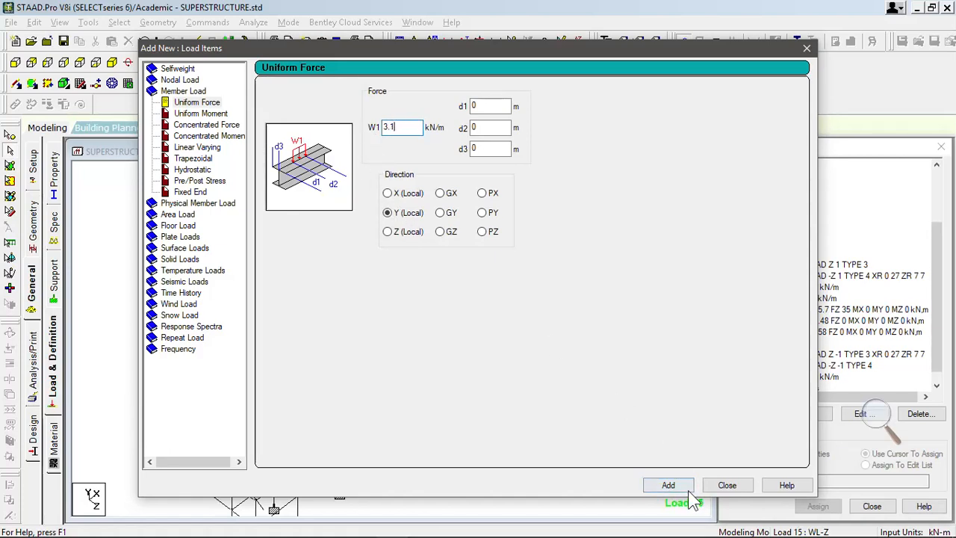
{"action": "left_click", "coordinate": [667, 485]}
{"action": "left_click", "coordinate": [727, 485]}
Step: Assign load case 15's UNI Y -3.9 kN/m load to the selected beam 152
{"action": "left_click", "coordinate": [874, 415]}
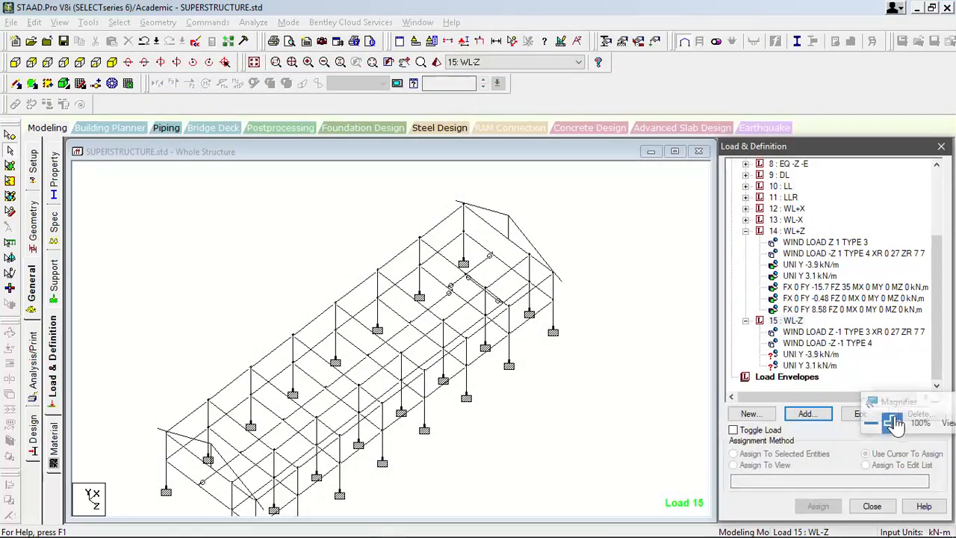
{"action": "left_click", "coordinate": [894, 425]}
{"action": "left_click", "coordinate": [894, 426]}
{"action": "left_click", "coordinate": [893, 427]}
{"action": "left_click", "coordinate": [892, 428]}
{"action": "left_click", "coordinate": [893, 429]}
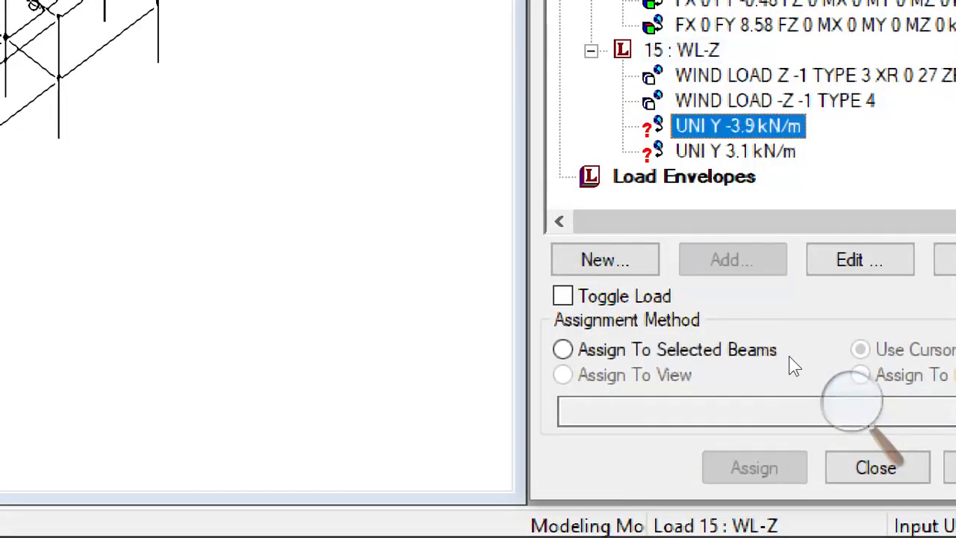
{"action": "left_click", "coordinate": [788, 465]}
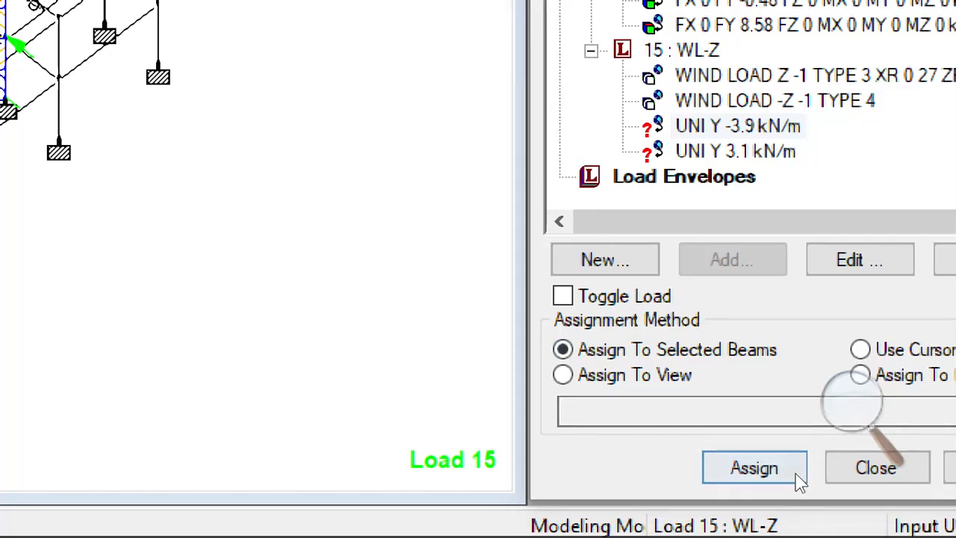
{"action": "left_click", "coordinate": [795, 477]}
{"action": "key", "text": "Return"}
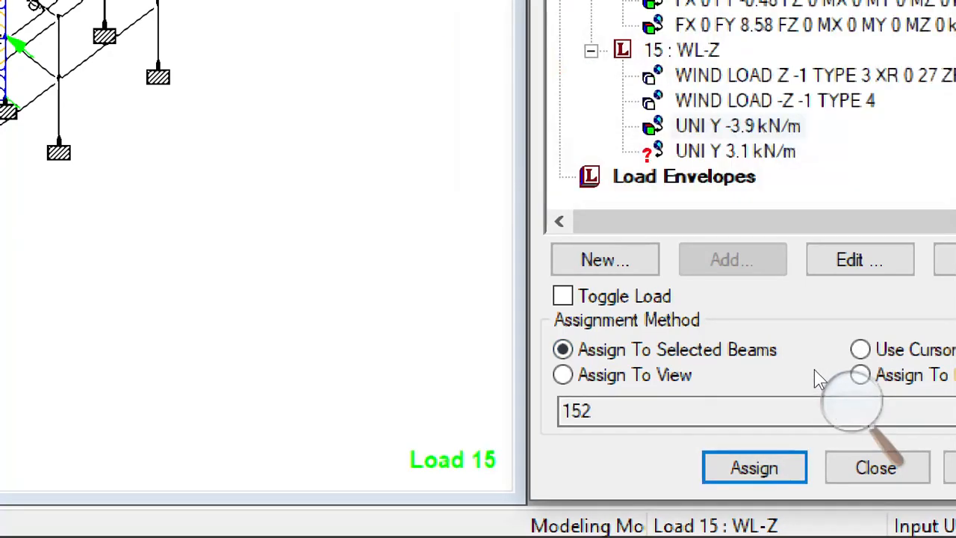
Step: Assign load case 15's UNI Y 3.1 kN/m load to the selected beam 152
{"action": "key", "text": "Return"}
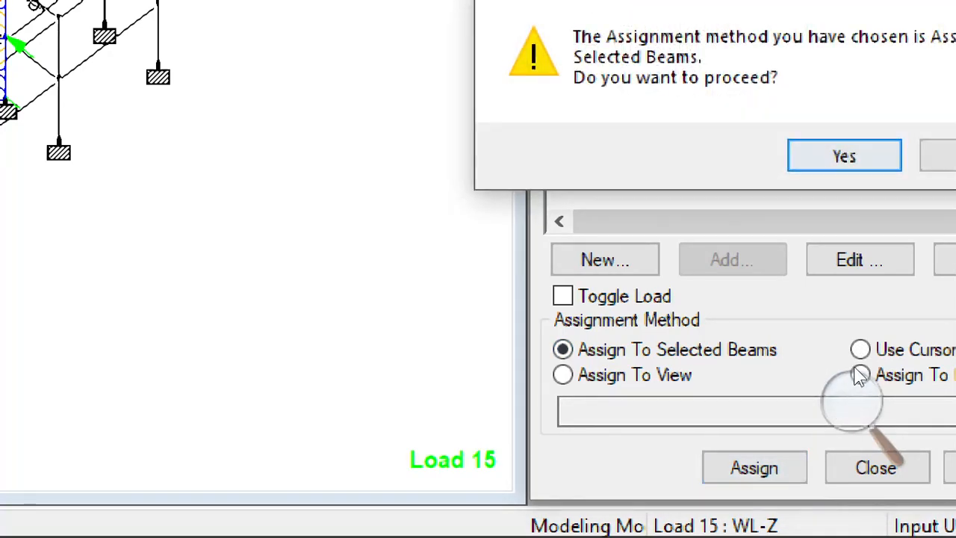
{"action": "key", "text": "Return"}
{"action": "left_click", "coordinate": [859, 478]}
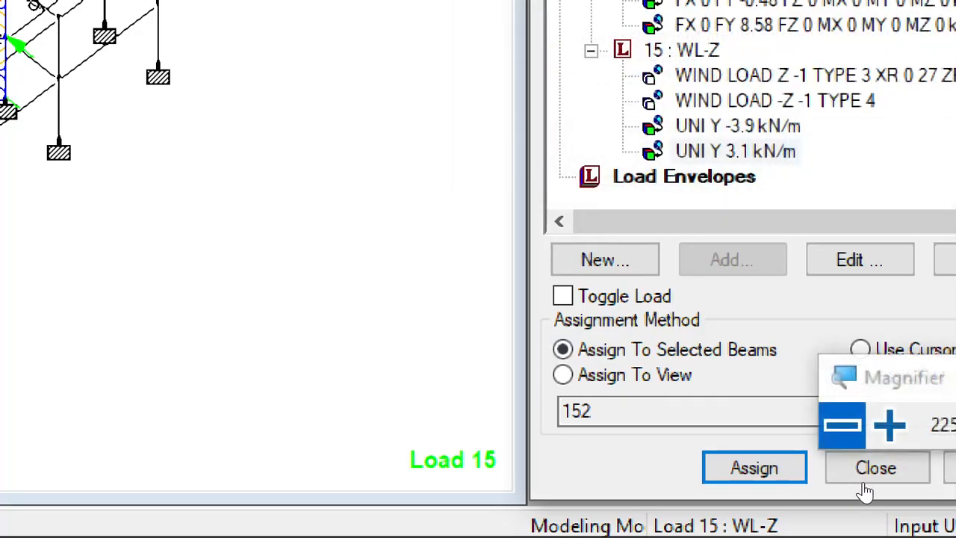
{"action": "left_click", "coordinate": [862, 485]}
{"action": "left_click", "coordinate": [862, 486]}
{"action": "left_click", "coordinate": [863, 486]}
{"action": "left_click", "coordinate": [862, 486]}
{"action": "left_click", "coordinate": [862, 486]}
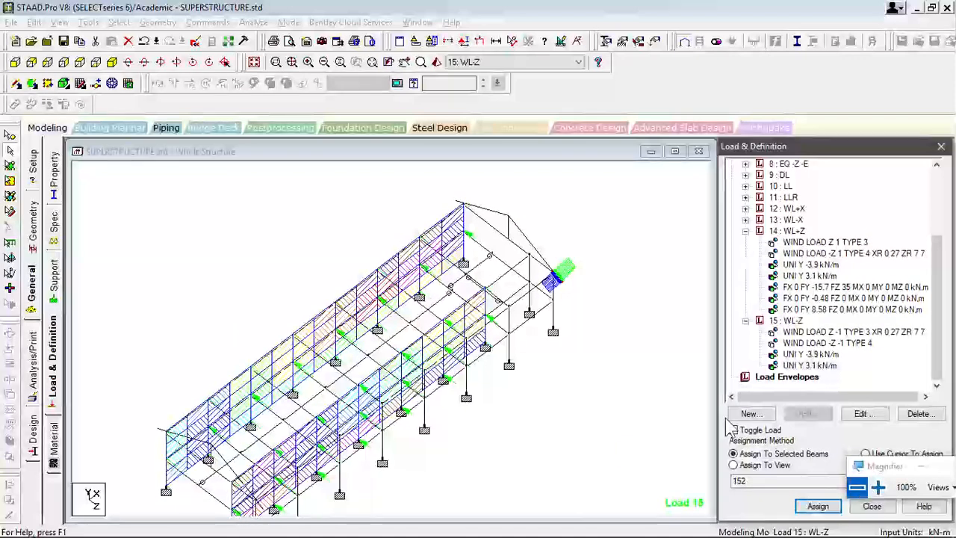
{"action": "left_click", "coordinate": [289, 270]}
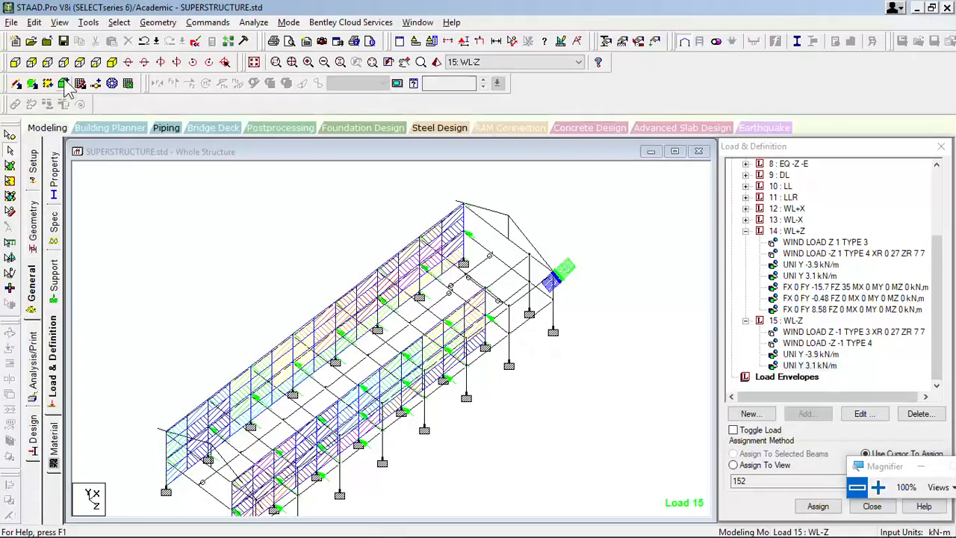
Step: Save the structure and open its input command file at the LOAD 15 member loads
{"action": "left_click", "coordinate": [34, 21]}
{"action": "left_click", "coordinate": [101, 169]}
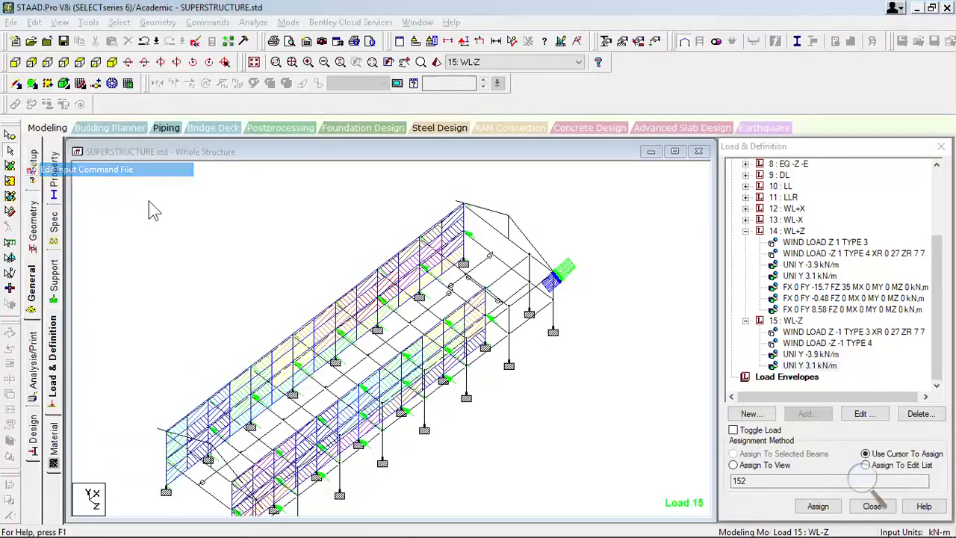
{"action": "left_click", "coordinate": [394, 294]}
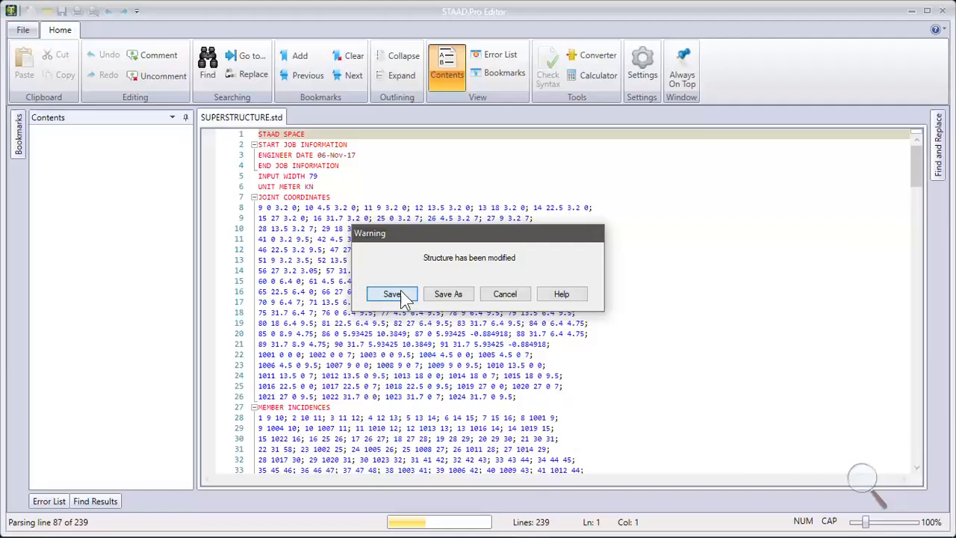
{"action": "scroll", "coordinate": [502, 327], "scroll_direction": "down", "scroll_amount": 18}
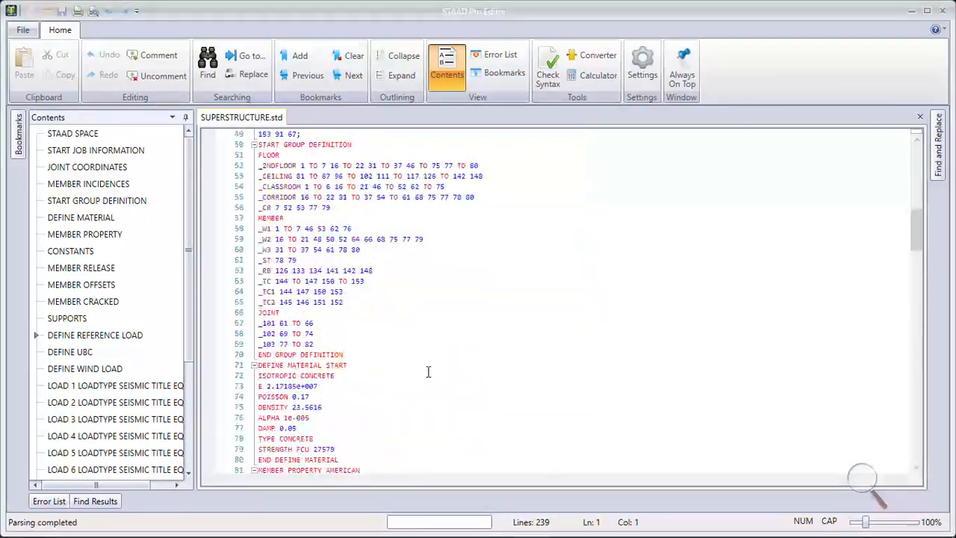
{"action": "left_click_drag", "start_coordinate": [923, 268], "coordinate": [922, 477]}
{"action": "scroll", "coordinate": [311, 446], "scroll_direction": "up", "scroll_amount": 5, "text": "ctrl"}
{"action": "scroll", "coordinate": [467, 329], "scroll_direction": "down", "scroll_amount": 6}
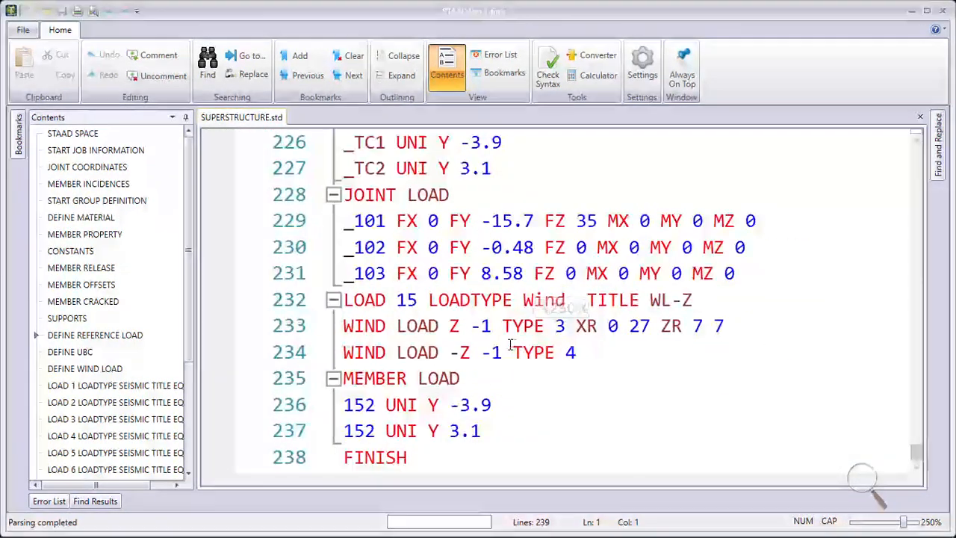
Step: Replace member 152 with _TC2 on LOAD 15's UNI Y -3.9 line and with _TC1 on the UNI Y 3.1 line, and save the file
{"action": "left_click_drag", "start_coordinate": [375, 378], "coordinate": [354, 378]}
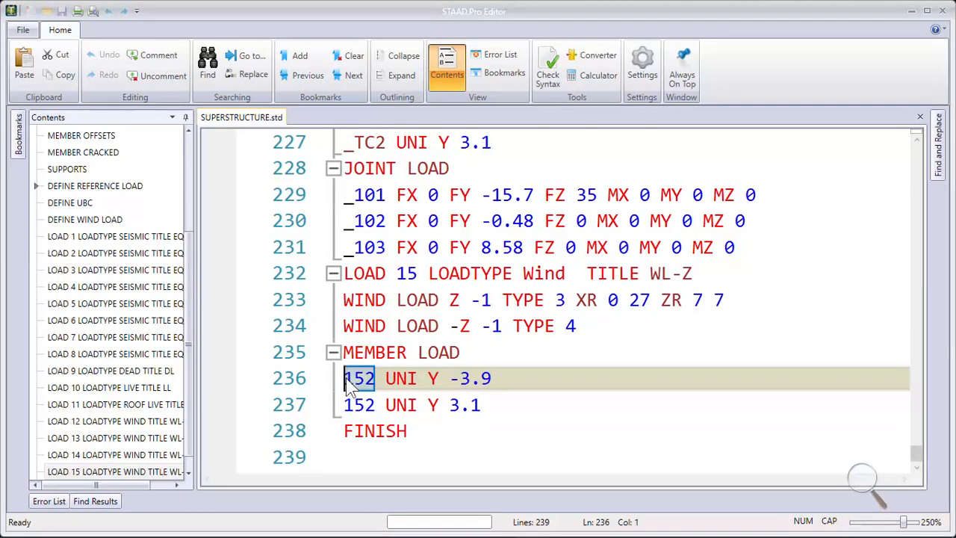
{"action": "type", "text": "_TC"}
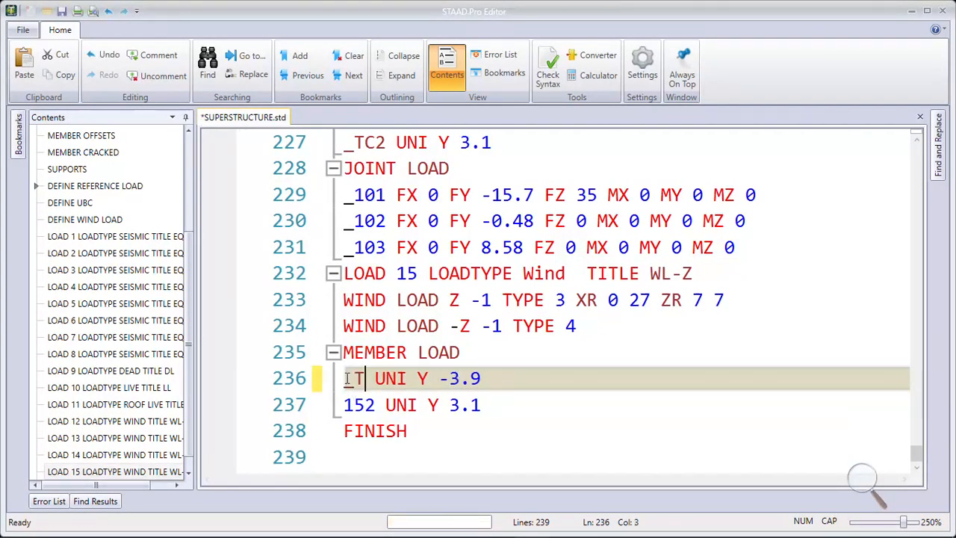
{"action": "type", "text": "2"}
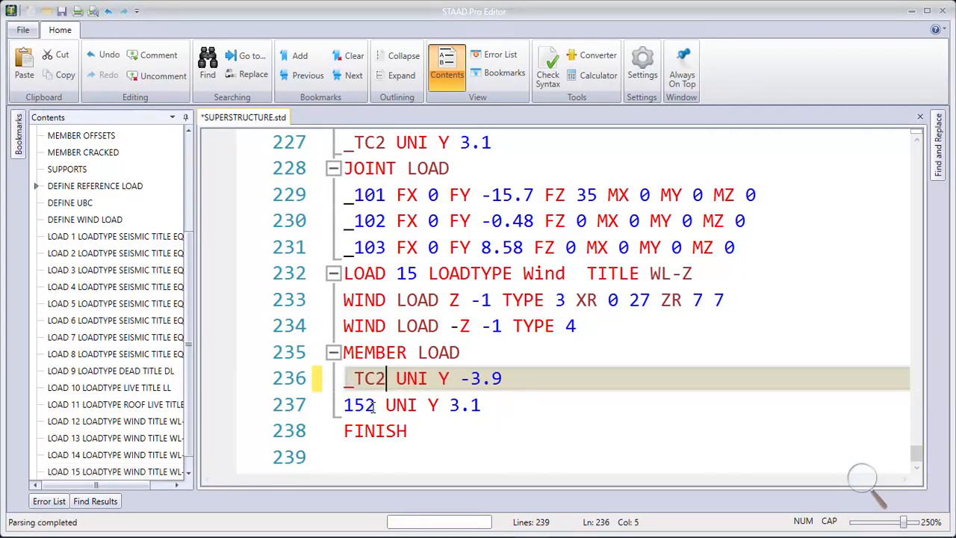
{"action": "left_click_drag", "start_coordinate": [374, 405], "coordinate": [350, 407]}
{"action": "type", "text": "_TC"}
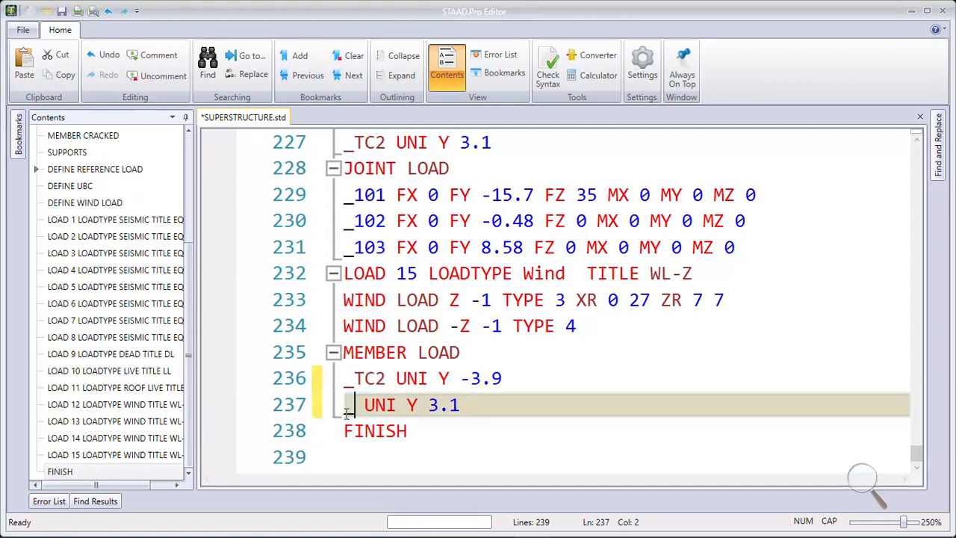
{"action": "type", "text": "1"}
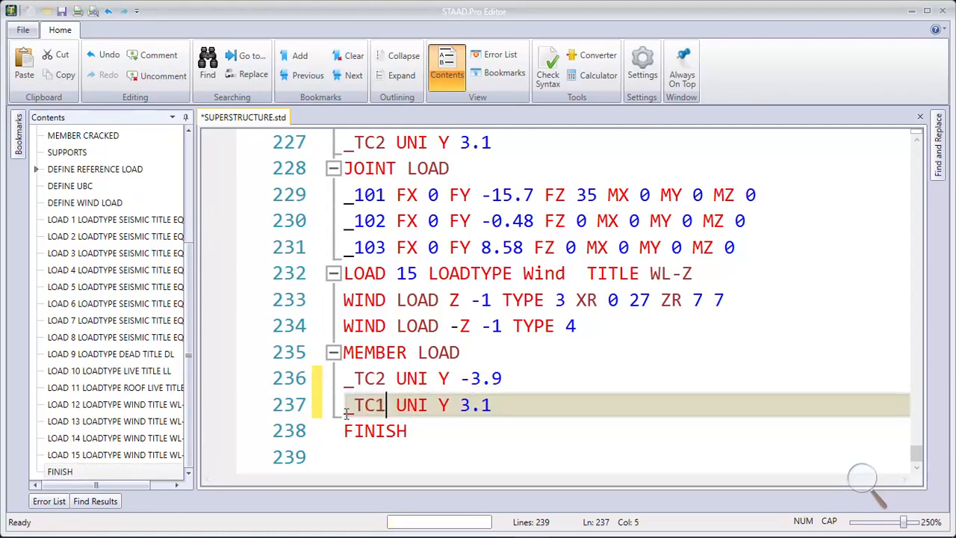
{"action": "key", "text": "ctrl+s"}
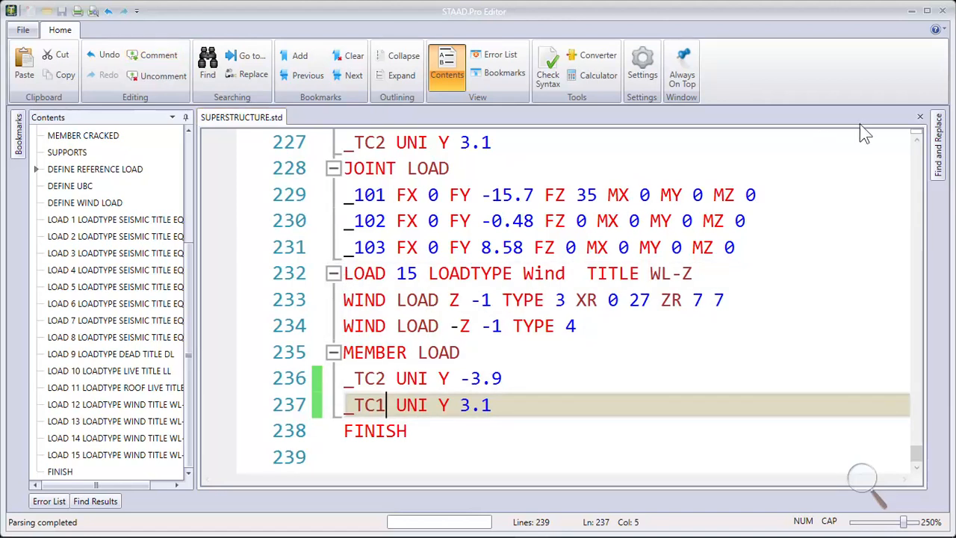
Step: Close the command file editor, switch to Reactions.xlsx in Excel and filter column J to only the 4 WL-Z rows
{"action": "left_click", "coordinate": [943, 11]}
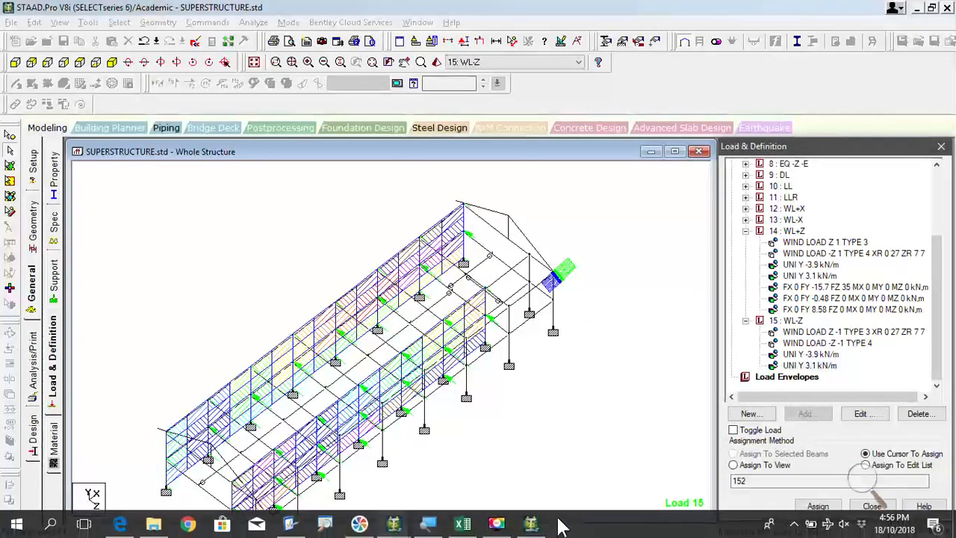
{"action": "left_click", "coordinate": [473, 525]}
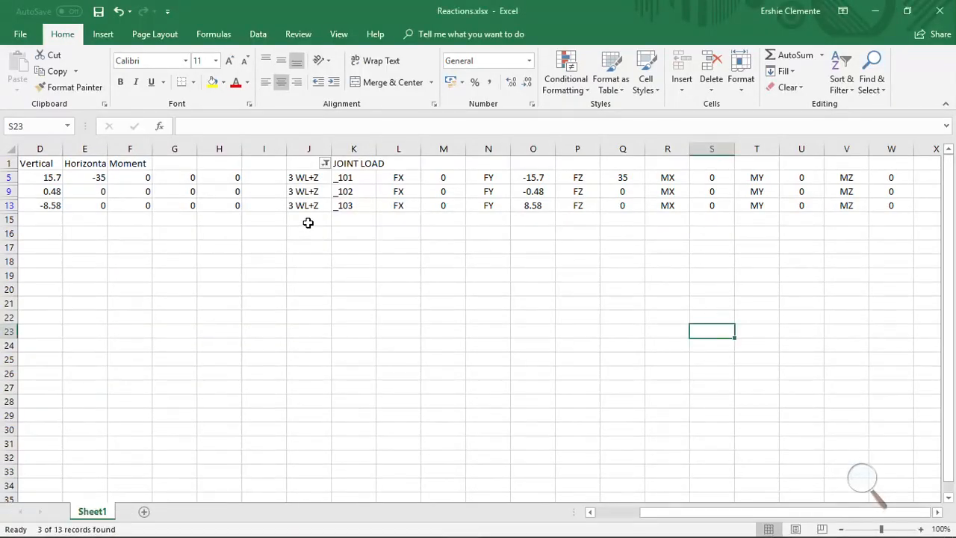
{"action": "left_click", "coordinate": [325, 164]}
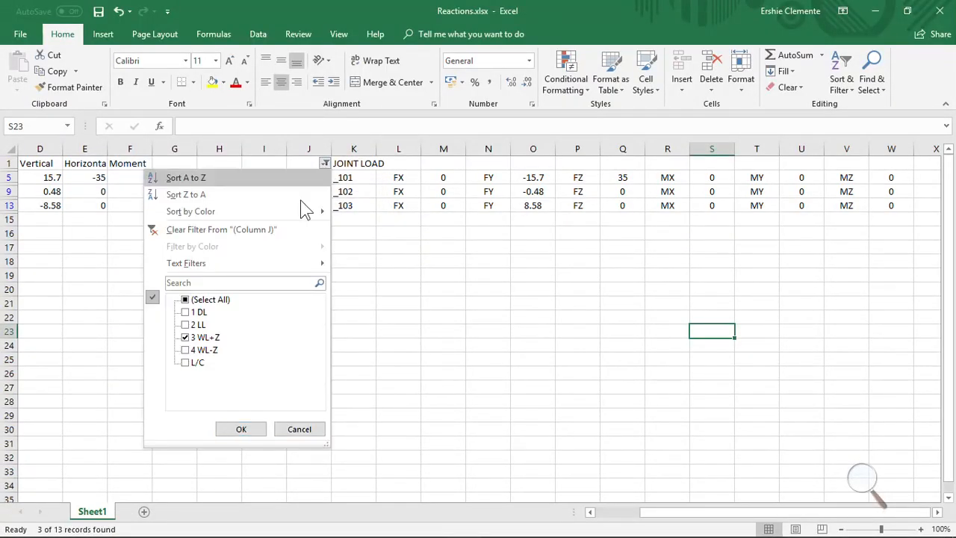
{"action": "left_click", "coordinate": [186, 350]}
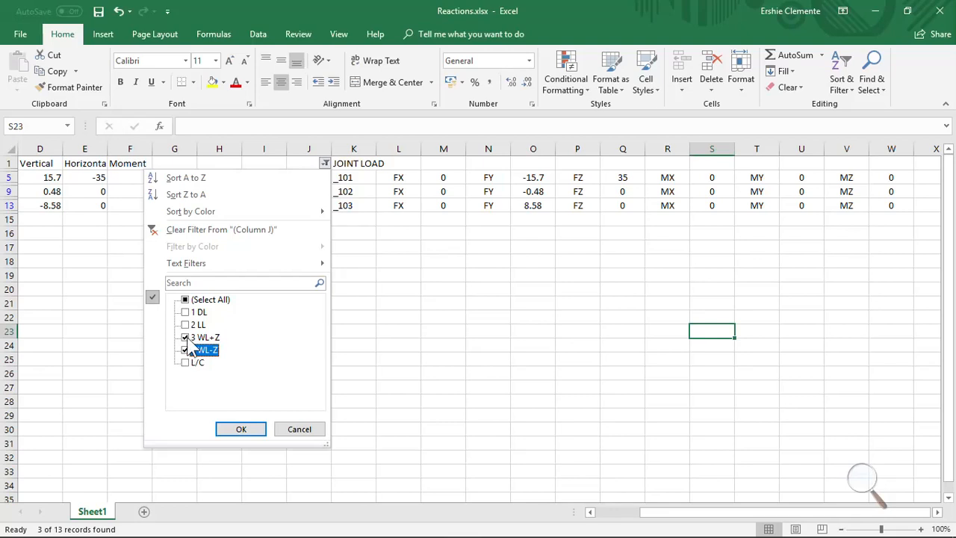
{"action": "left_click", "coordinate": [185, 338]}
{"action": "left_click", "coordinate": [247, 429]}
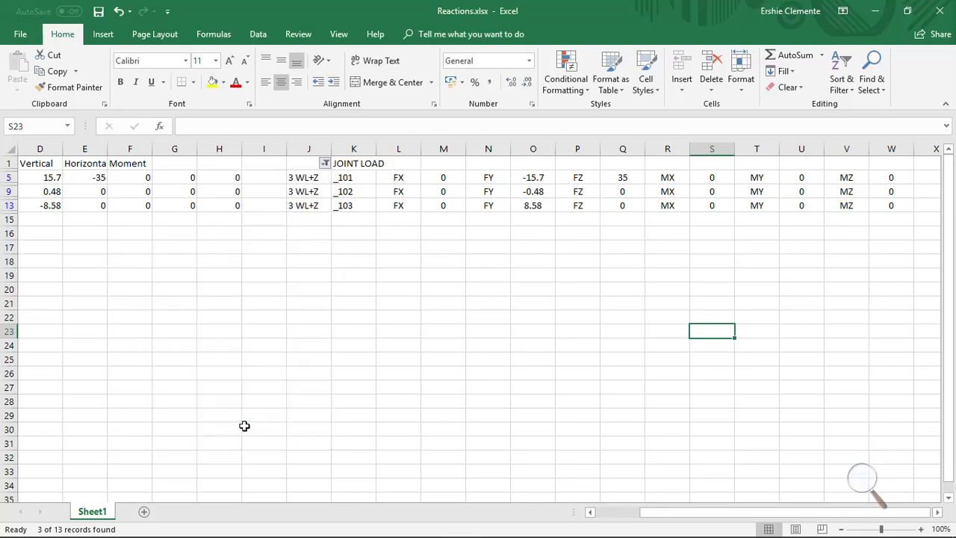
Step: Copy the JOINT LOAD header and the filtered _101, _102 and _103 load rows in columns K to W
{"action": "left_click", "coordinate": [338, 246]}
{"action": "left_click_drag", "start_coordinate": [349, 163], "coordinate": [890, 200]}
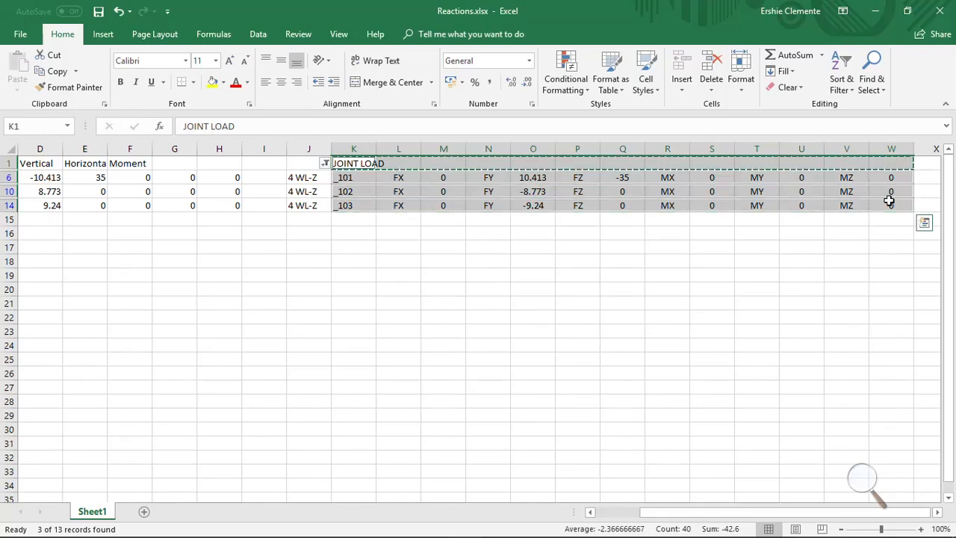
{"action": "key", "text": "ctrl+c"}
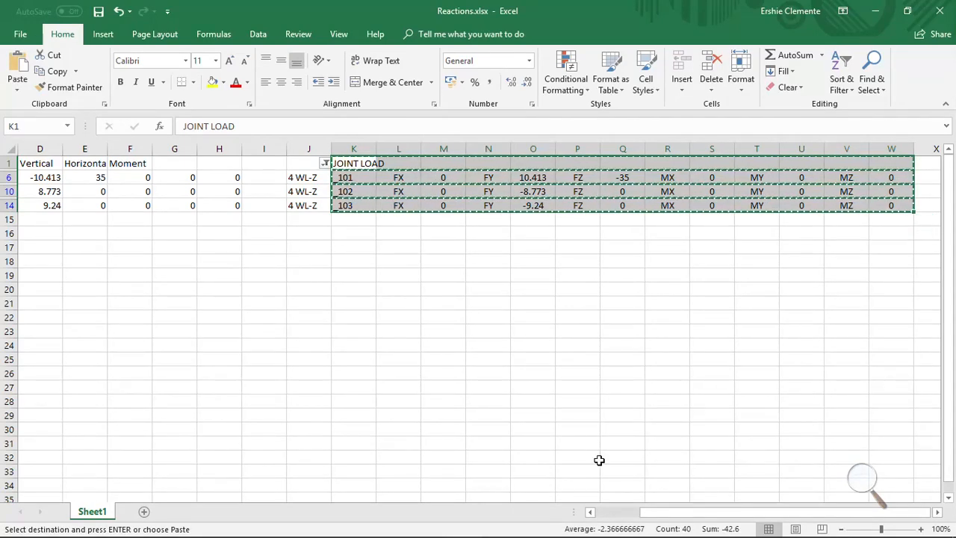
Step: Switch to STAAD.Pro Editor, paste the copied joint loads on a new line below LOAD 15's _TC1 UNI Y 3.1, then save and close the file
{"action": "left_click", "coordinate": [532, 523]}
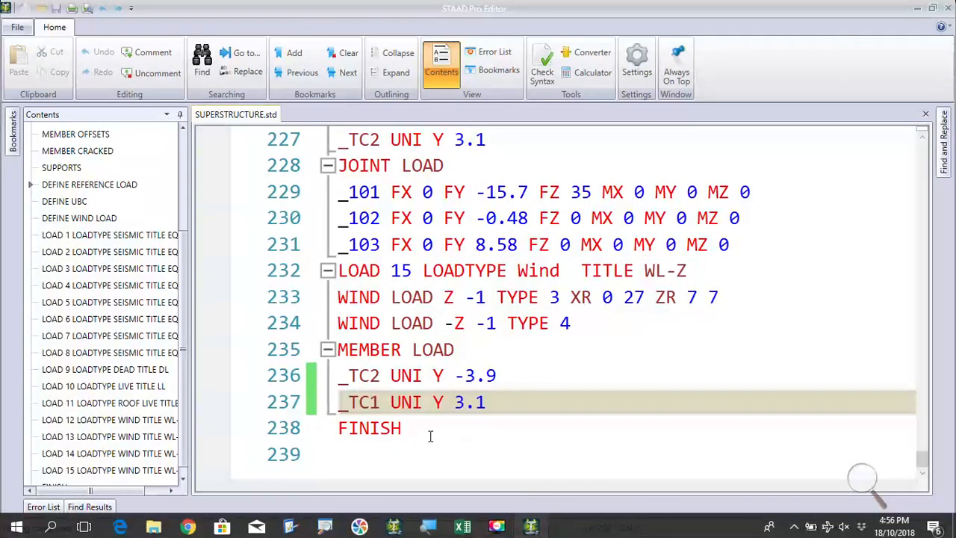
{"action": "left_click", "coordinate": [499, 404]}
{"action": "key", "text": "Return"}
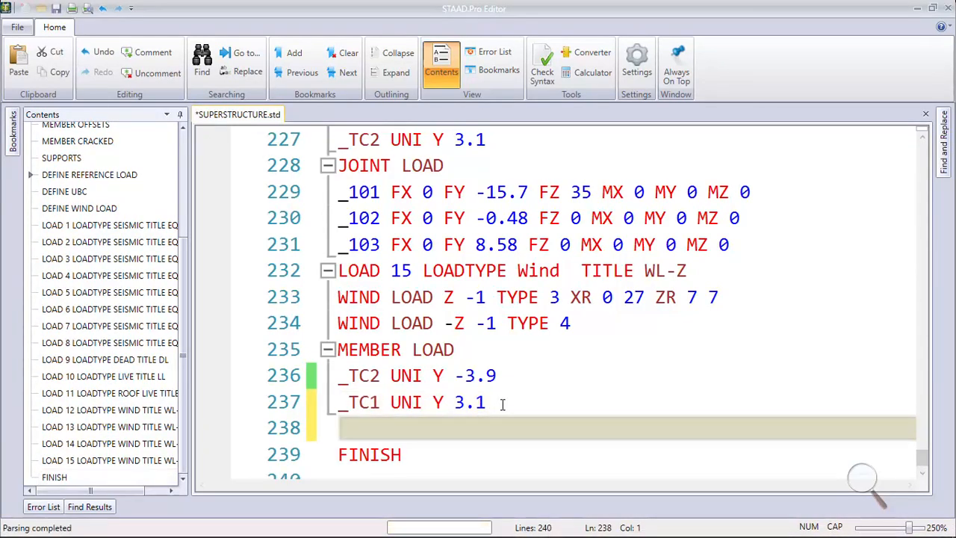
{"action": "key", "text": "ctrl+v"}
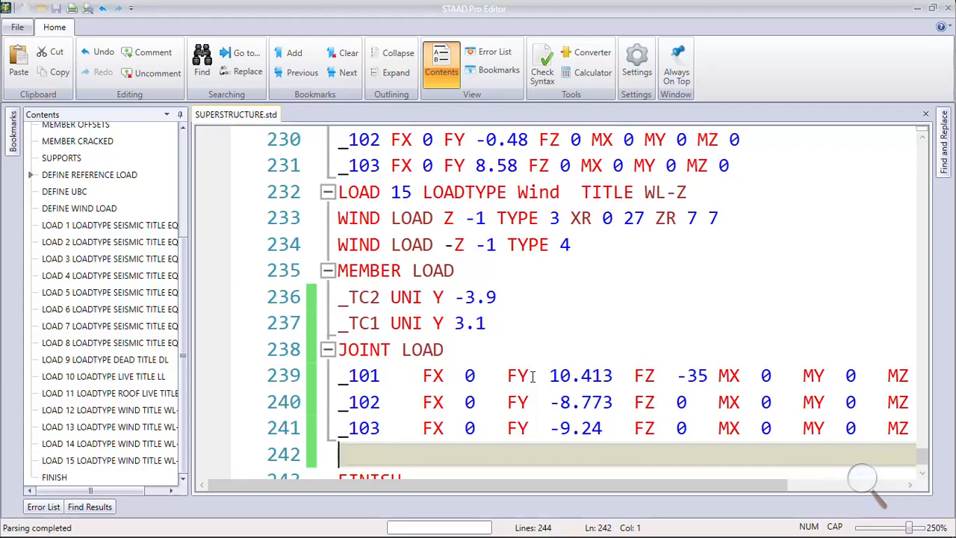
{"action": "left_click", "coordinate": [947, 9]}
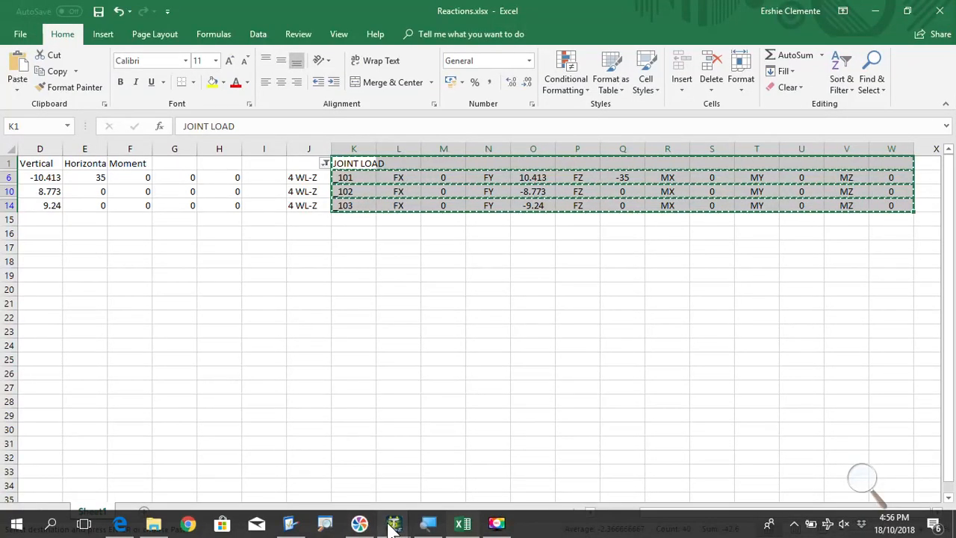
Step: Switch to STAAD.Pro and examine where load case 15 WL-Z's joint loads and uniform member loads act on the structure
{"action": "mouse_move", "coordinate": [361, 525]}
{"action": "left_click", "coordinate": [350, 464]}
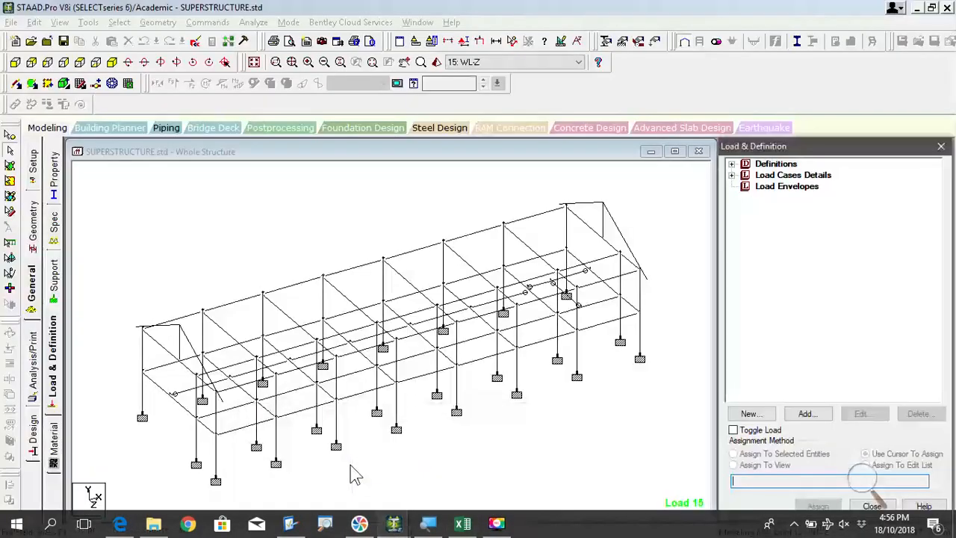
{"action": "left_click", "coordinate": [732, 175]}
{"action": "left_click", "coordinate": [746, 344]}
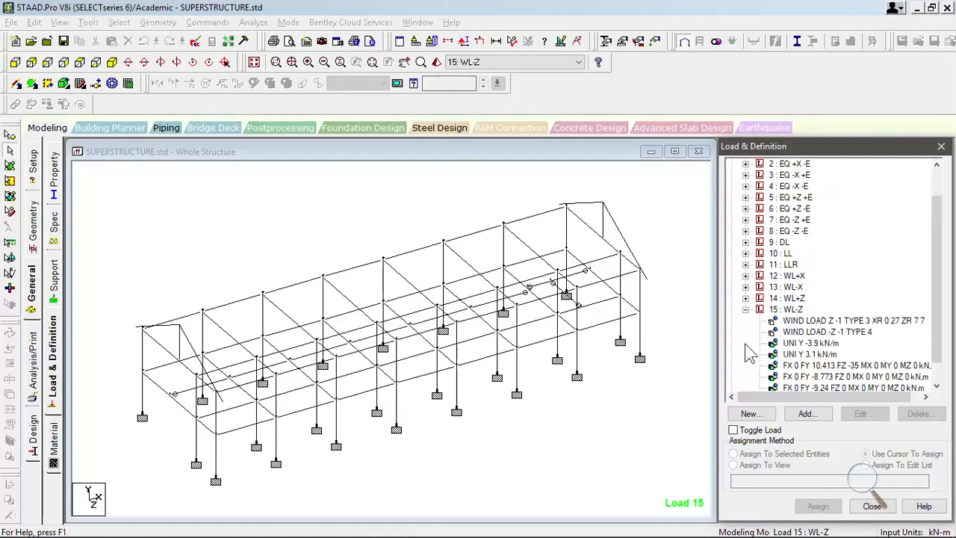
{"action": "left_click", "coordinate": [852, 345]}
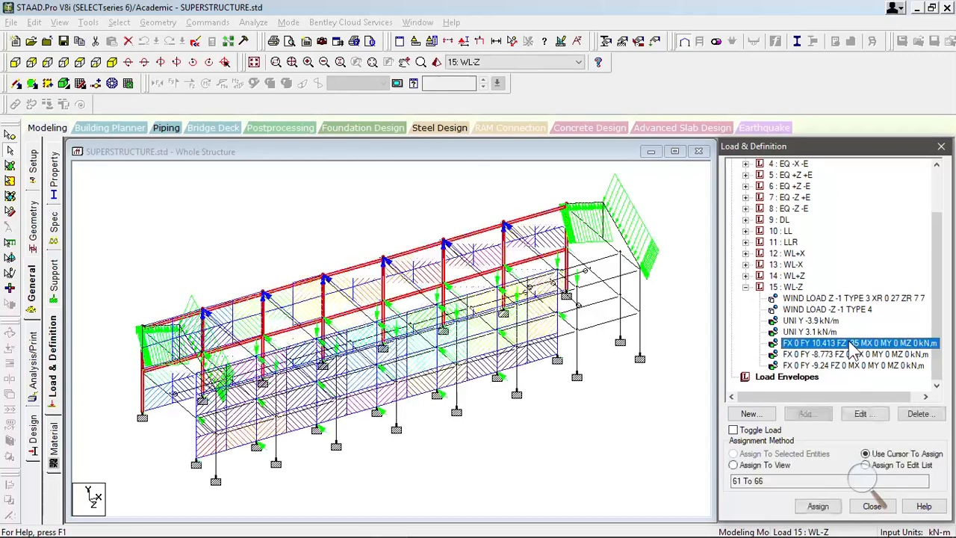
{"action": "left_click", "coordinate": [819, 365]}
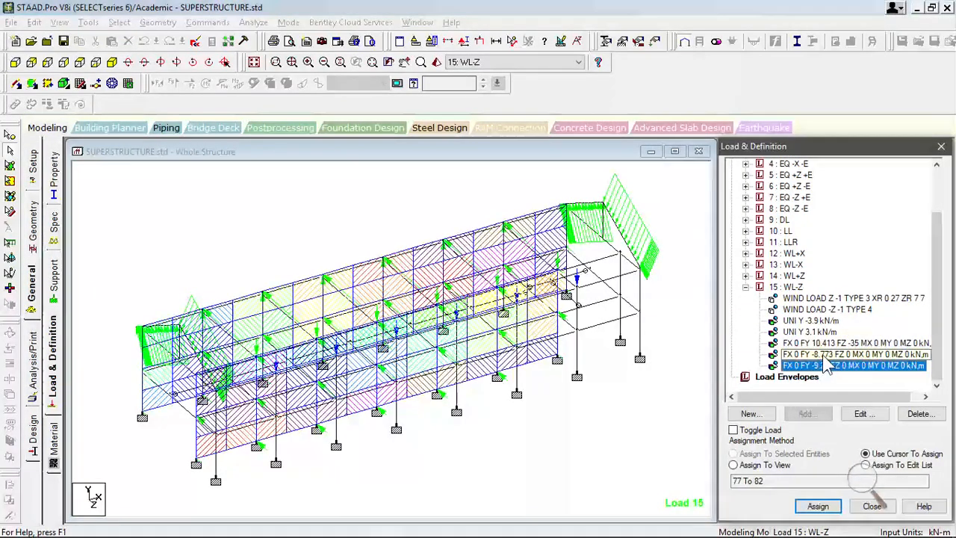
{"action": "left_click", "coordinate": [823, 355]}
{"action": "left_click", "coordinate": [825, 331]}
{"action": "left_click", "coordinate": [811, 321]}
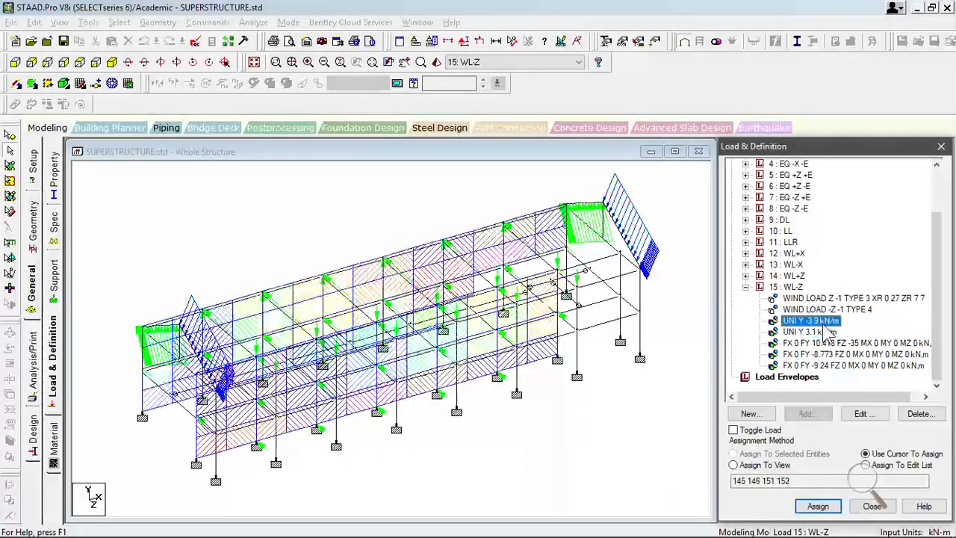
{"action": "left_click", "coordinate": [691, 413]}
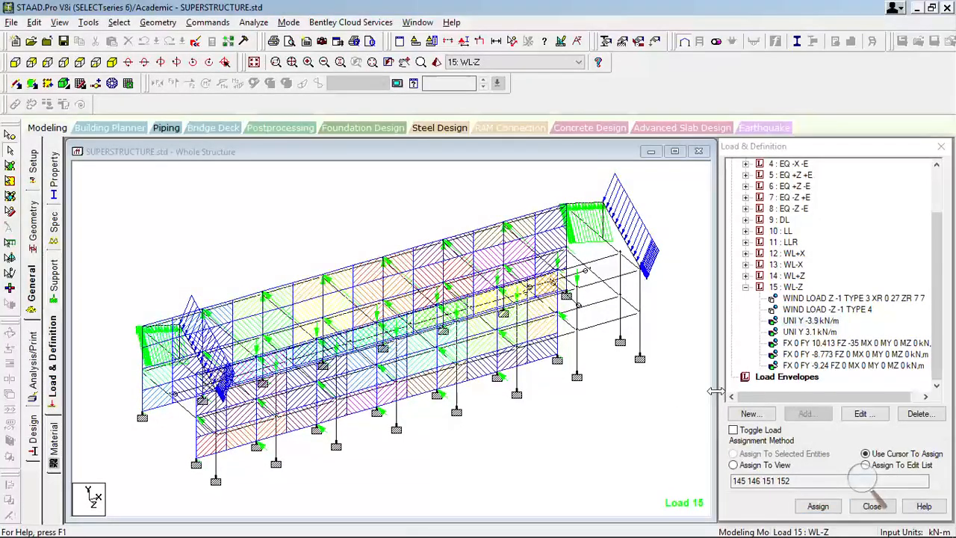
{"action": "left_click", "coordinate": [839, 345]}
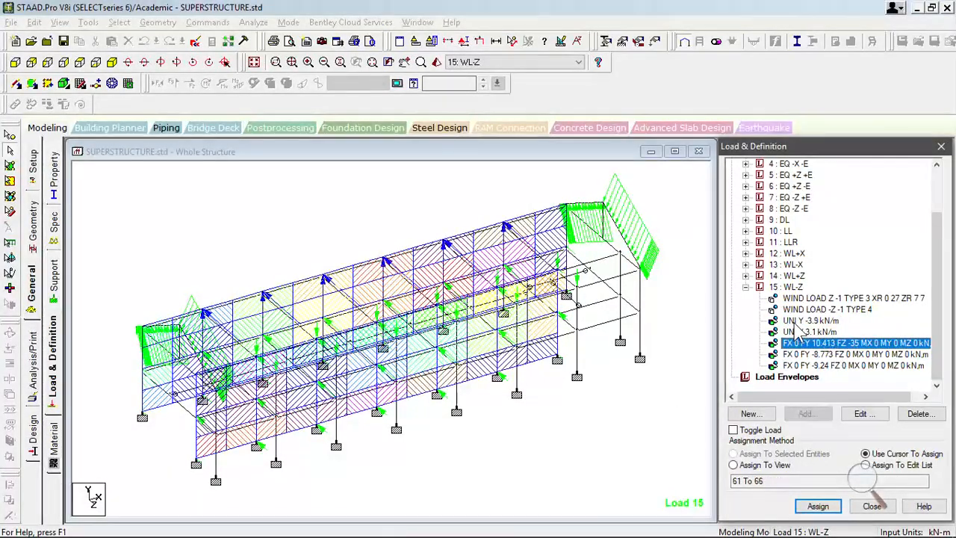
{"action": "left_click", "coordinate": [673, 384]}
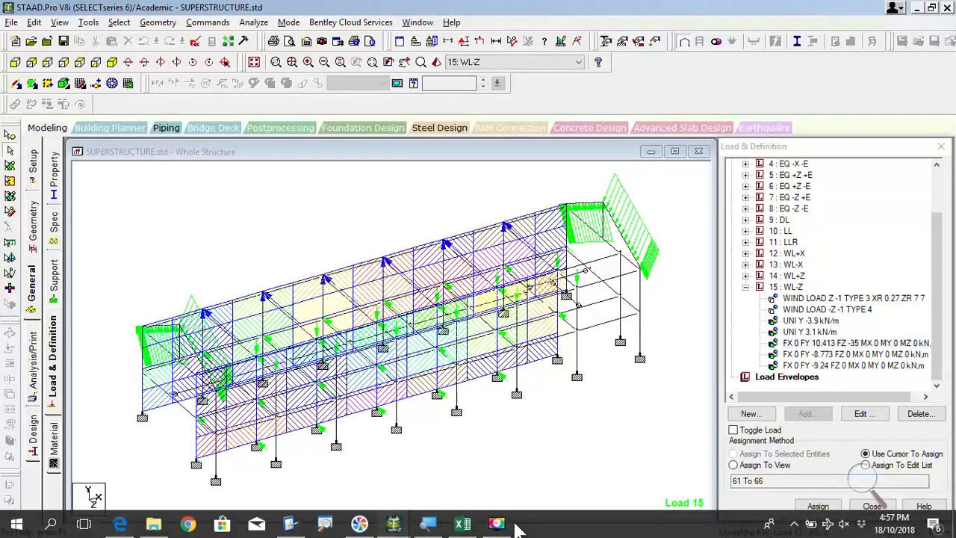
{"action": "left_click", "coordinate": [509, 522]}
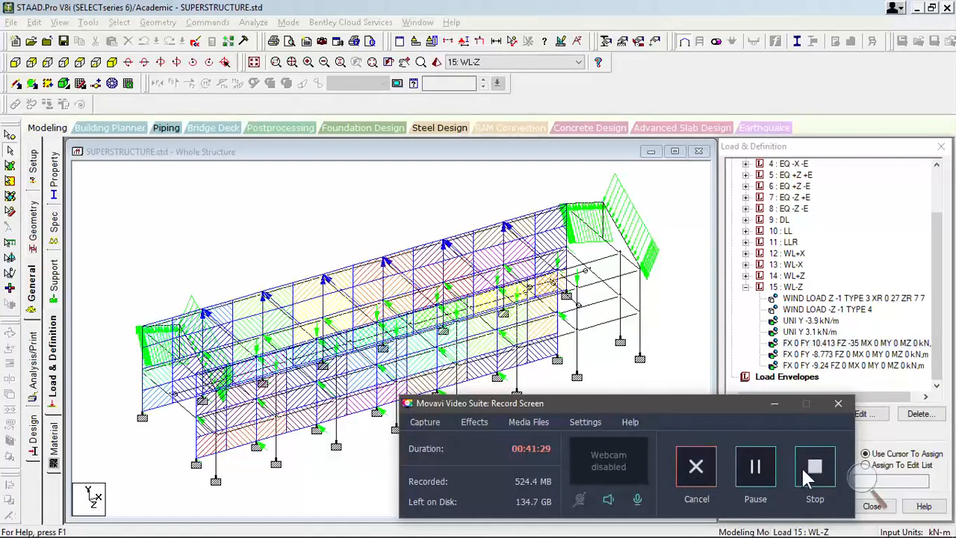